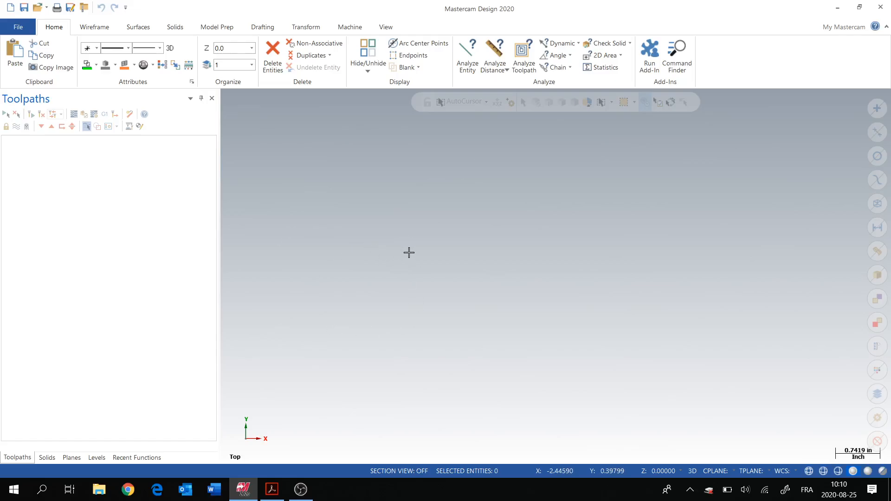
Check the Console de perceuse drawing in Acrobat Reader, and add the DMG_DMU-50_840D mill machine in Mastercam.
left_click(273, 489)
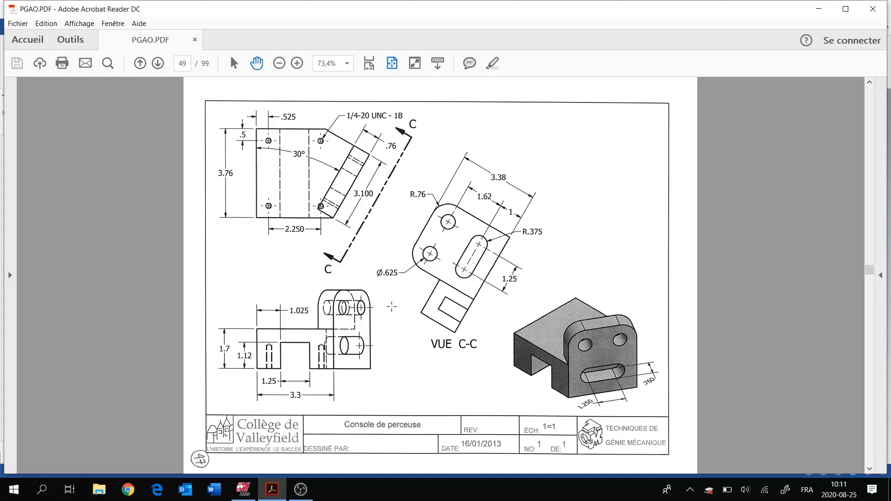
left_click(245, 489)
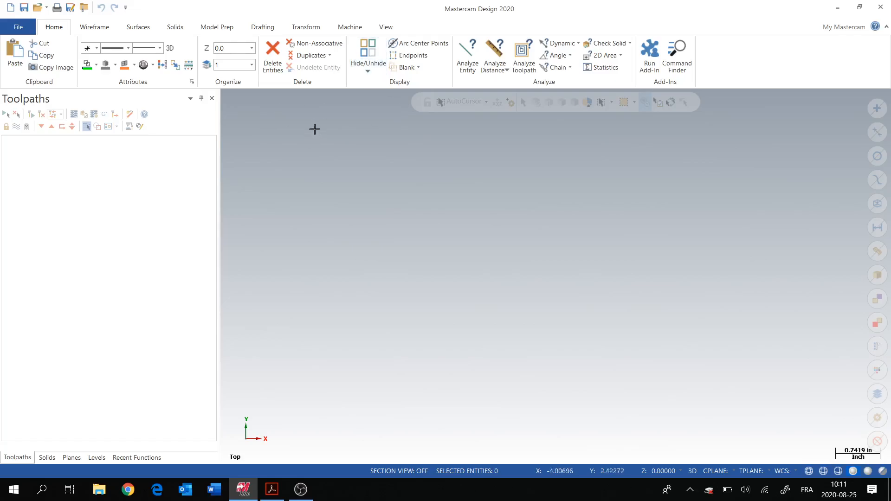
left_click(349, 28)
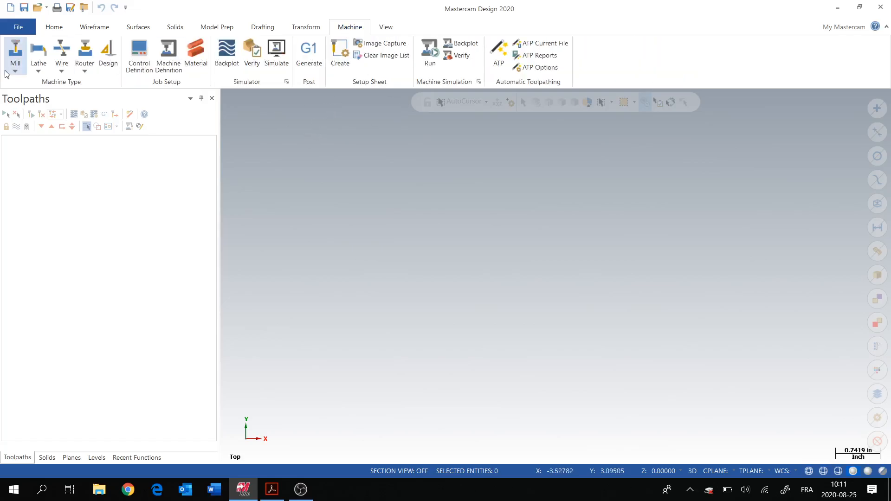
left_click(15, 60)
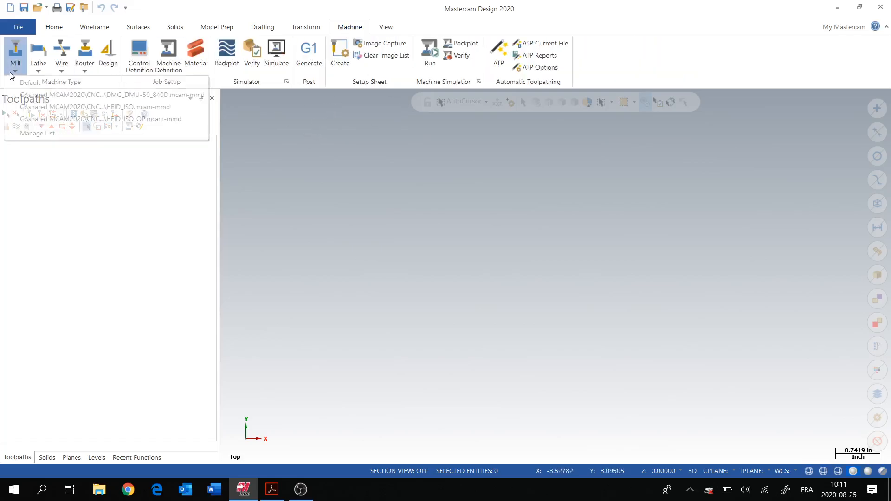
left_click(129, 96)
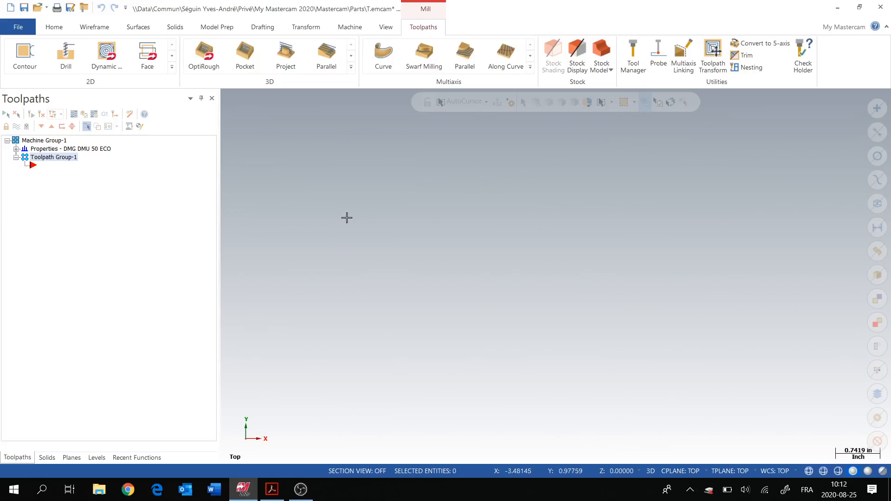
Open the Planes manager and widen its G and WCS columns.
left_click(95, 27)
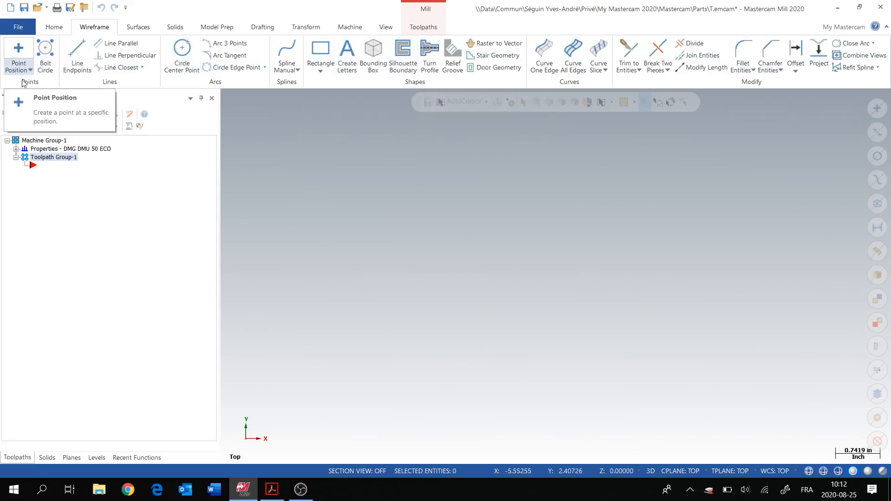
left_click(71, 458)
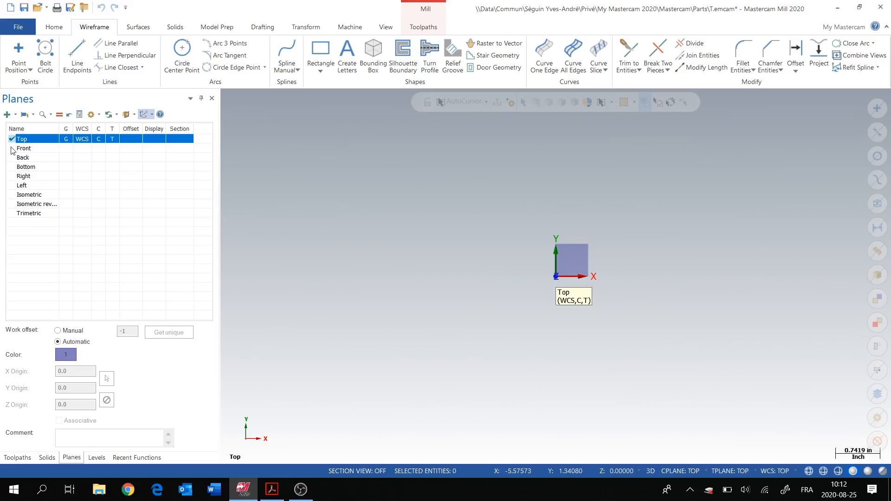
left_click(15, 115)
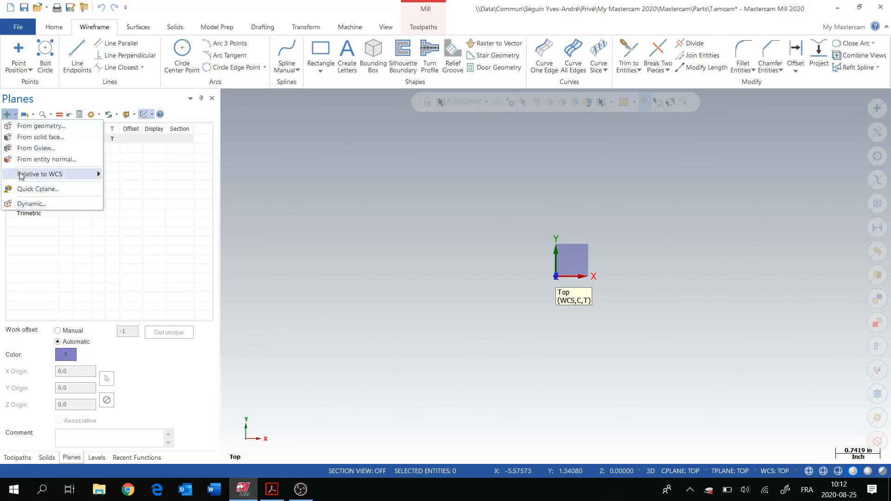
left_click(56, 101)
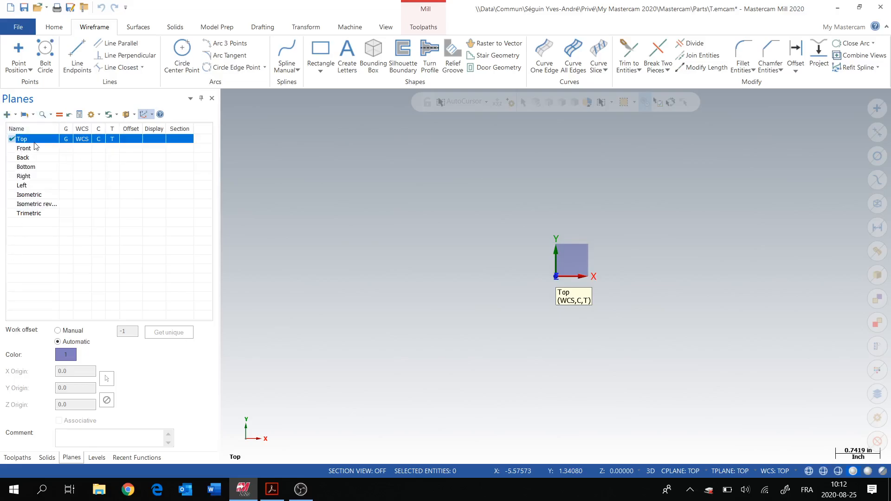
left_click_drag(72, 127, 107, 128)
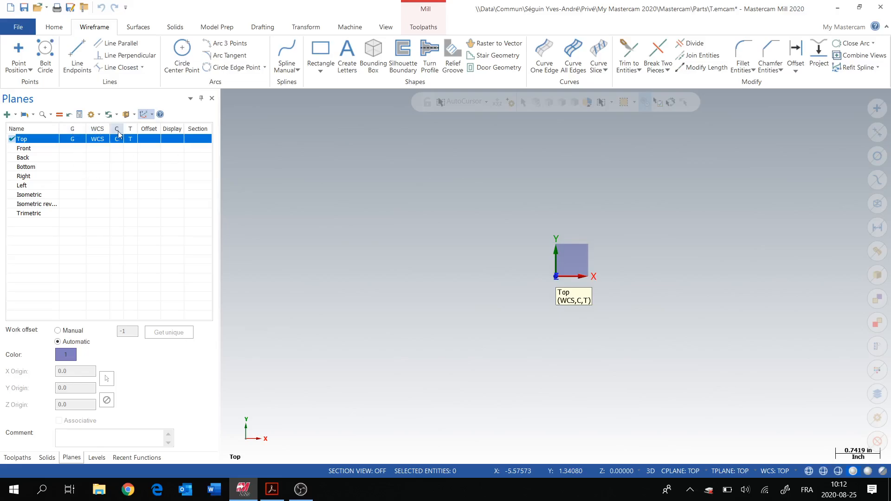
Try assigning the Back, Front and Right planes as WCS, construction and tool planes, and reset all assignments to Top.
left_click(23, 159)
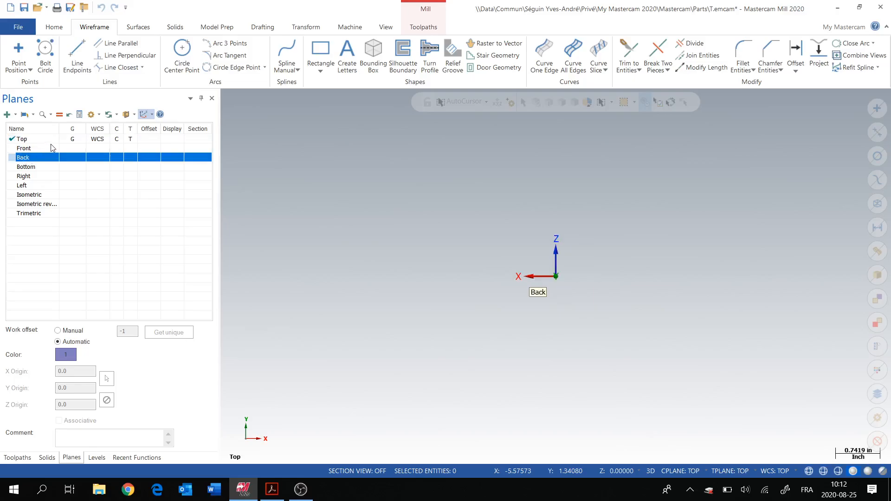
left_click(59, 115)
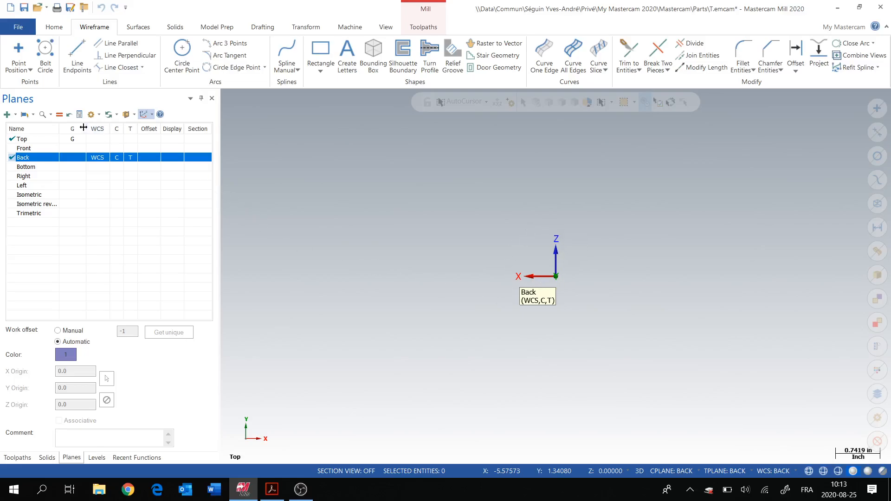
left_click(116, 139)
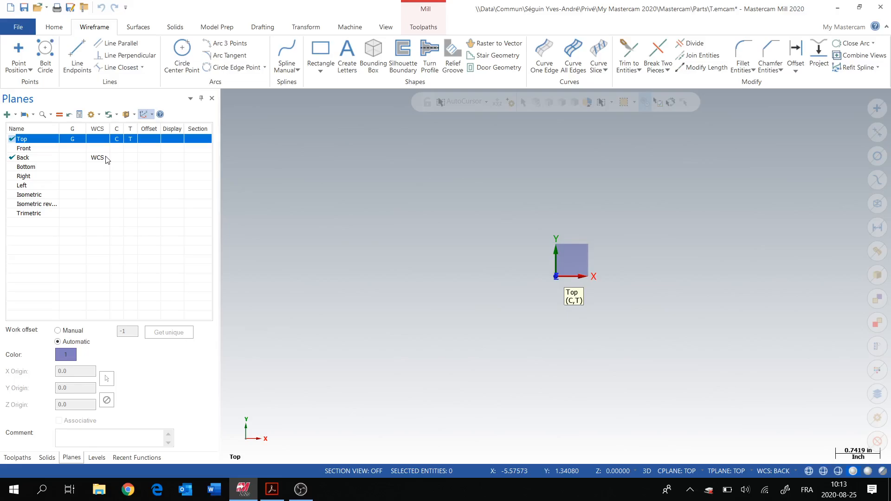
left_click(131, 159)
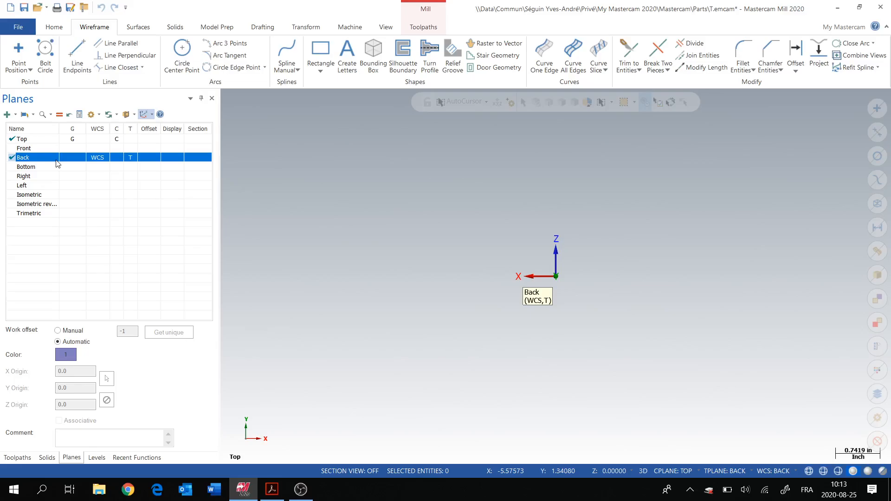
left_click(130, 177)
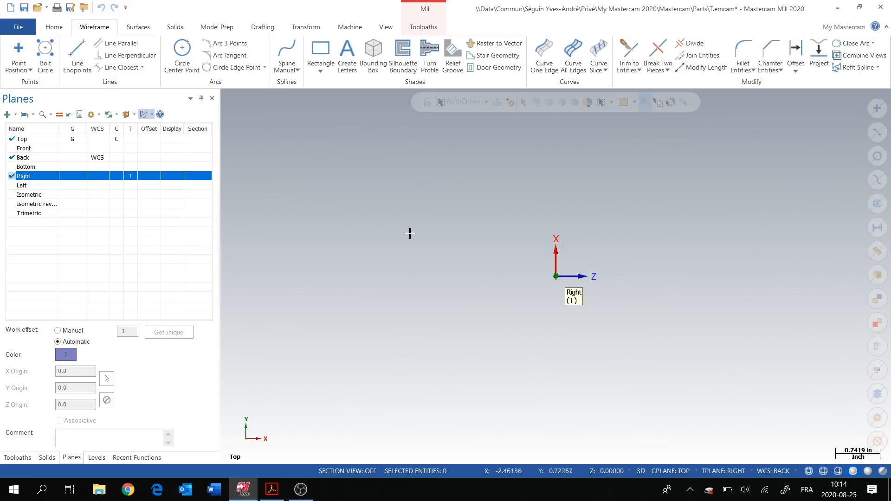
left_click(118, 151)
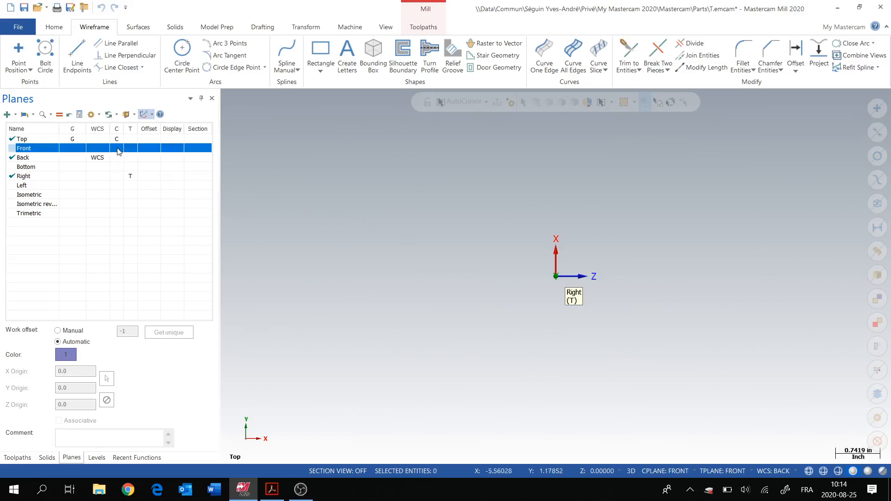
left_click(129, 179)
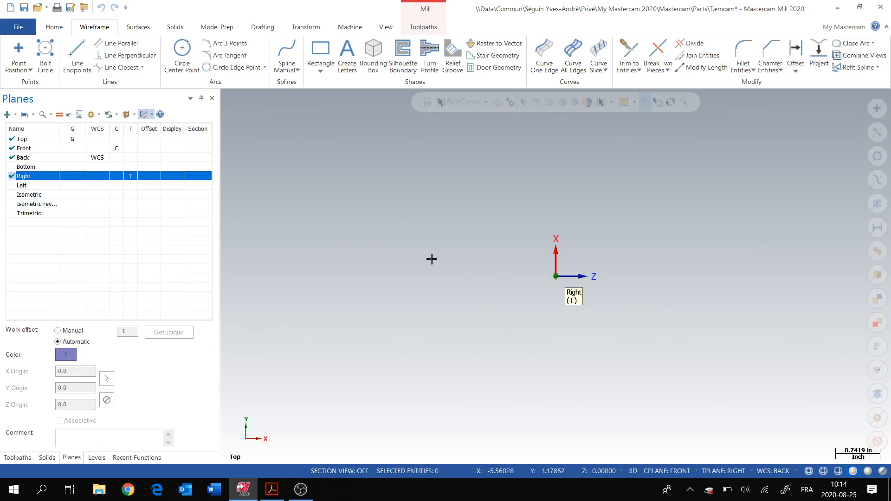
left_click(72, 140)
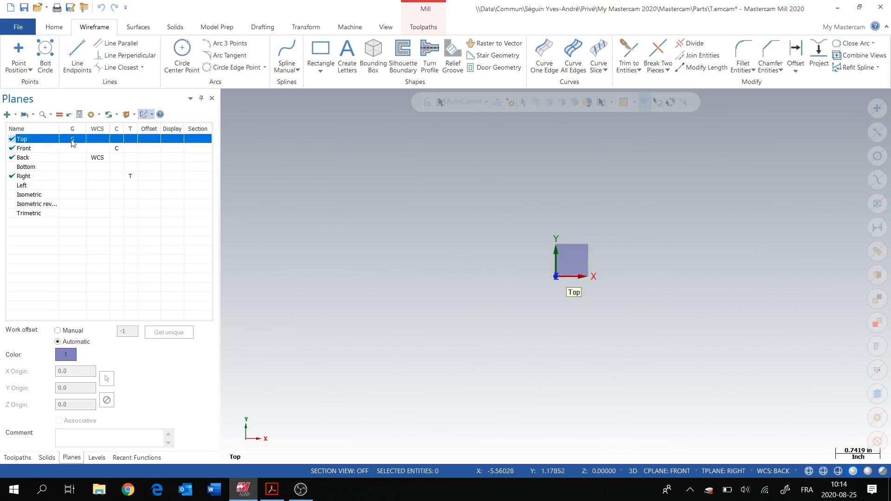
left_click(59, 115)
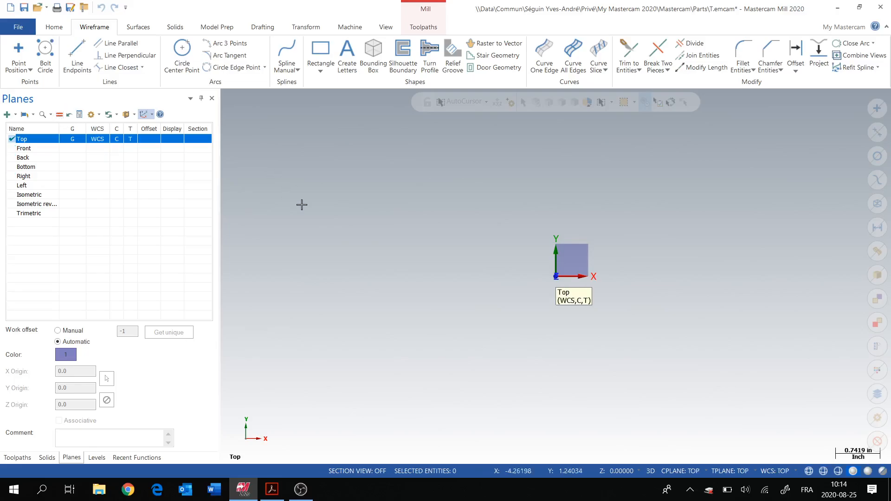
middle_click_drag(495, 297, 543, 299)
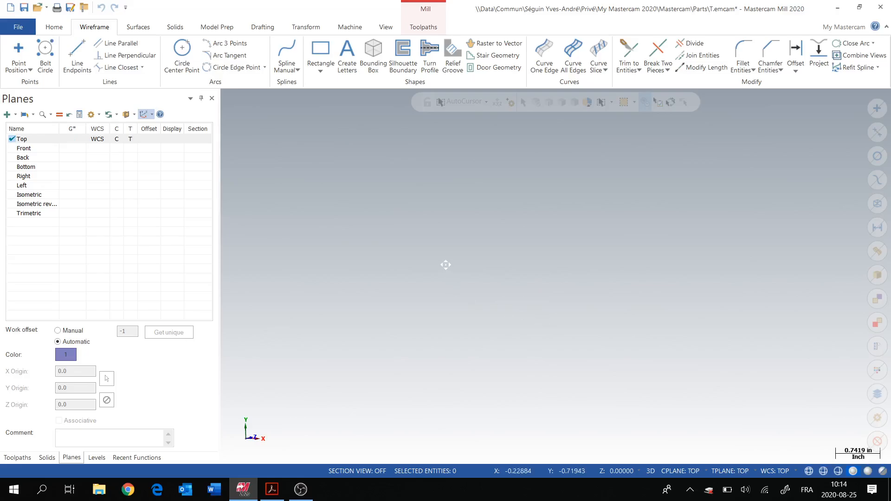
scroll(472, 279, "down", 1)
scroll(614, 249, "up", 2)
Load the mcamx_tgm_YAS.config file in the system configuration and apply it.
left_click(15, 28)
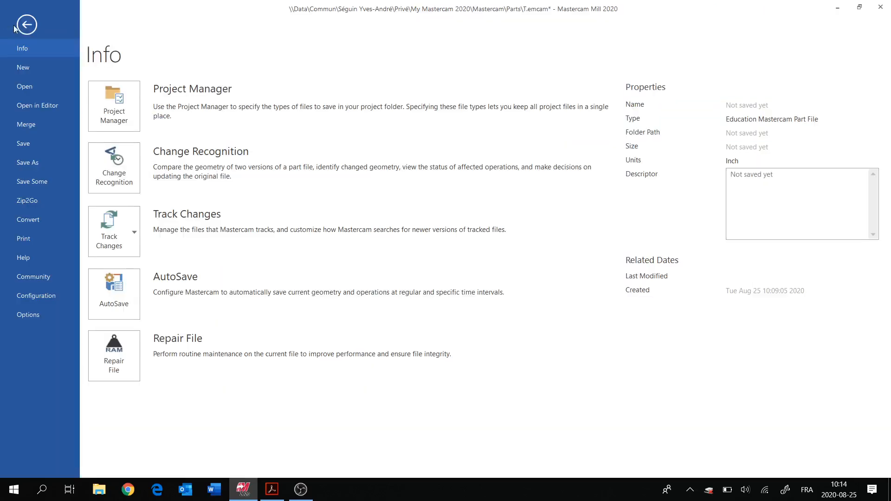
left_click(37, 296)
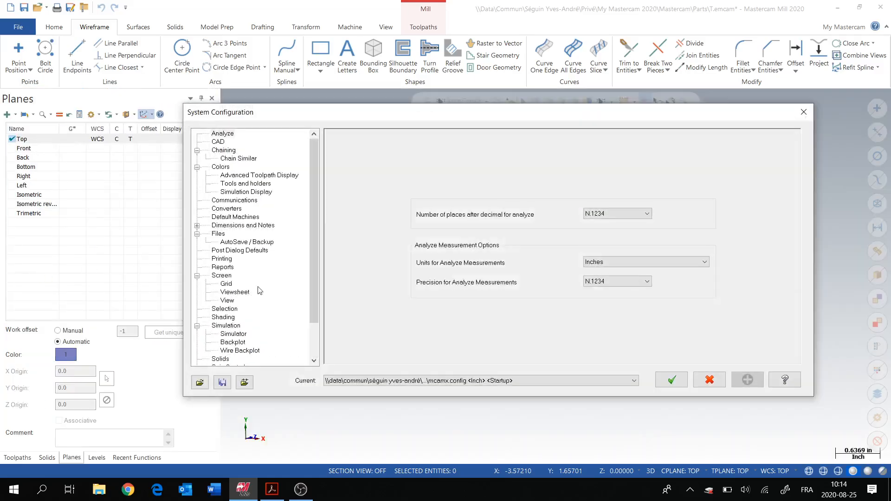
left_click(200, 383)
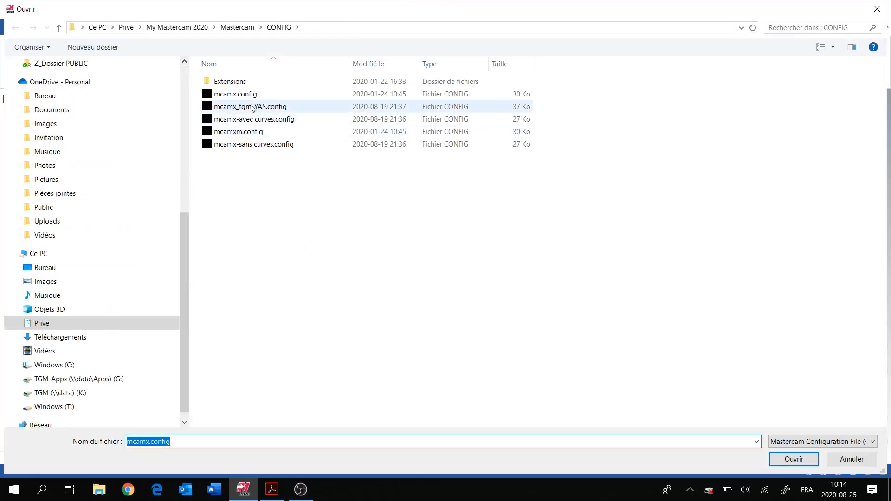
double_click(275, 114)
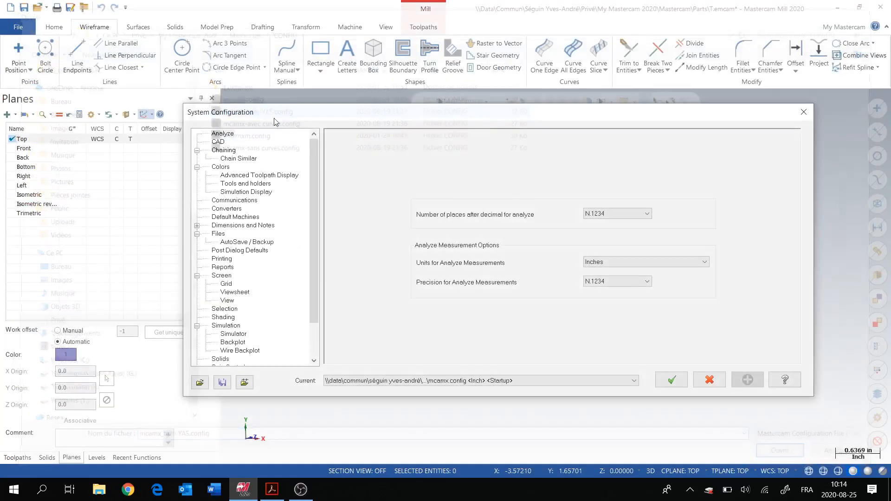
left_click(672, 381)
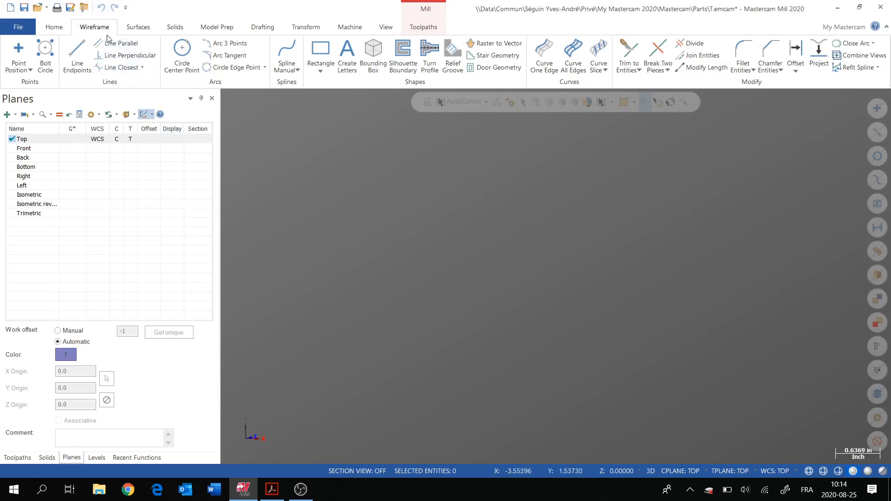
Review the part's dimensions on the Console de perceuse drawing in Acrobat Reader and return to Mastercam.
left_click(175, 27)
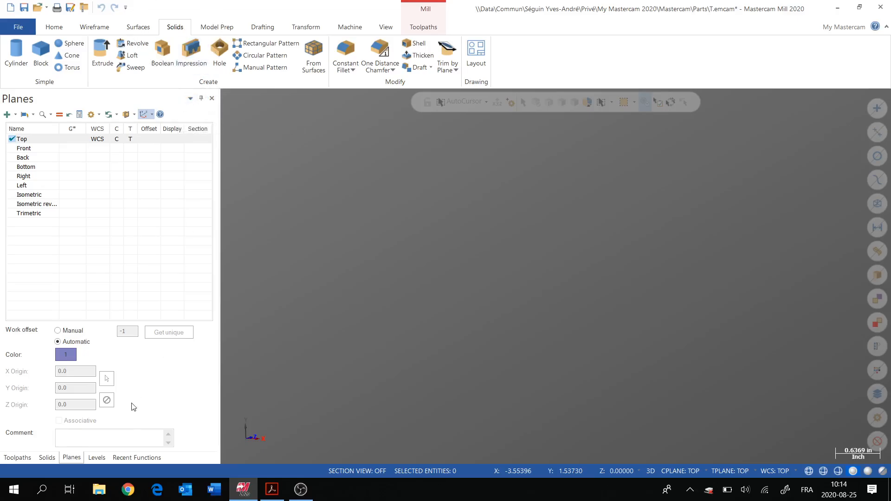
left_click(272, 490)
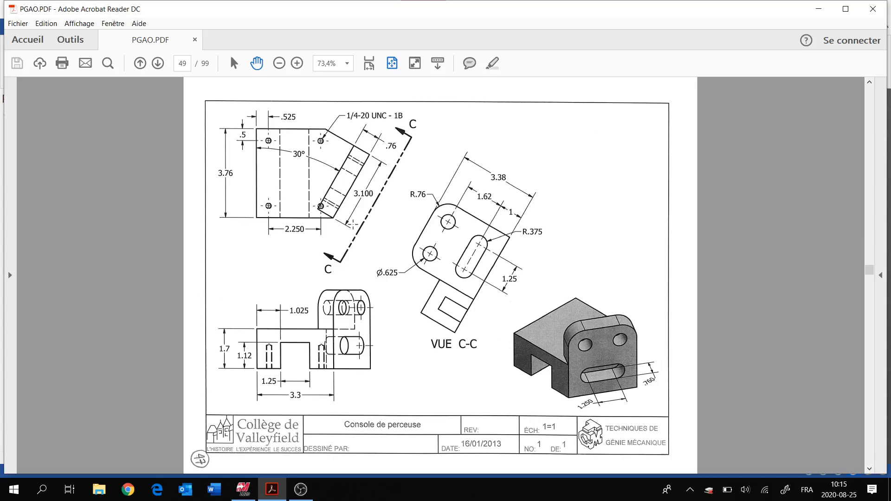
left_click(243, 490)
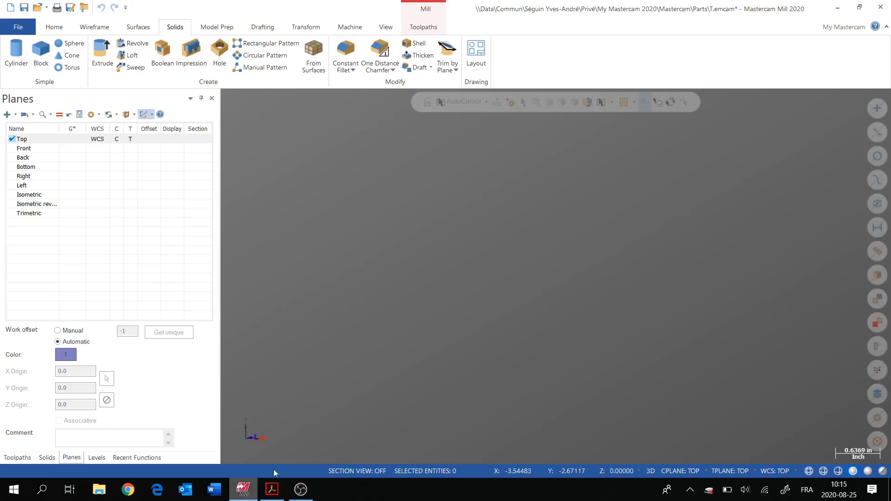
Show the coordinate axes in the graphics area and check the axis and gnomon display options.
left_click(386, 27)
left_click(615, 53)
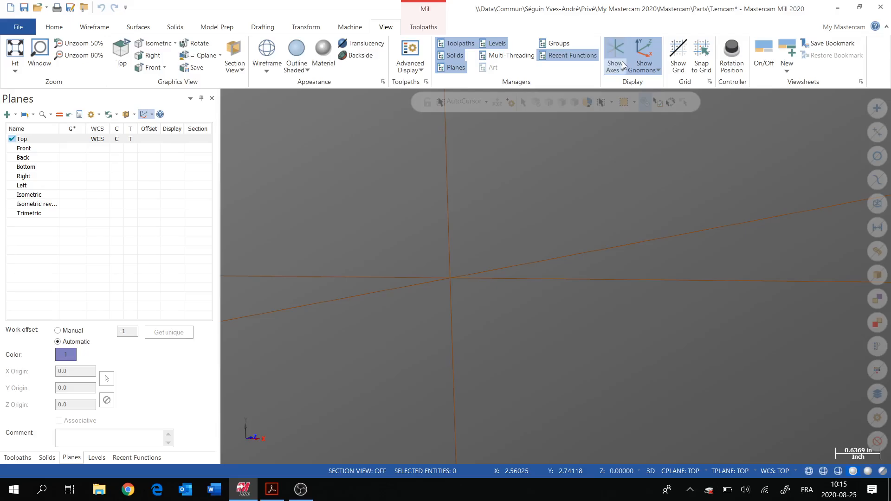
left_click(617, 70)
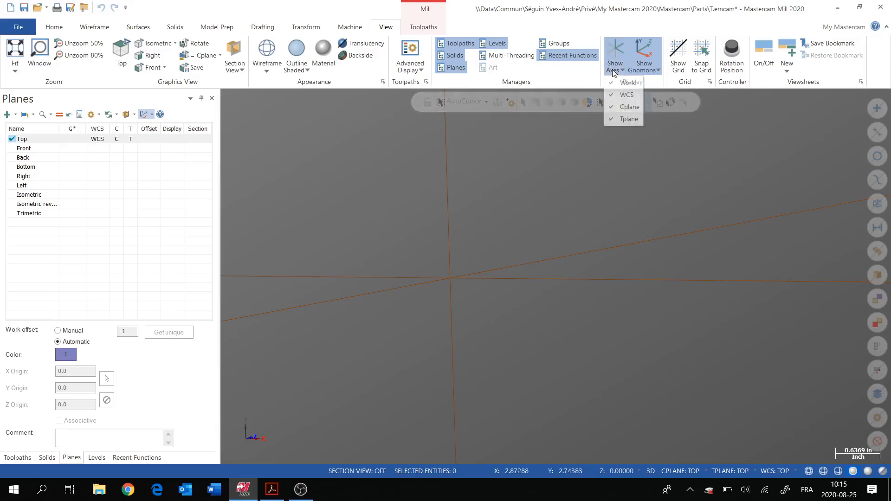
left_click(644, 69)
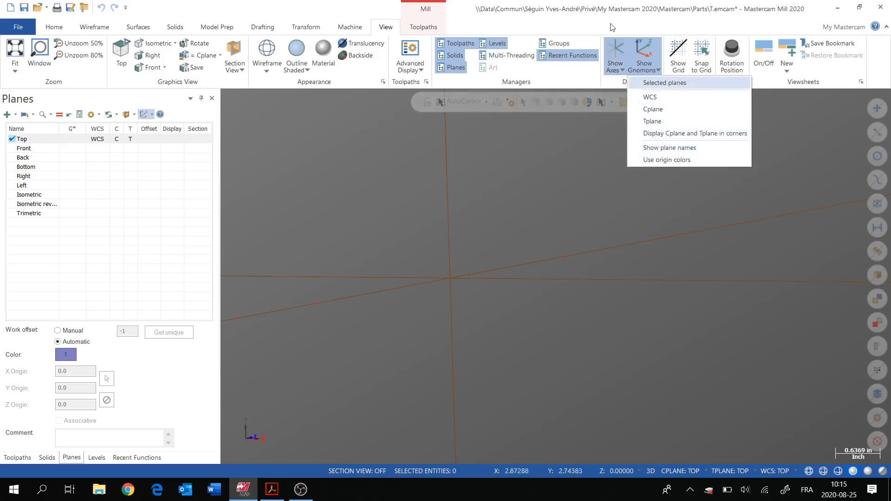
left_click(475, 104)
Set the graphics view to Top (WCS) with room around the origin for drawing the part.
mouse_move(418, 213)
middle_mouse_down()
mouse_move(472, 246)
mouse_move(458, 258)
mouse_move(358, 211)
middle_mouse_up()
right_click(357, 208)
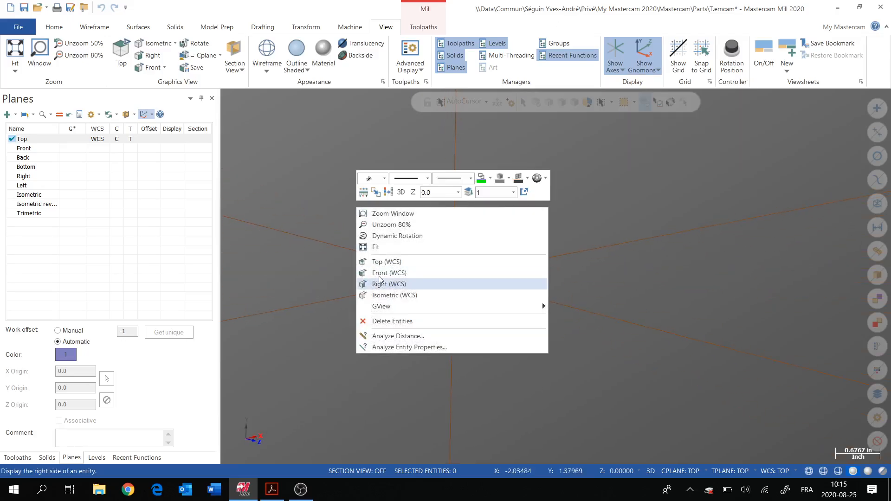
left_click(387, 261)
middle_click_drag(491, 313, 377, 302, "ctrl")
middle_click_drag(369, 377, 358, 325, "shift")
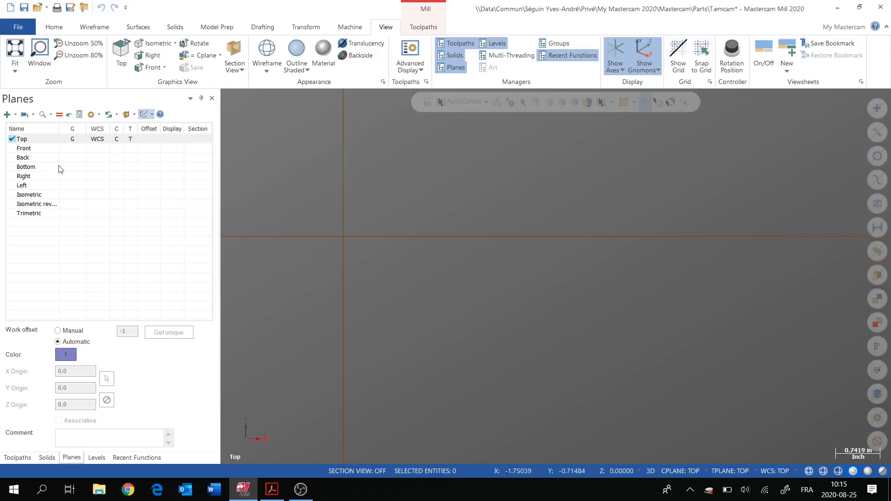
Draw two lines from the origin, one vertical downward about 3.16 in and one horizontal along positive X about 5.14 in.
left_click(96, 29)
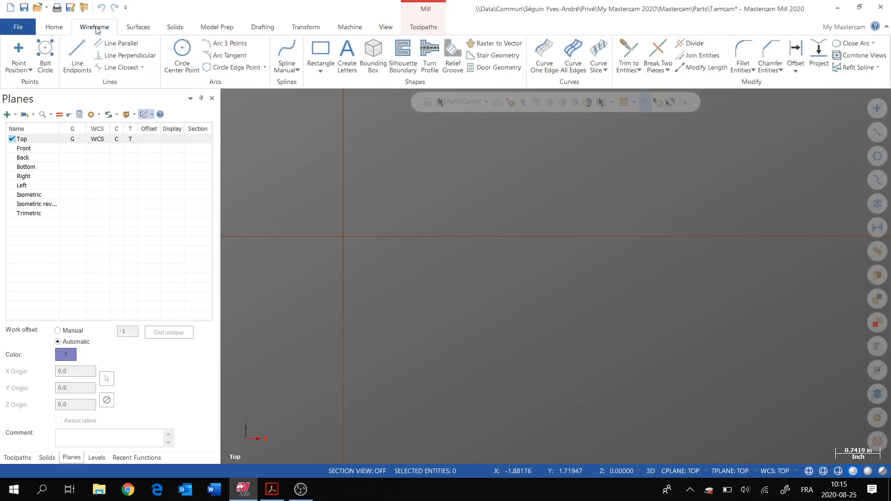
left_click(344, 239)
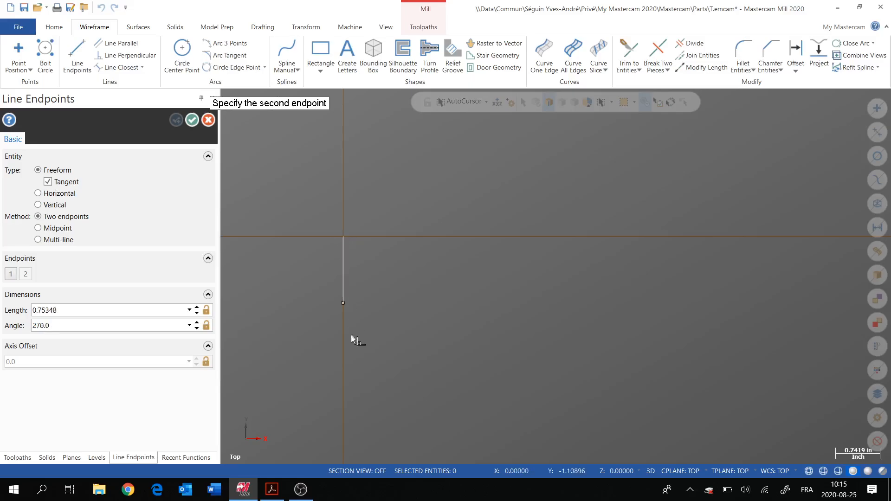
left_click(346, 426)
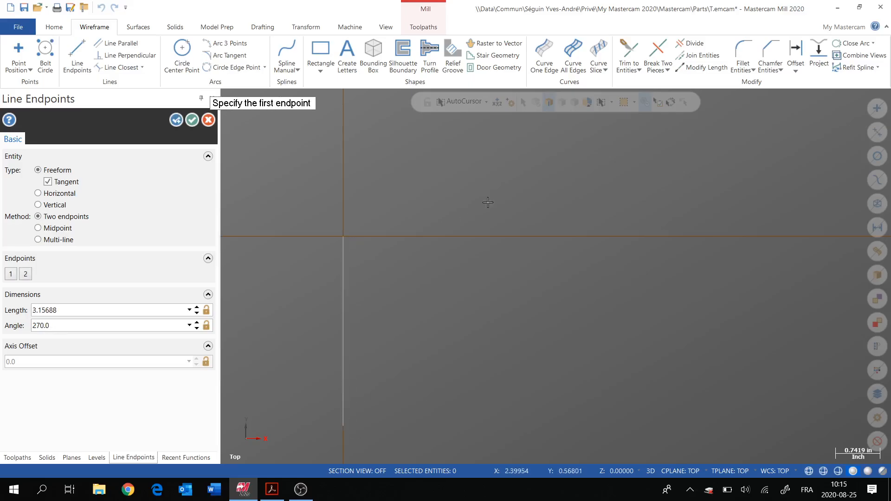
left_click(344, 237)
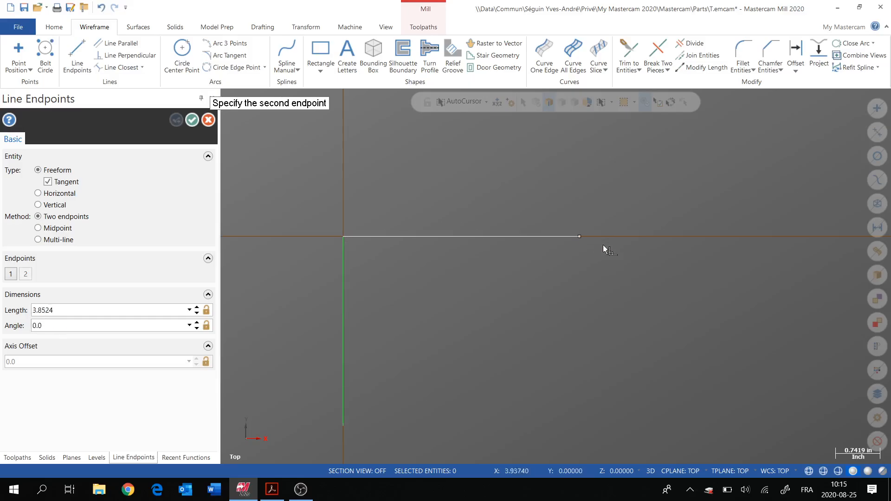
left_click(652, 237)
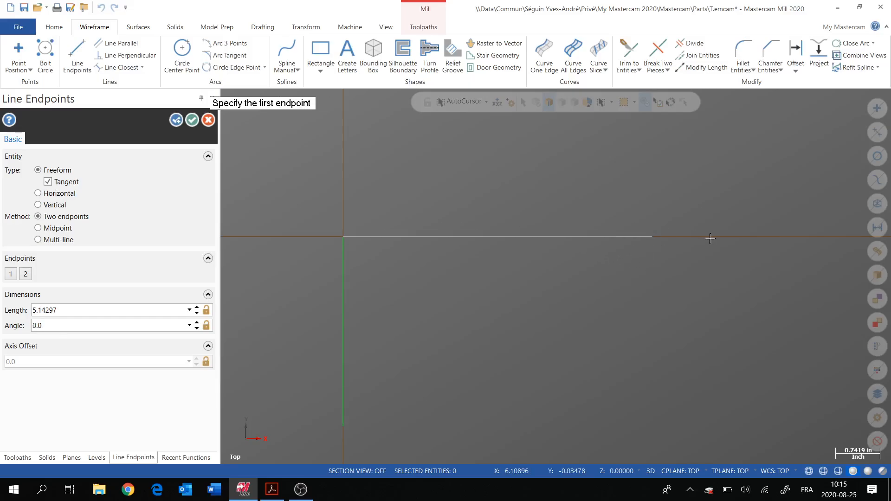
left_click(273, 489)
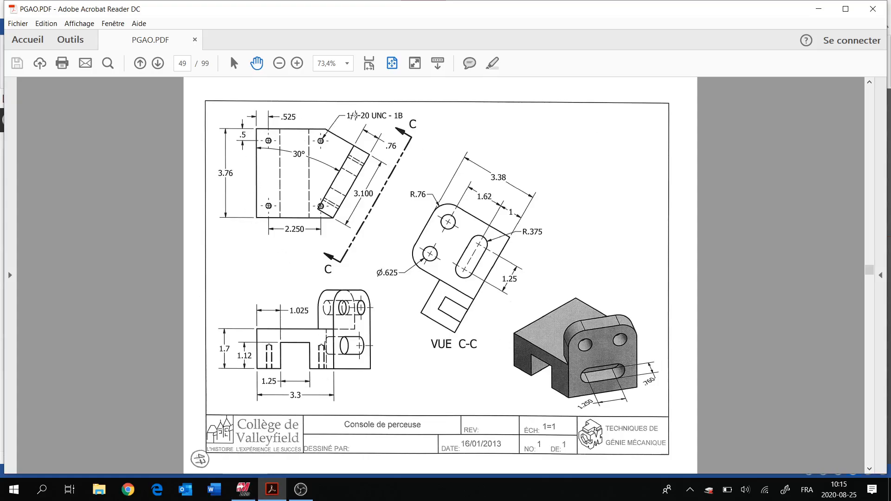
left_click(244, 490)
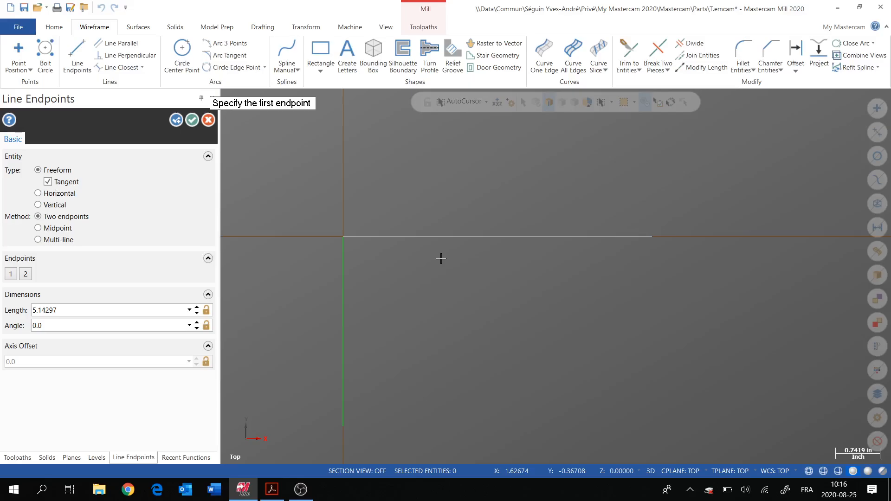
key("Return")
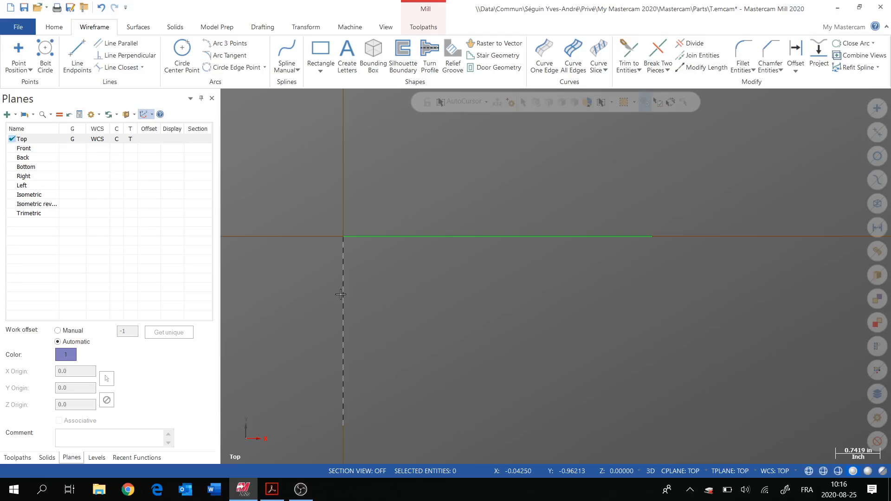
Analyze the vertical line below the origin and set its 3D length to 3.76 in.
scroll(409, 294, "down", 1)
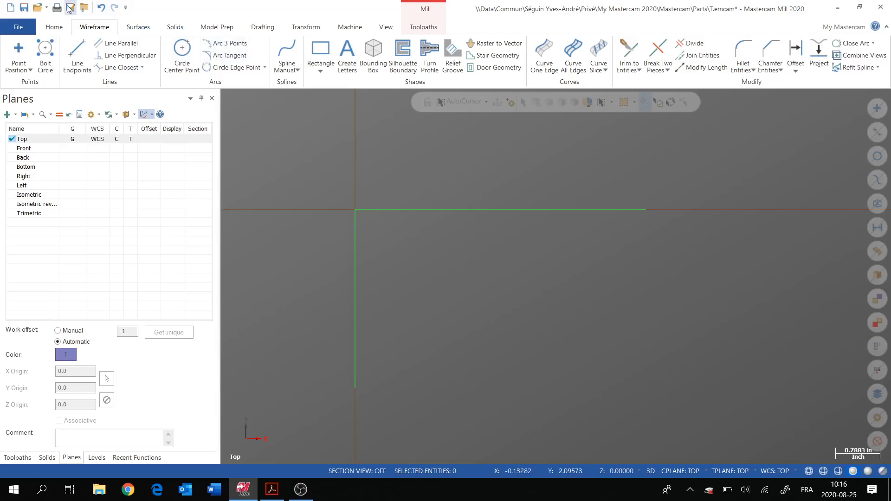
left_click(51, 28)
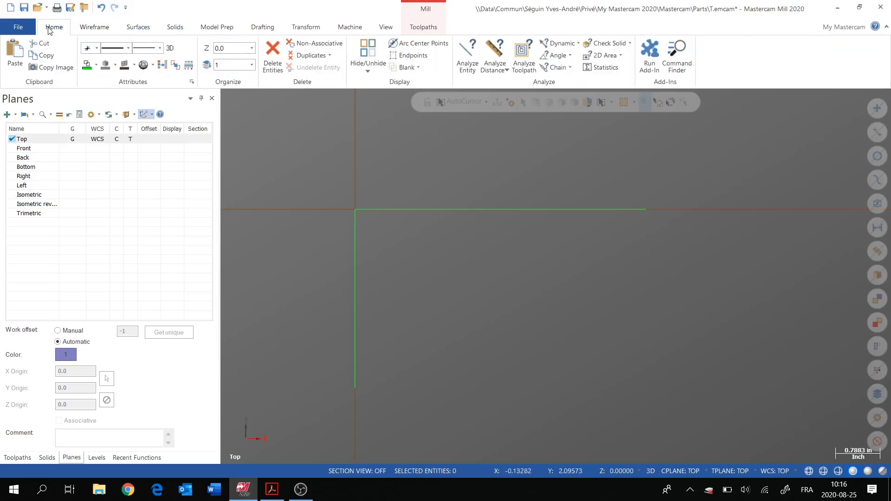
left_click(467, 58)
left_click(356, 279)
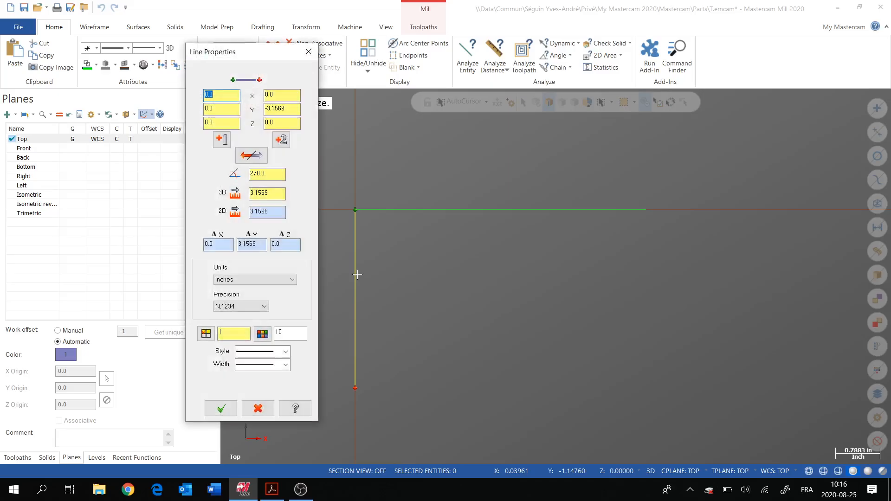
double_click(274, 195)
type("3.7")
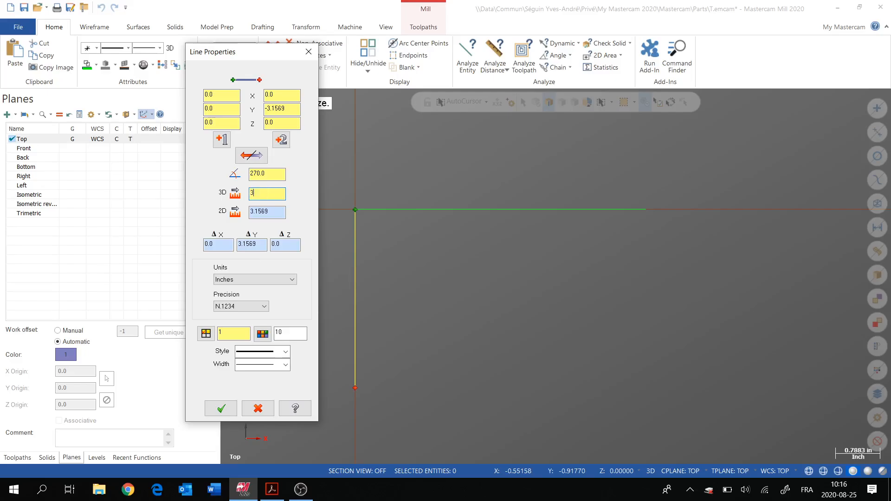
type("6")
key("Return")
left_click(221, 408)
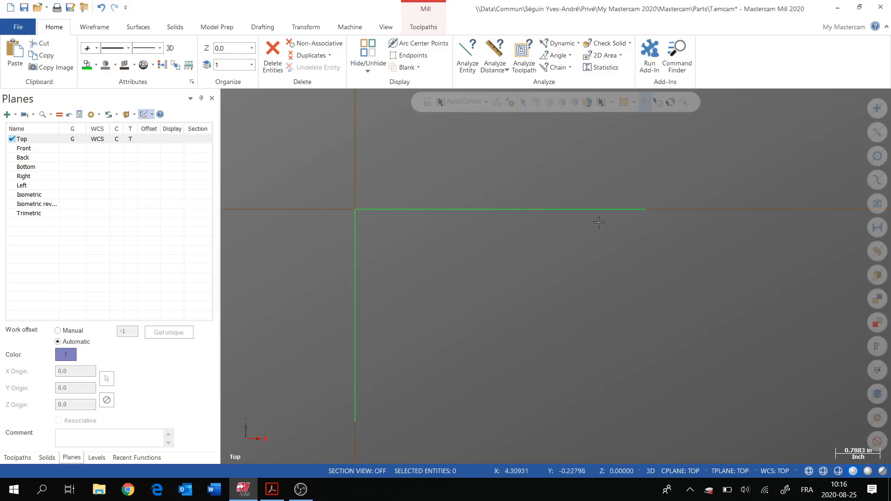
Check the part's width on the PDF drawing in Acrobat Reader and set the horizontal line's 3D length to 3.3 in in Mastercam.
left_click(273, 489)
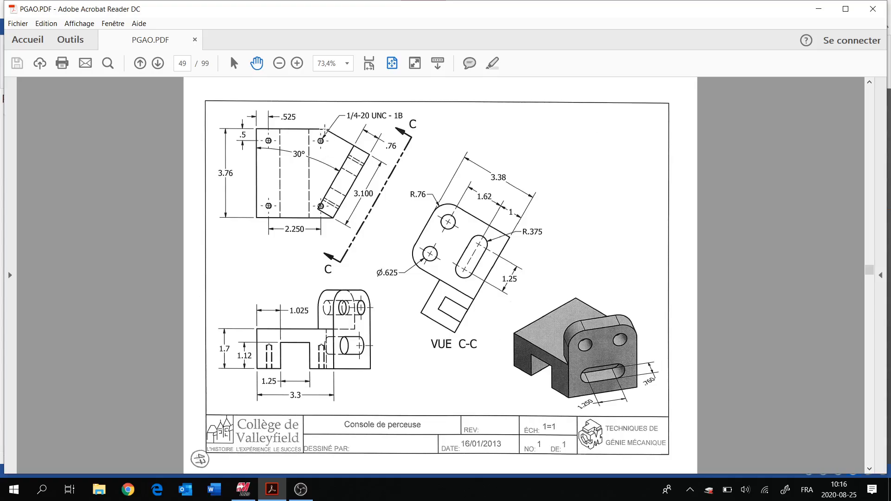
left_click(243, 489)
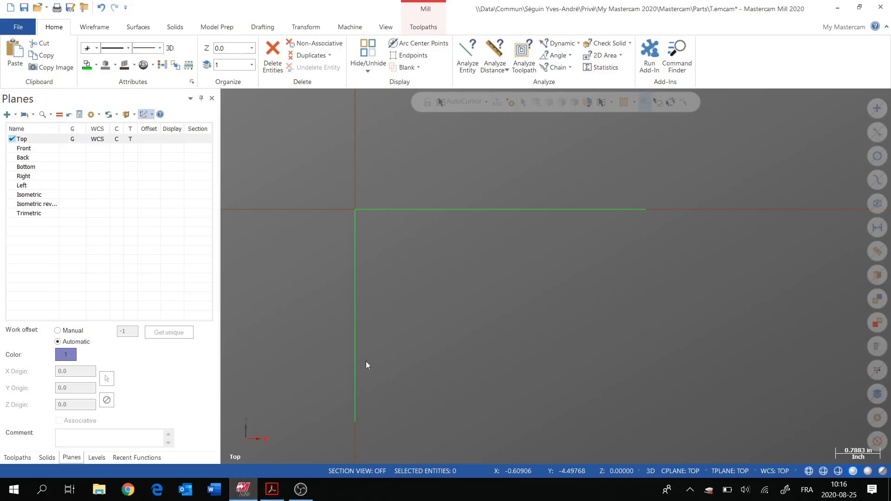
left_click(468, 57)
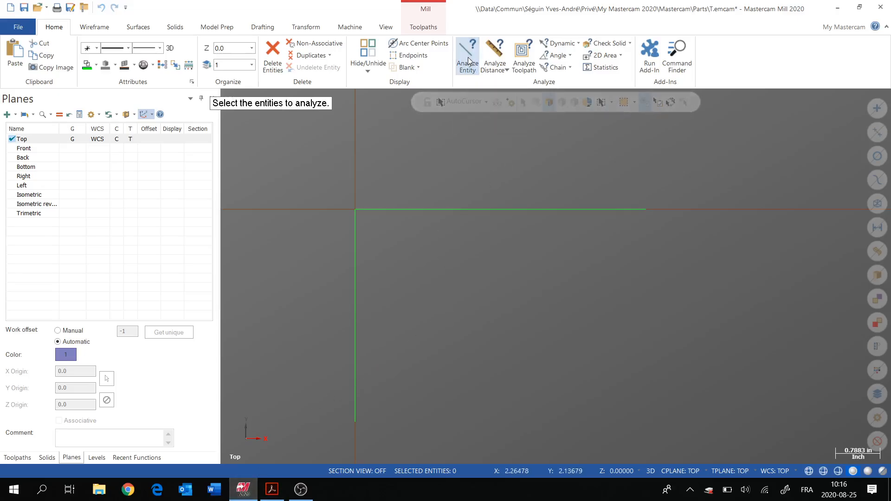
left_click(461, 212)
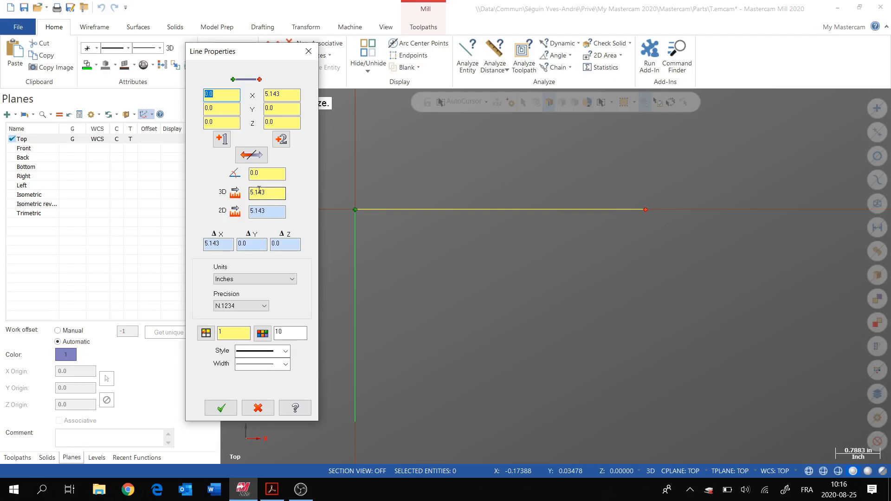
type("3.3")
key("Return")
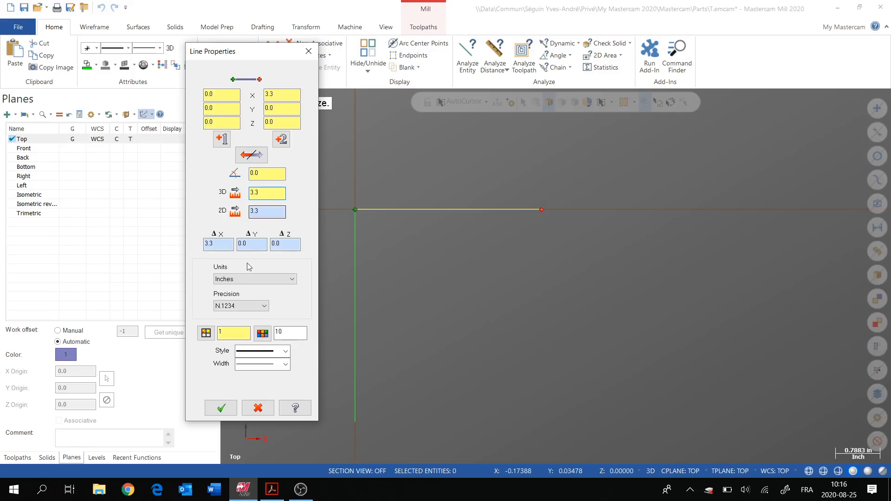
left_click(221, 408)
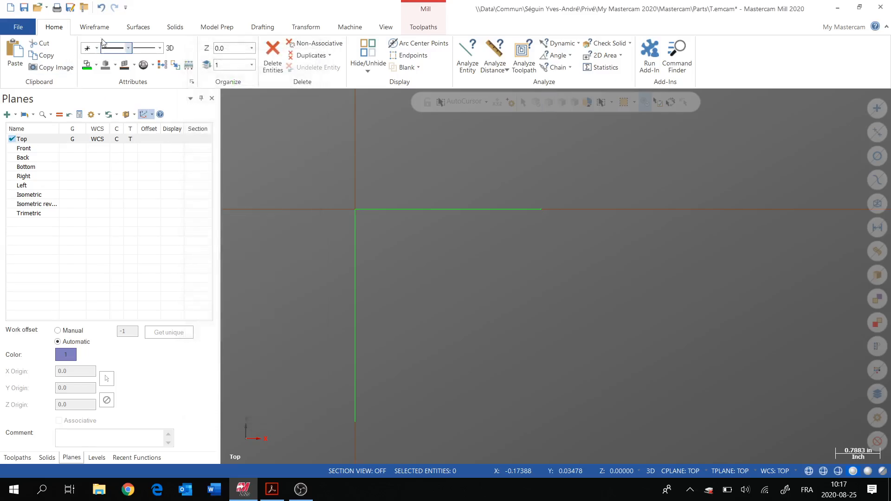
Draw a horizontal line from the vertical line's lower end toward positive X, with its length locked at 3.3 in.
left_click(94, 27)
left_click(77, 56)
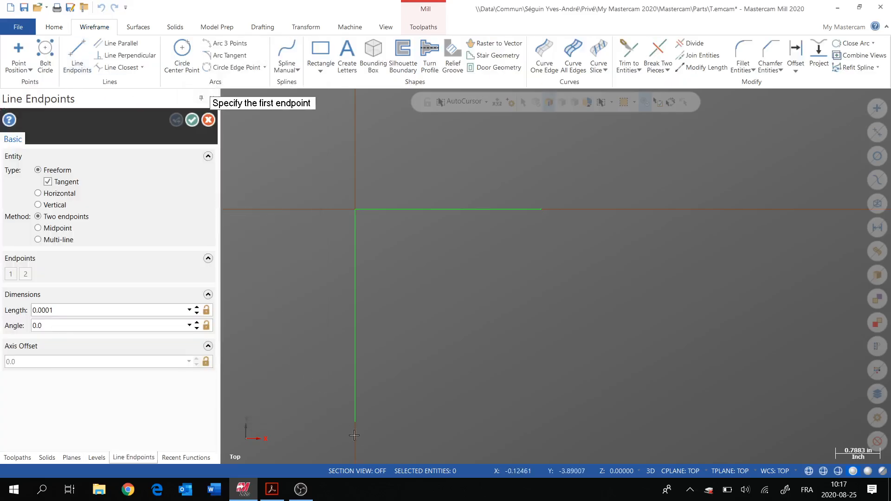
left_click(355, 421)
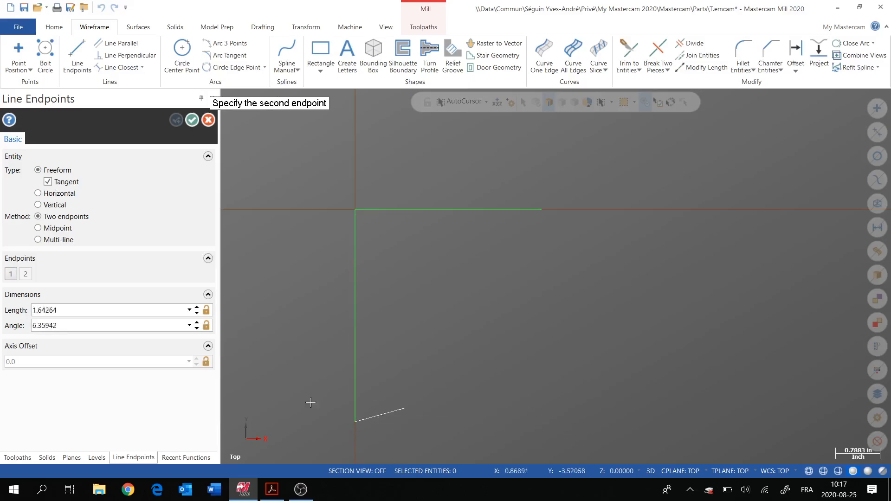
double_click(80, 310)
type("3.3")
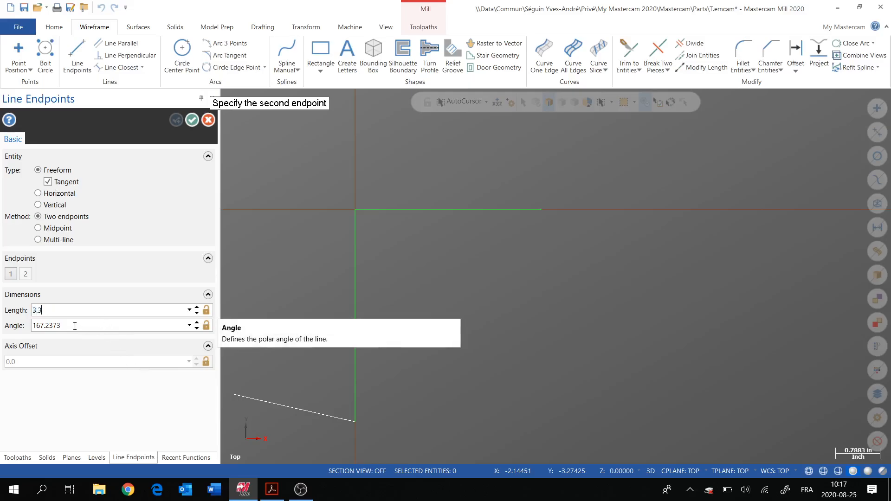
left_click(206, 310)
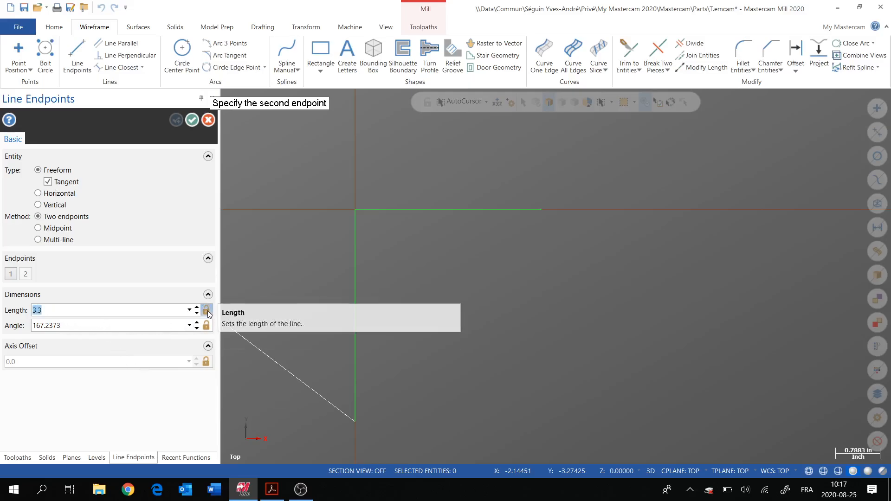
left_click(594, 419)
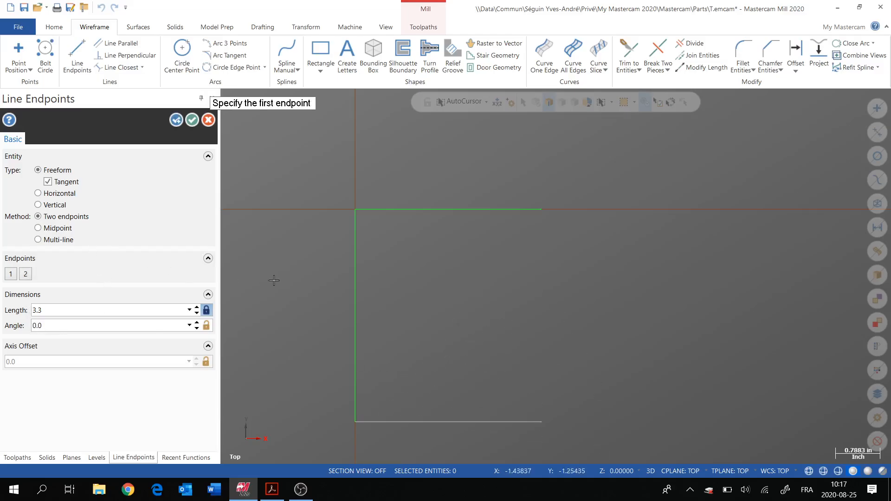
left_click(188, 120)
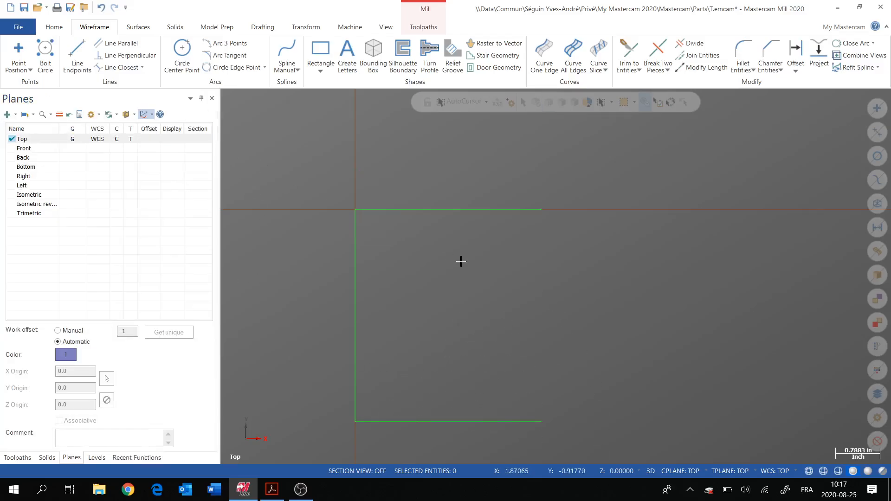
Consult the PDF drawing in Acrobat Reader and, in Mastercam, draw a 3.1 in line at 30° from the lower horizontal line's free end.
left_click(274, 496)
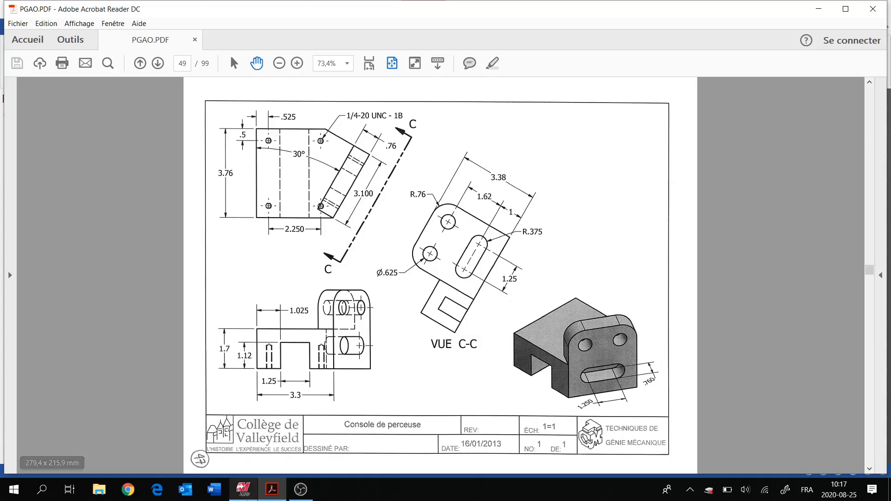
left_click(244, 492)
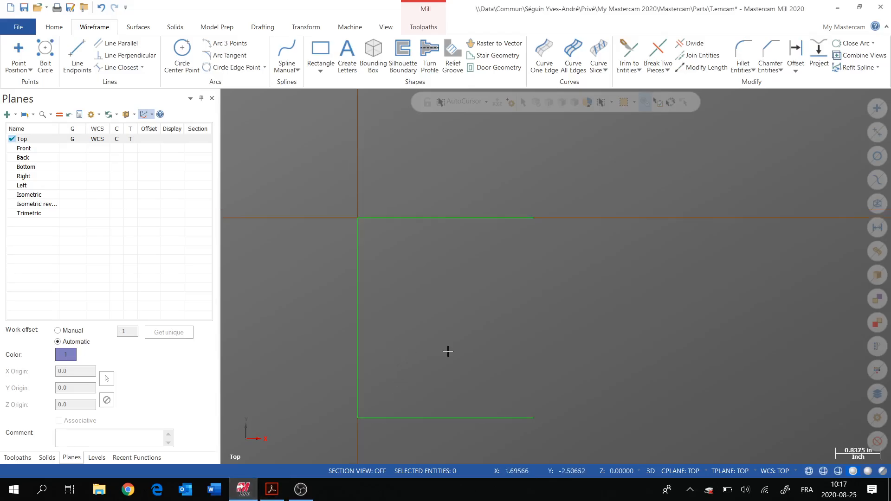
scroll(460, 366, "up", 1)
scroll(487, 378, "down", 2)
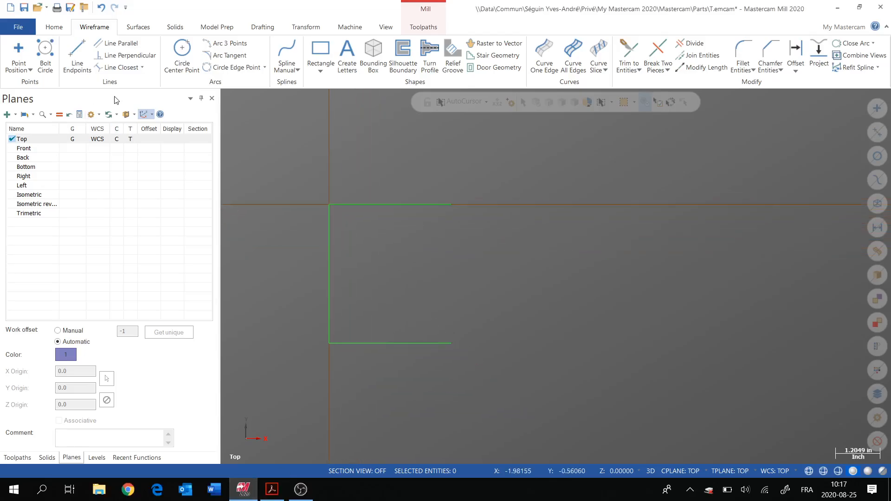
left_click(78, 52)
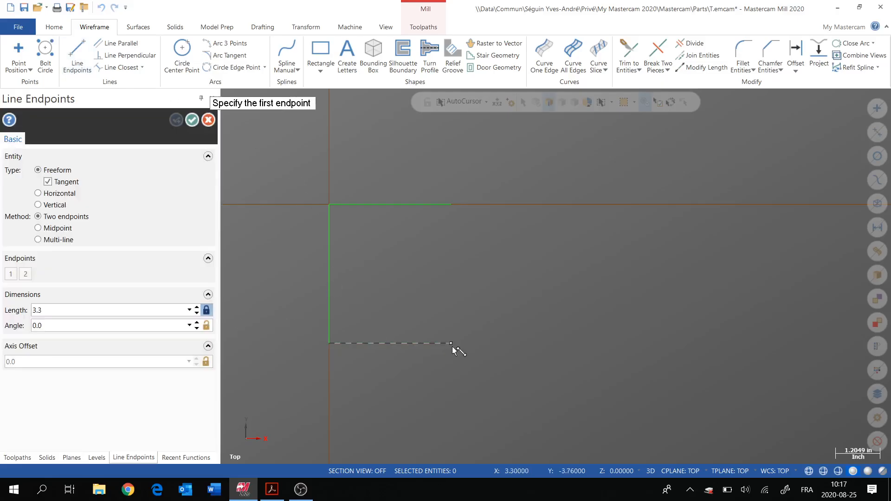
left_click(54, 326)
left_click(58, 310)
left_click(110, 325)
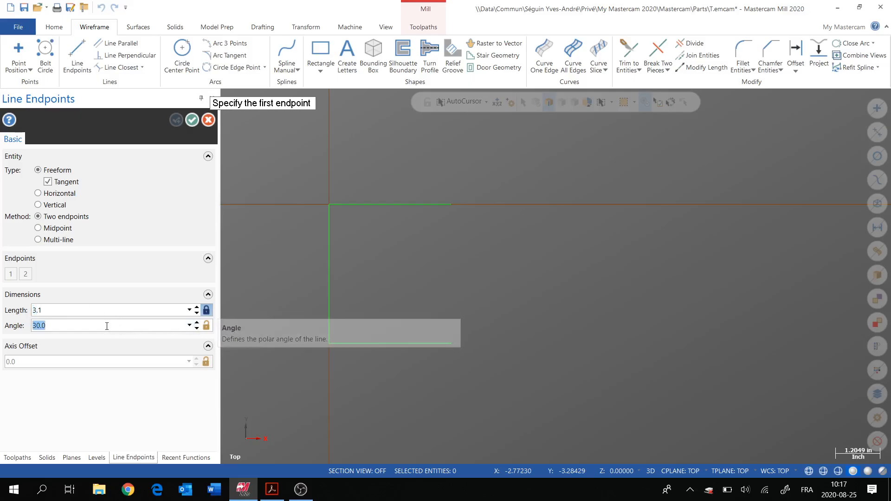
left_click(452, 346)
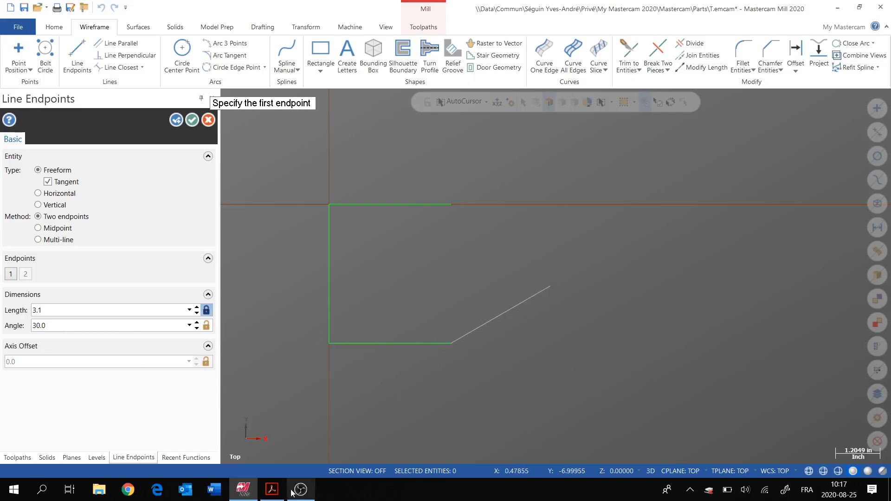
Recheck the slanted edge's angle on the PDF drawing and set the 3.1 in line's angle to 60° in Mastercam, keeping the line command active.
left_click(274, 491)
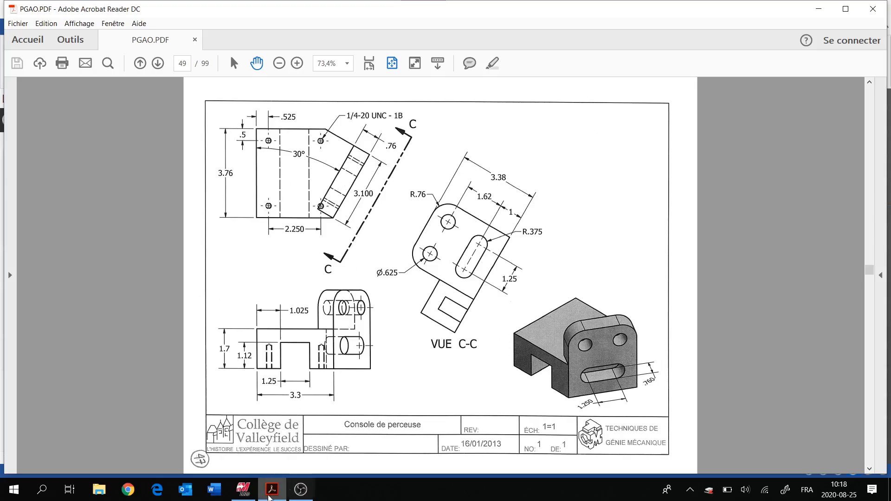
left_click(243, 489)
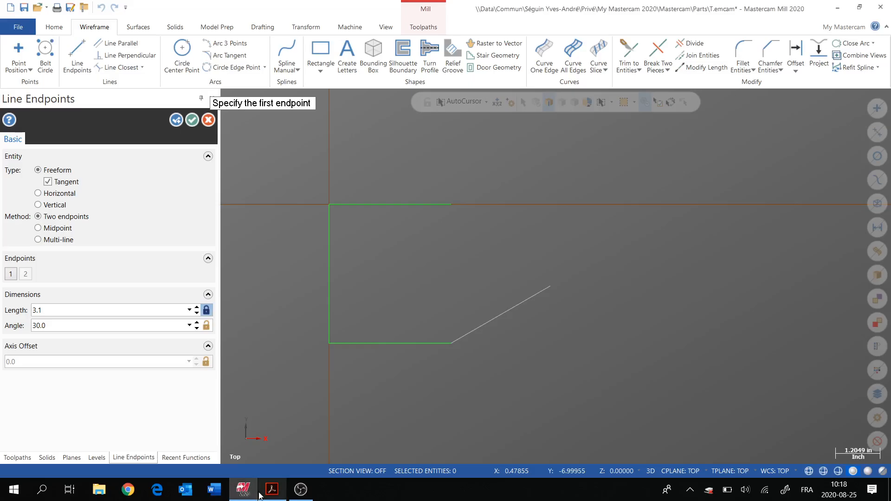
double_click(52, 325)
type("60")
key("Return")
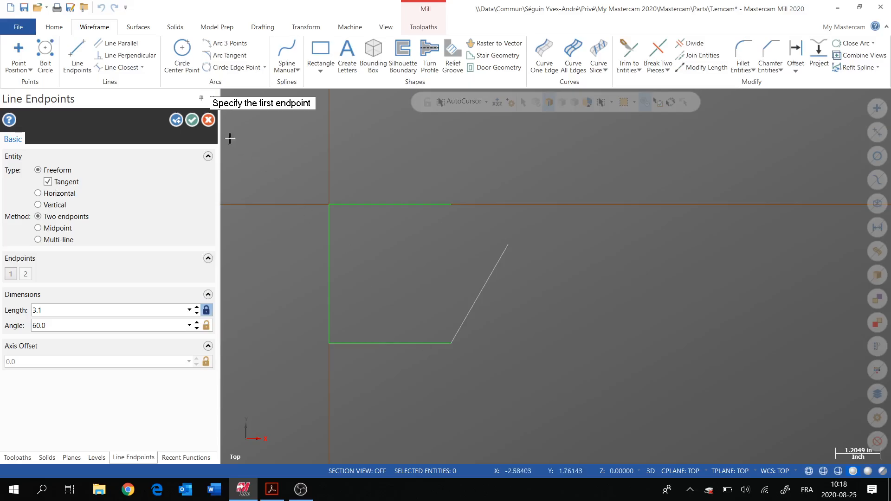
left_click(177, 120)
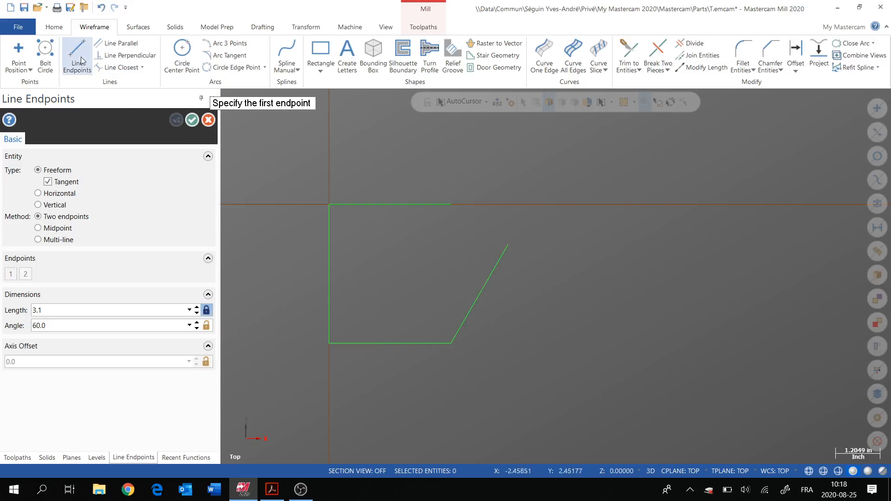
Close the outline with an unlocked-length line from the upper horizontal line's free end to the slanted line's upper end, checking the PDF drawing.
left_click(451, 204)
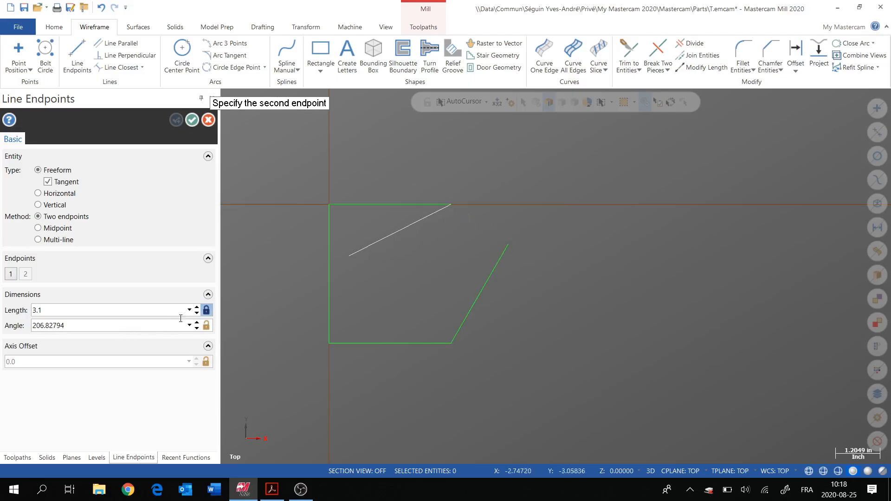
left_click(206, 310)
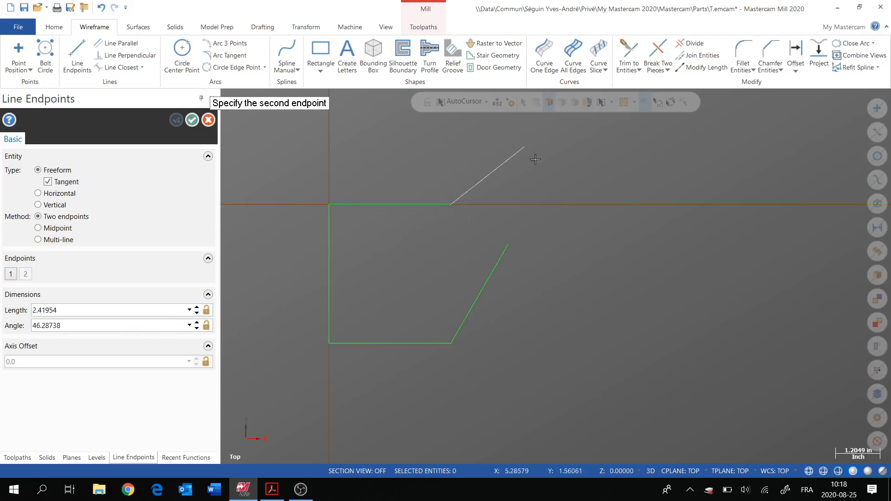
left_click(509, 245)
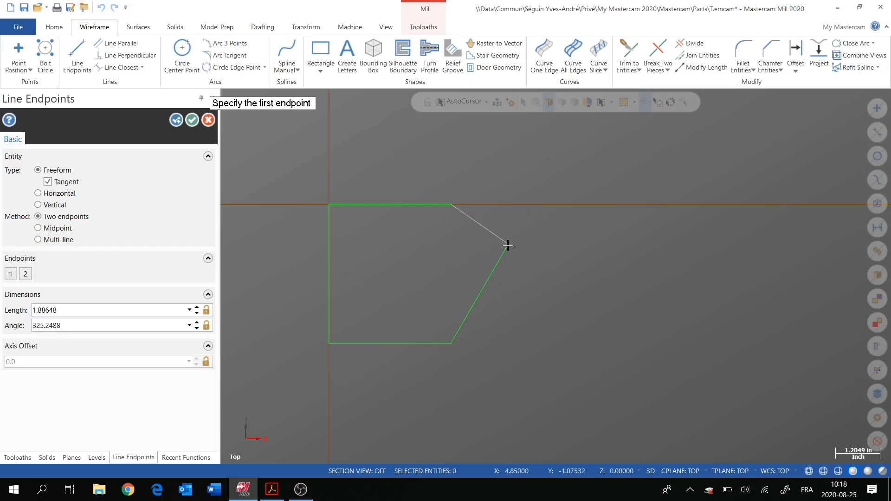
left_click(271, 490)
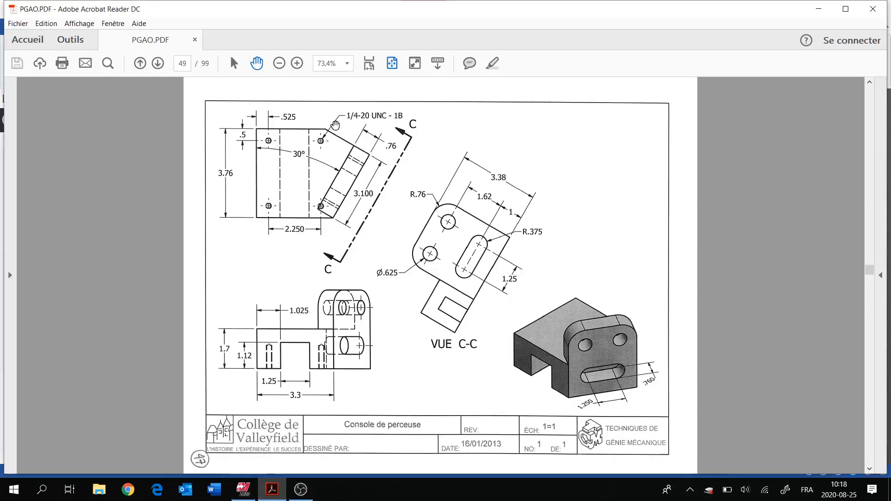
left_click(243, 490)
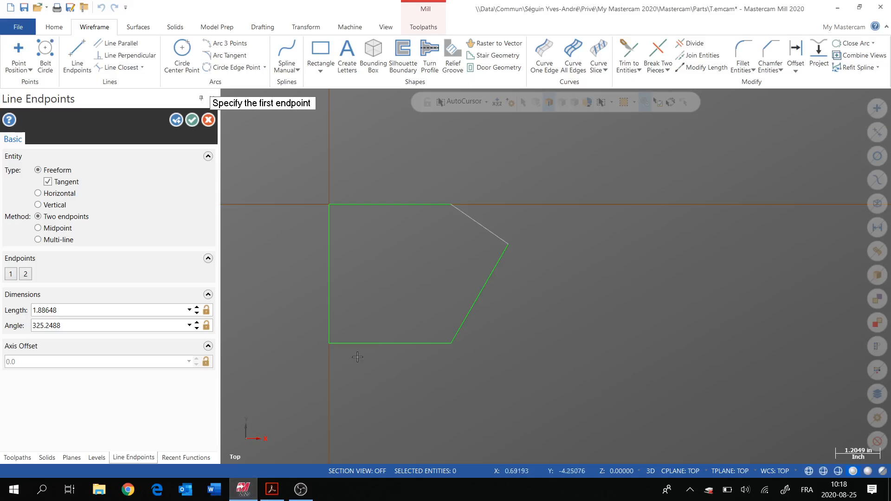
left_click(192, 120)
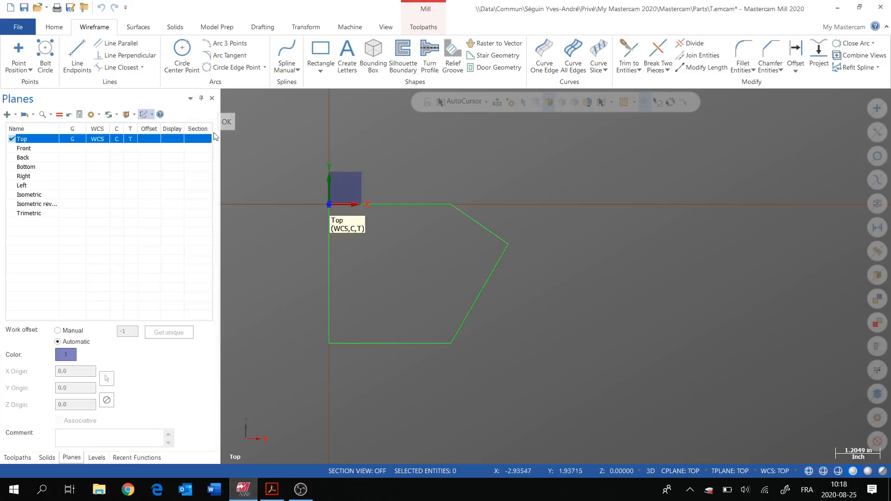
Check the flange thickness on the PDF drawing and, in Mastercam, offset a copy of the slanted line 0.76 in toward the inside.
middle_click_drag(446, 330, 408, 292)
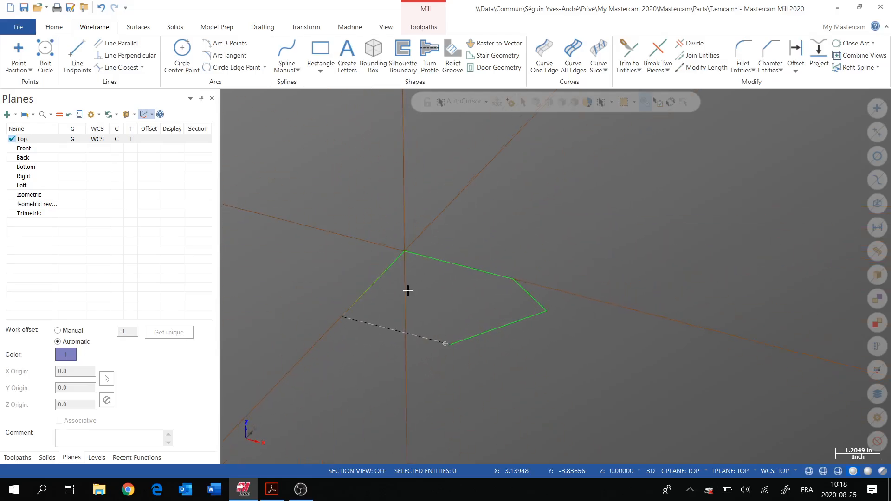
left_click(275, 493)
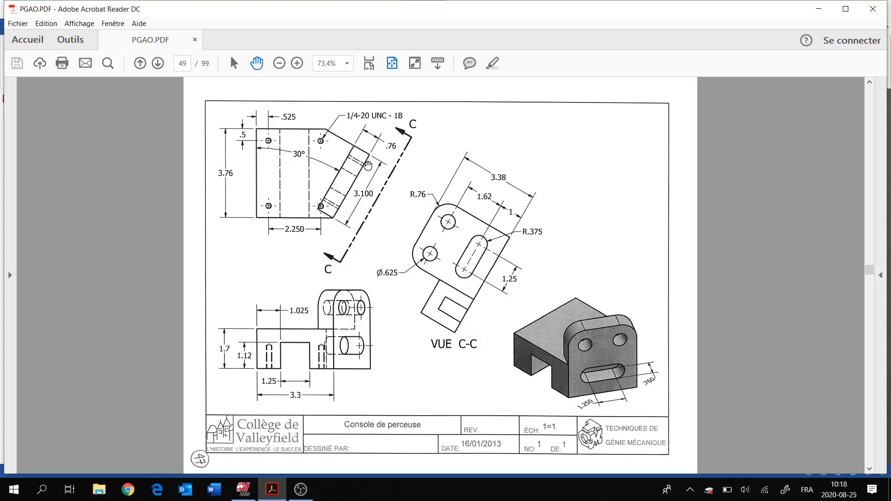
left_click(251, 486)
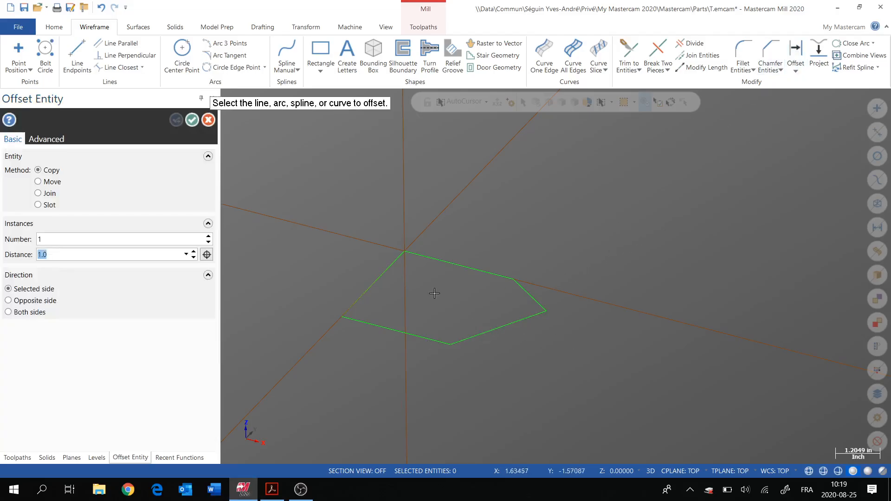
type(".76")
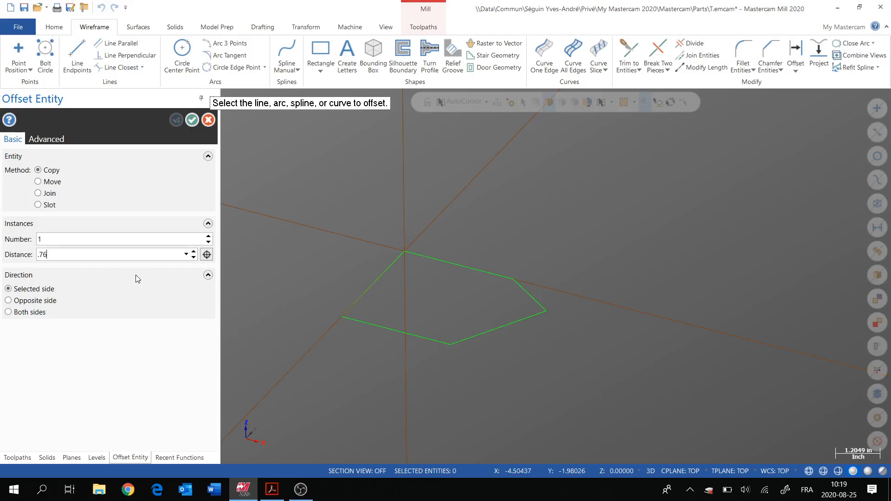
left_click(519, 321)
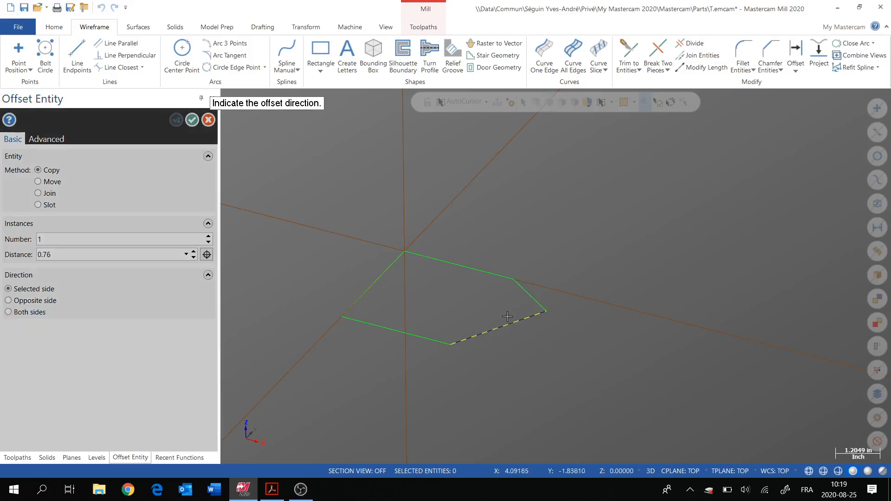
left_click(491, 308)
left_click(192, 120)
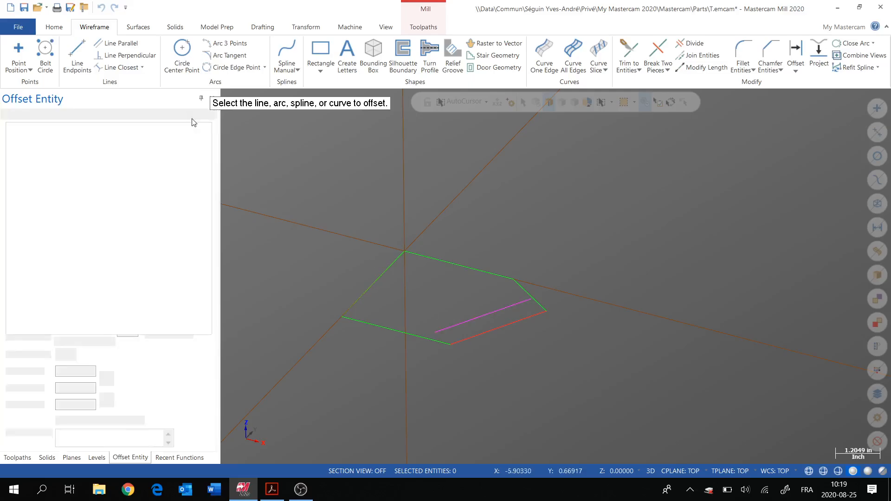
Draw a line joining the offset line's lower end to the outline corner at the slanted edge's lower end.
left_click(77, 56)
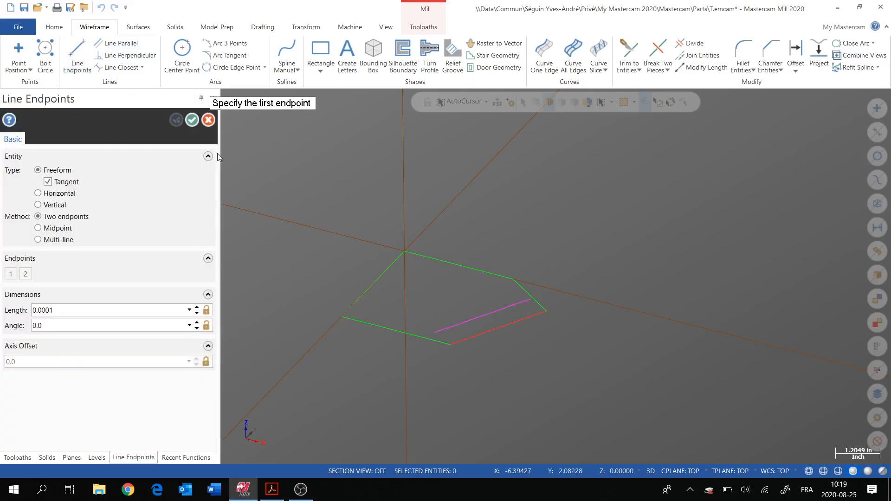
scroll(426, 332, "up", 1)
left_click(434, 330)
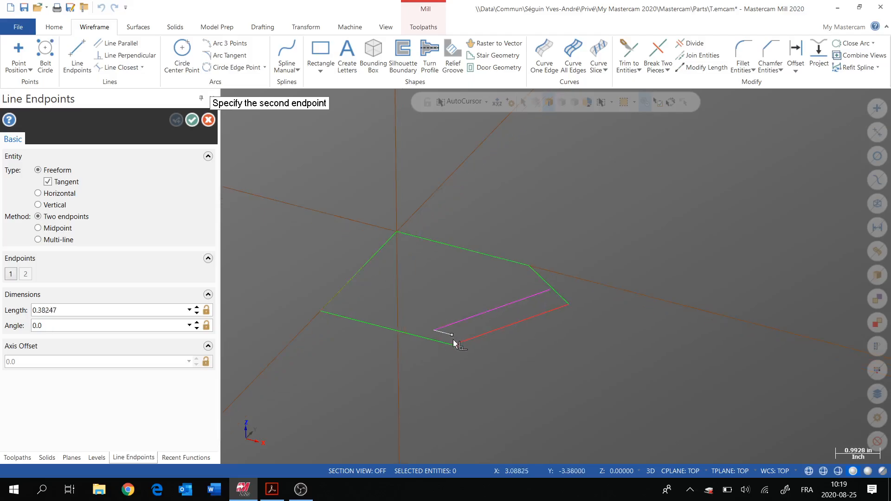
left_click(453, 349)
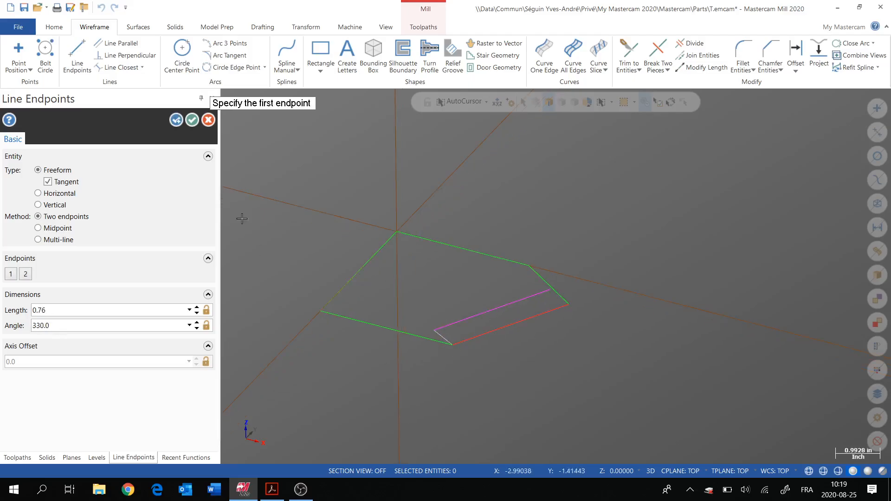
left_click(192, 120)
scroll(399, 249, "down", 1)
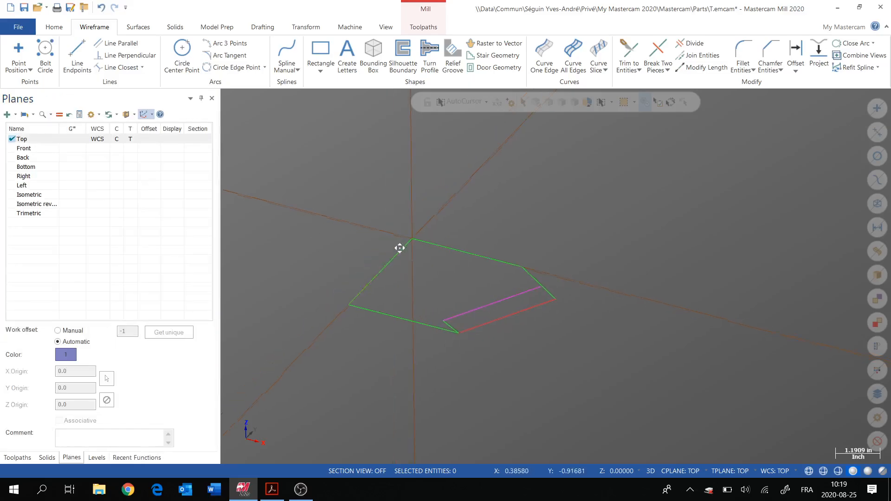
Start a solid Extrude and chain the complete five-sided outer outline, following the lower horizontal line at the branch point.
left_click(177, 28)
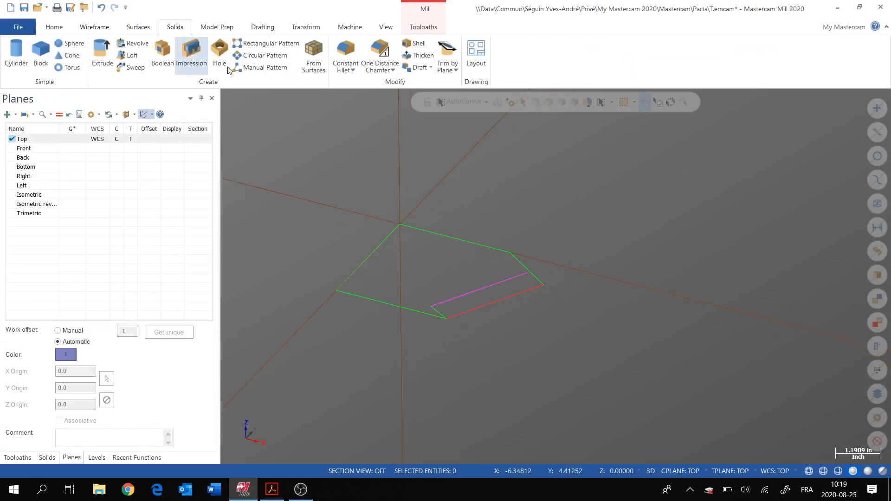
left_click(101, 54)
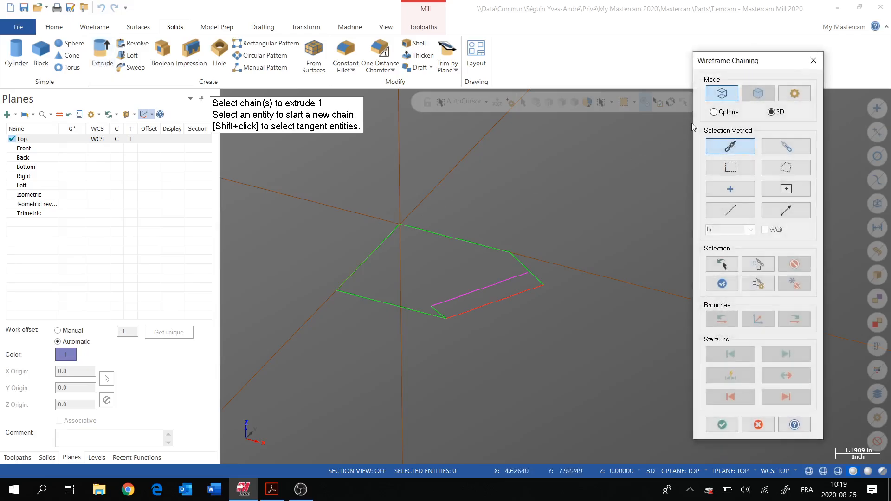
left_click_drag(742, 68, 745, 37)
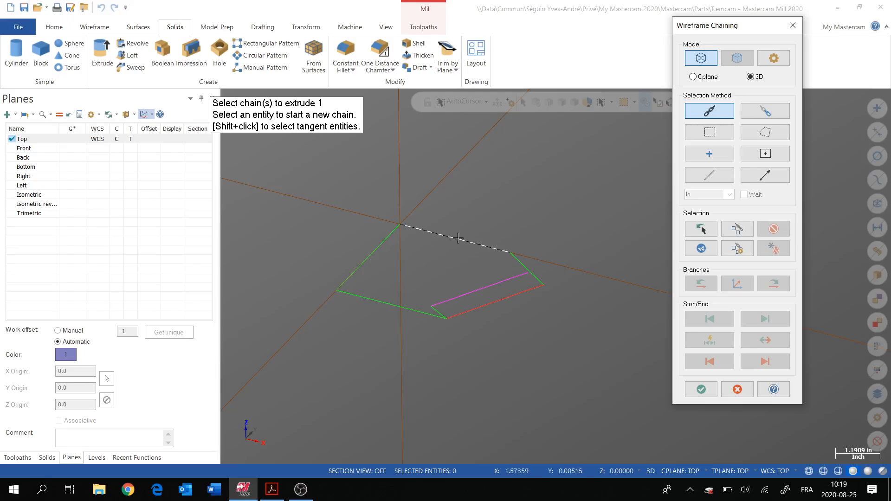
left_click(427, 232)
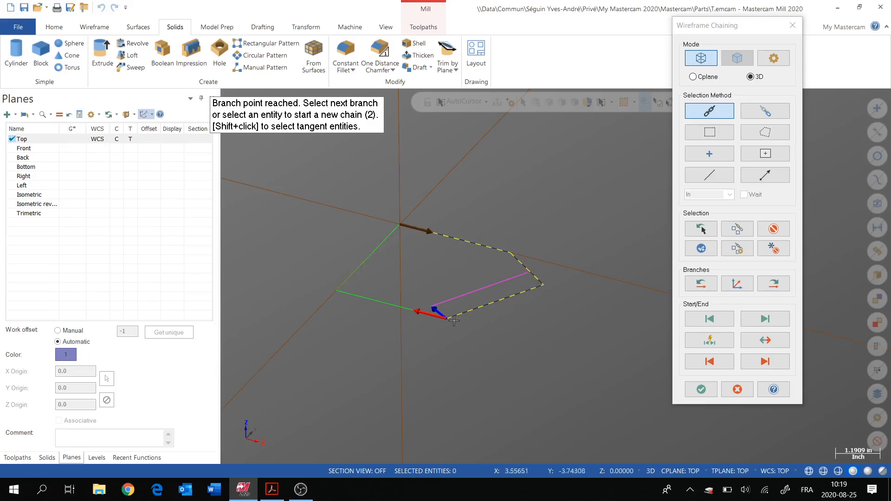
scroll(444, 317, "up", 5)
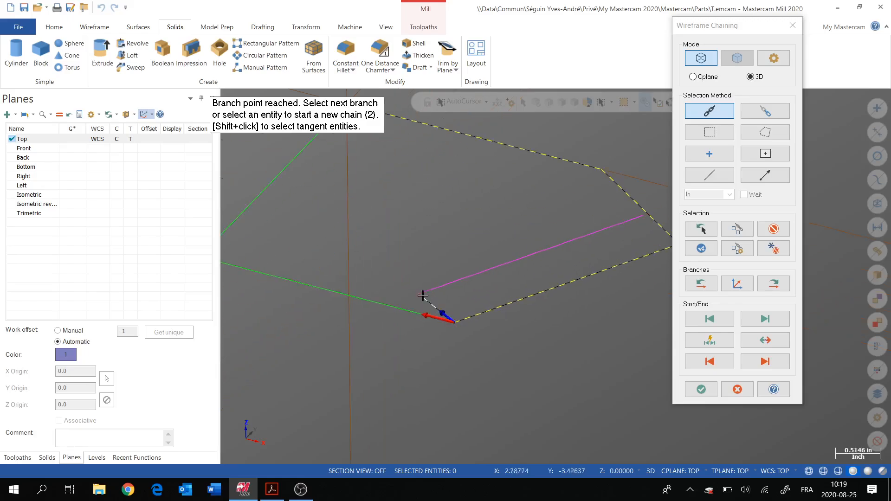
left_click(421, 315)
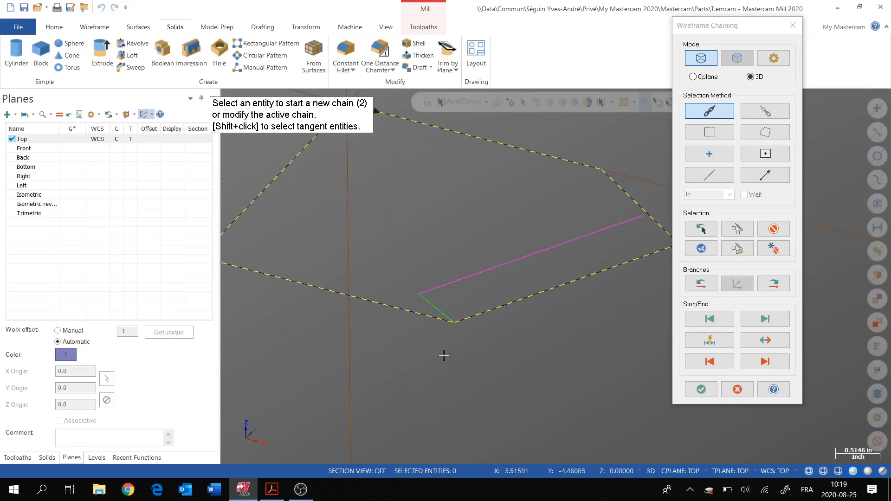
scroll(444, 356, "down", 3)
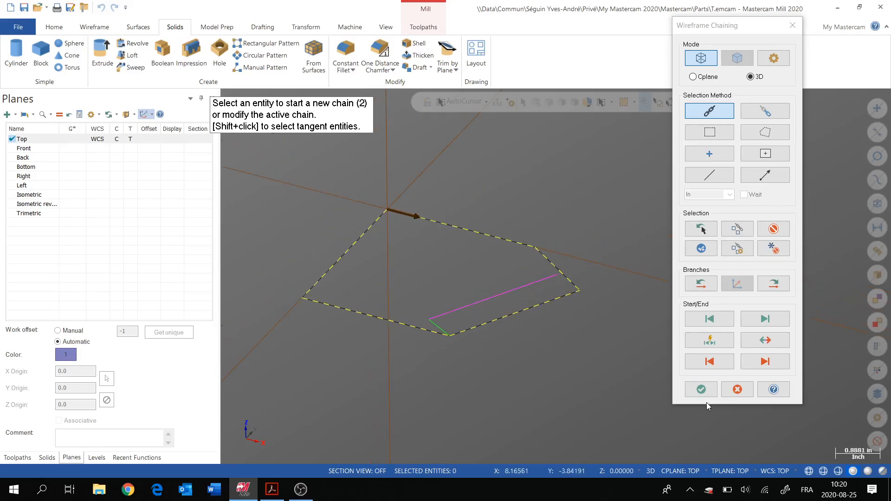
left_click(701, 390)
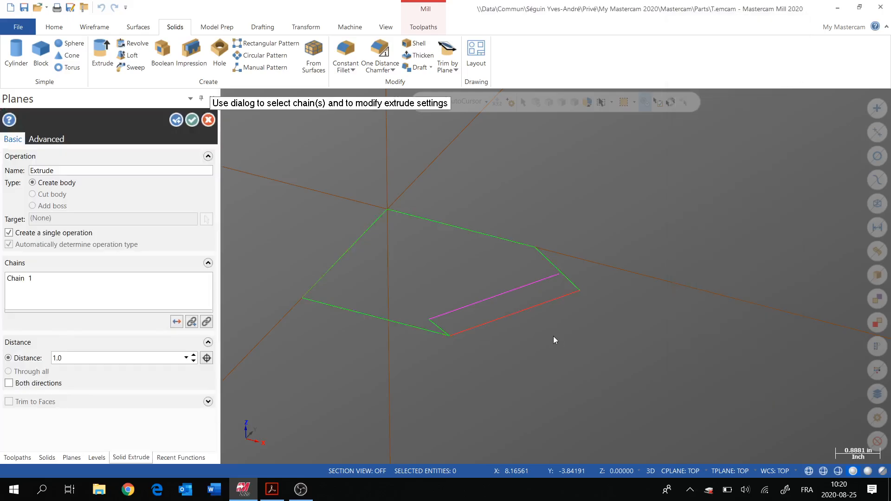
Try freehand extrusion heights of about 1.7 in and about 2.34 in with the ruler handle.
left_click(388, 158)
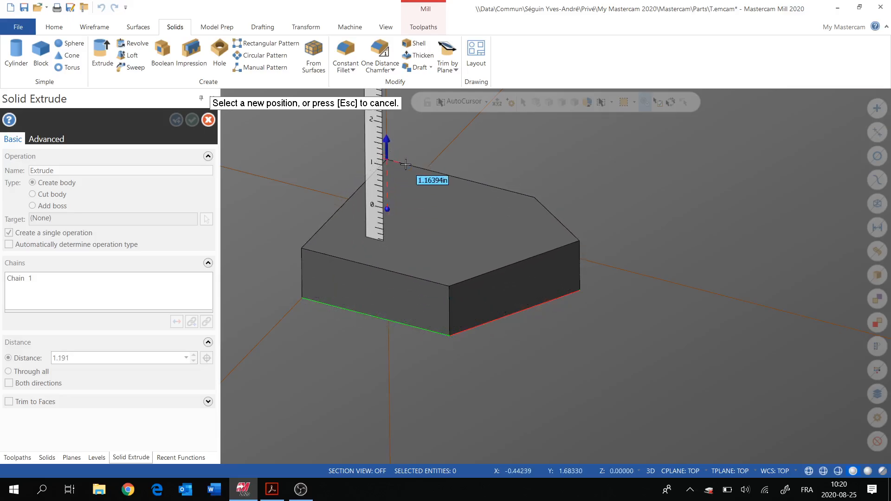
middle_click_drag(413, 191, 433, 242)
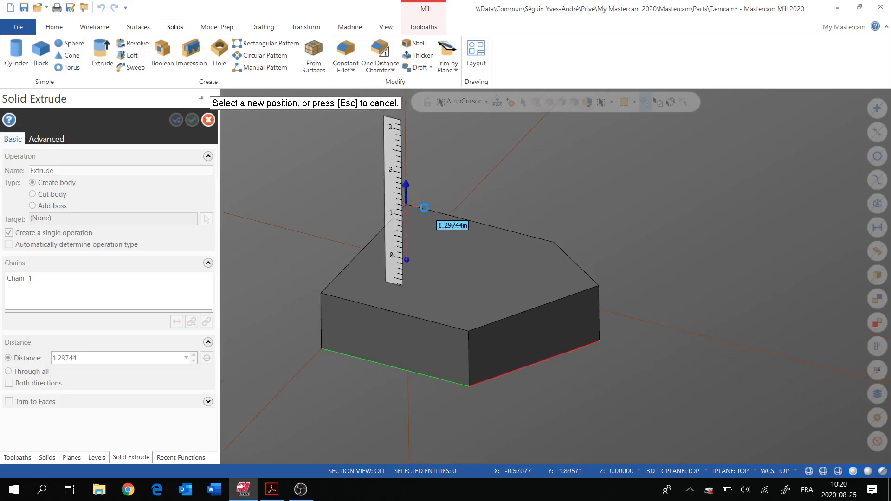
left_click(412, 189)
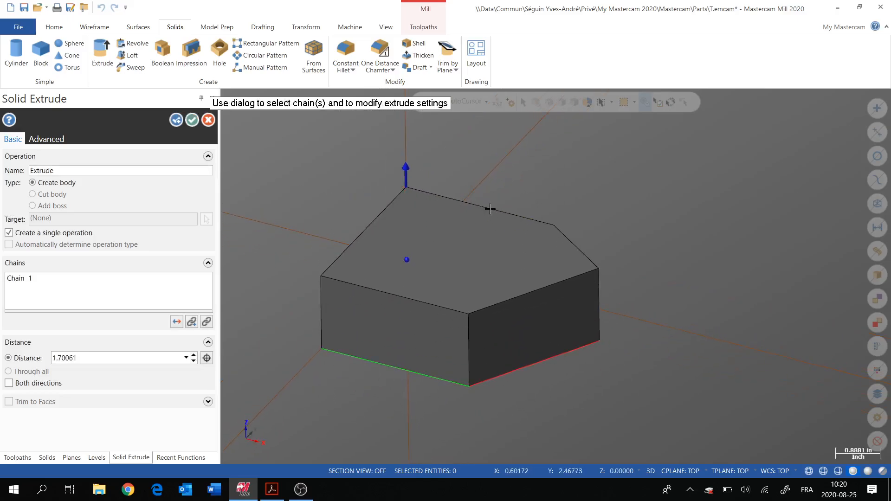
left_click(405, 175)
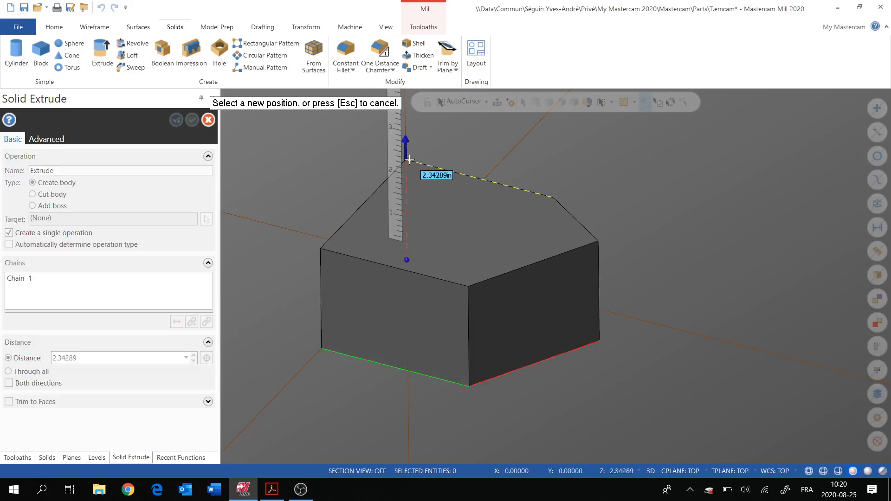
left_click(408, 159)
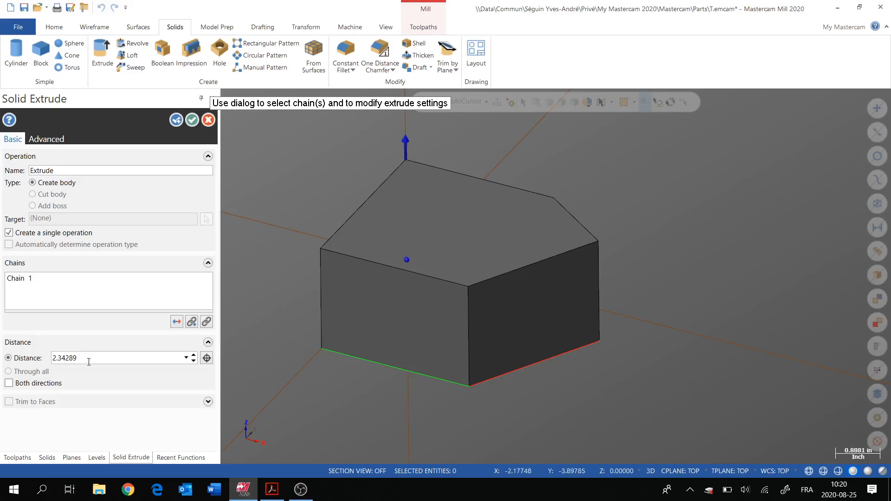
Set the extrusion distance to 1.7 in on the on-screen ruler and create the solid body.
left_click(406, 158)
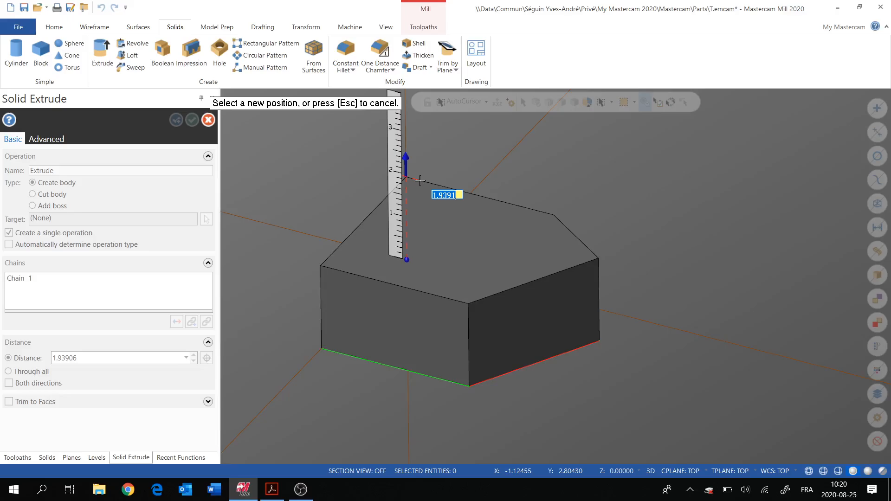
left_click(420, 181)
type("1.7")
key("Return")
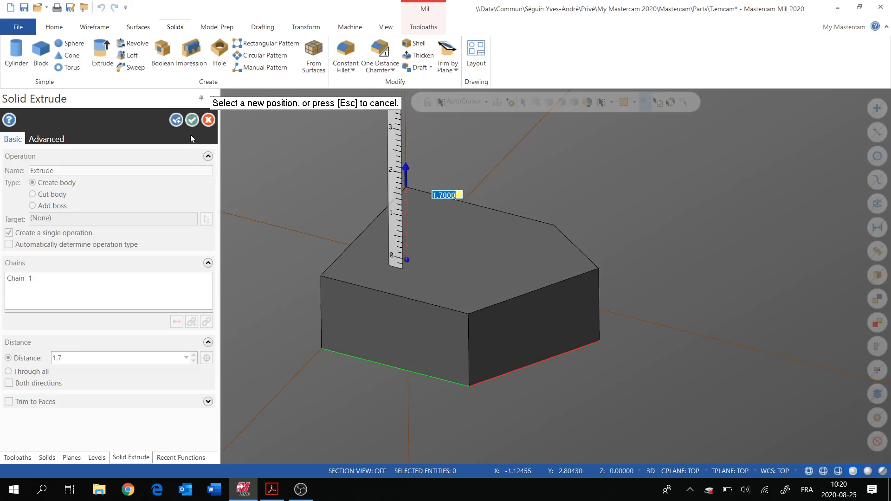
left_click(192, 120)
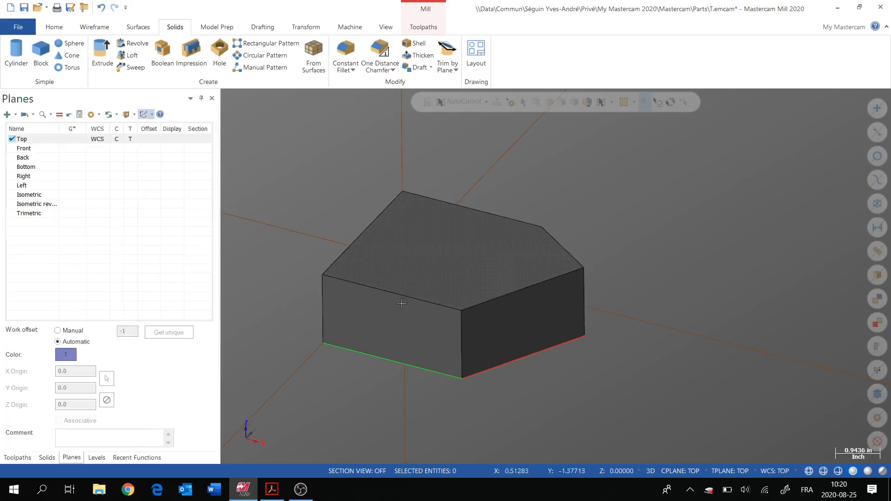
mouse_move(401, 304)
middle_mouse_down()
mouse_move(408, 315)
mouse_move(375, 229)
middle_mouse_up()
middle_click_drag(393, 299, 305, 206)
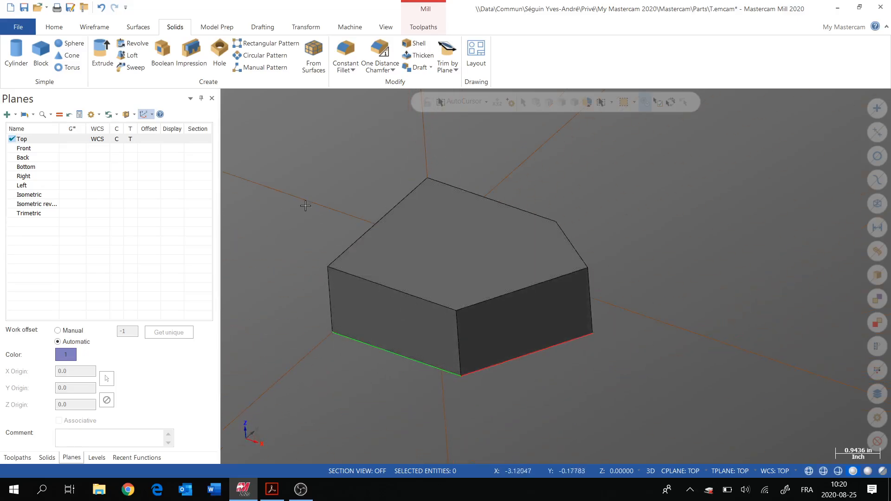
left_click(102, 58)
middle_click_drag(455, 308, 448, 229)
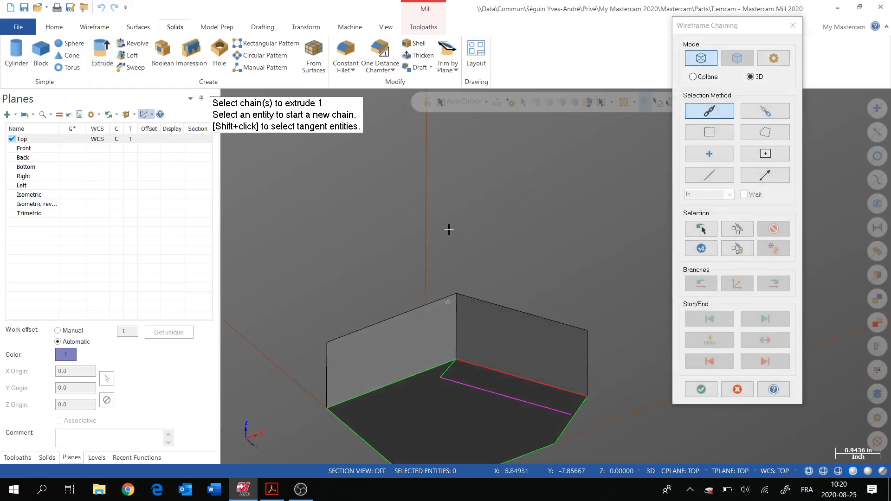
scroll(571, 425, "up", 5)
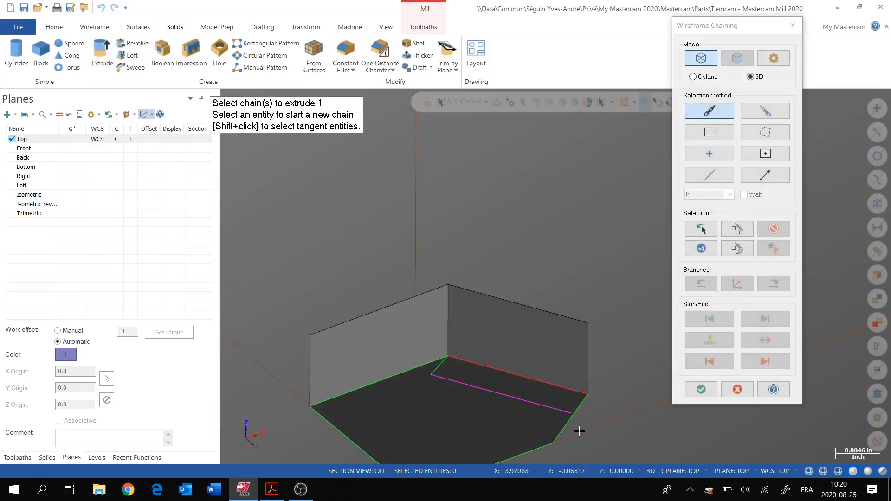
scroll(581, 424, "up", 5)
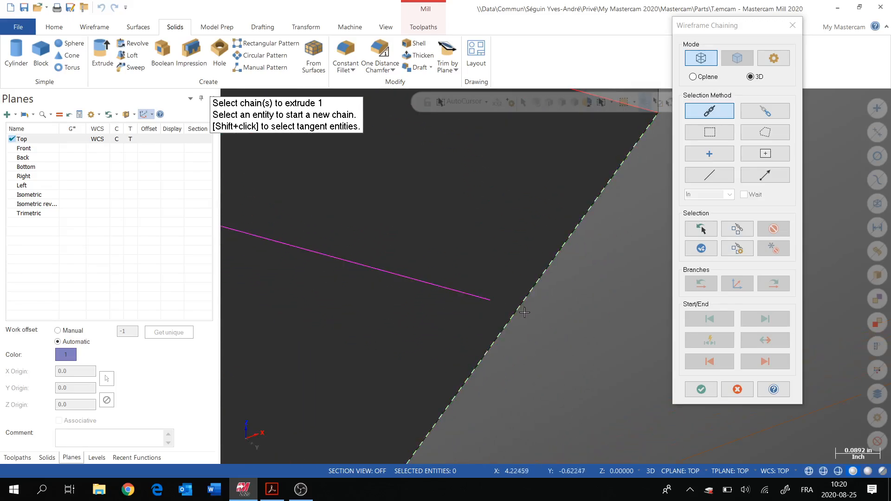
scroll(516, 328, "down", 3)
scroll(516, 329, "down", 3)
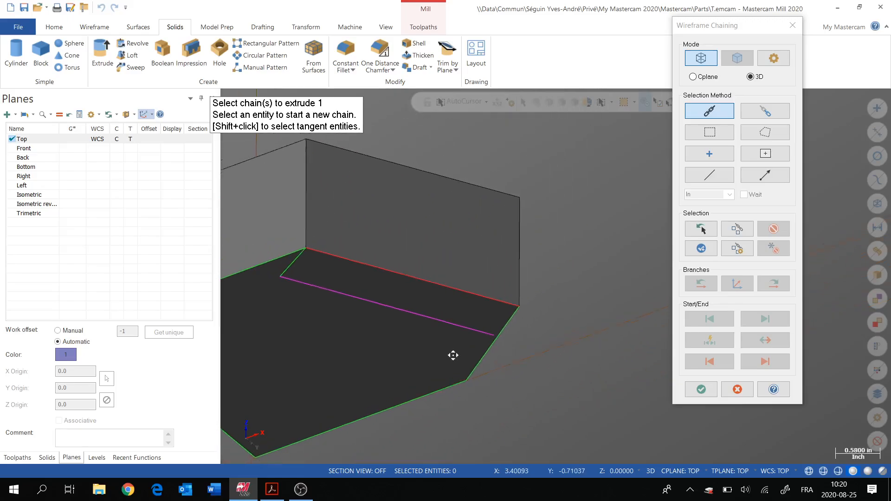
left_click(338, 291)
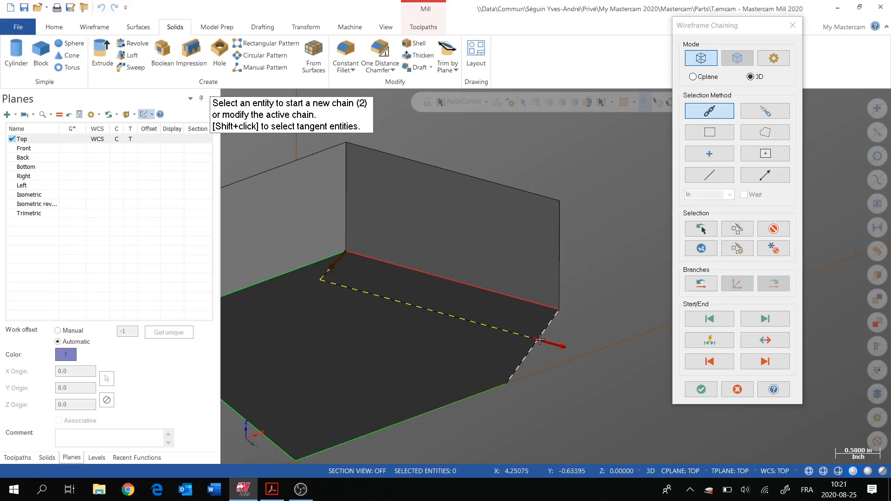
left_click(736, 391)
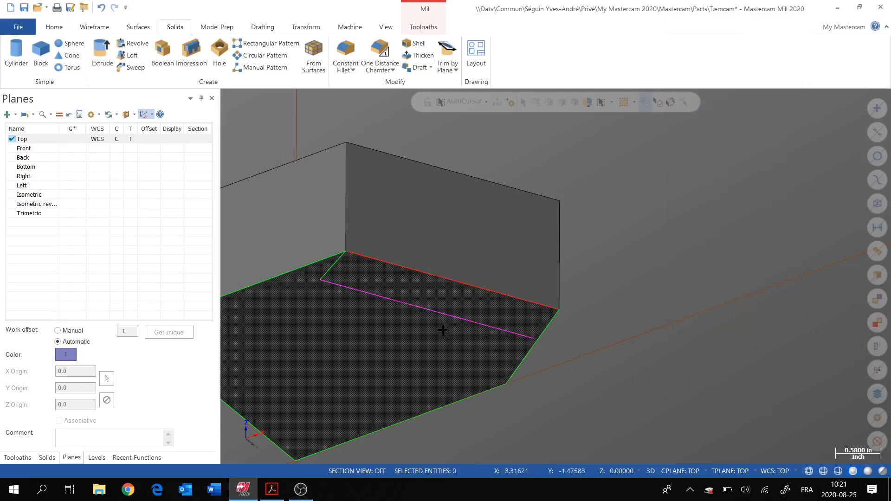
scroll(438, 327, "up", 2)
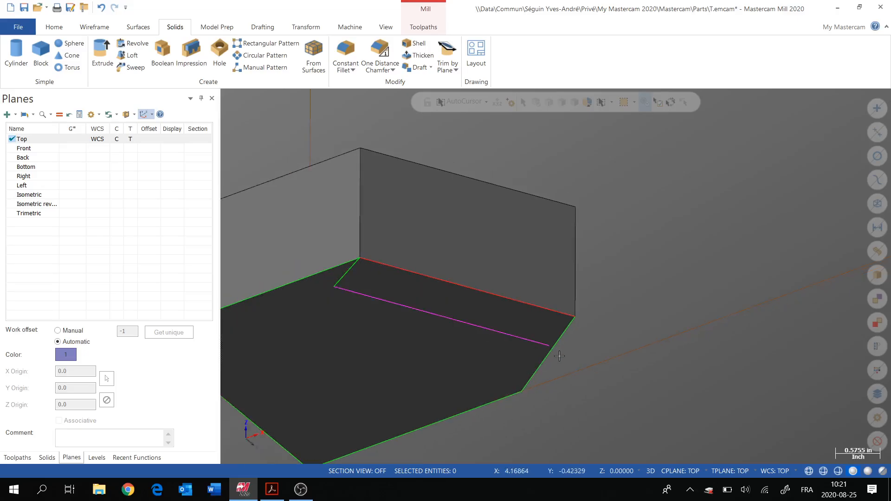
scroll(582, 335, "up", 5)
scroll(531, 322, "down", 5)
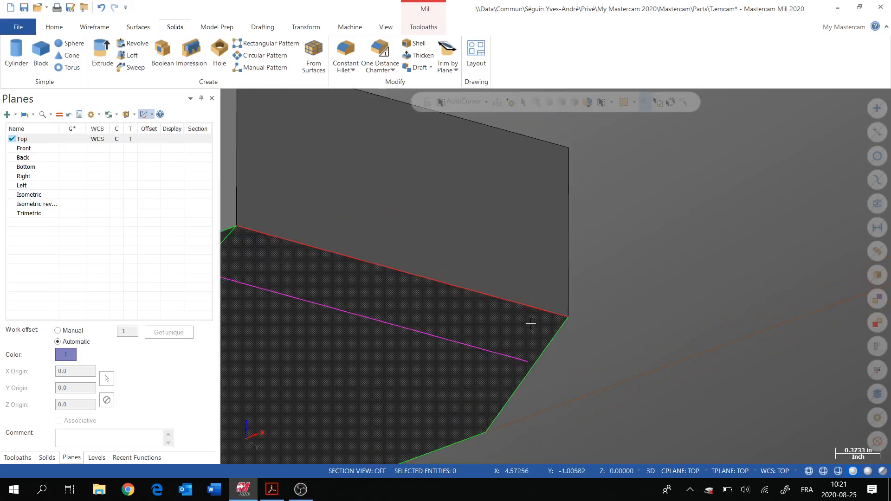
left_click(97, 27)
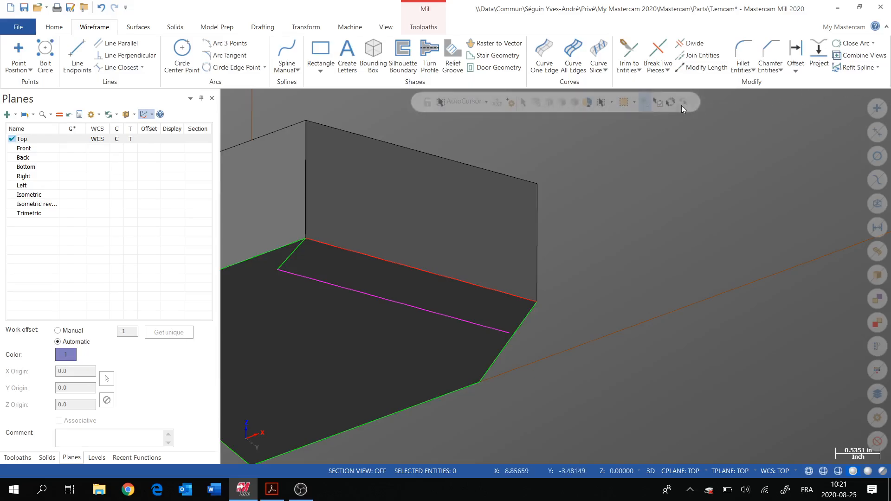
left_click(629, 68)
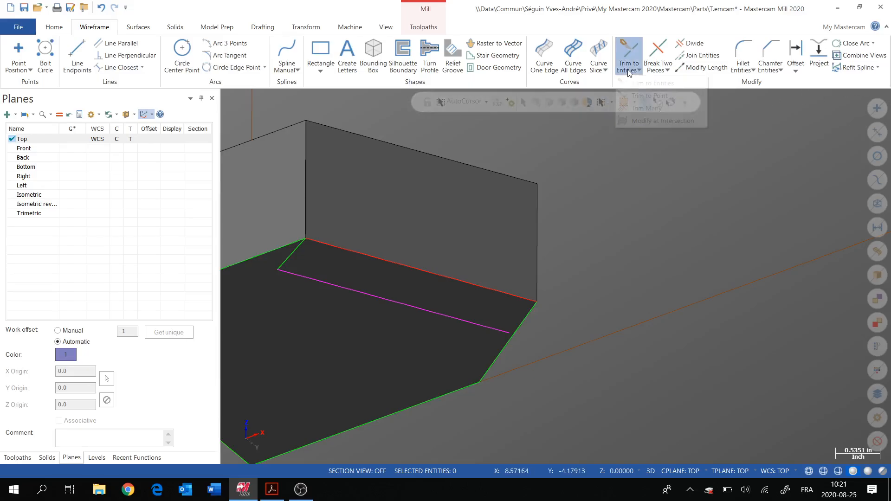
left_click(658, 68)
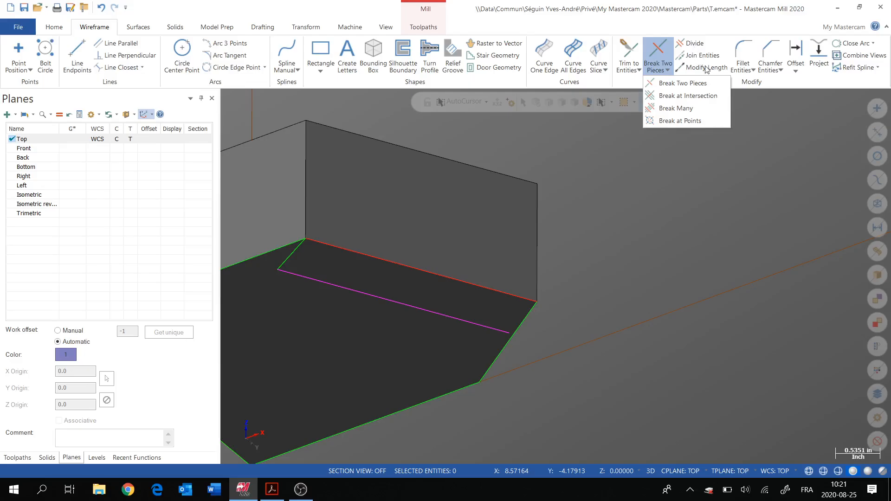
left_click(698, 199)
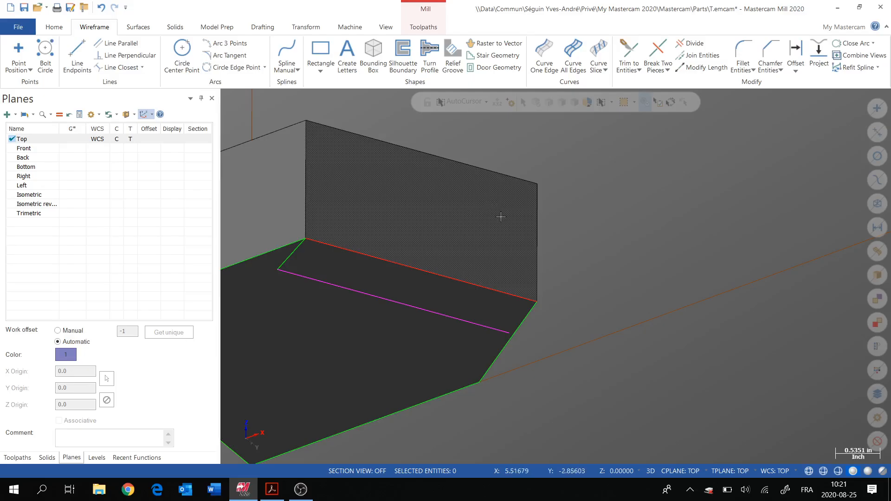
scroll(479, 381, "up", 1)
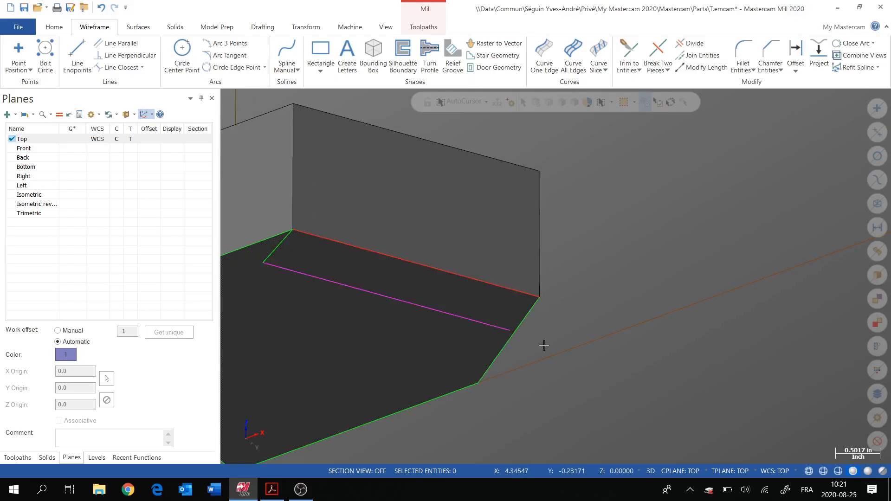
scroll(540, 349, "down", 1)
middle_click_drag(559, 347, 605, 338)
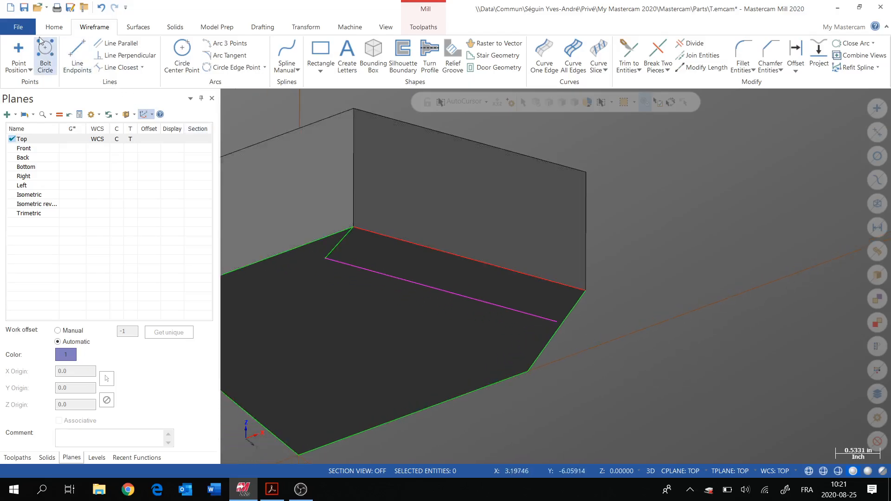
Analyze the flange's offset line and set its 3D length to 4 in so it extends past the outline.
left_click(51, 29)
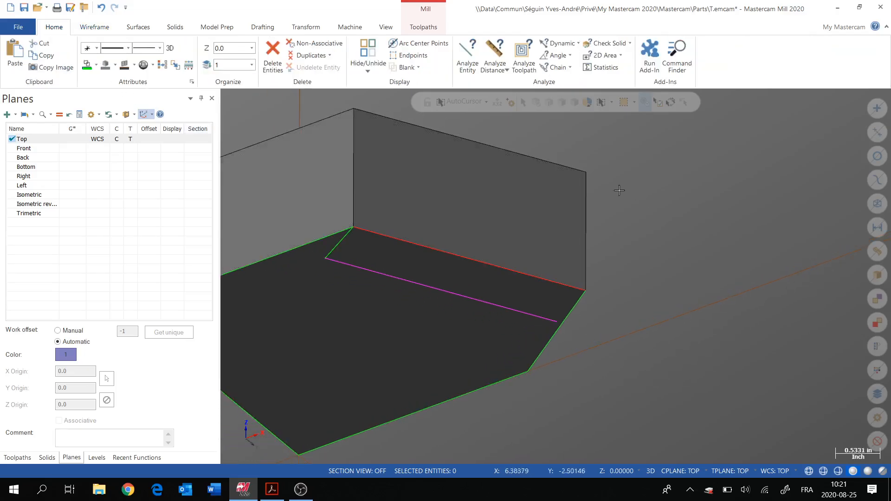
left_click(481, 70)
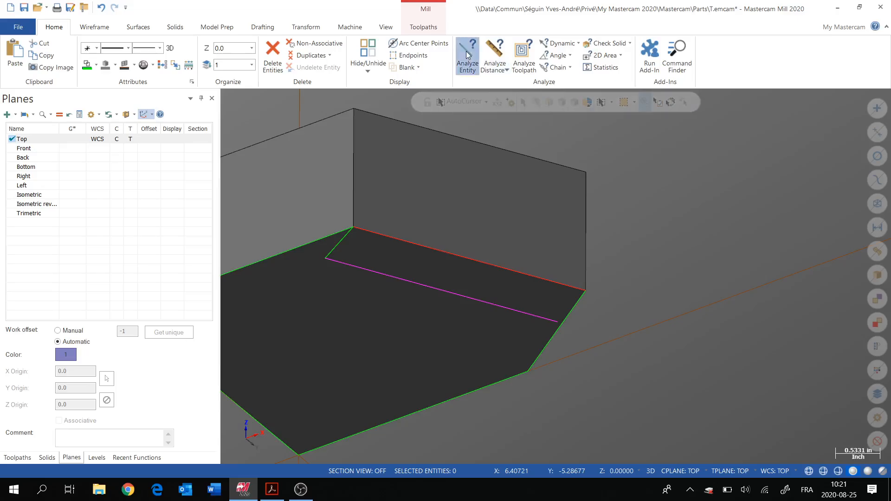
left_click(507, 308)
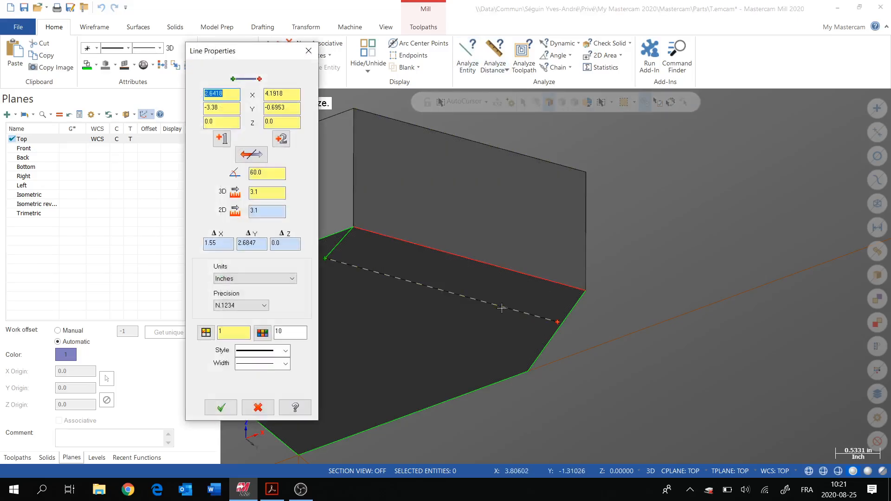
left_click(281, 194)
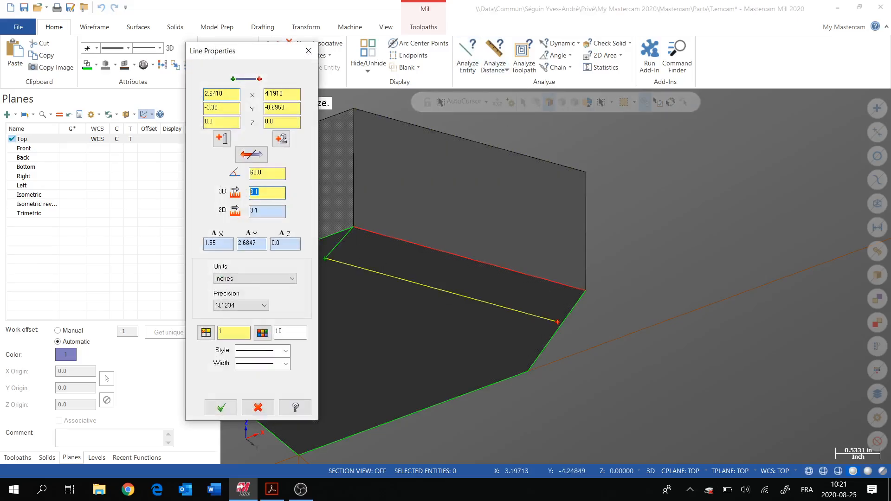
type("4")
key("Tab")
left_click(221, 407)
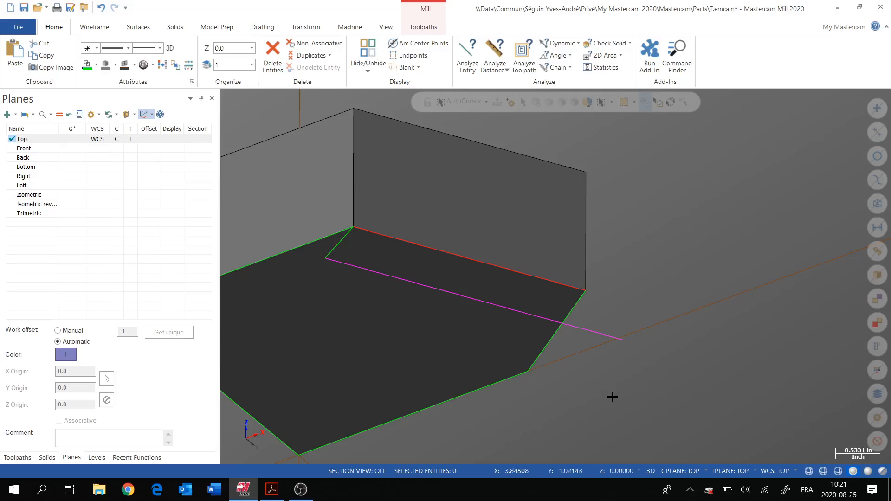
Trim the overlong offset line to the short slanted outline edge it crosses, keeping the part inside the outline.
right_click(664, 198)
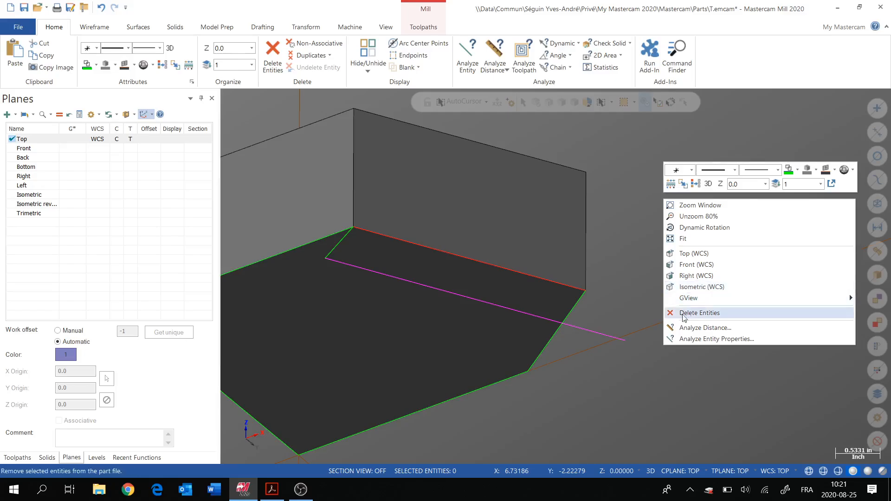
left_click(683, 254)
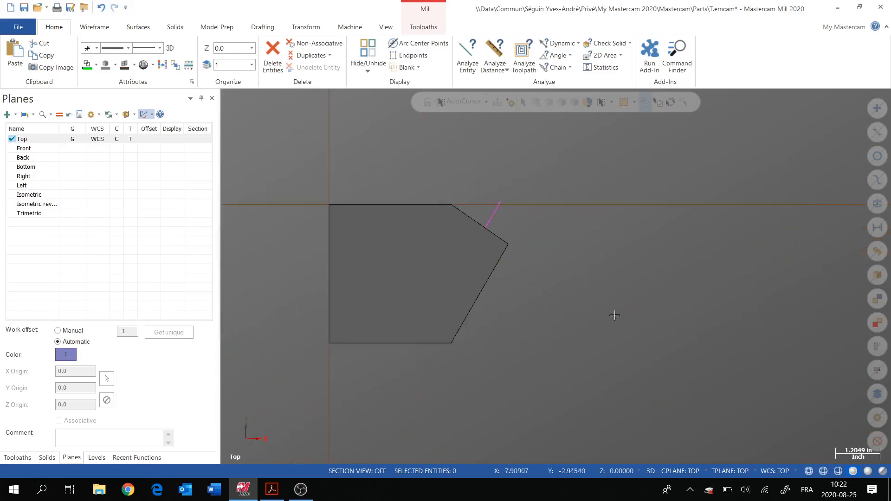
mouse_move(557, 331)
middle_mouse_down()
mouse_move(536, 336)
mouse_move(550, 332)
middle_mouse_up()
mouse_move(514, 195)
middle_mouse_down()
mouse_move(560, 302)
mouse_move(618, 247)
middle_mouse_up()
scroll(664, 253, "up", 3)
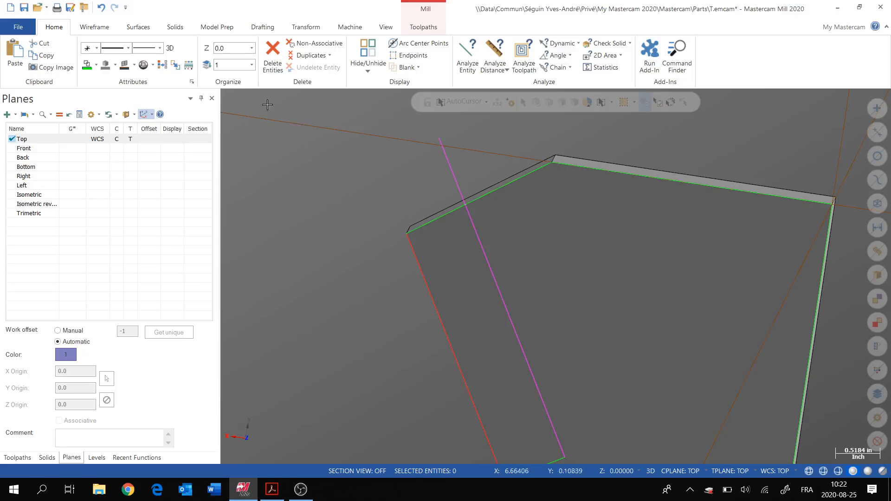
left_click(308, 28)
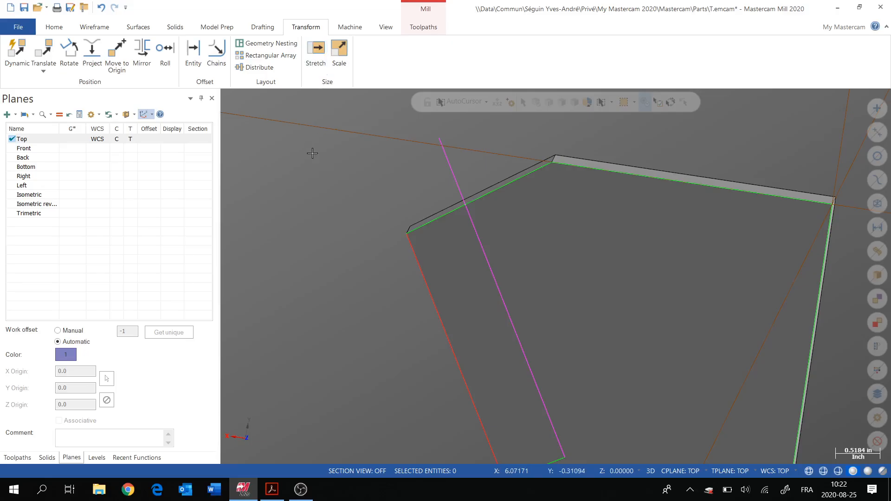
left_click(94, 27)
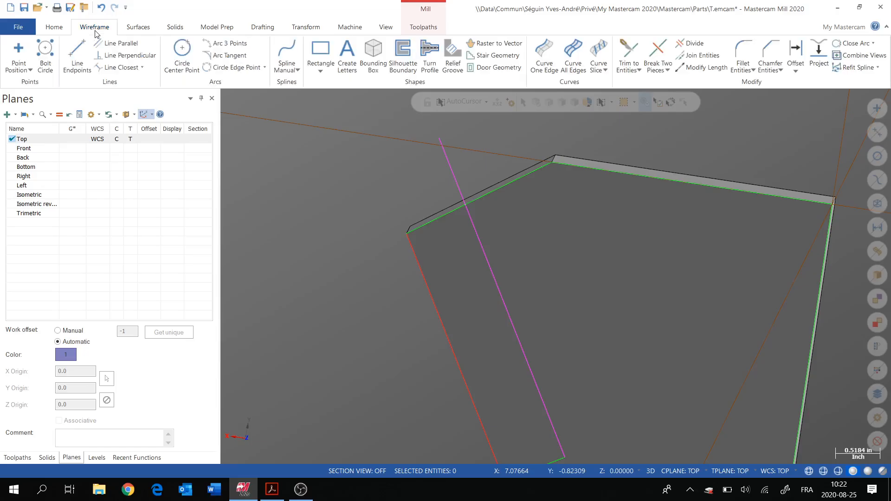
left_click(632, 56)
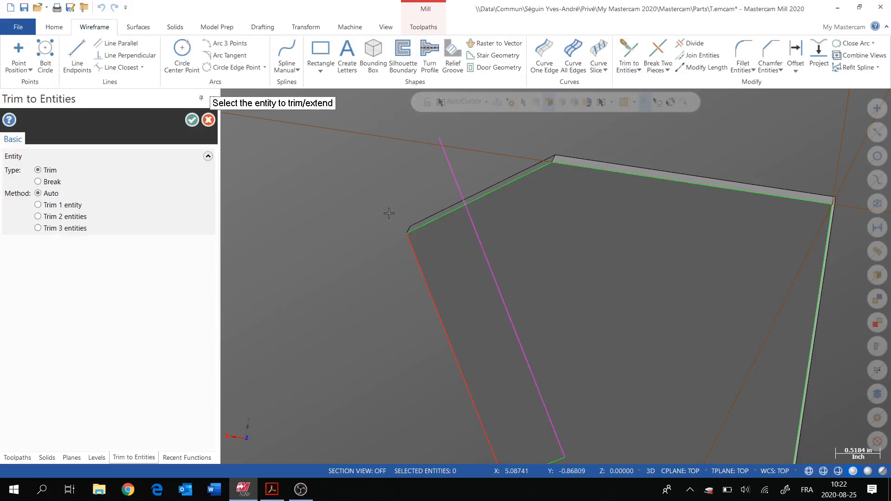
left_click(473, 228)
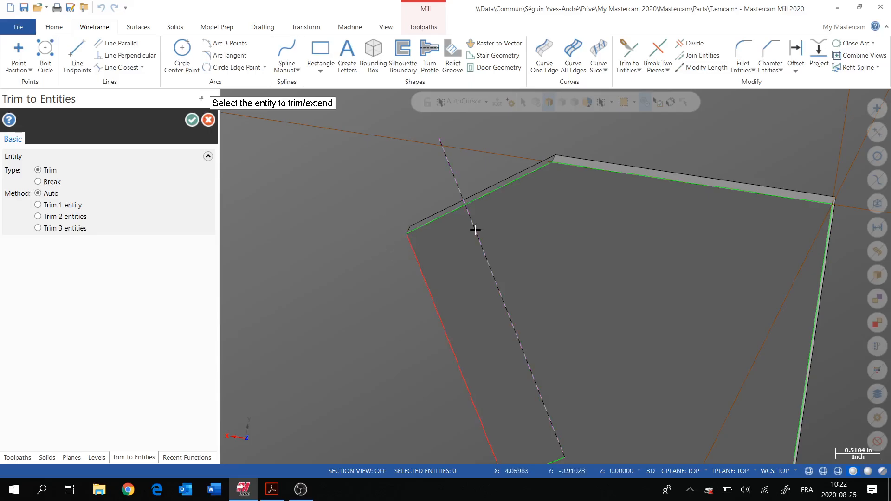
left_click(465, 207)
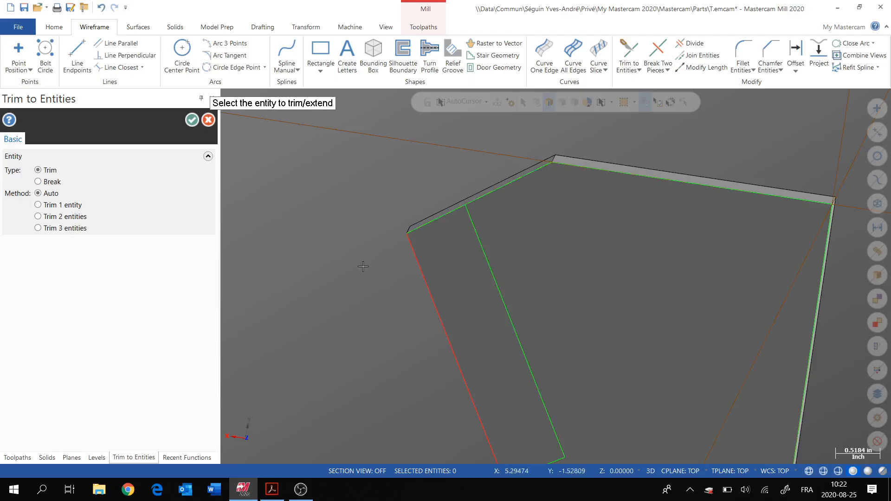
left_click(192, 120)
scroll(325, 255, "down", 4)
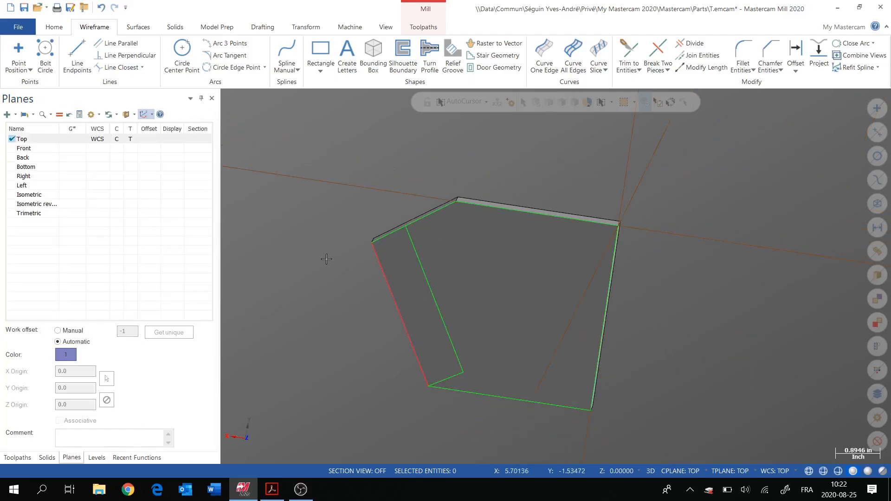
middle_click_drag(333, 291, 371, 218)
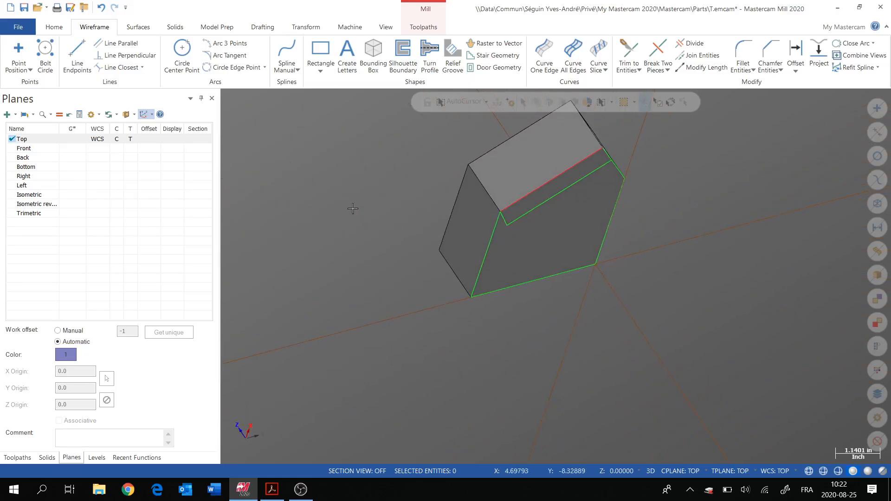
left_click(165, 29)
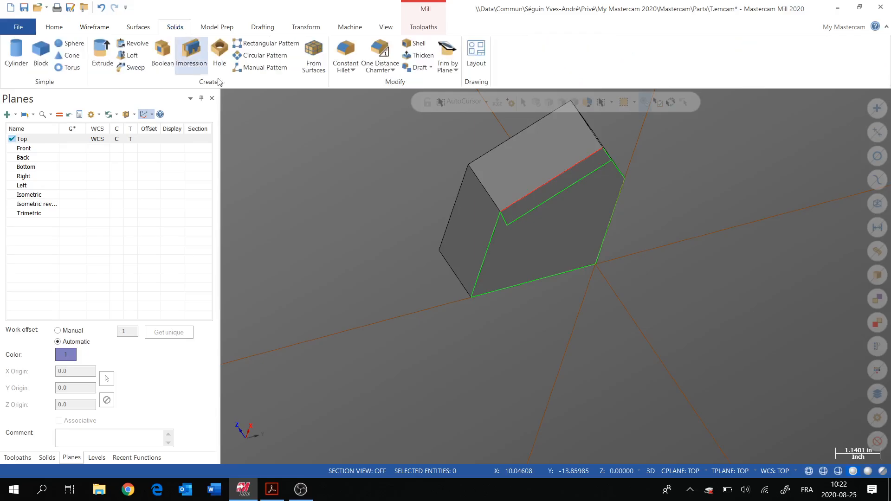
left_click(98, 54)
scroll(512, 225, "up", 2)
middle_click_drag(510, 224, 454, 300, "shift")
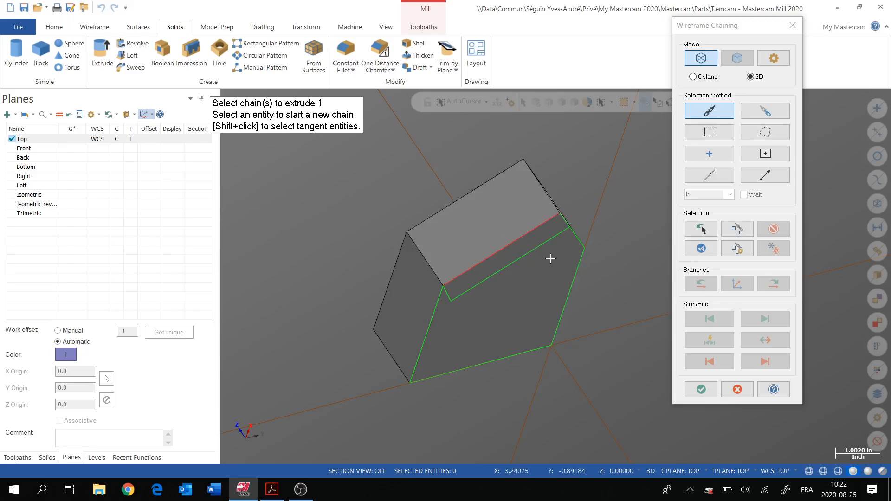
left_click(457, 278)
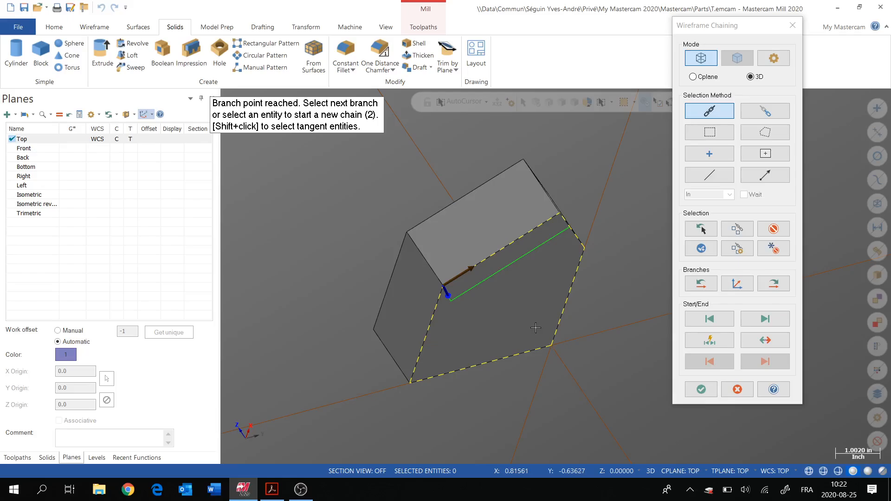
key("Return")
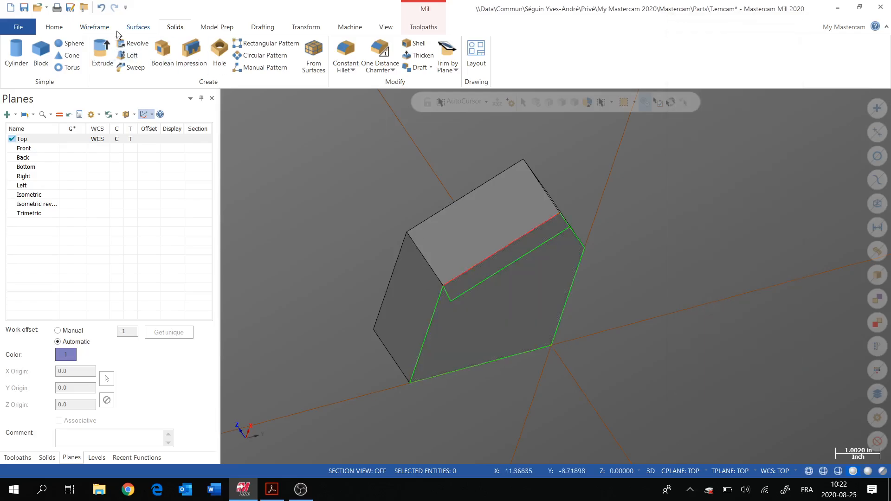
Try to chain the flange's offset line and the adjoining outline edges as a closed profile for a solid Extrude.
left_click(102, 51)
left_click(464, 299)
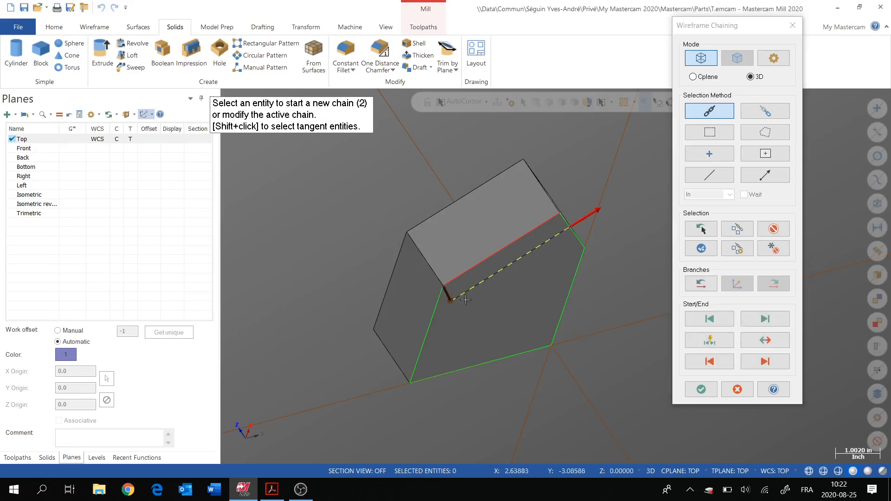
left_click(567, 224)
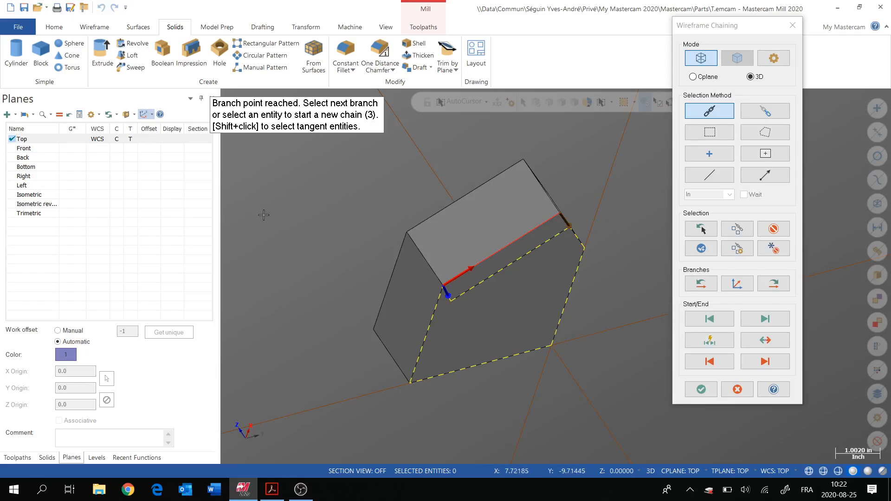
key("Return")
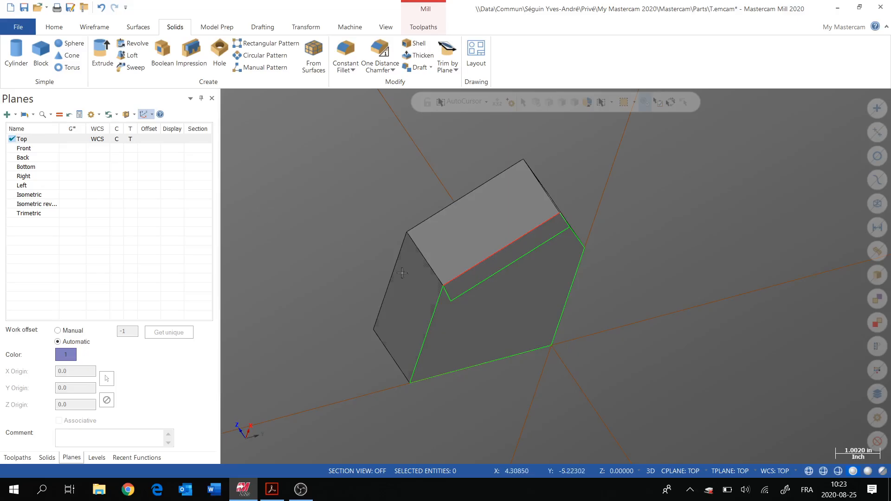
scroll(534, 258, "up", 5)
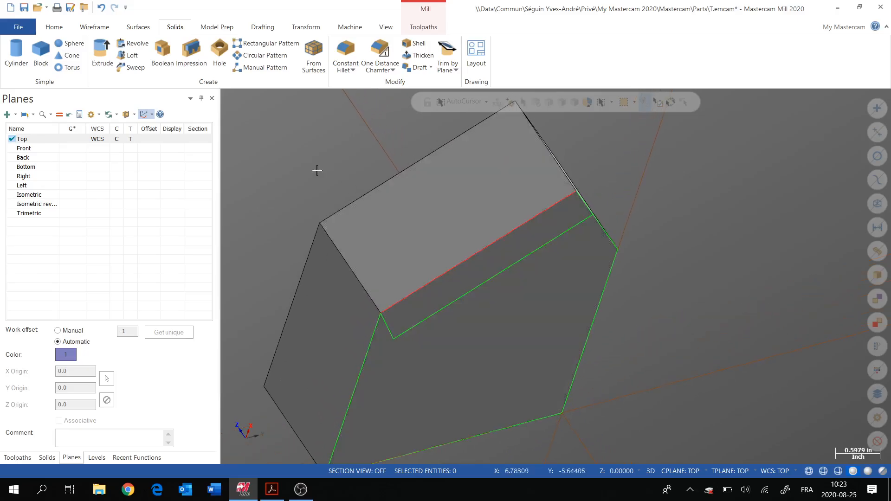
left_click(106, 50)
left_click(386, 320)
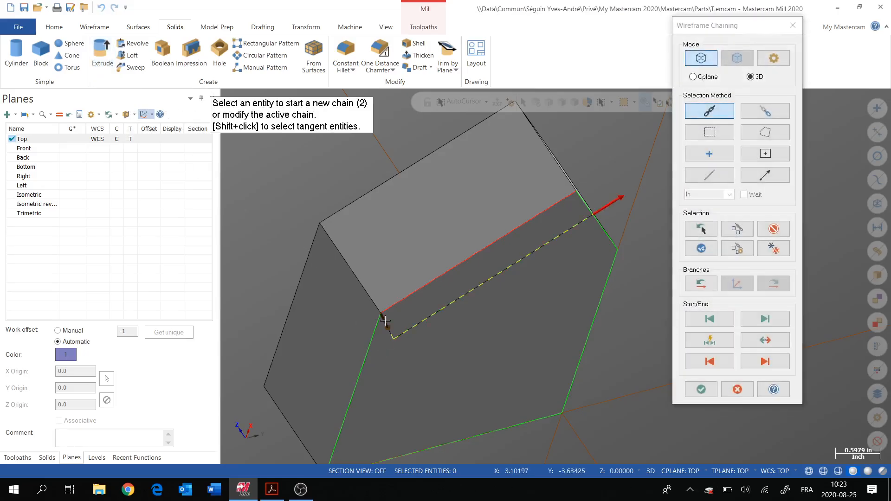
middle_click_drag(488, 337, 409, 311)
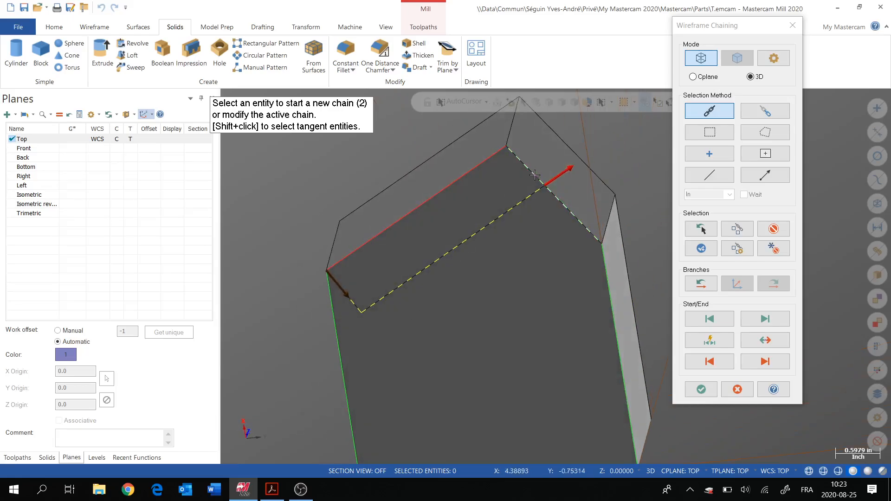
left_click(495, 155)
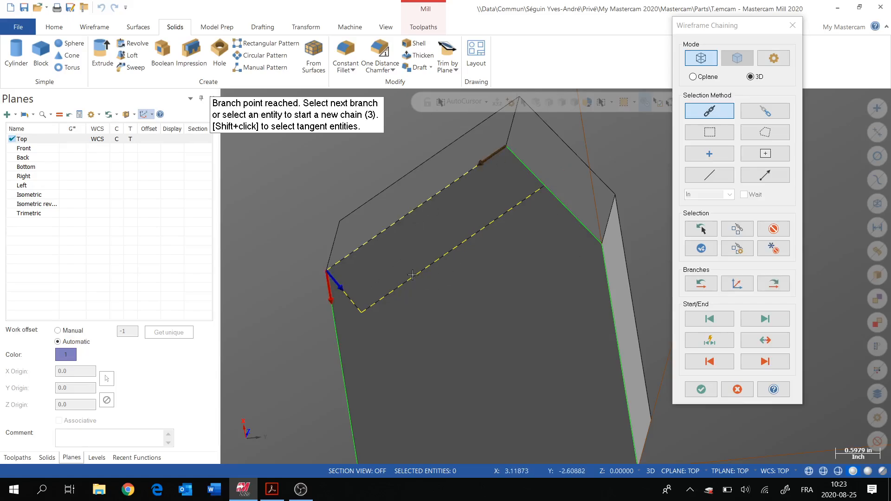
key("Return")
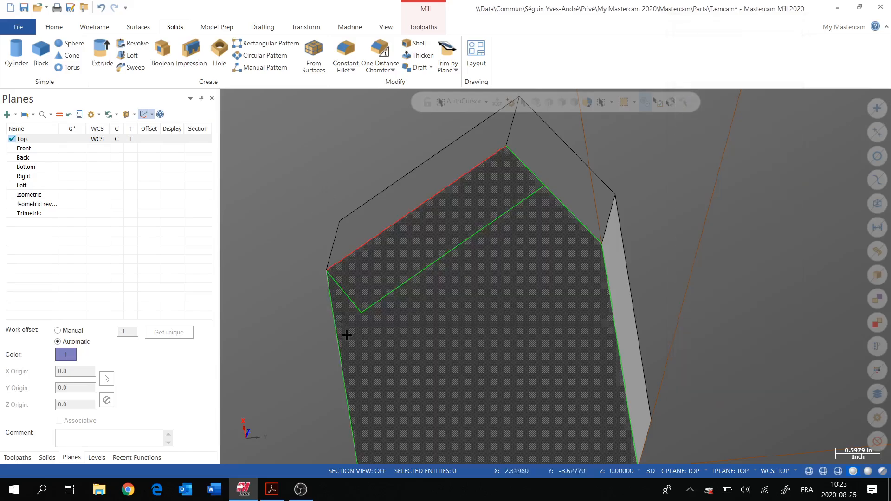
Recolor the five lines of the base outline red, leaving the two flange lines green.
scroll(291, 263, "down", 2)
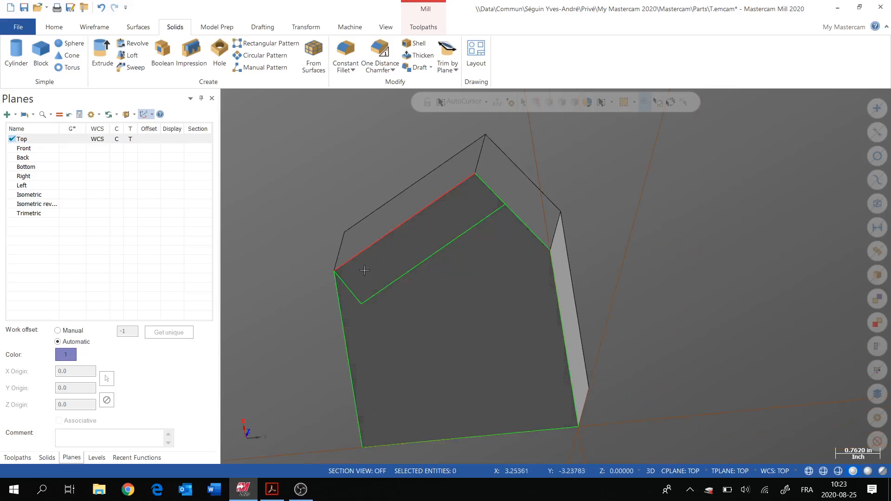
mouse_move(288, 261)
middle_mouse_down()
mouse_move(557, 275)
mouse_move(284, 263)
middle_mouse_up()
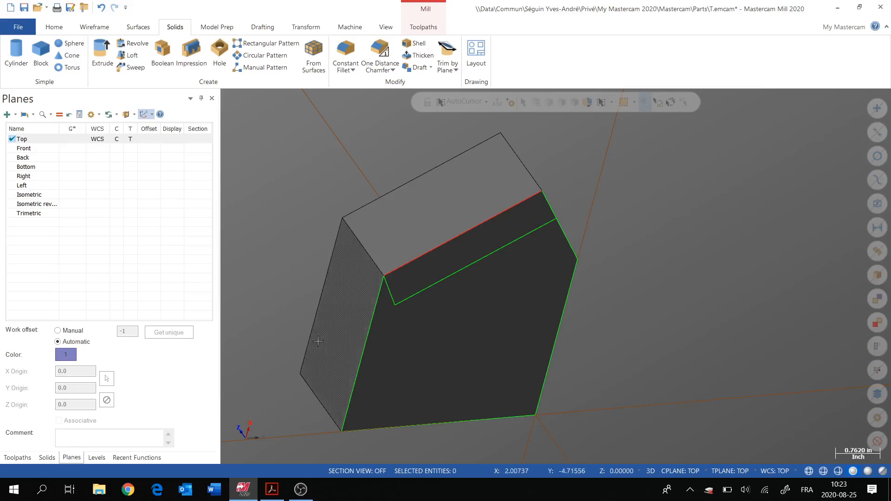
left_click(376, 308)
left_click(427, 427)
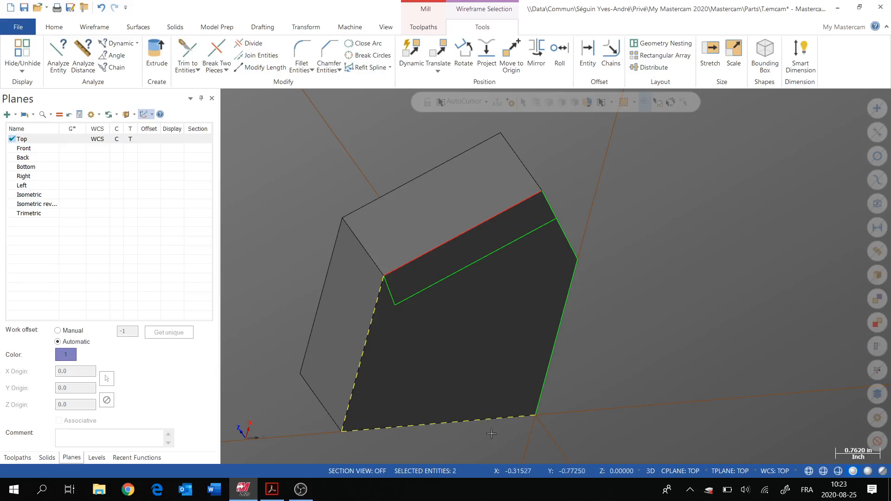
left_click(566, 293)
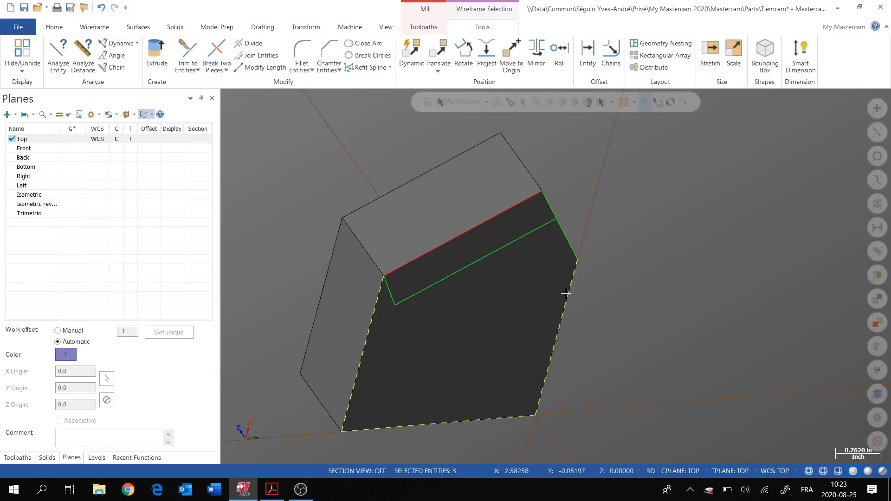
left_click(567, 237)
left_click(487, 224)
right_click(566, 180)
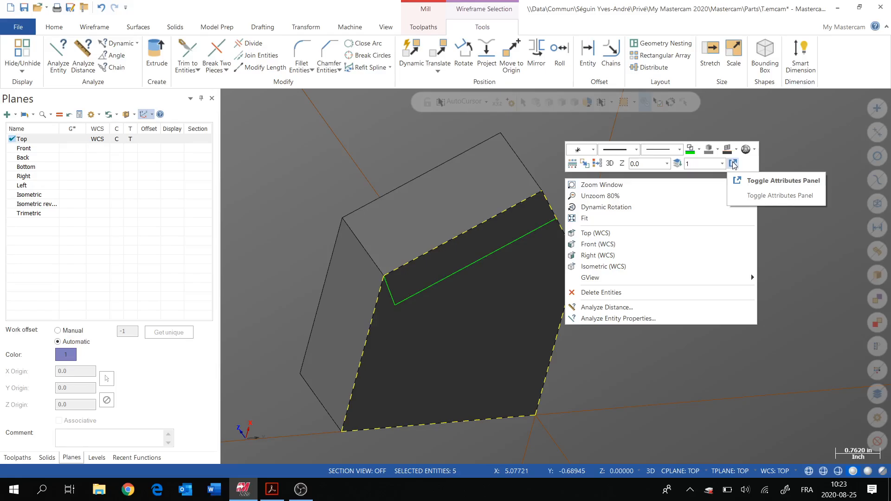
left_click(698, 150)
left_click(692, 214)
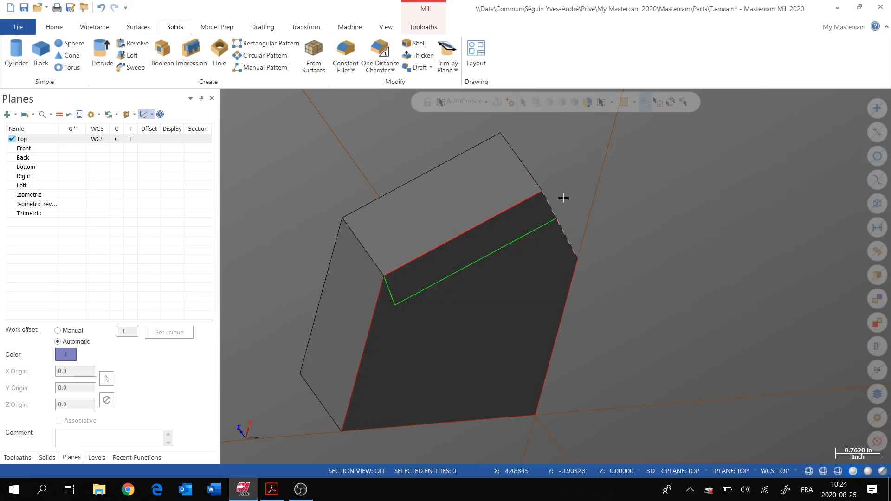
Move the five red outline lines to the active level 1, name that level Extrusion1, and display the level list.
left_click(559, 223)
left_click(486, 210)
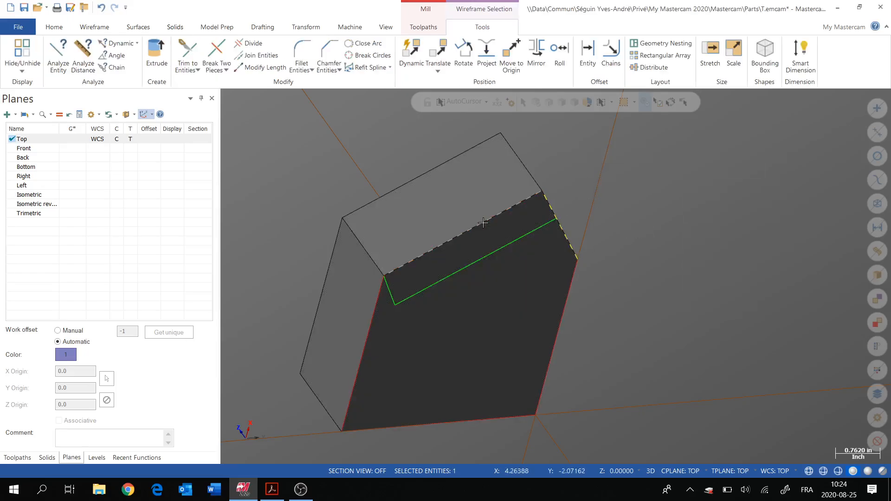
left_click(368, 359)
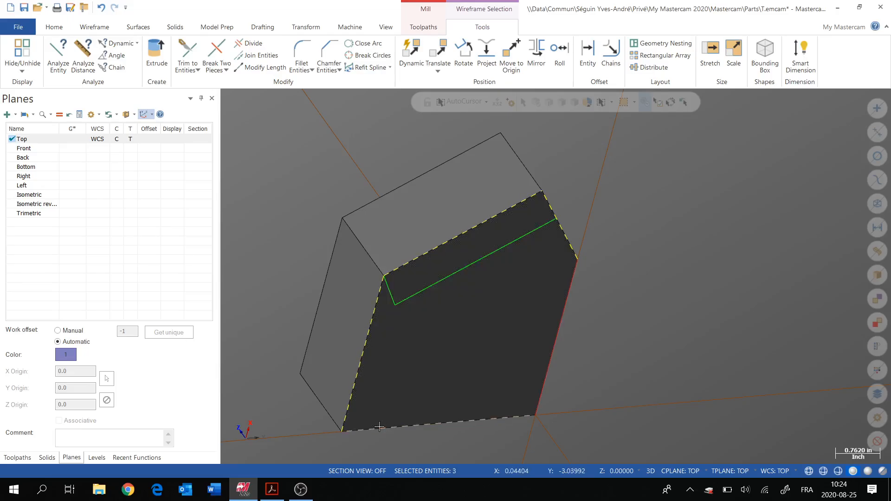
left_click(418, 424)
left_click(556, 344)
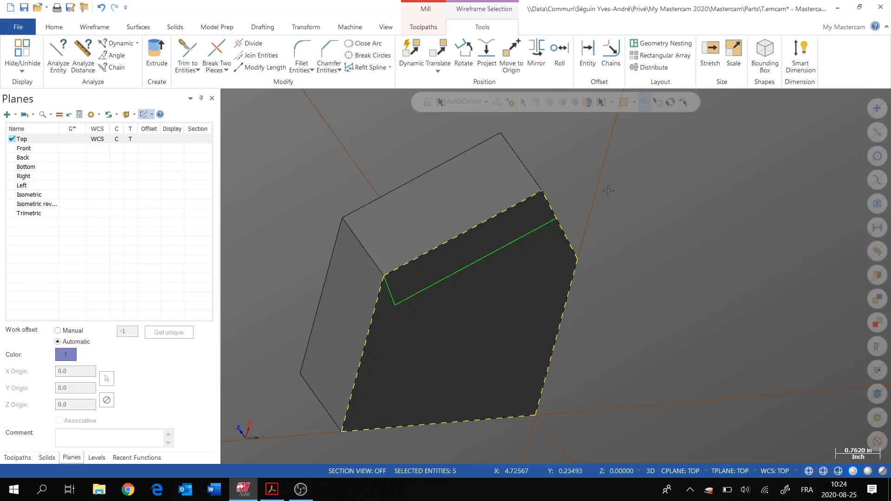
right_click(606, 155)
left_click(719, 178)
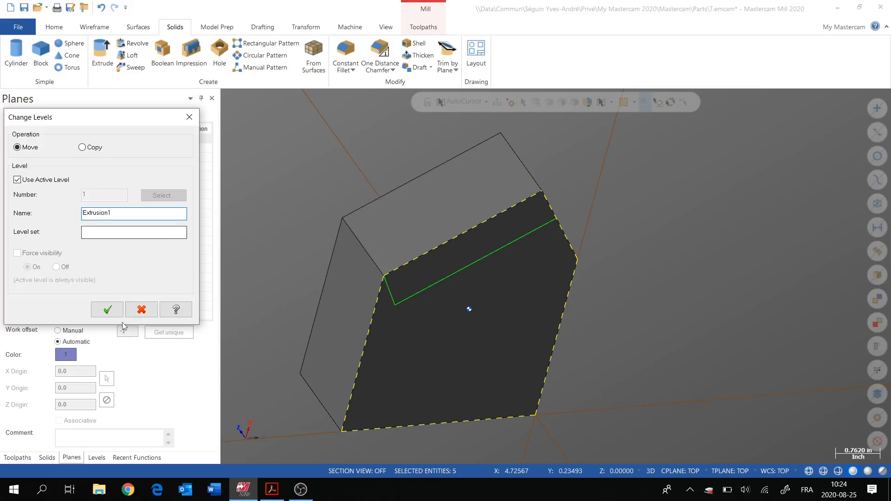
left_click(109, 310)
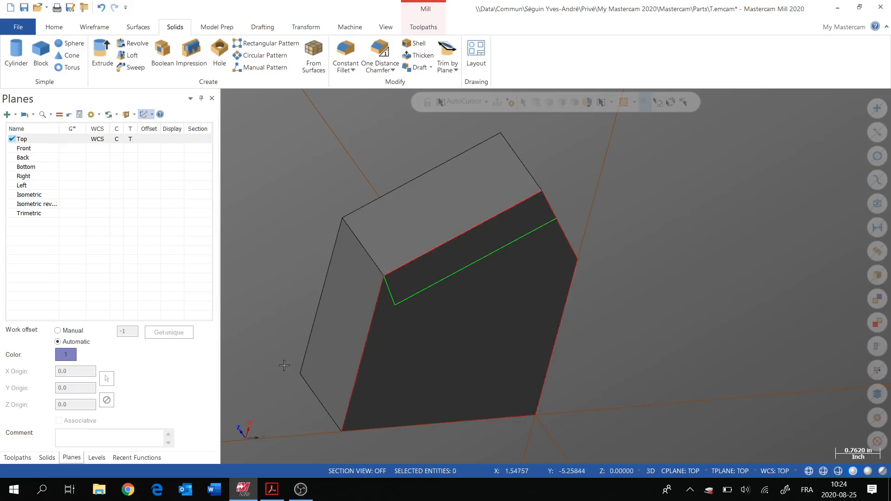
left_click(98, 458)
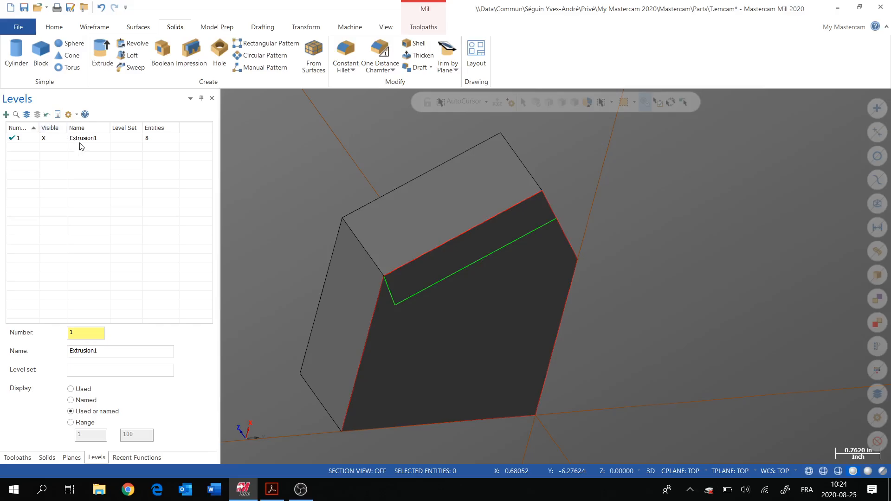
Move the two green flange lines to a new level 2 named Extrusion2.
left_click(389, 293)
left_click(518, 243)
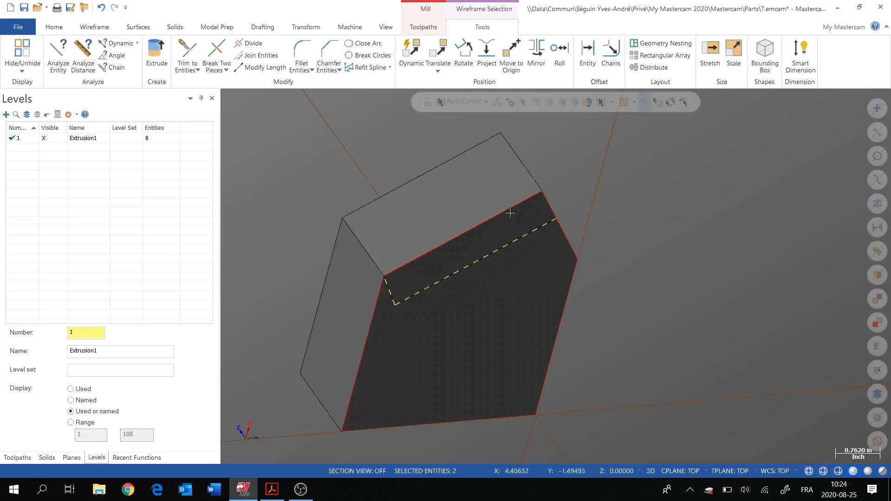
right_click(636, 172)
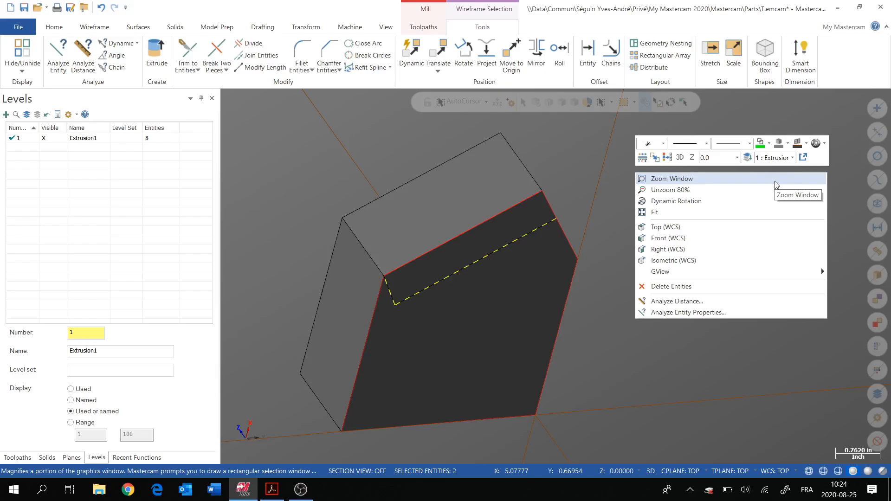
left_click(748, 158)
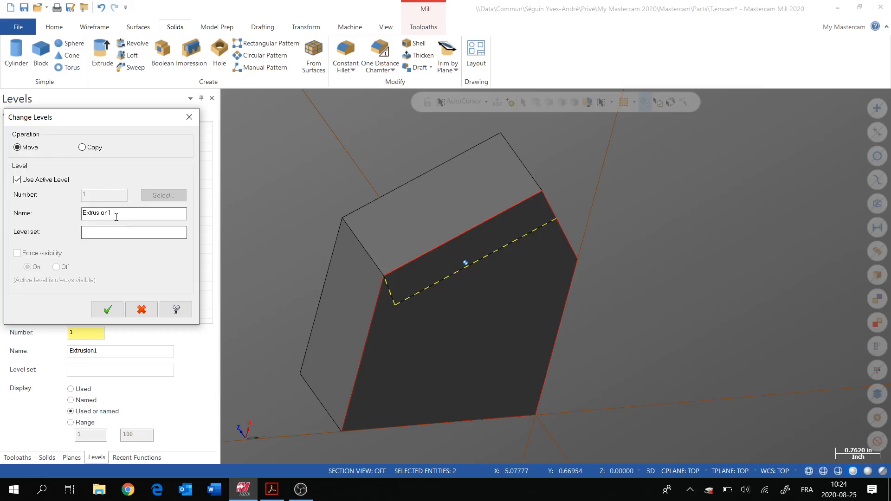
left_click(18, 179)
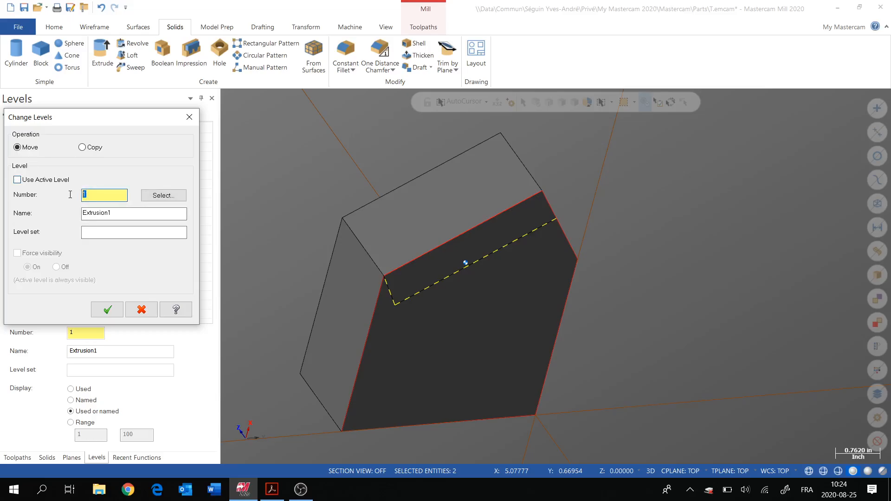
type("2")
left_click(118, 215)
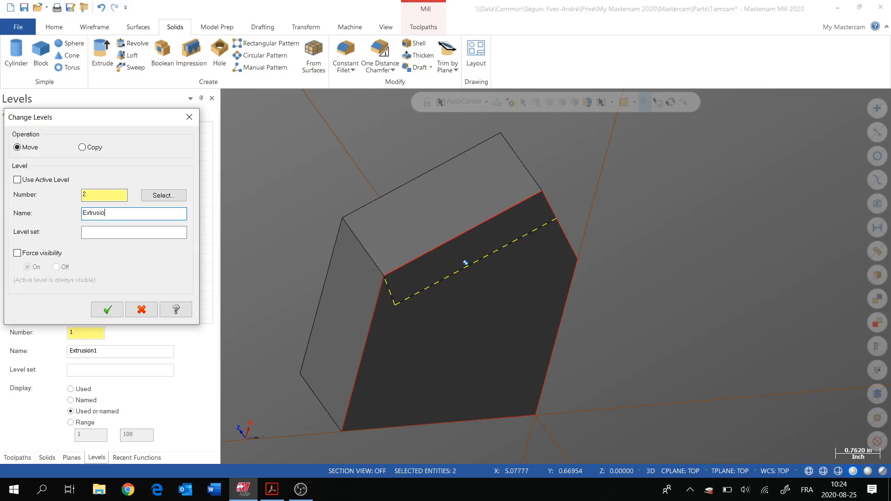
type("Extrusion2")
key("Return")
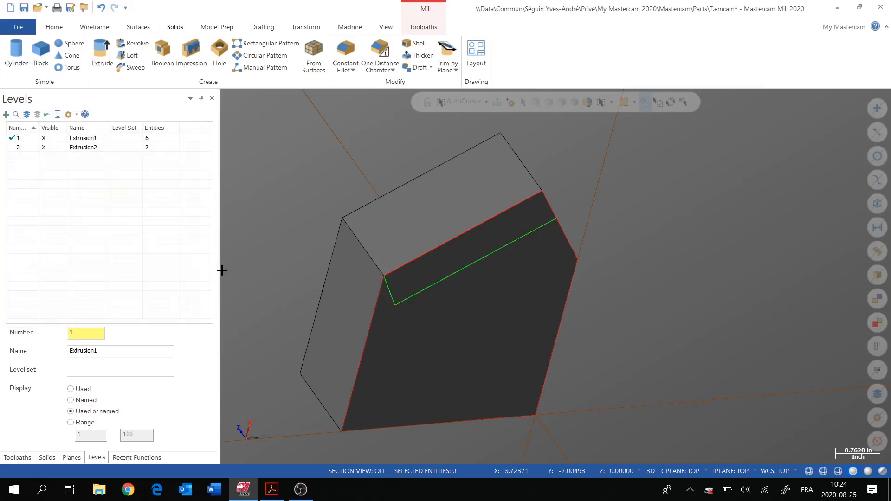
Make level 2, Extrusion2, the active level and hide level 1, Extrusion1.
left_click(15, 148)
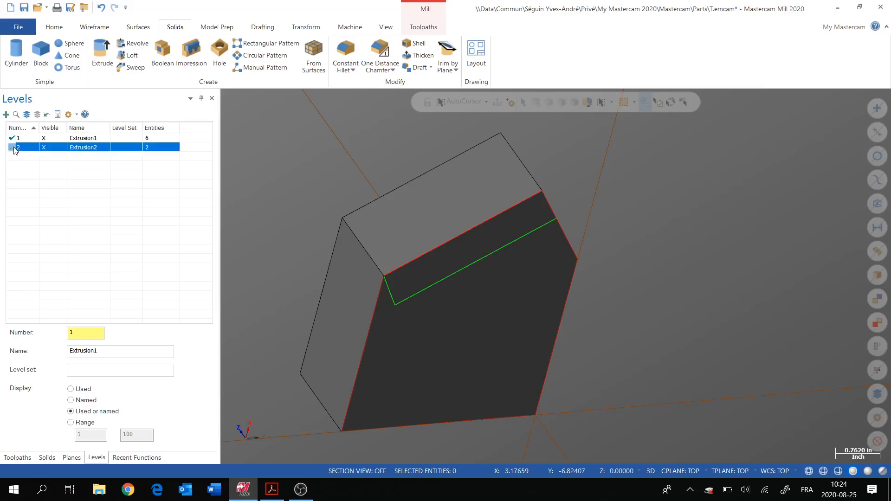
left_click(44, 138)
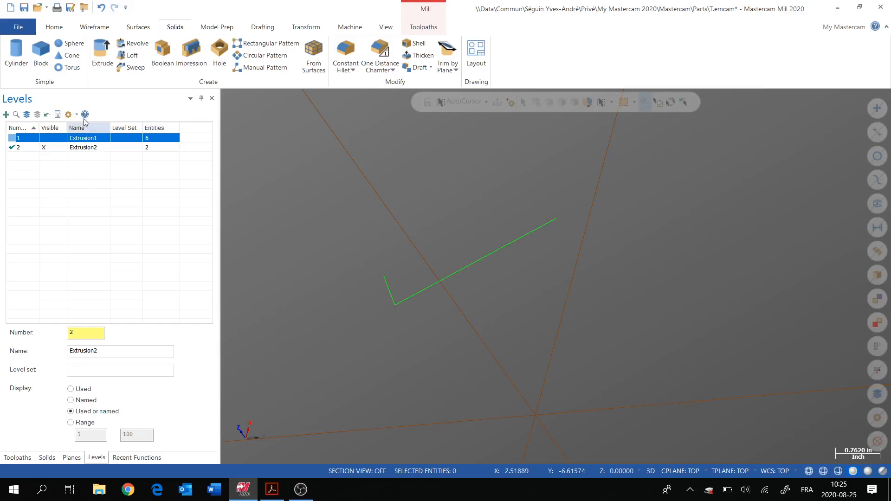
left_click(94, 28)
left_click(77, 57)
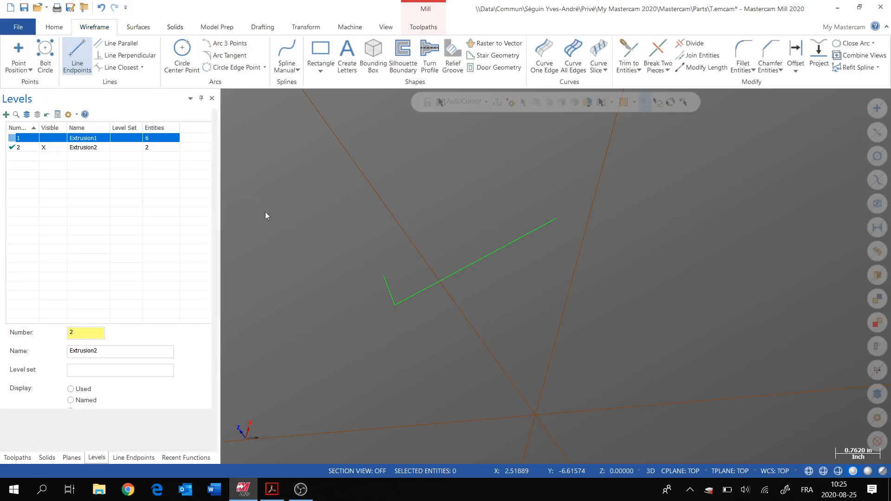
left_click(384, 276)
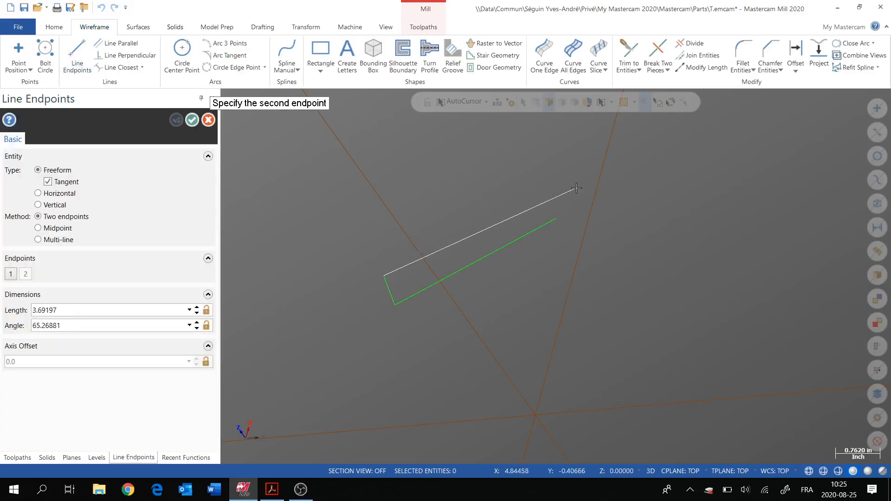
right_click(525, 163)
left_click(555, 217)
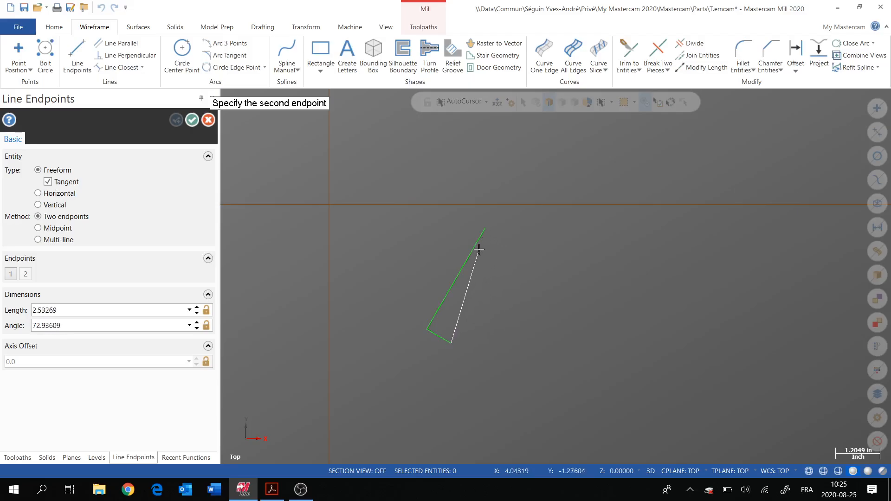
key("Escape")
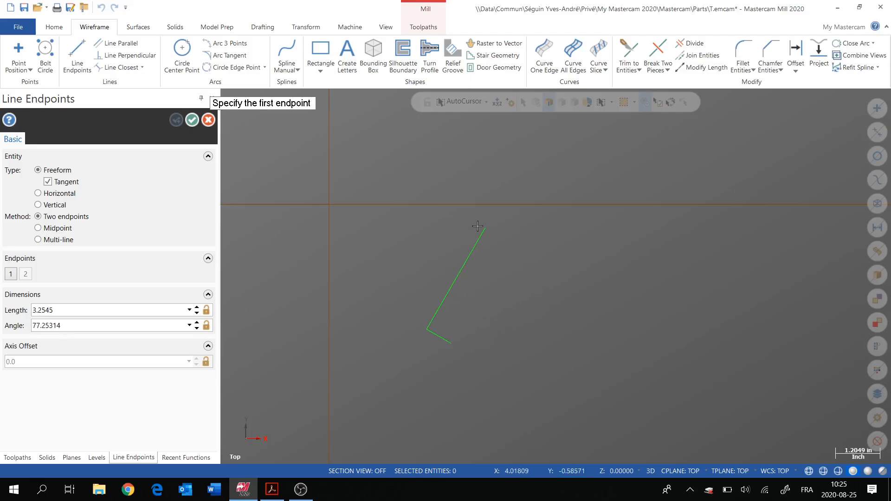
key("Escape")
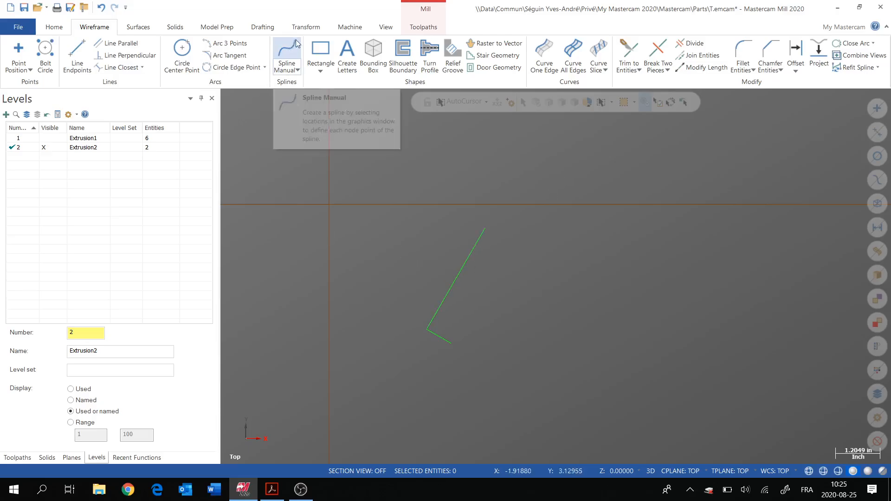
Copy the long flange line with Translate, from the corner it shares with the short line to the short line's free end.
left_click(305, 29)
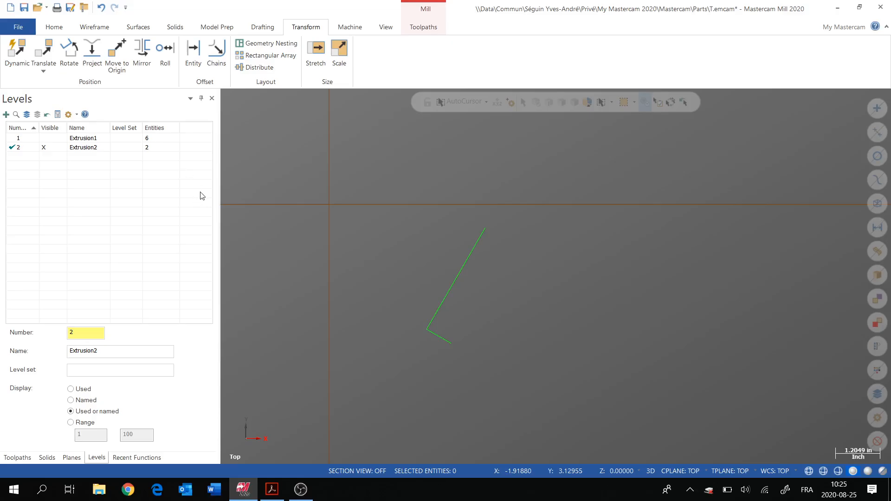
scroll(469, 293, "up", 3)
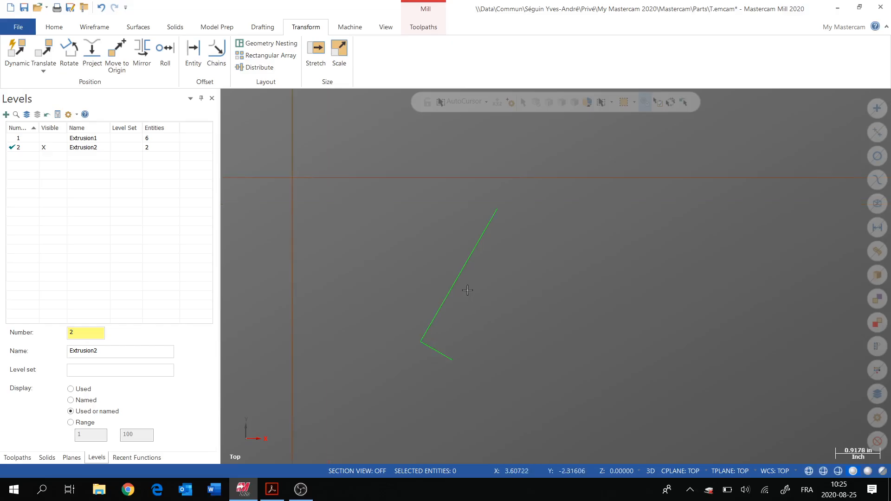
scroll(501, 284, "up", 2)
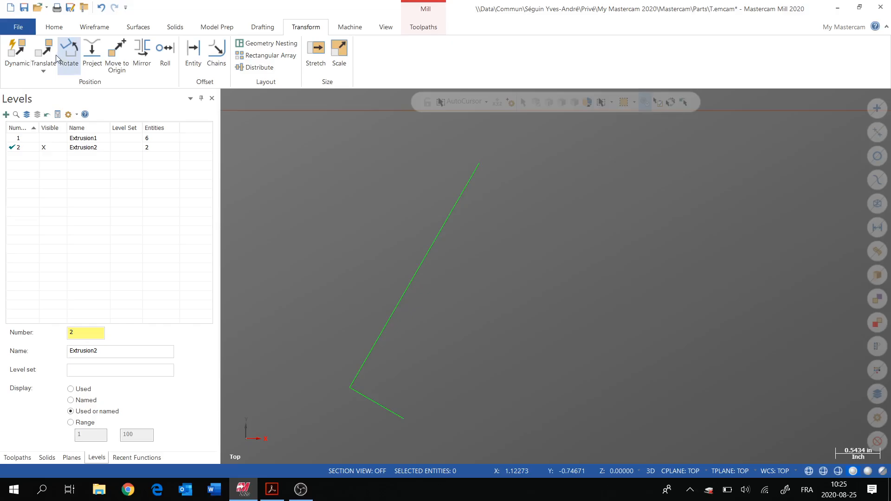
left_click(44, 51)
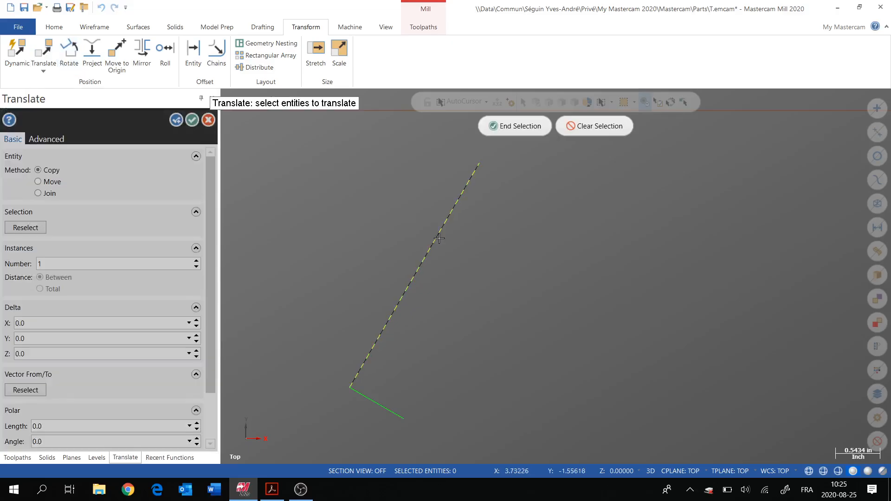
left_click(440, 239)
key("Return")
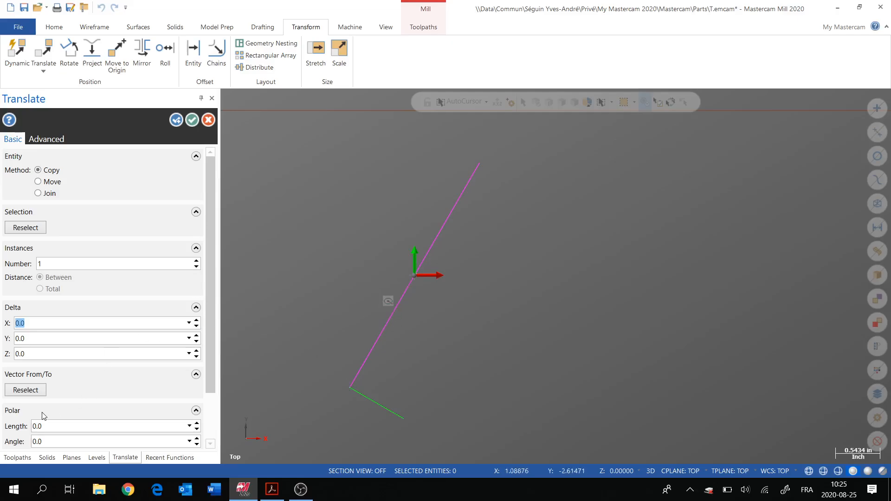
left_click(27, 392)
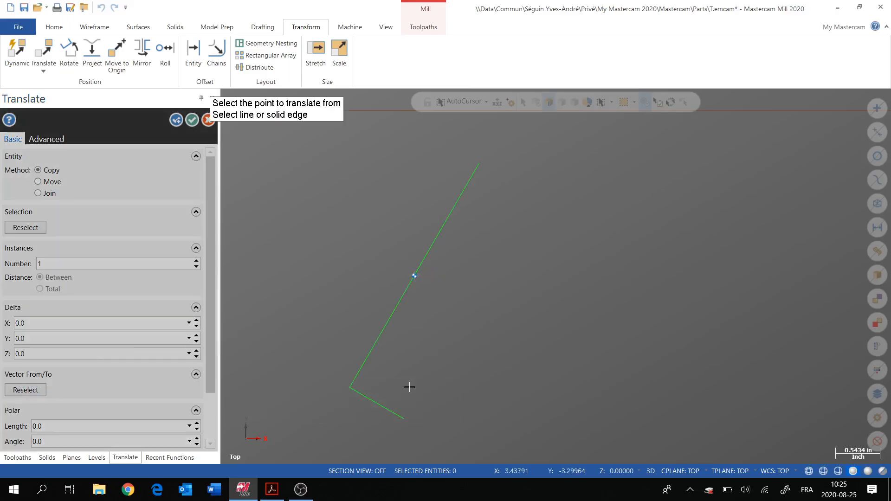
left_click(350, 387)
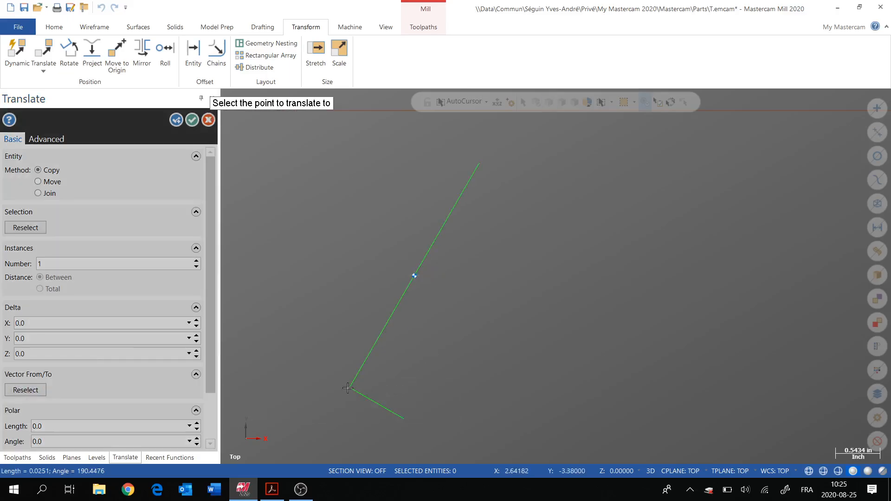
left_click(404, 419)
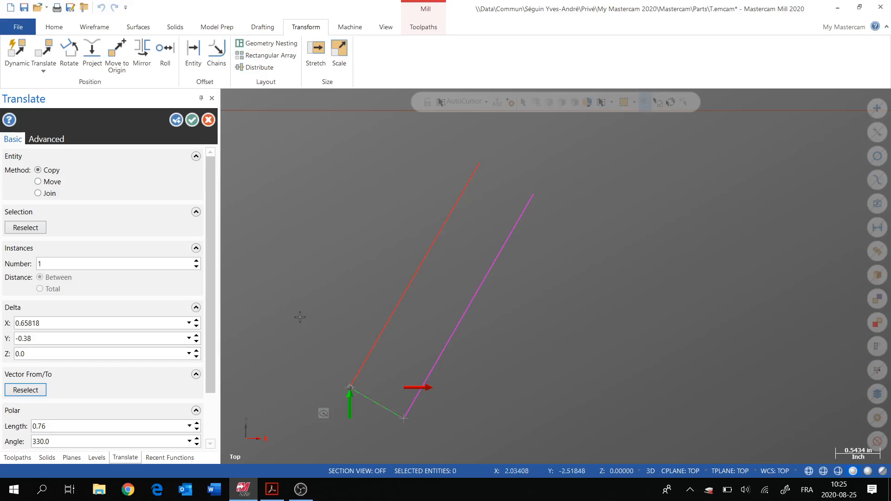
left_click(177, 121)
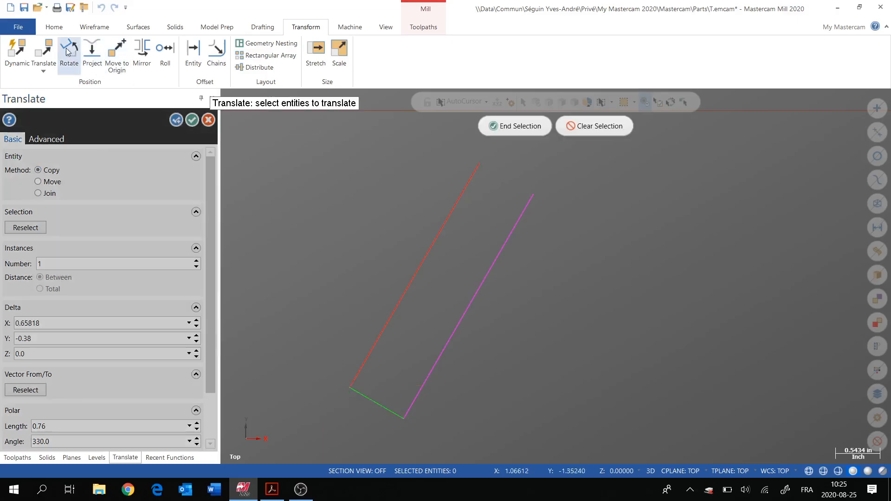
Close the flange rectangle with a line between the upper ends of its two long lines.
left_click(97, 28)
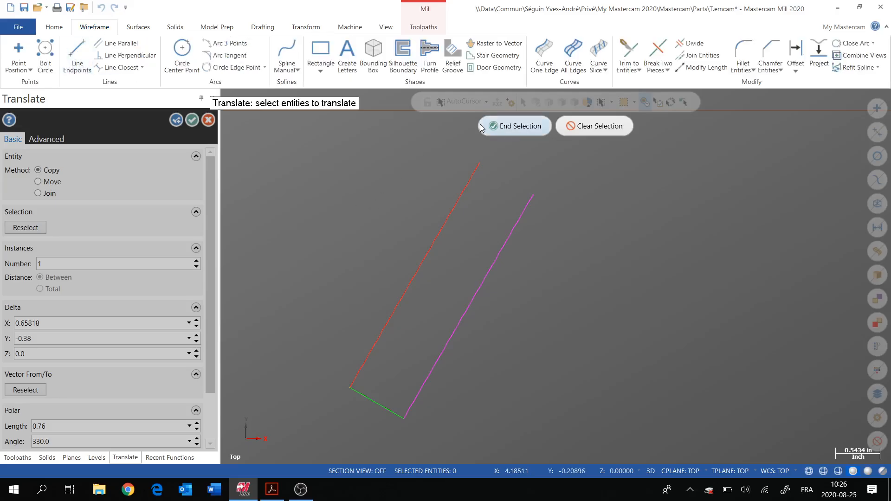
left_click(629, 133)
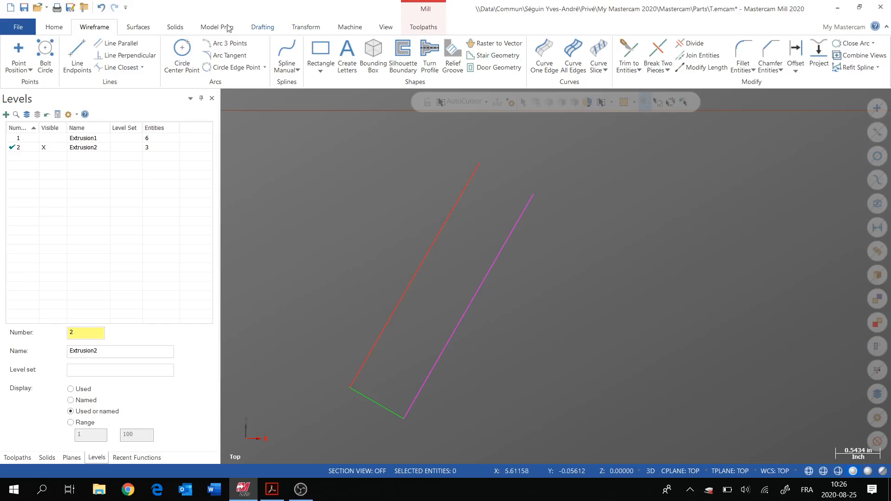
left_click(77, 55)
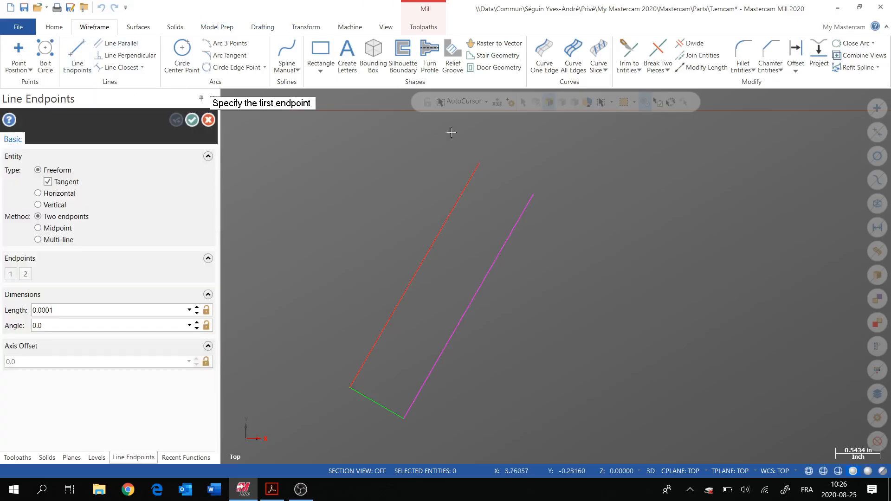
left_click(479, 164)
left_click(533, 195)
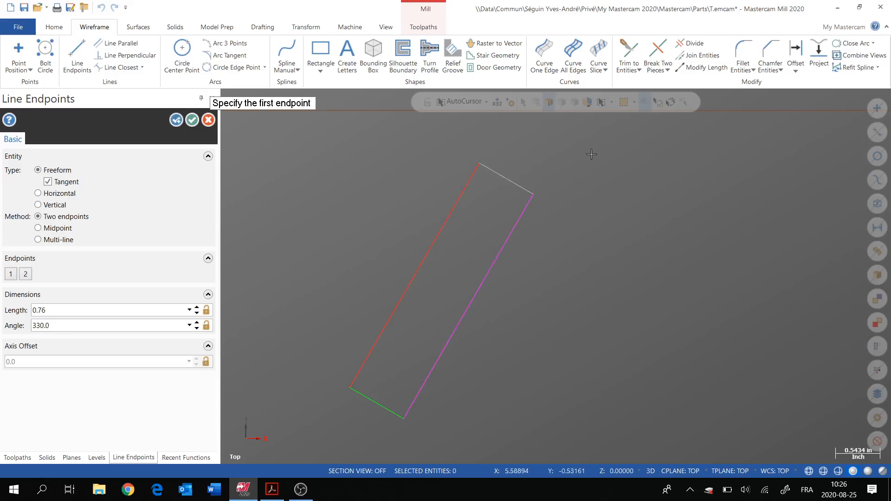
left_click(192, 120)
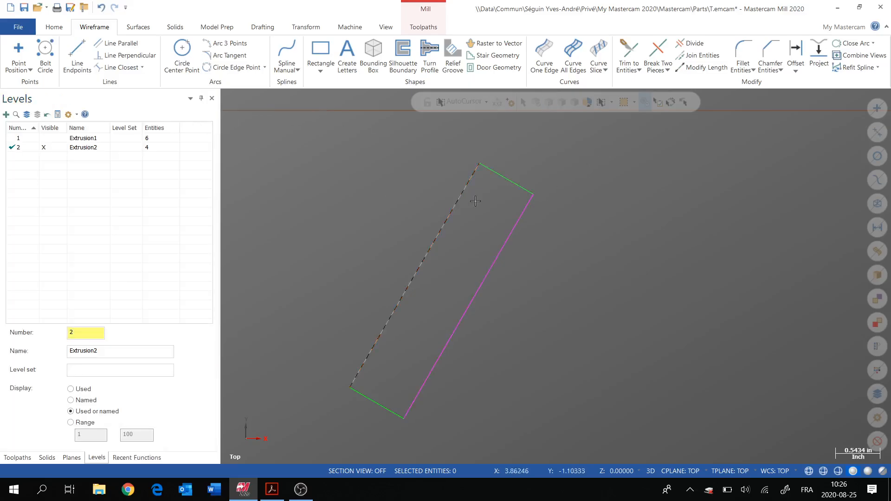
Extrude the closed flange rectangle upward 3.38 in as a new body, checking its height on the PDF drawing in Adobe Acrobat Reader.
scroll(572, 250, "down", 1)
mouse_move(573, 250)
middle_mouse_down()
mouse_move(595, 299)
mouse_move(511, 249)
mouse_move(515, 263)
mouse_move(579, 243)
middle_mouse_up()
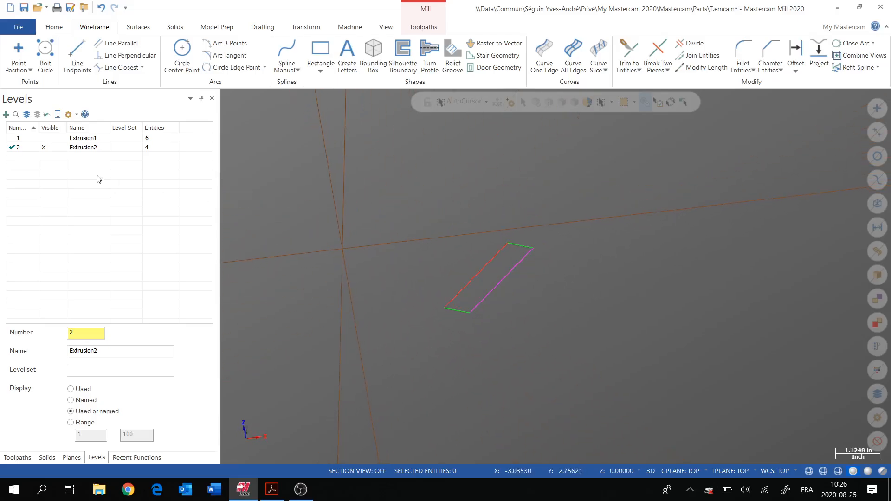
left_click(45, 141)
left_click(45, 141)
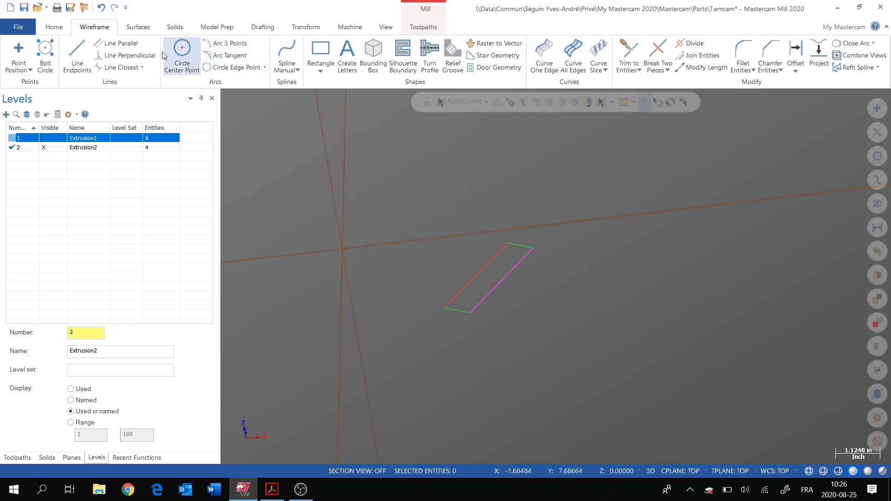
left_click(179, 28)
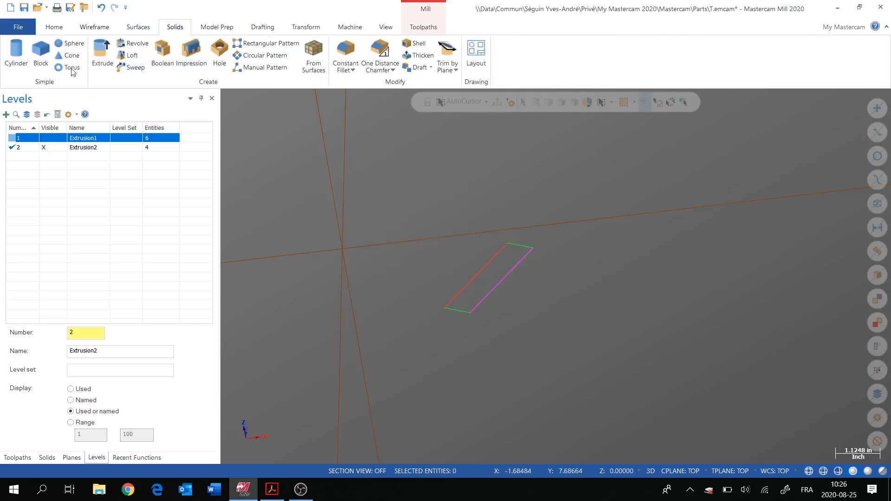
left_click(102, 55)
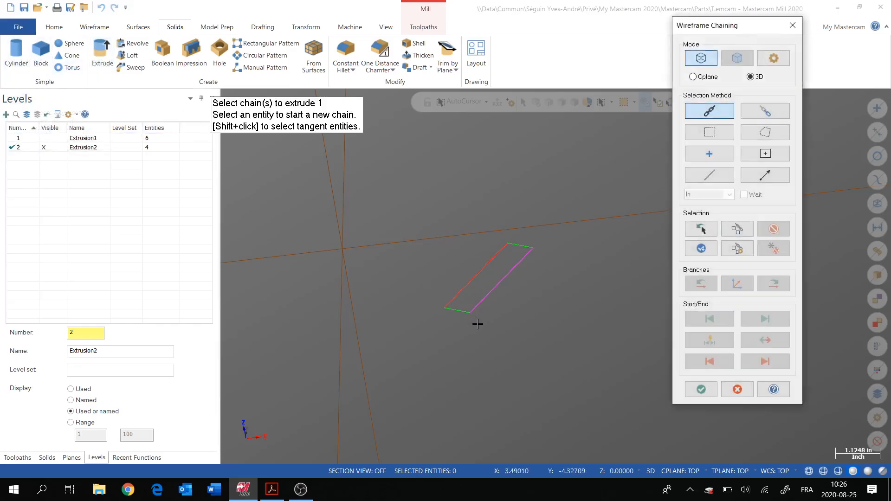
left_click(454, 299)
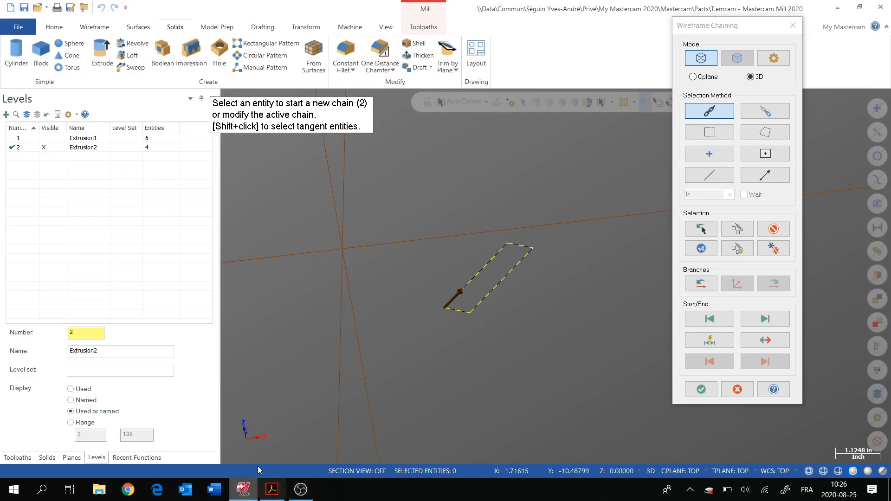
left_click(278, 484)
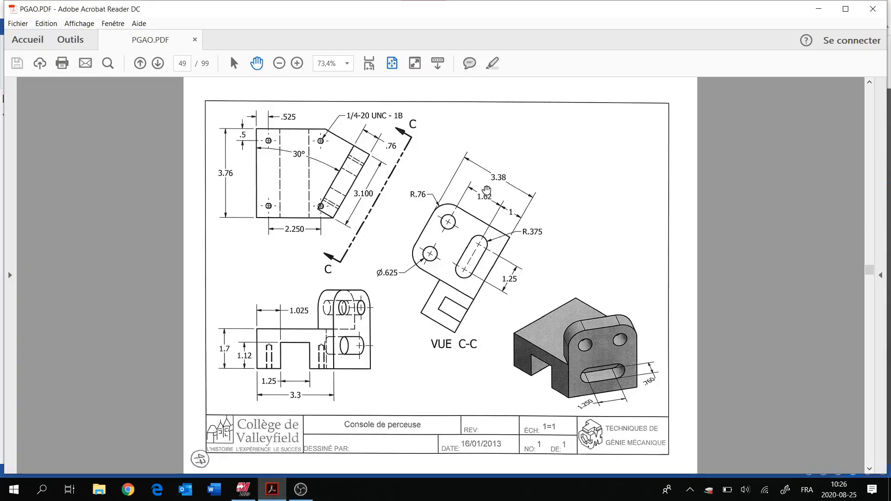
key("ctrl")
left_click(243, 490)
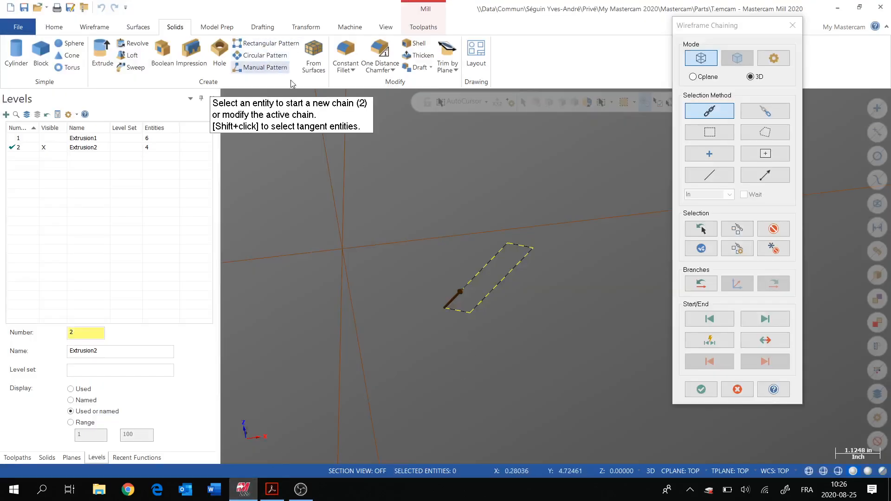
left_click(701, 389)
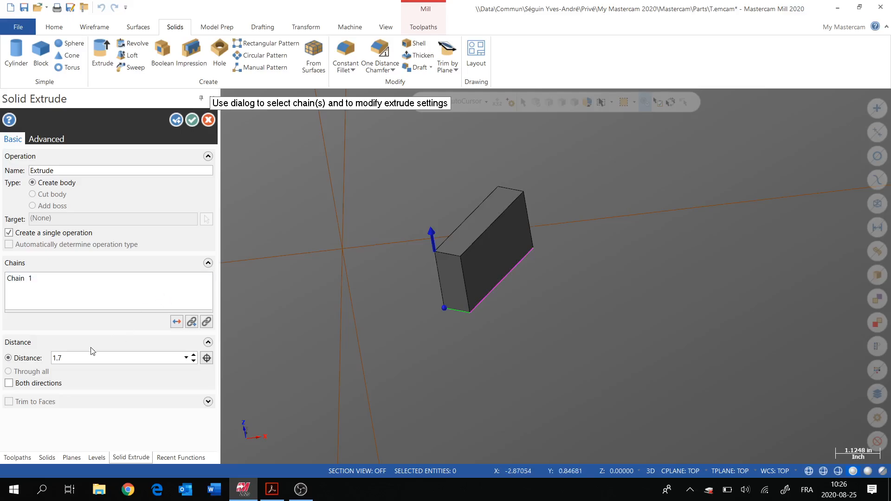
double_click(62, 359)
type("3.38")
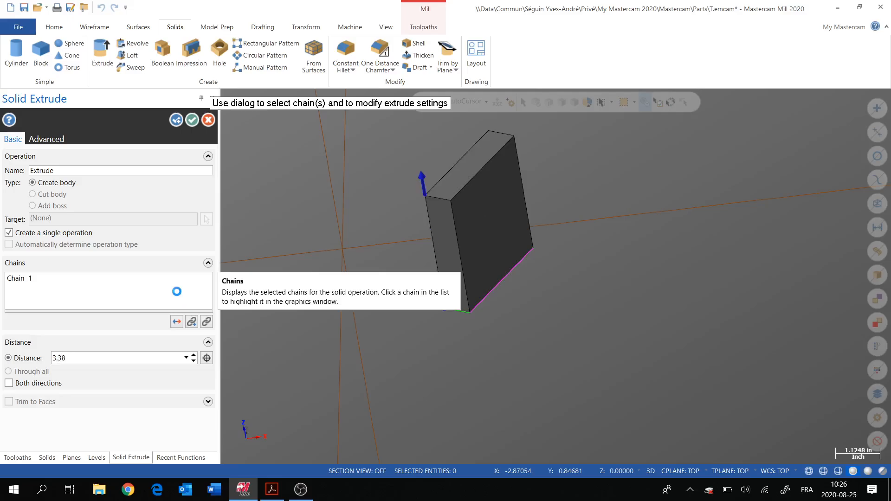
left_click(192, 121)
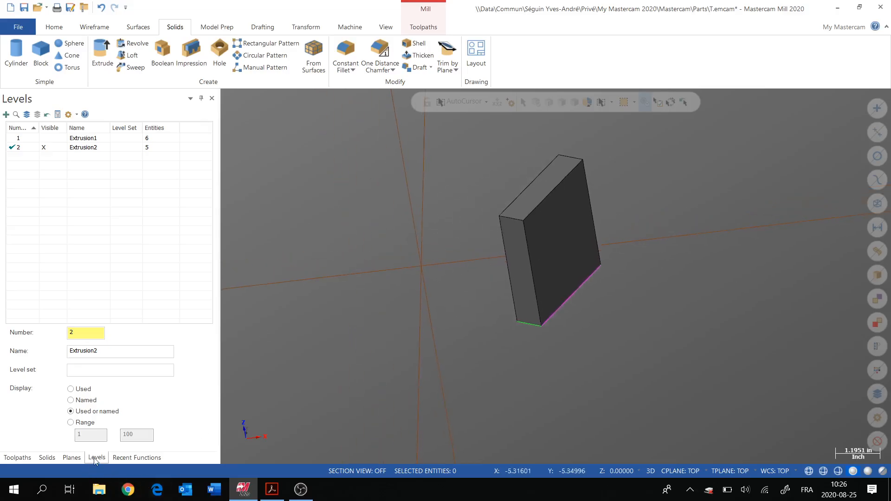
Show level 1, Extrusion1, and inspect where the base and flange bodies overlap.
left_click(44, 139)
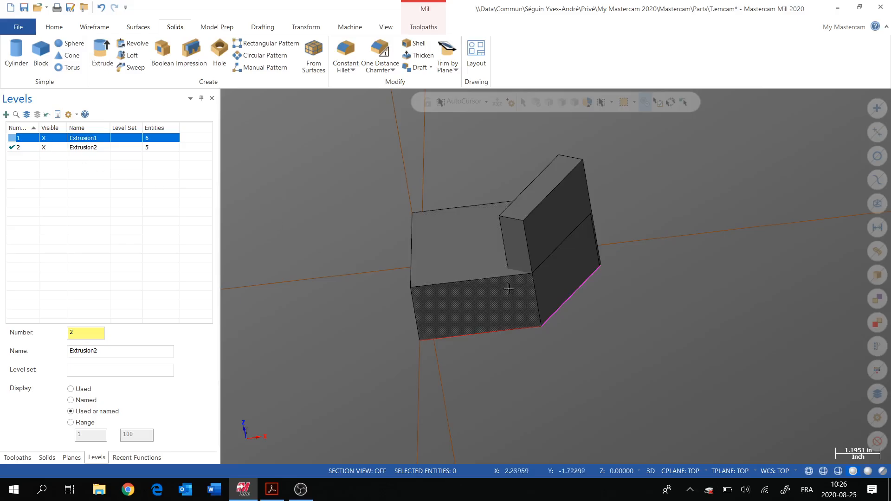
middle_click_drag(537, 331, 505, 359)
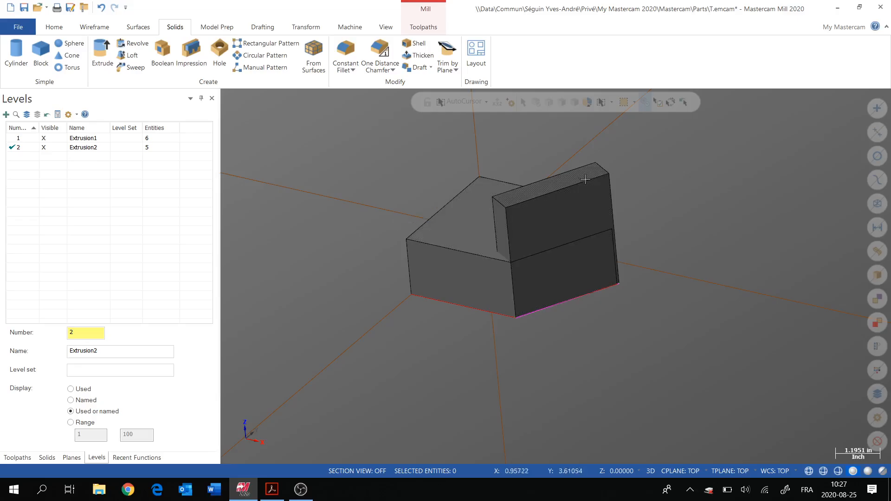
scroll(465, 248, "up", 5)
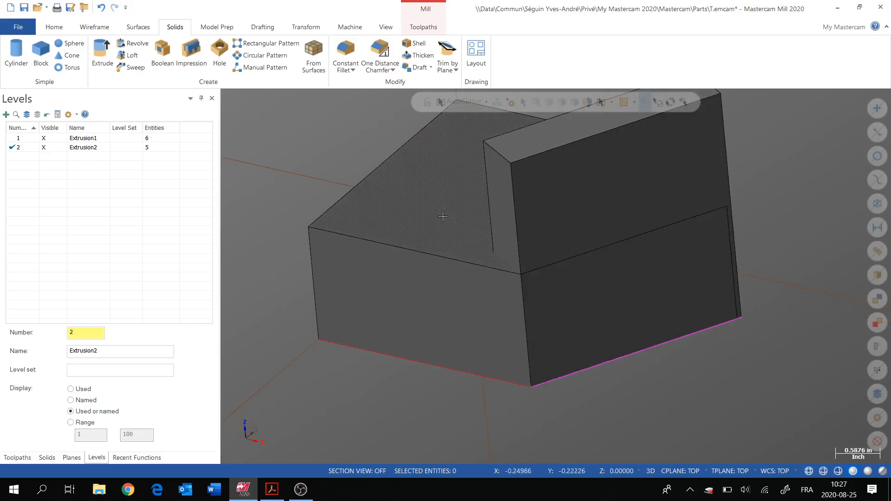
scroll(439, 214, "down", 2)
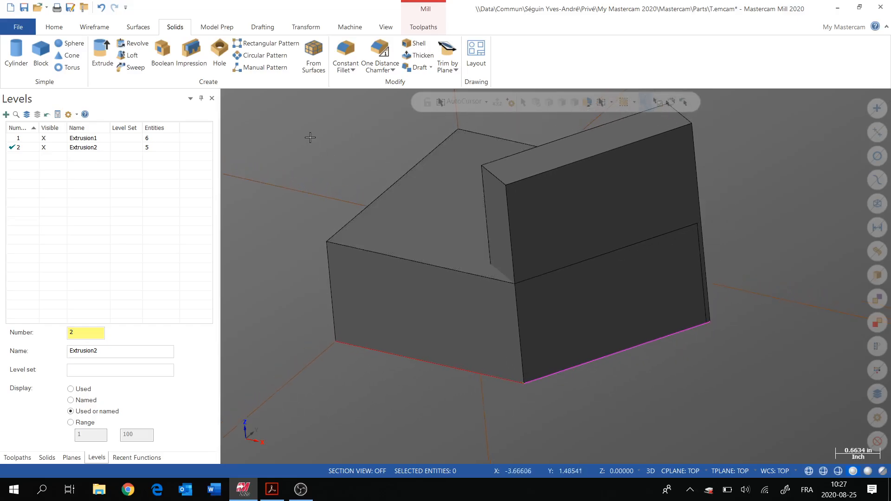
Merge the flange body into the base body with a Boolean Add and expand the resulting solid's operation history.
left_click(163, 56)
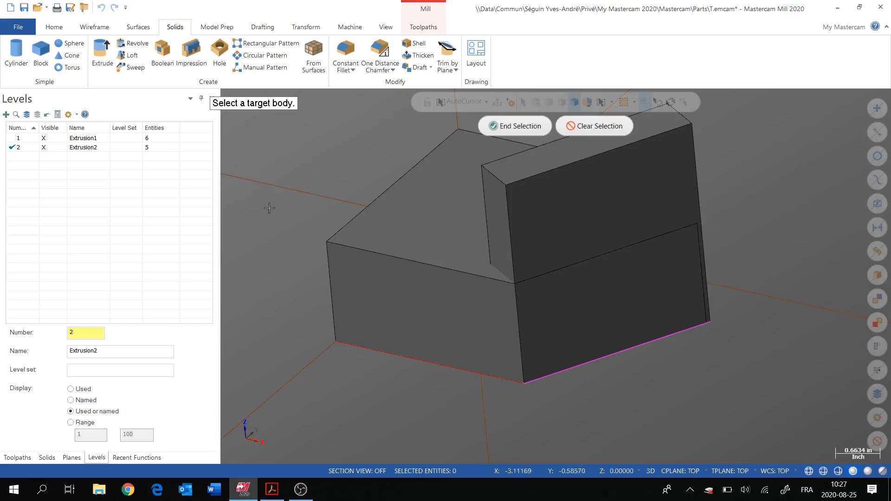
left_click(391, 297)
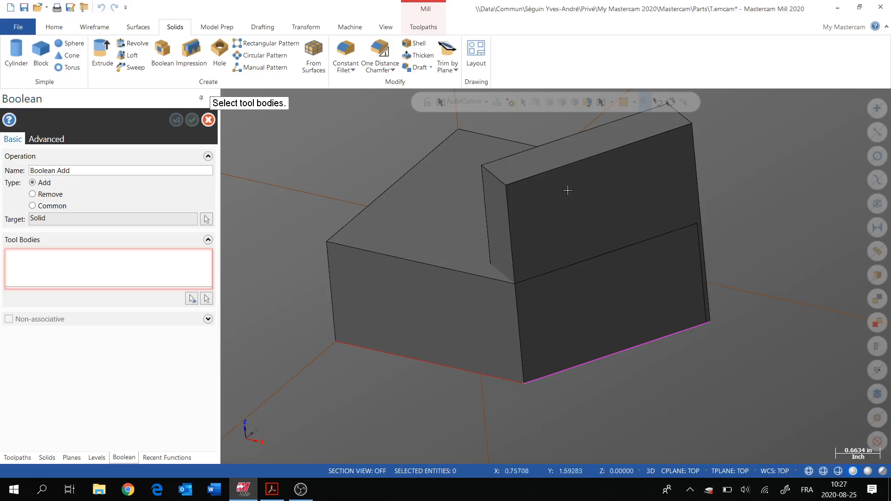
left_click(191, 298)
left_click(592, 189)
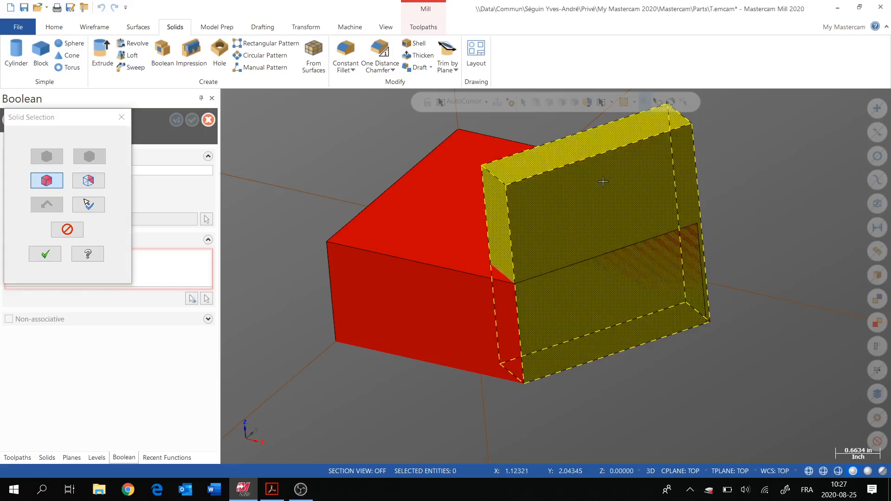
left_click(45, 254)
left_click(192, 300)
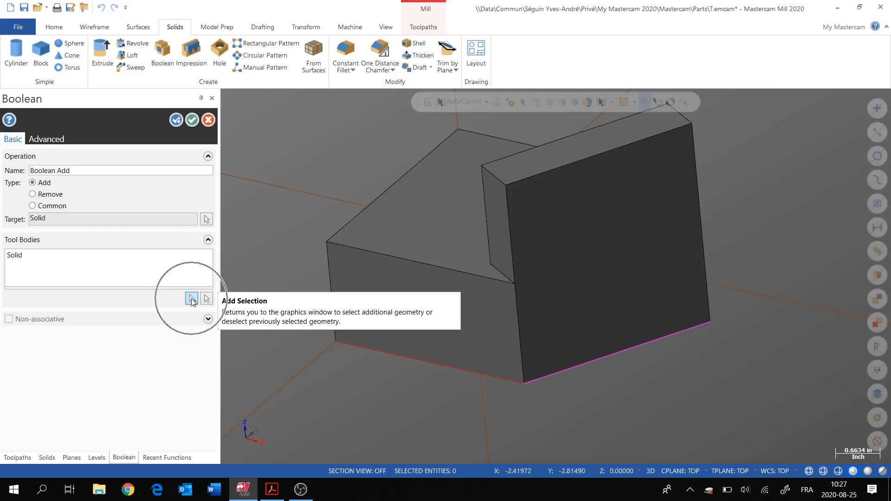
left_click(190, 122)
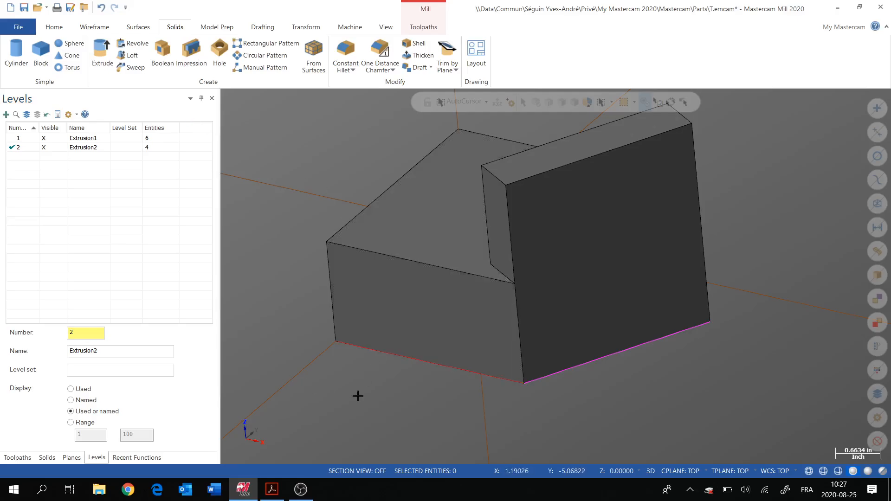
left_click(47, 458)
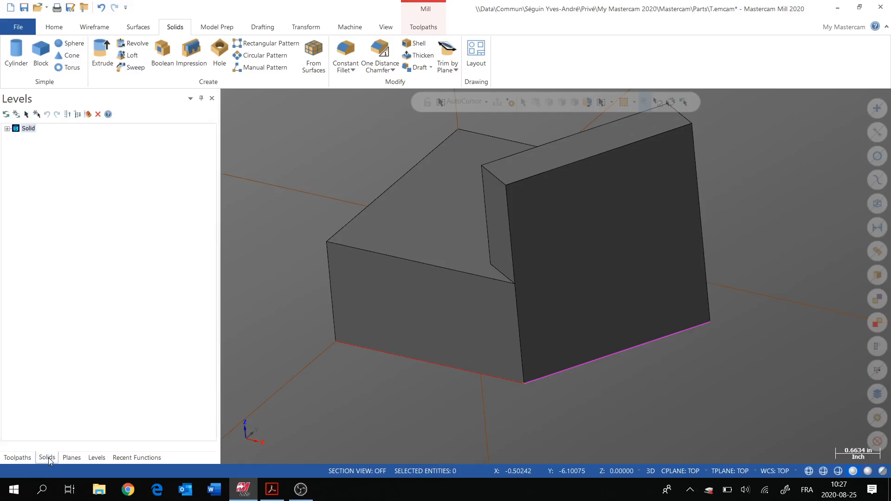
left_click(7, 129)
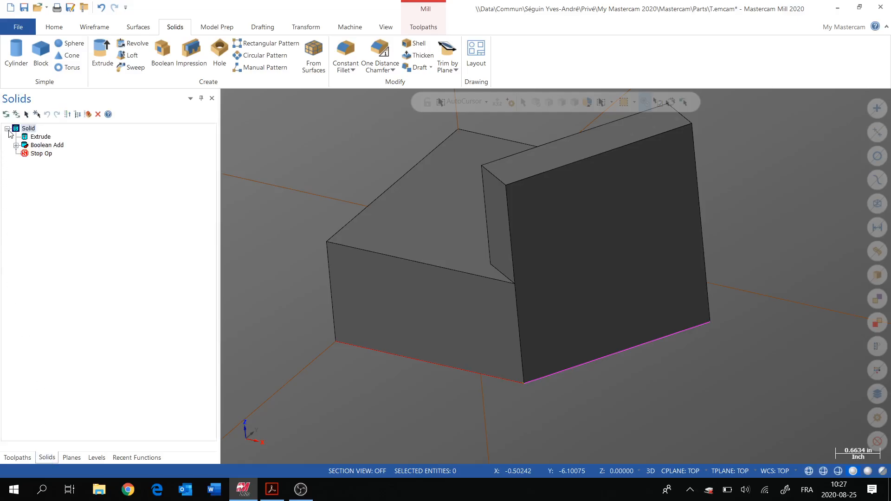
Examine which faces belong to the base Extrude, the Boolean Add and the flange Extrude nested inside it.
left_click(38, 139)
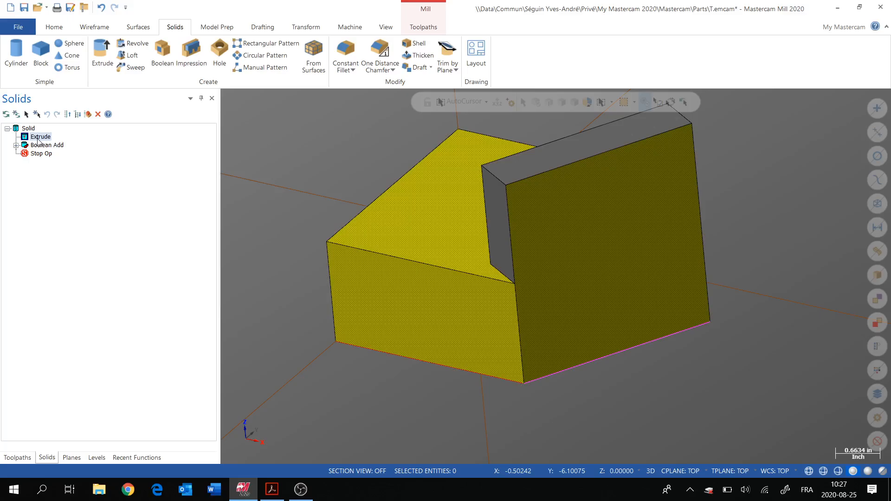
left_click(38, 146)
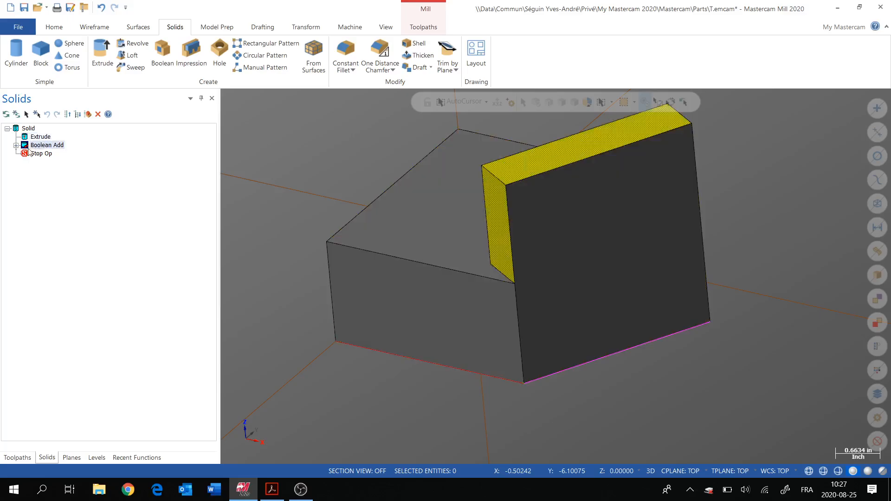
left_click(16, 145)
left_click(46, 153)
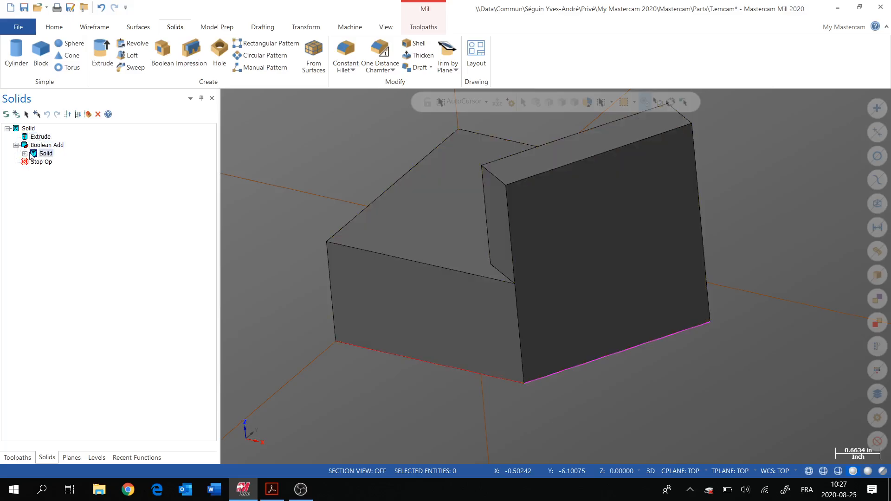
left_click(25, 154)
left_click(52, 162)
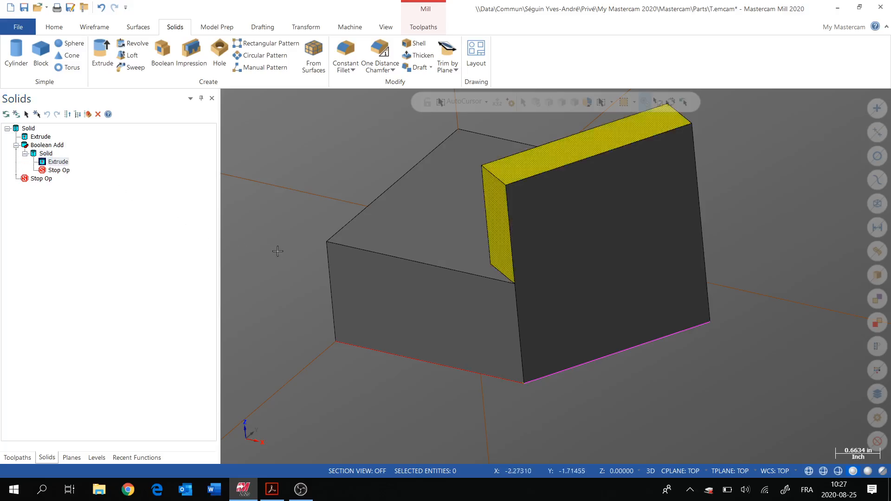
Select the merged solid and inspect the base and flange as one body from several sides.
left_click(399, 304)
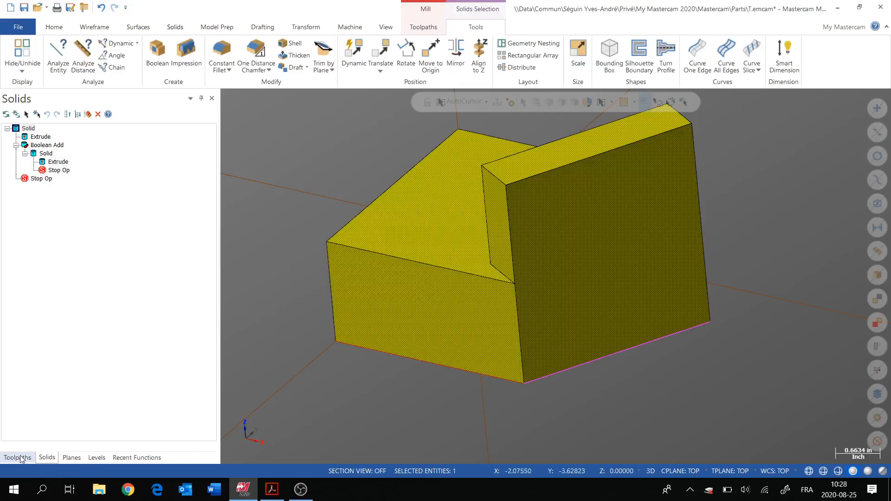
left_click(398, 316)
left_click(420, 320)
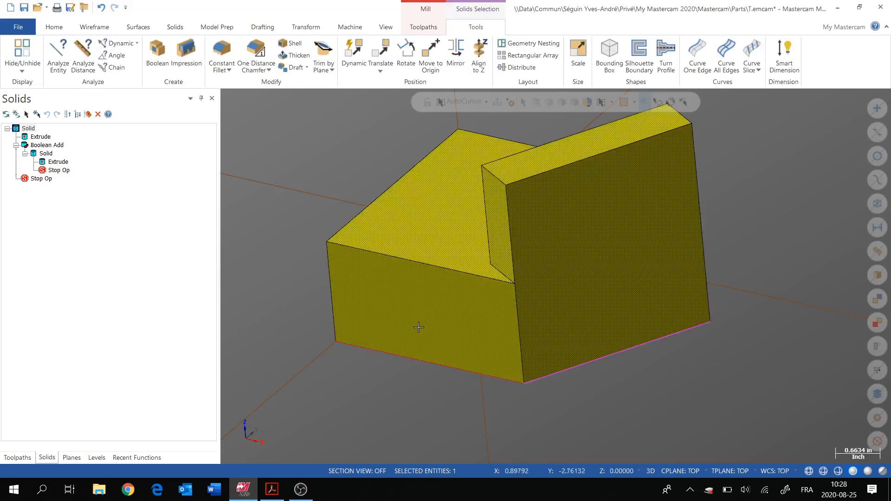
left_click(400, 321)
left_click(406, 316)
left_click(406, 315)
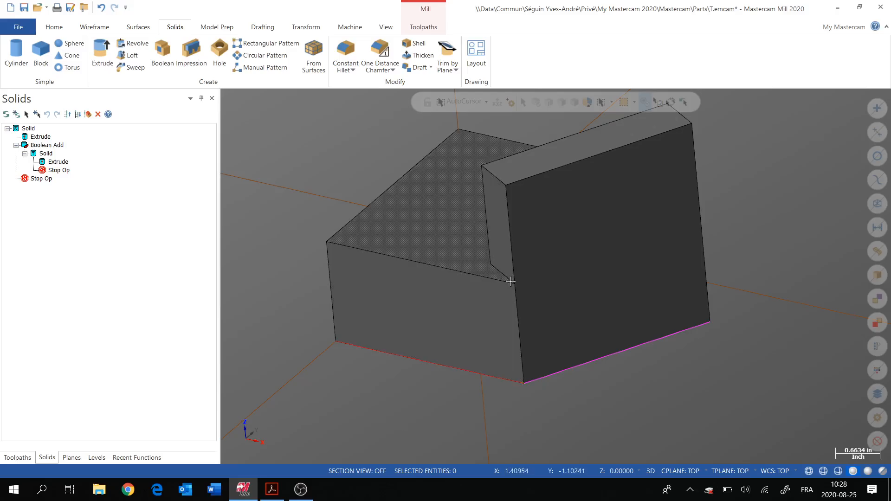
mouse_move(446, 323)
middle_mouse_down()
mouse_move(442, 288)
mouse_move(534, 320)
mouse_move(594, 324)
mouse_move(563, 326)
mouse_move(471, 299)
mouse_move(444, 315)
mouse_move(406, 302)
mouse_move(351, 376)
mouse_move(290, 339)
mouse_move(199, 318)
mouse_move(575, 298)
mouse_move(489, 303)
mouse_move(371, 266)
middle_mouse_up()
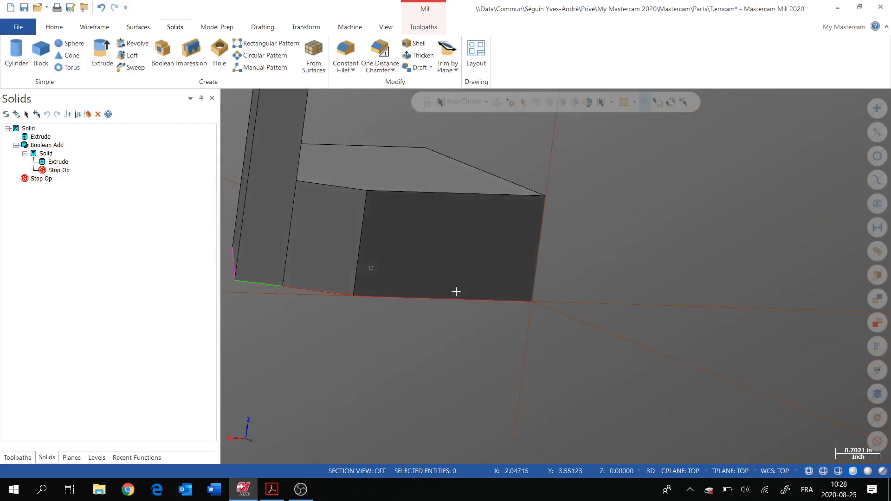
left_click(260, 234)
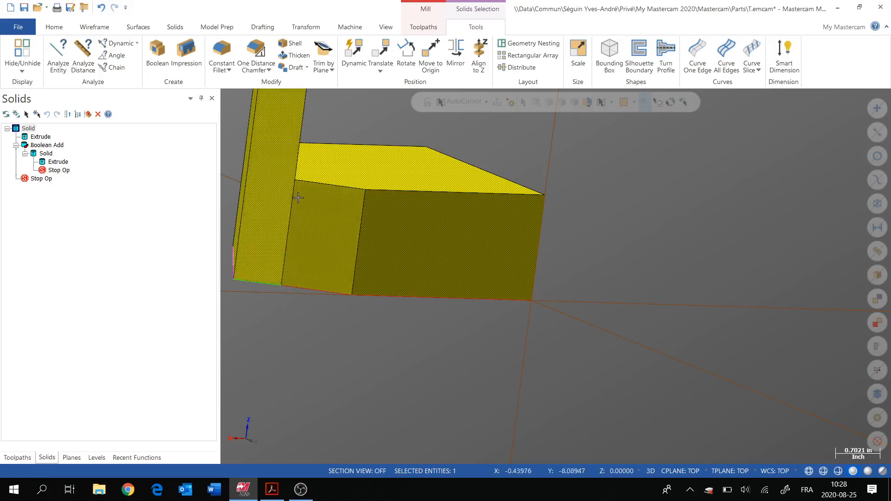
middle_click_drag(313, 204, 472, 305)
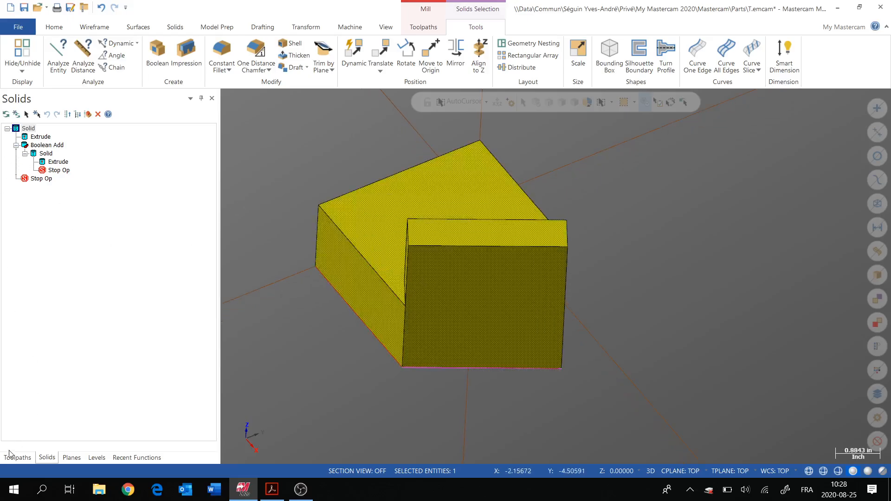
scroll(302, 290, "down", 2)
mouse_move(301, 290)
middle_mouse_down("ctrl")
mouse_move(356, 303)
mouse_move(443, 239)
mouse_move(455, 253)
mouse_move(423, 289)
mouse_move(431, 291)
middle_mouse_up("ctrl")
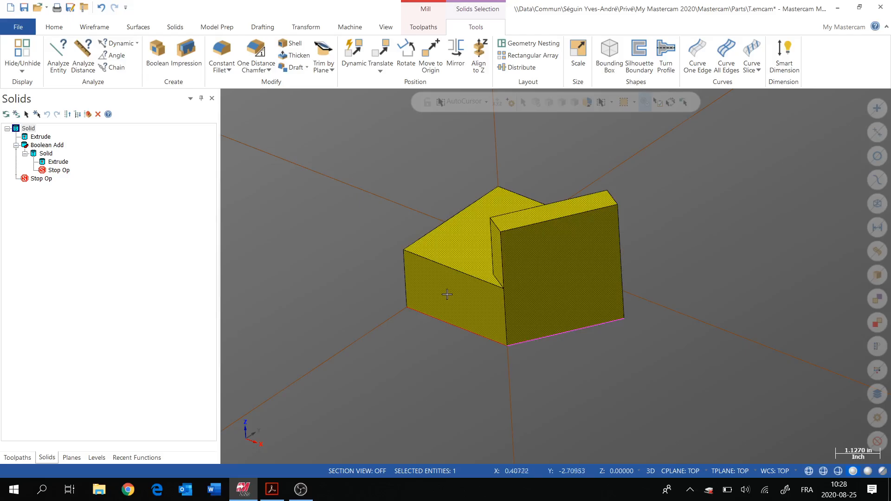
Check the flange's corner radius on the PDF drawing in Adobe Acrobat Reader, then review Mastercam's solid chamfer types.
left_click(273, 493)
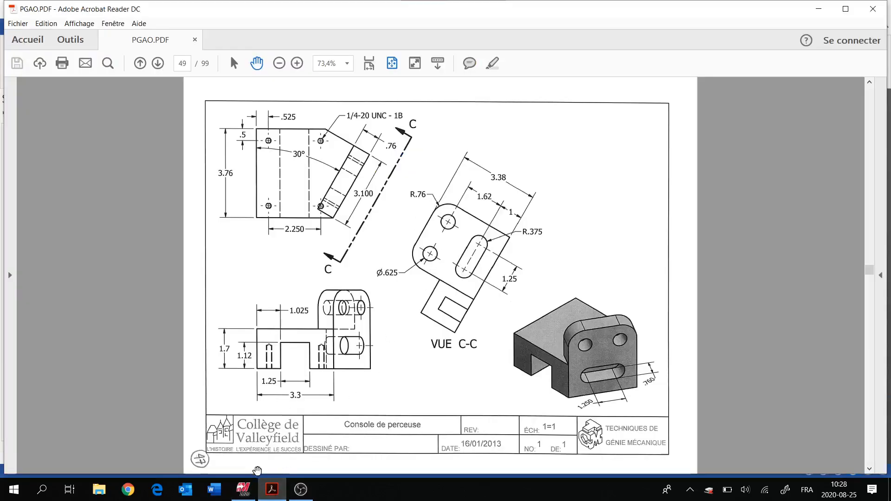
left_click(242, 489)
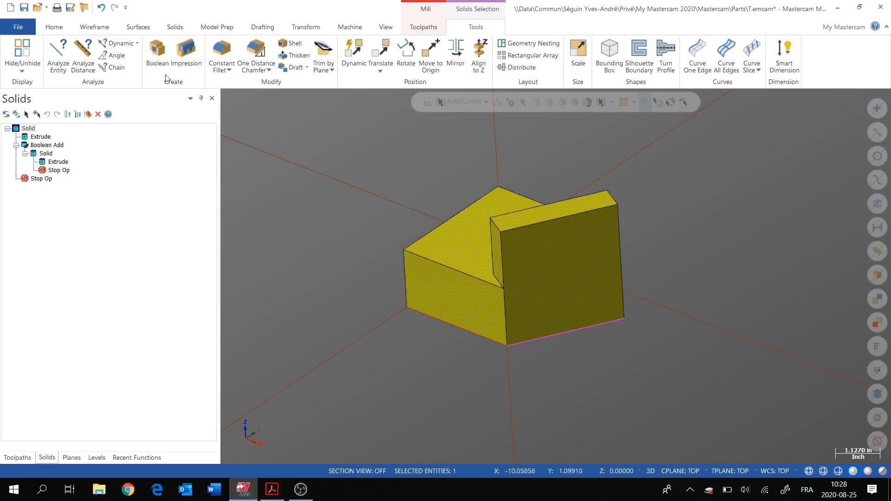
left_click(176, 28)
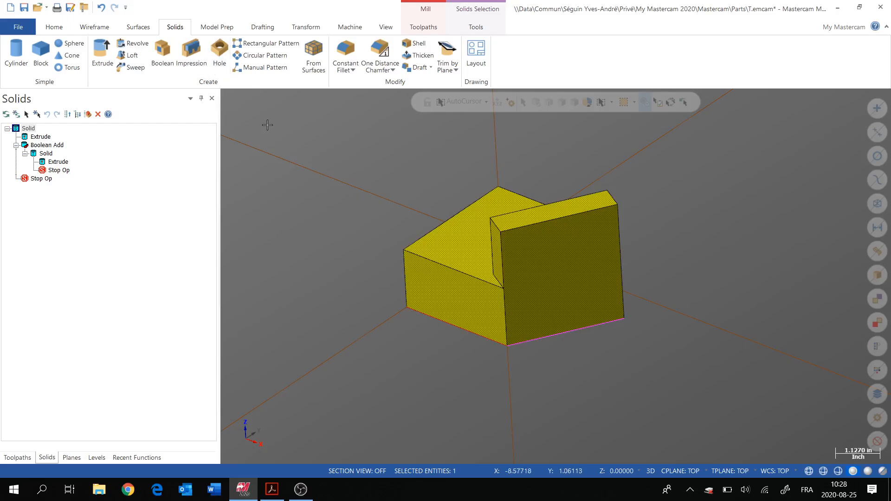
left_click(353, 71)
left_click(353, 72)
left_click(385, 72)
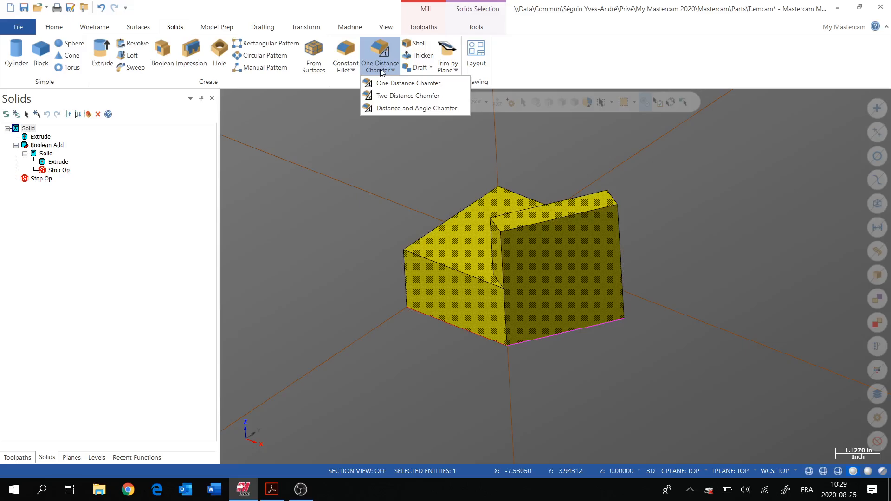
Round the flange's two upper corner edges with a 0.76 in constant-radius fillet.
left_click(350, 71)
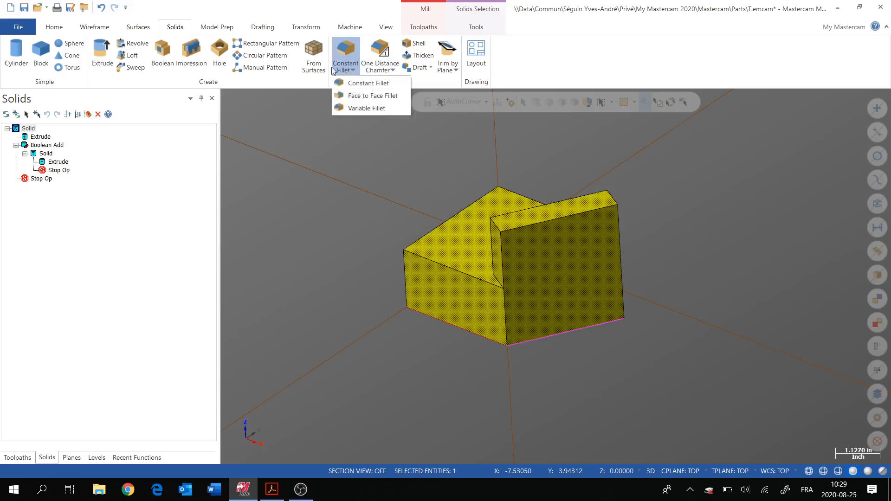
left_click(357, 84)
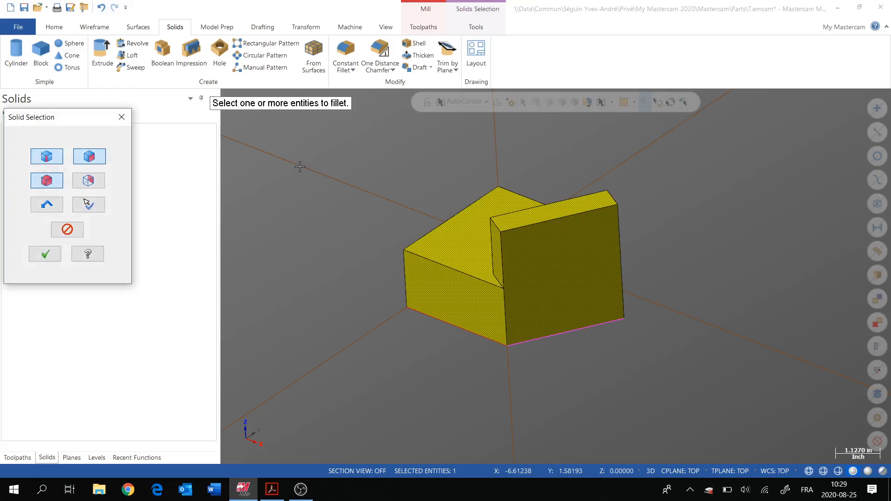
left_click(496, 227)
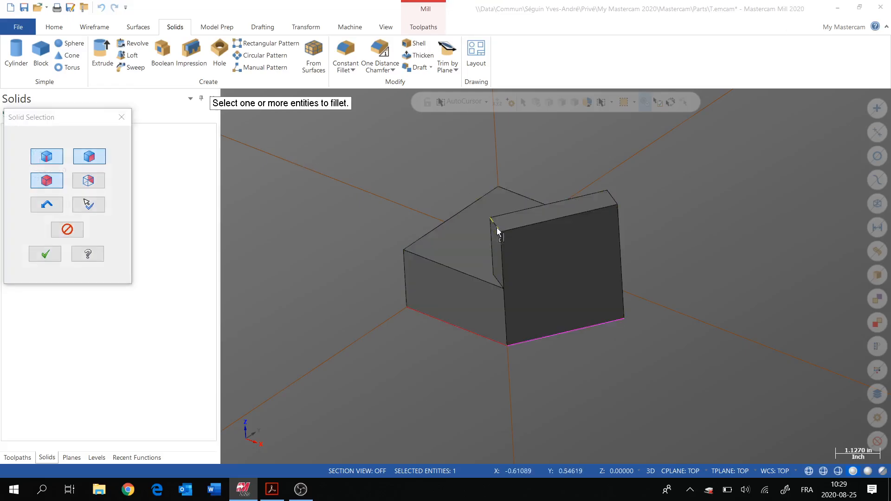
left_click(611, 194)
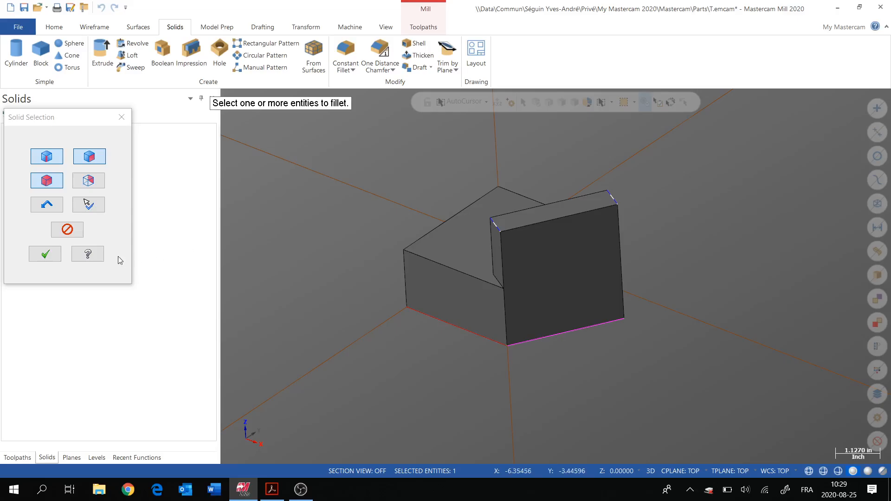
left_click(45, 254)
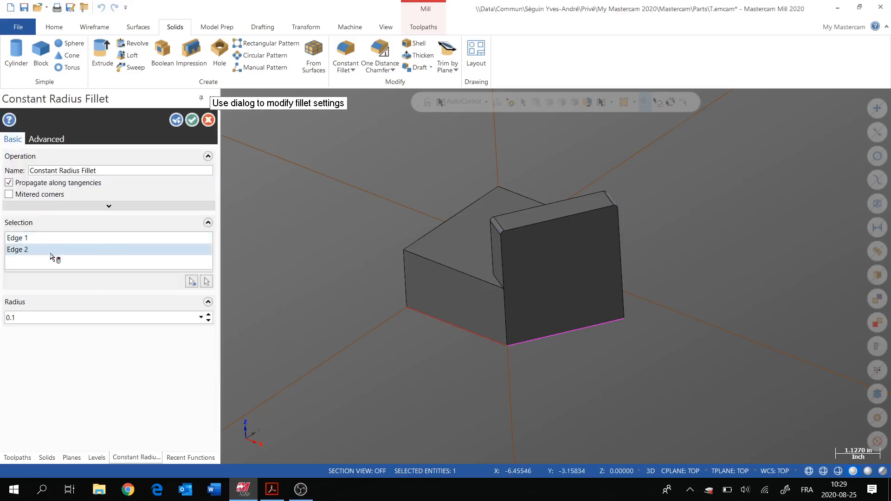
type(".76")
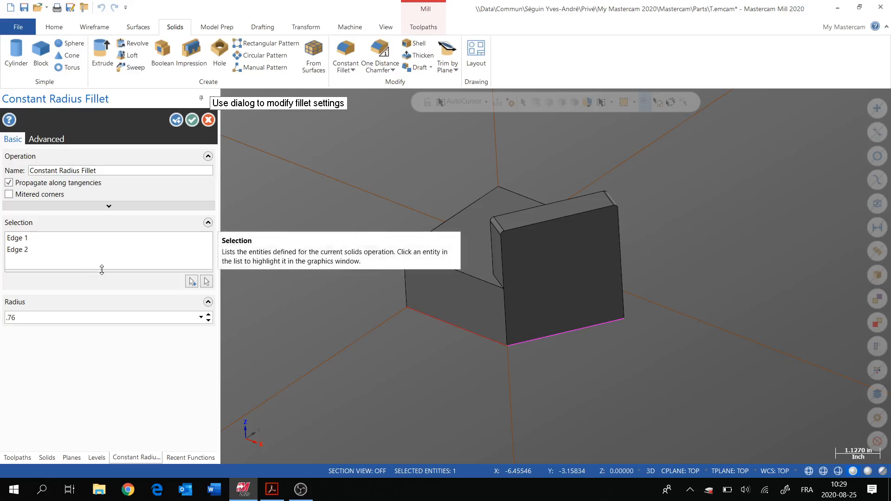
left_click(192, 120)
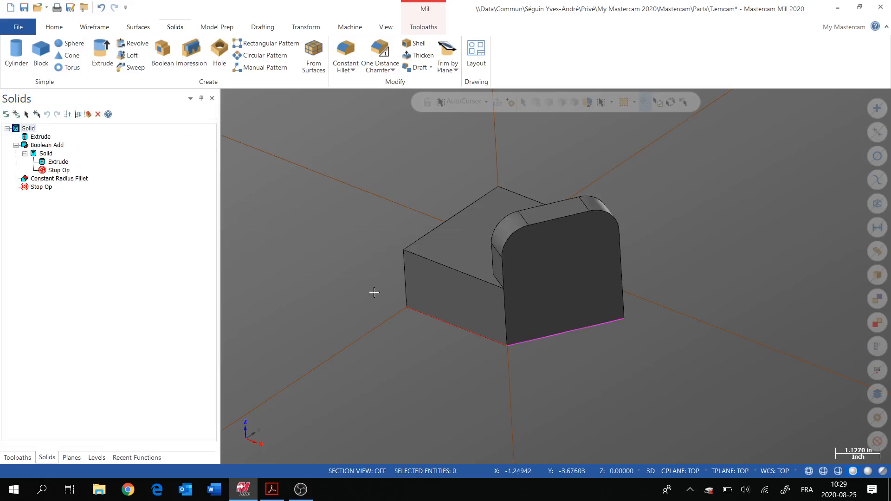
Start a new dynamic plane with its origin at the base's lower front corner, X 0, Y -3.76, Z 0.
scroll(547, 246, "up", 1)
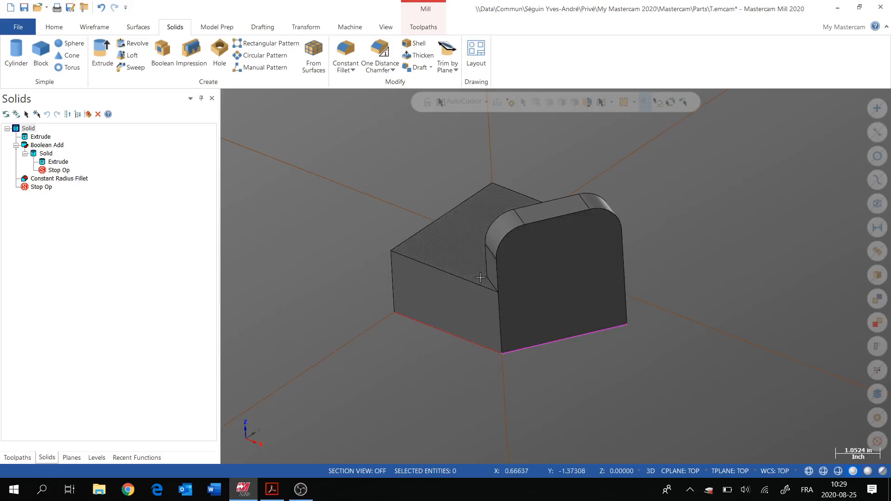
middle_click_drag(473, 370, 546, 263)
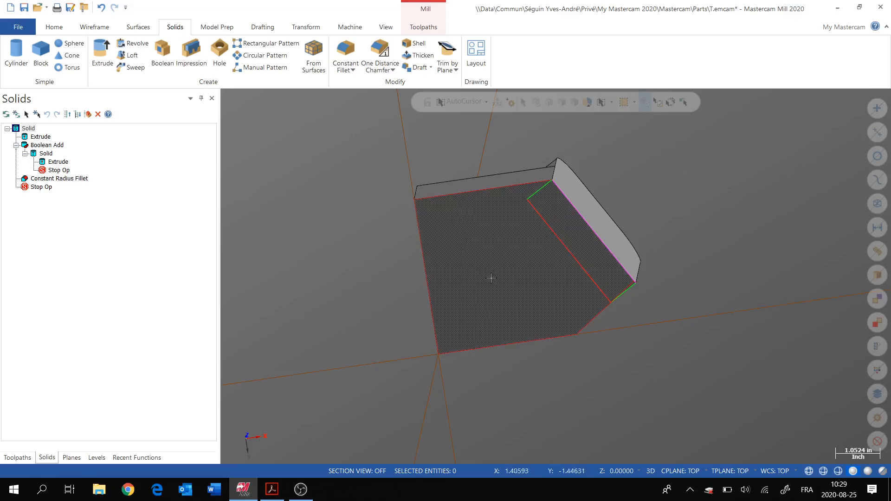
middle_click_drag(491, 278, 470, 206)
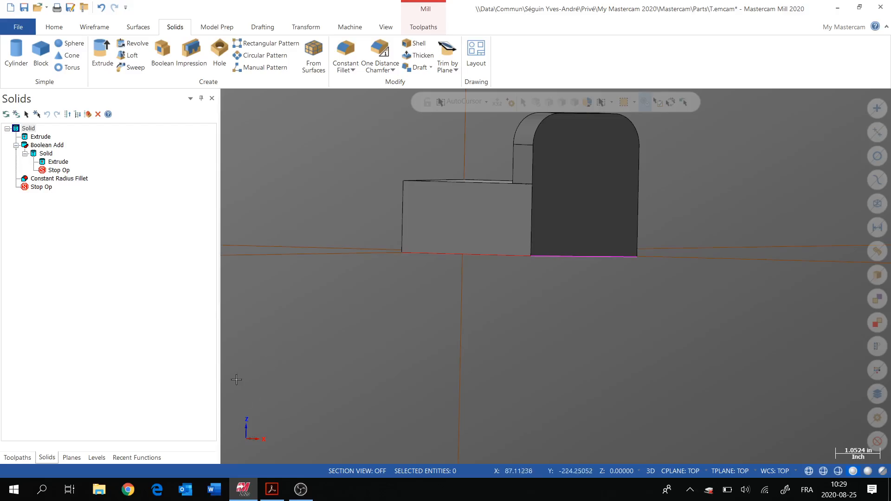
left_click(71, 458)
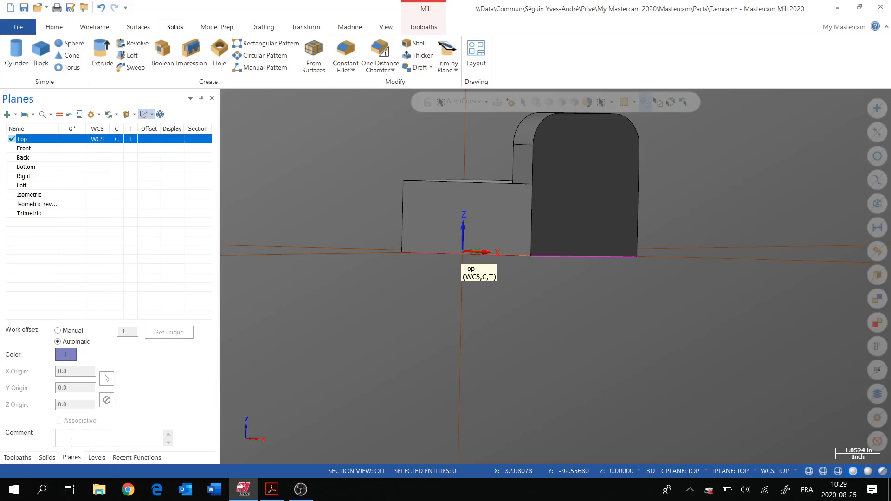
left_click(7, 115)
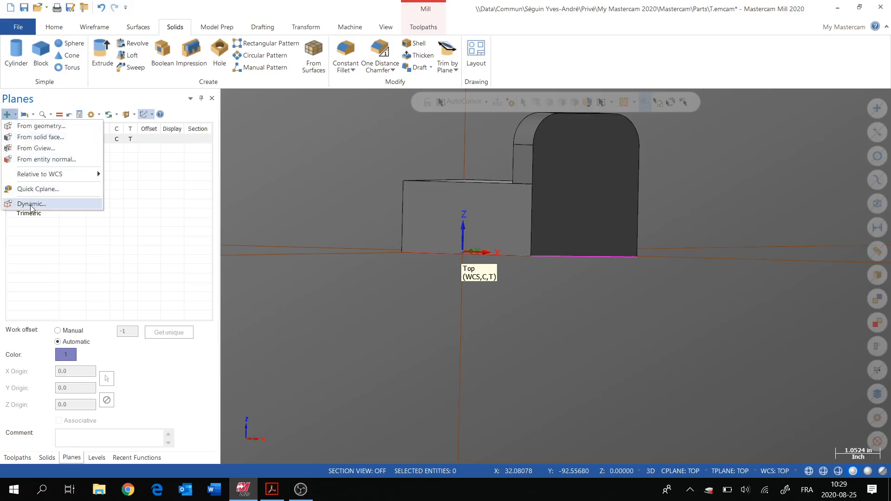
left_click(31, 205)
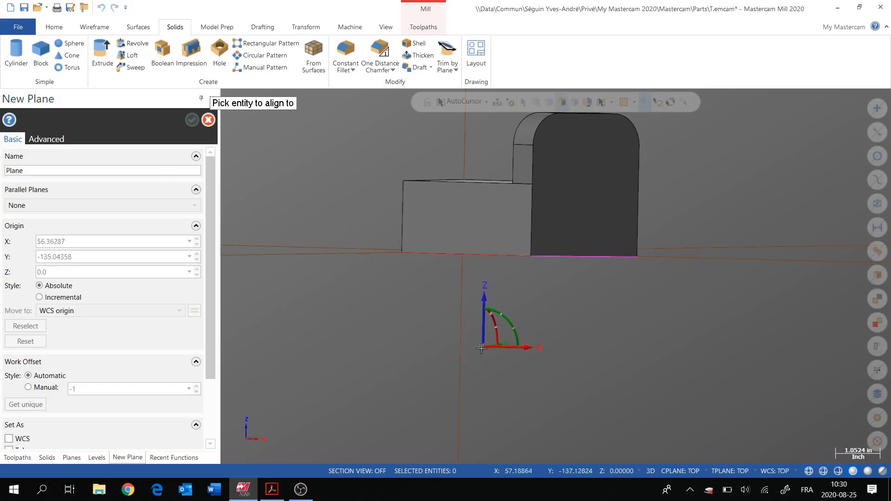
middle_click_drag(483, 347, 446, 356)
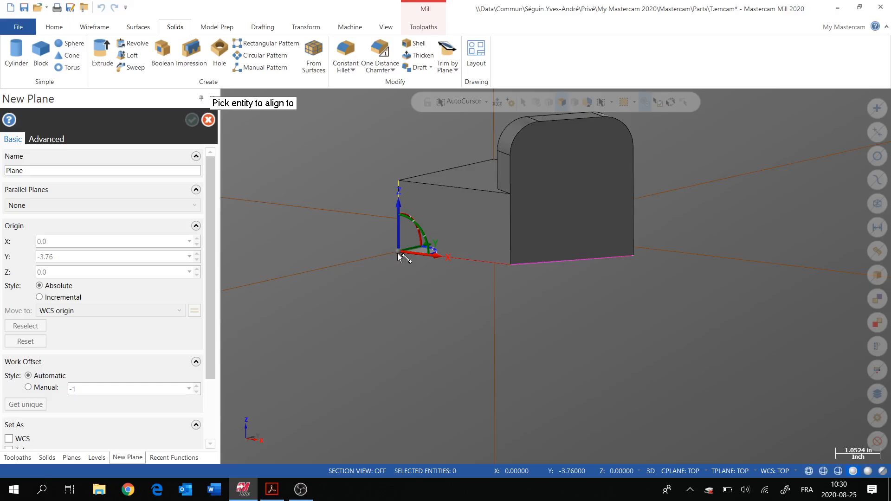
left_click(398, 252)
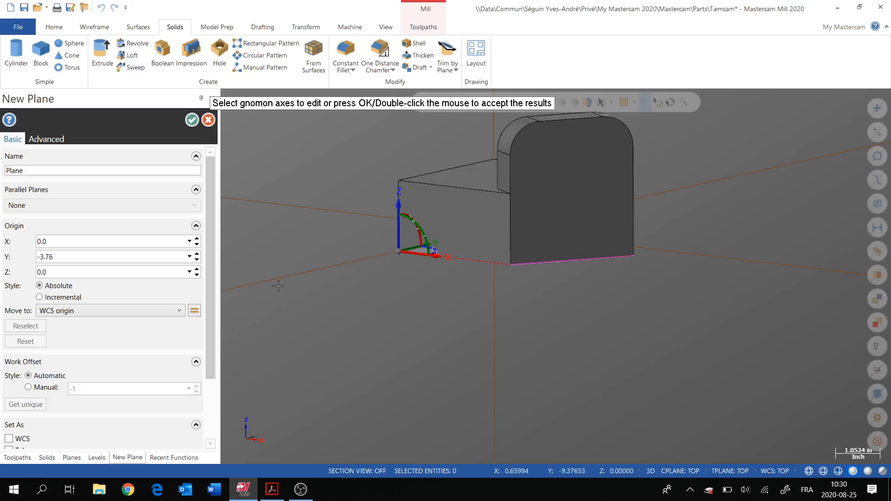
Rotate the new plane 90° about its X axis so Z points out of the base's front face, and save it as Plane rainure dessous.
middle_click_drag(406, 293, 414, 221)
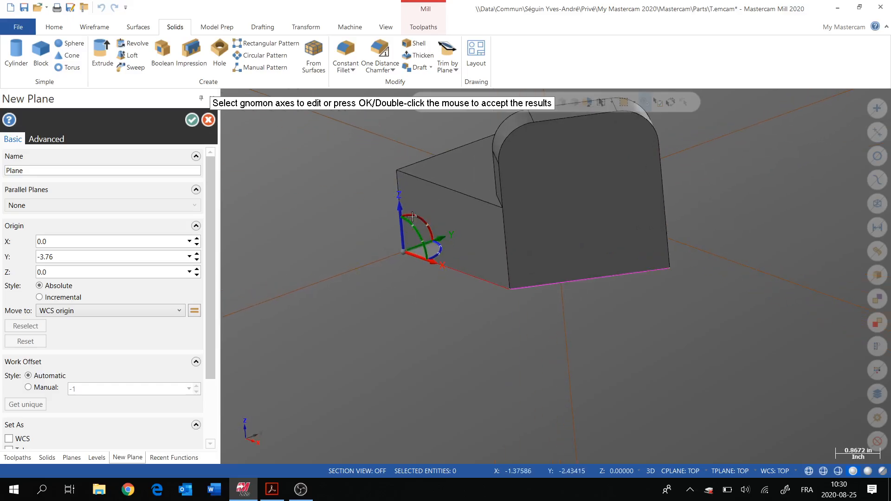
left_click(412, 216)
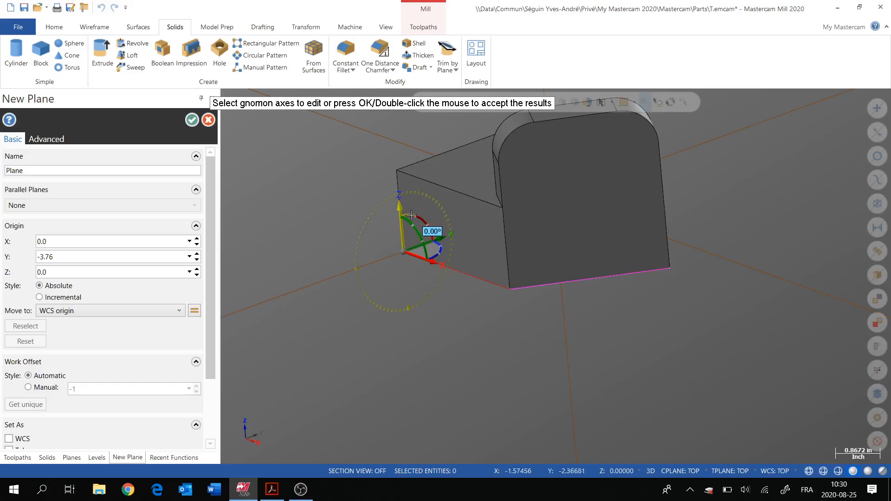
left_click(412, 216)
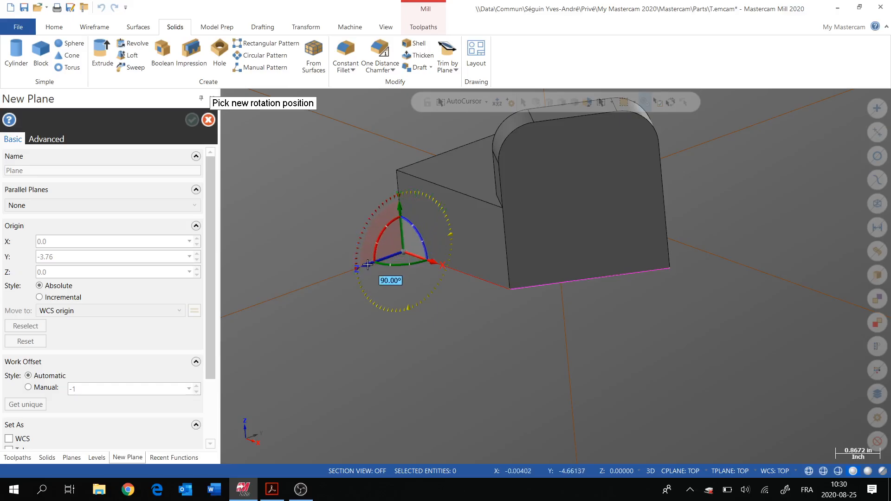
left_click(368, 265)
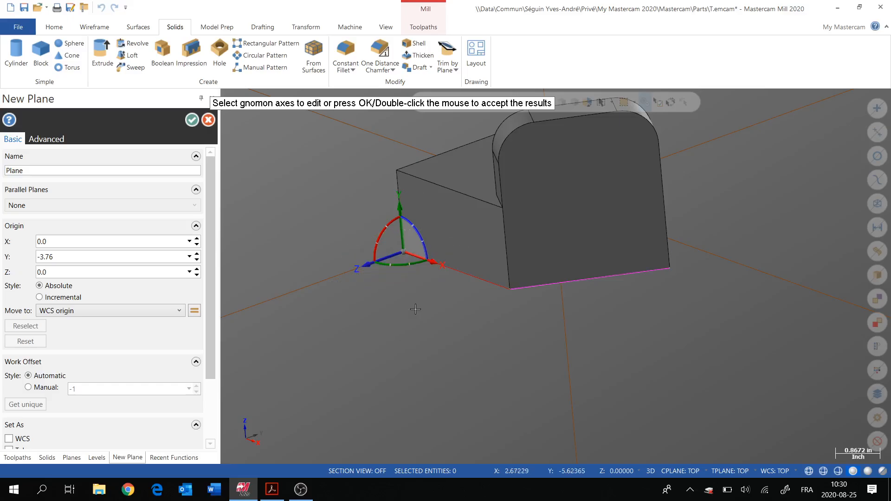
middle_click_drag(394, 325, 426, 229)
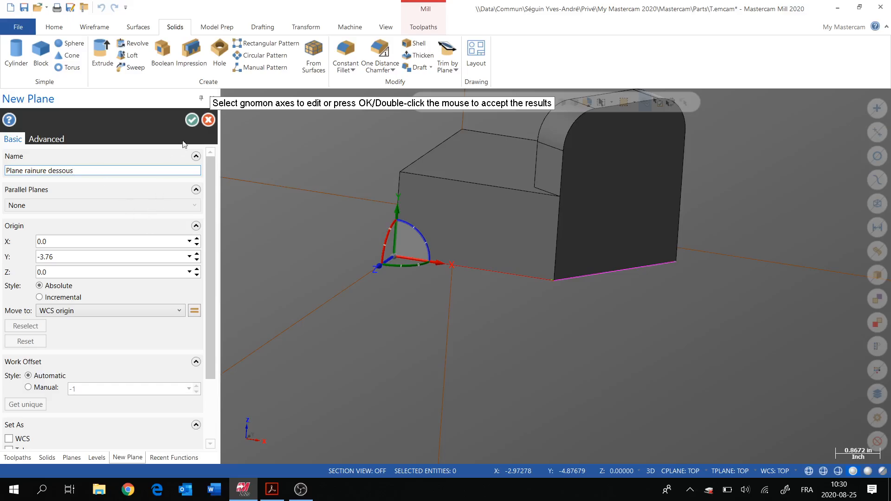
left_click(192, 120)
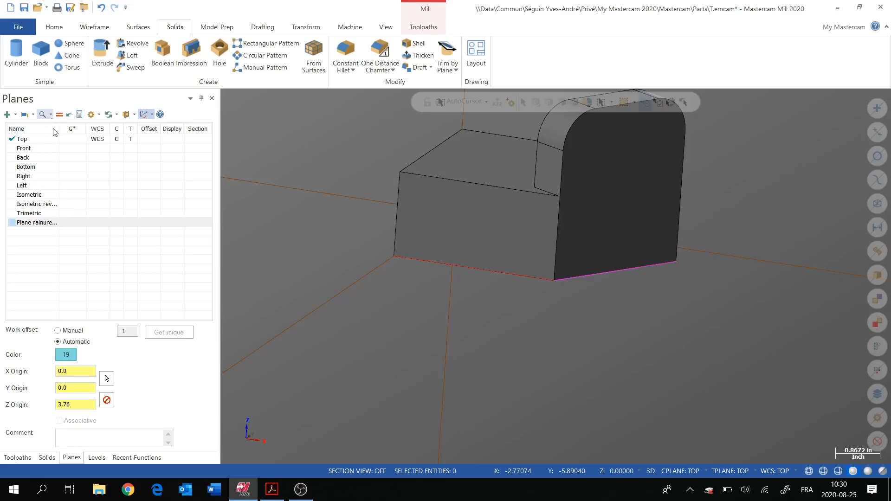
Make Plane rainure dessous the active construction plane, tool plane and WCS, and bring up the wireframe tools.
left_click(116, 223)
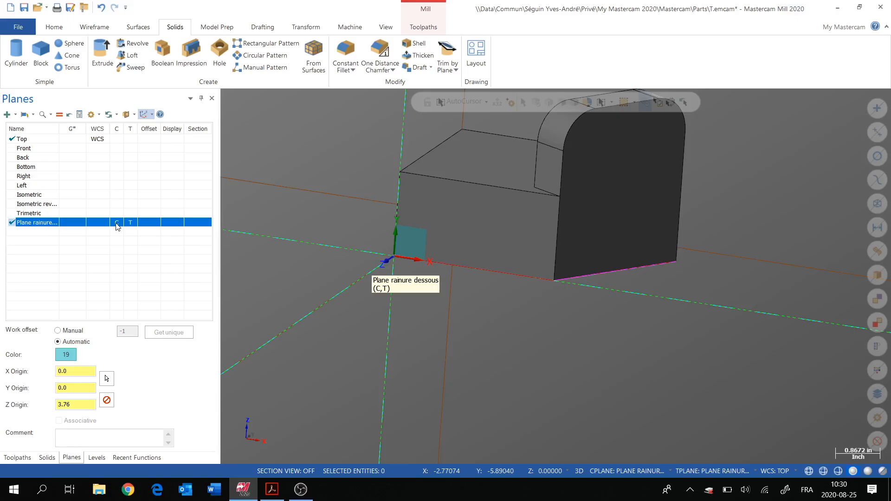
left_click(59, 115)
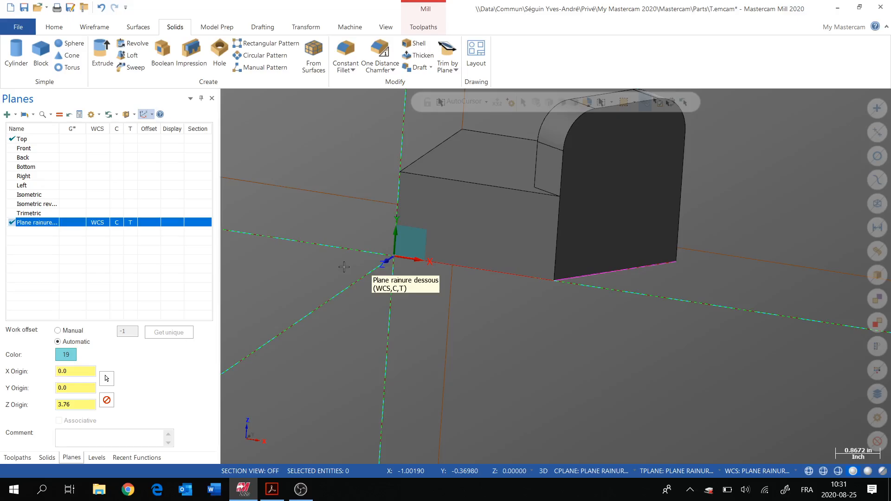
left_click(95, 28)
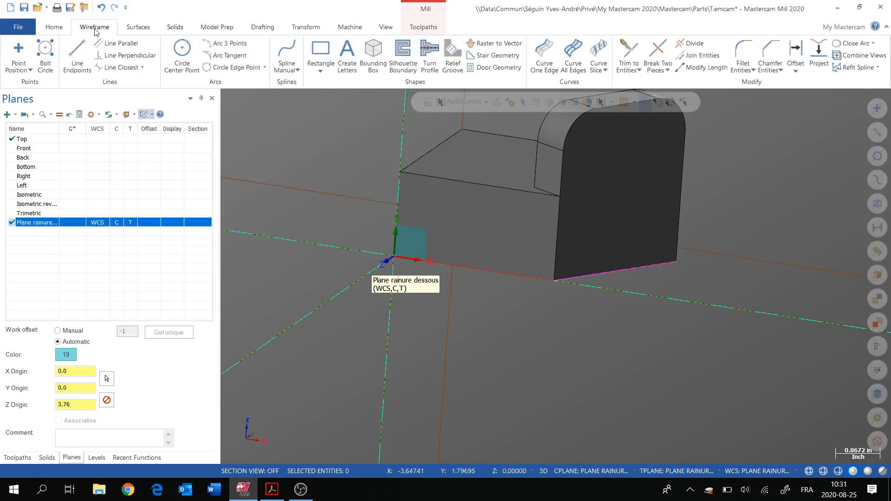
left_click(172, 31)
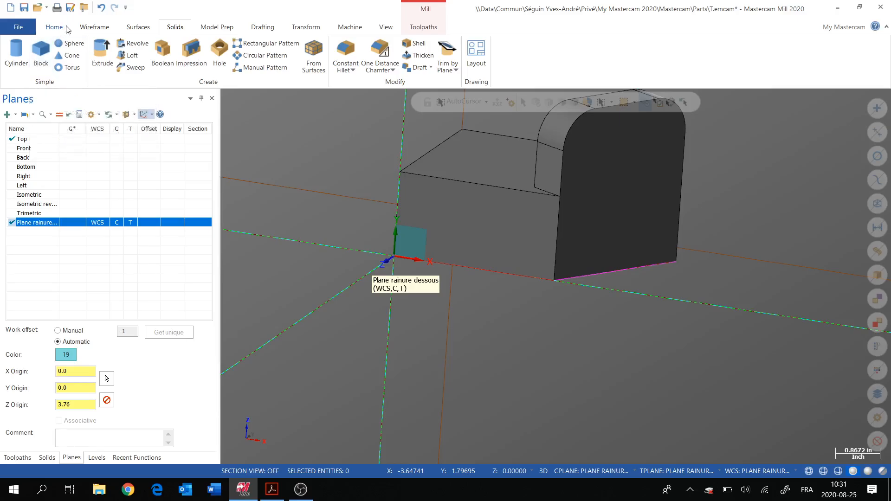
left_click(101, 29)
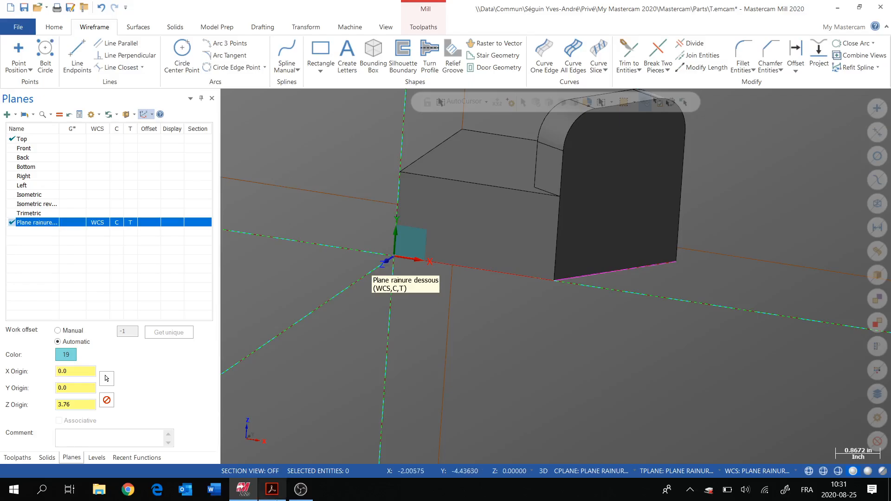
Check the underside groove's dimensions on the PDF drawing in Adobe Acrobat Reader, and return to the model in Mastercam.
left_click(272, 492)
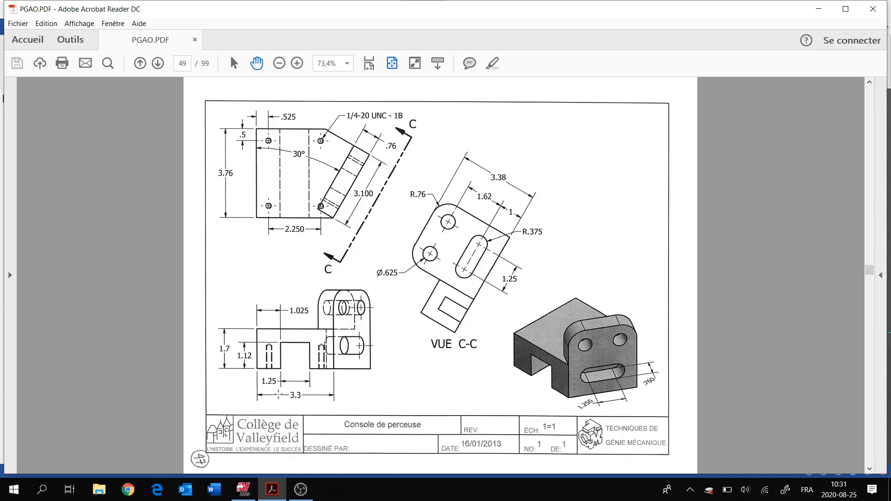
left_click(245, 492)
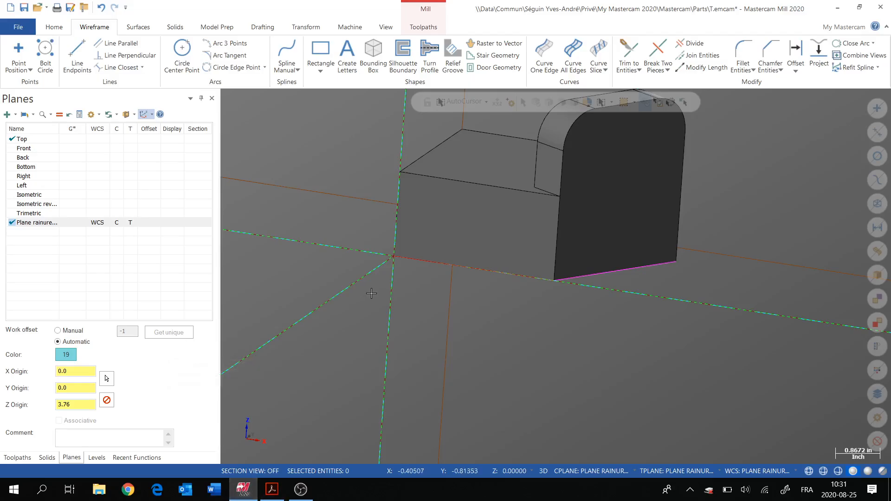
middle_click_drag(372, 293, 332, 190)
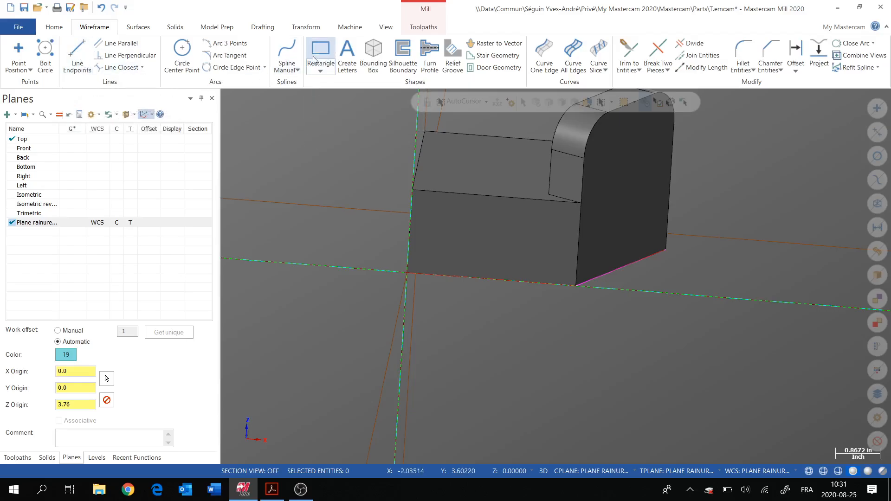
Draw a rectangle 1.25 in wide and 1.12 in high on the base's front face, starting from the plane's origin corner.
left_click(325, 71)
left_click(330, 84)
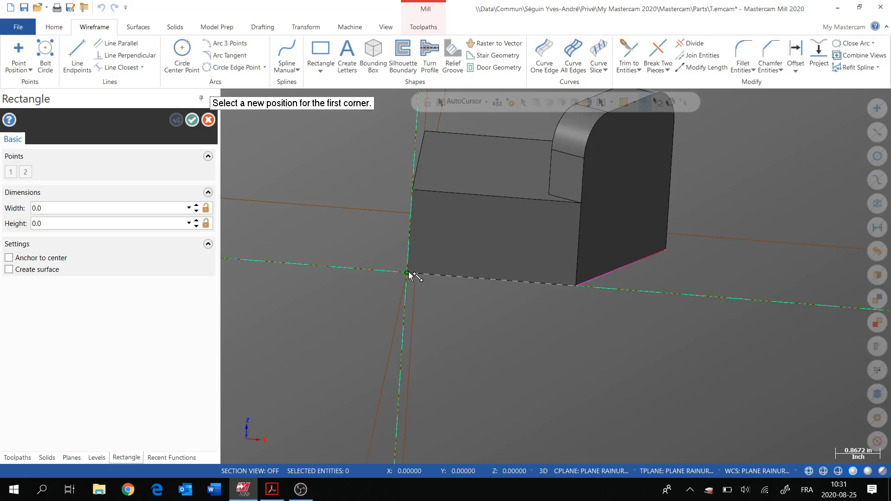
left_click(408, 273)
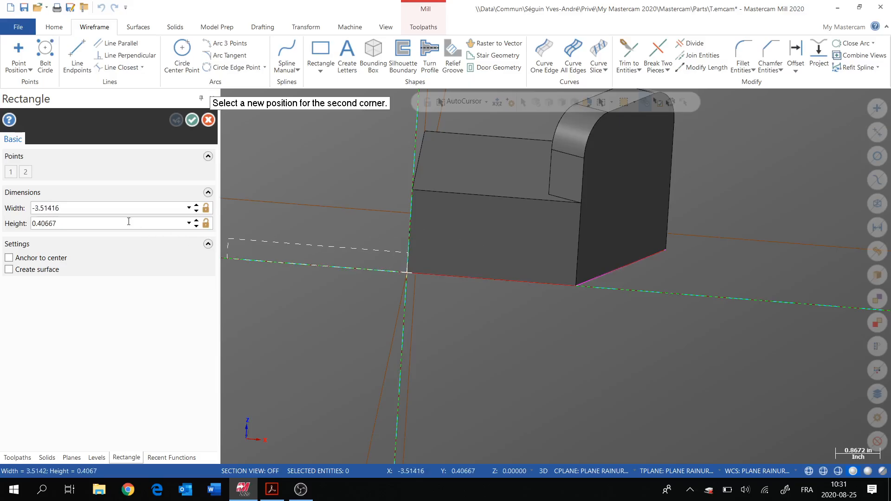
left_click(104, 209)
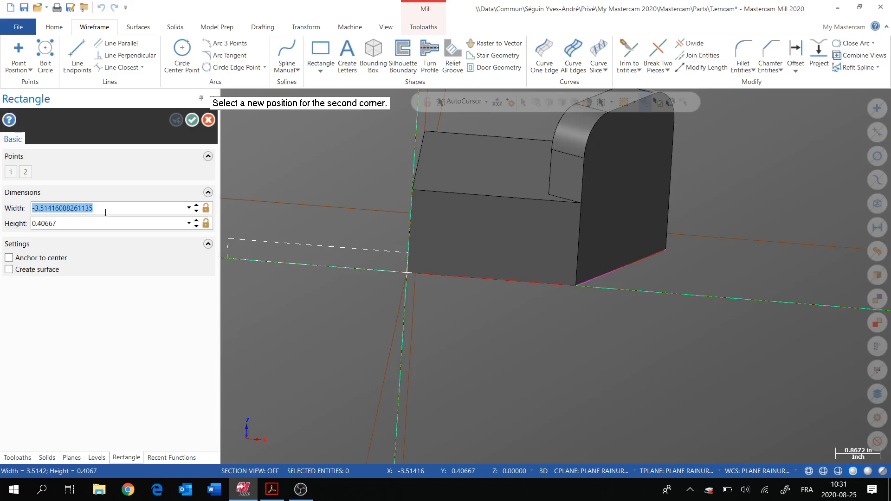
type("1.25")
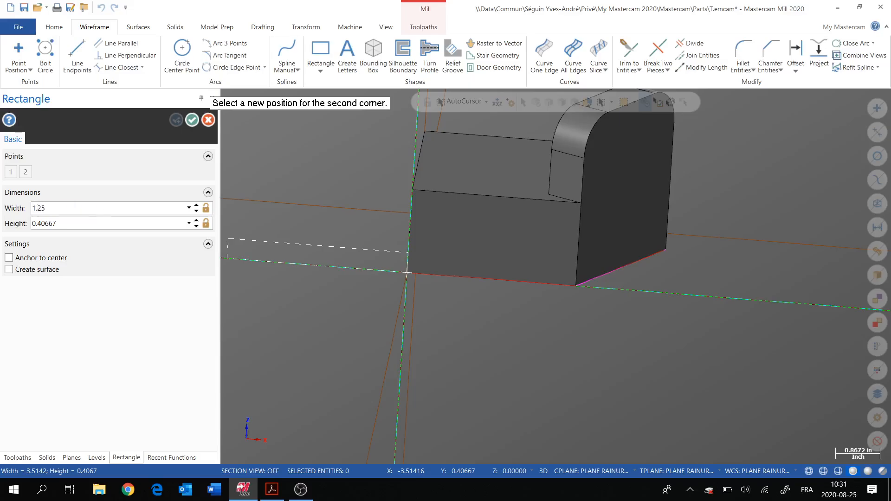
left_click(88, 223)
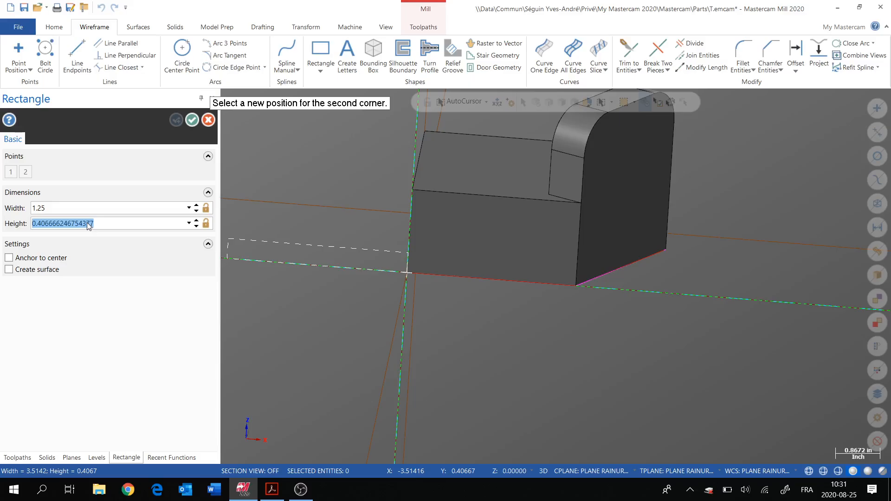
type("1")
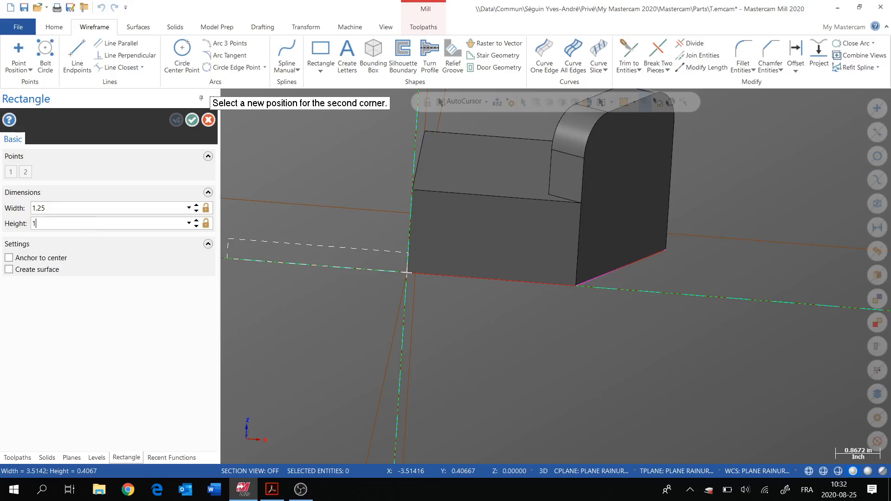
type(".12")
key("Return")
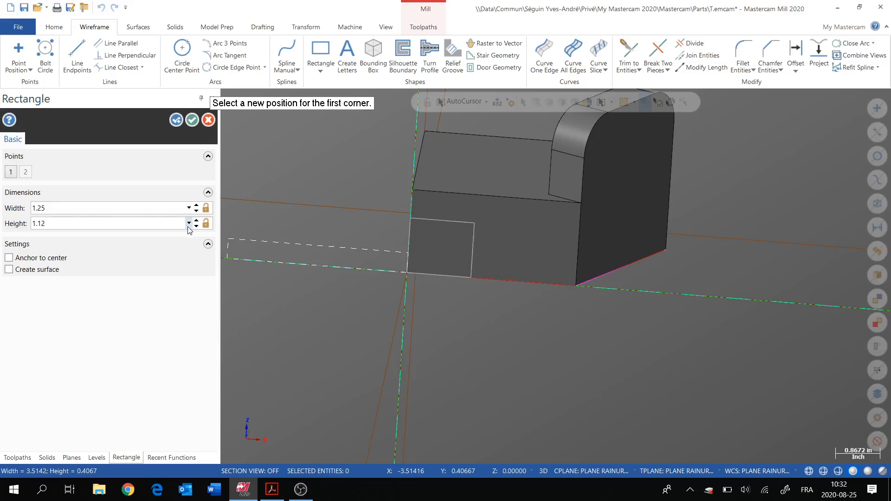
Try a height of 2.0 in for the groove rectangle.
left_click(79, 221)
type("2.0")
key("Return")
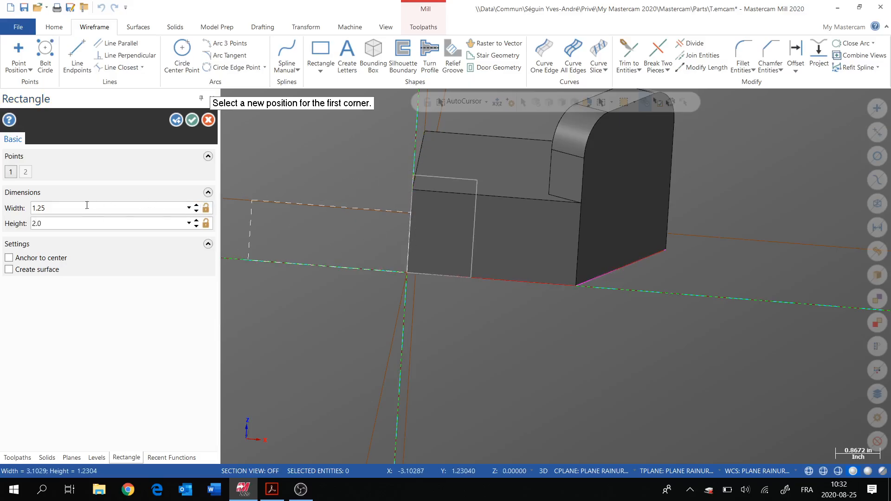
Set the groove rectangle's height to 1.12 in and accept the rectangle.
left_click(63, 222)
type("1.12")
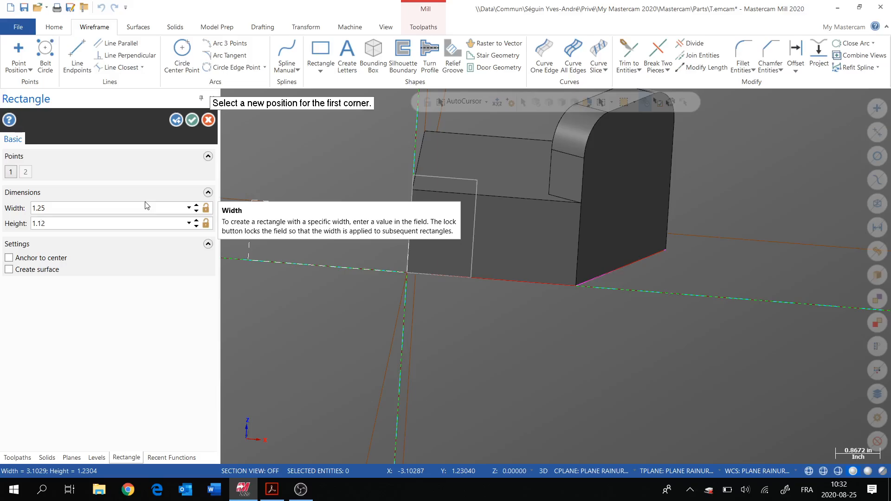
key("Return")
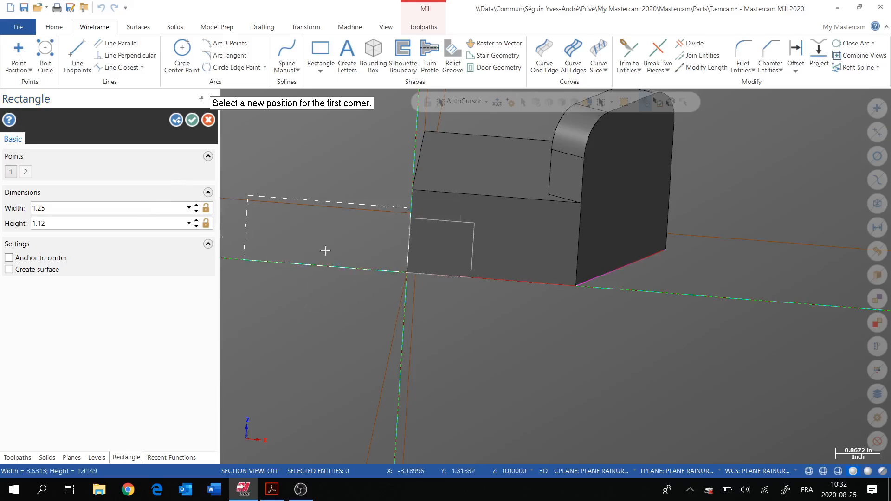
left_click(192, 120)
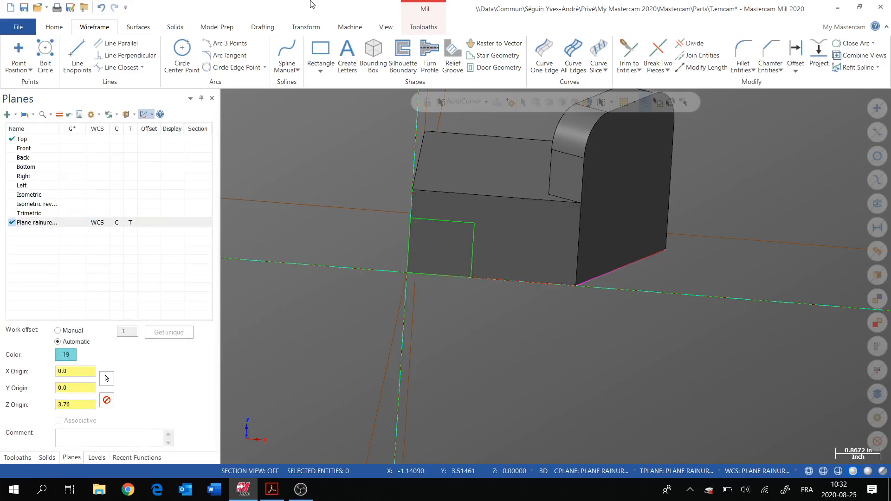
Start a Translate operation in Copy mode with the groove rectangle's lines as the selected entities.
left_click(306, 27)
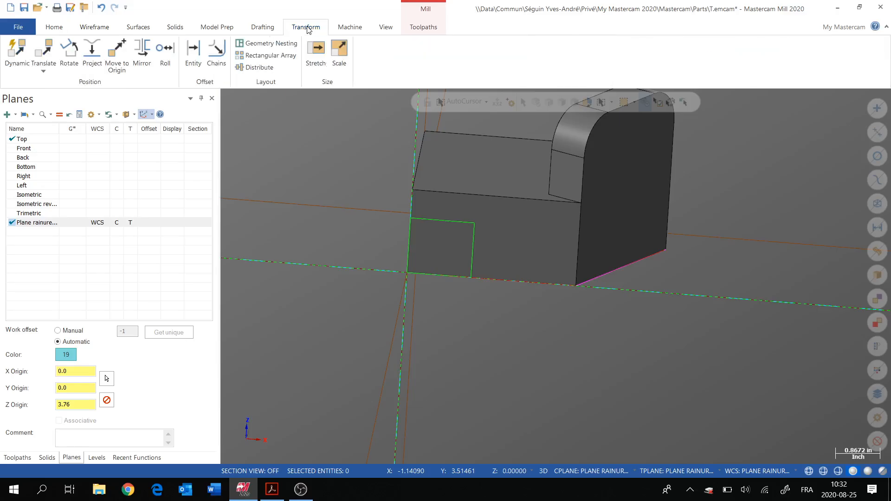
left_click(49, 47)
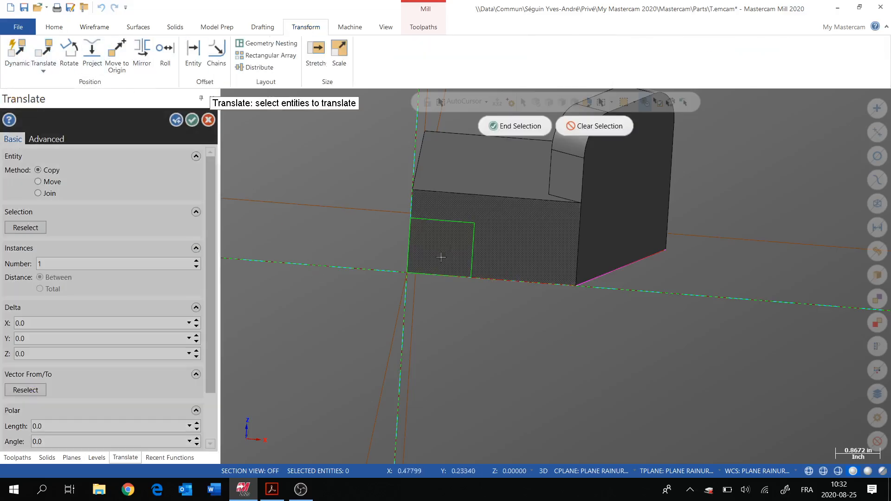
left_click_drag(386, 293, 488, 210)
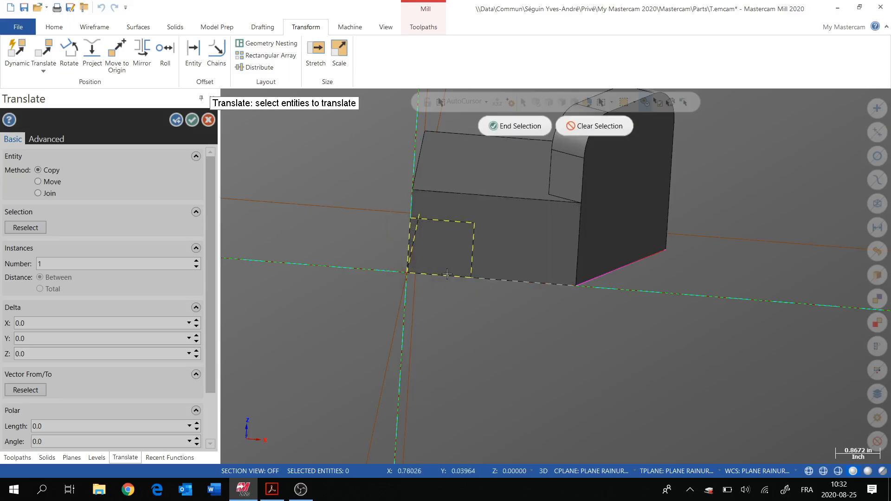
middle_click_drag(447, 274, 380, 266)
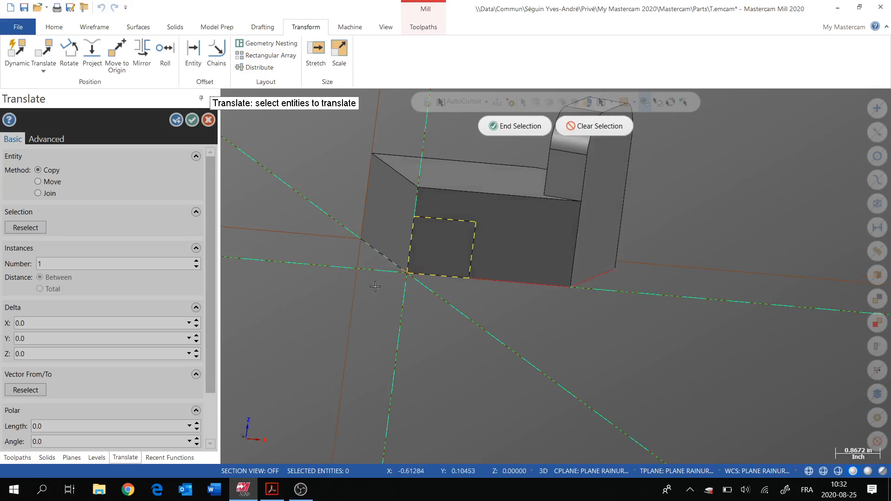
middle_click_drag(518, 300, 480, 300)
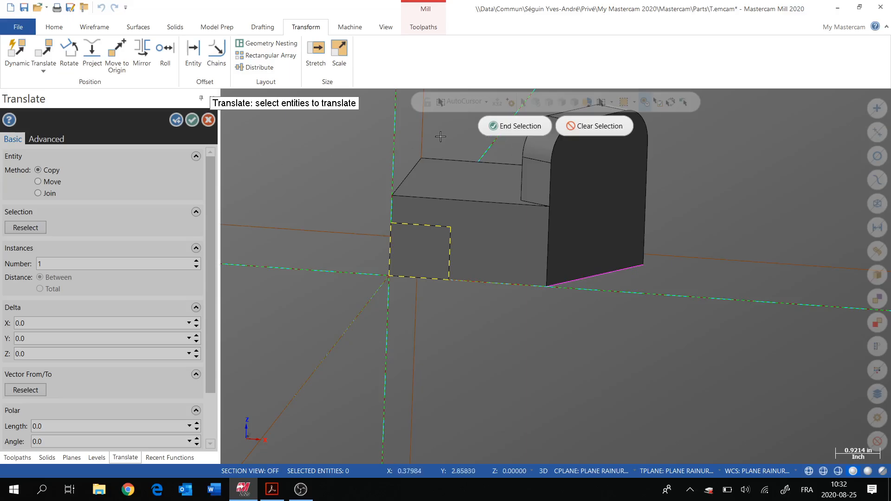
left_click(502, 126)
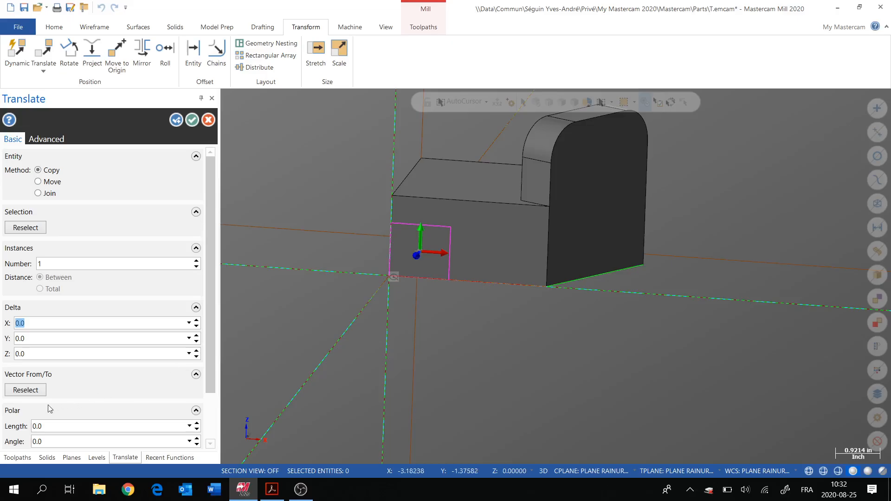
left_click(26, 390)
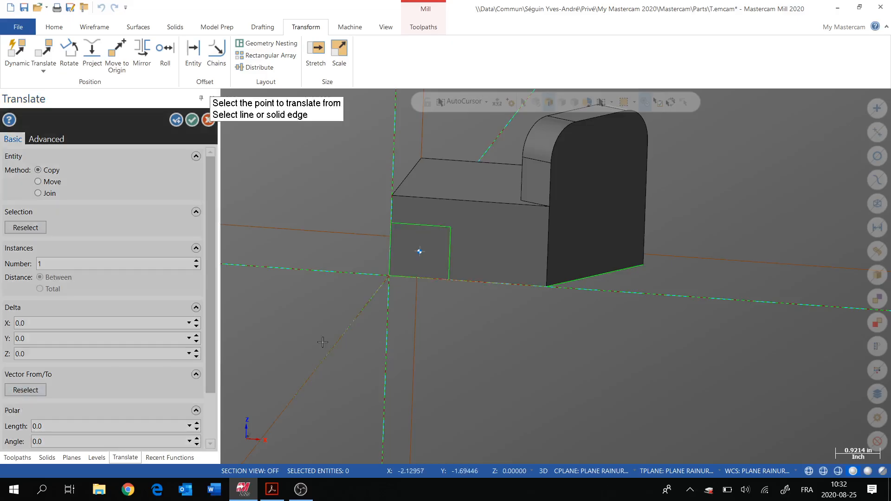
left_click(388, 275)
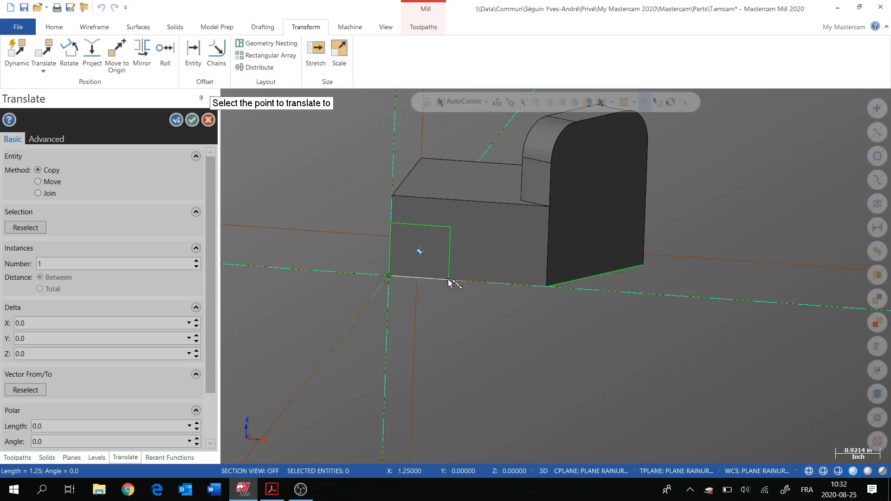
left_click(434, 290)
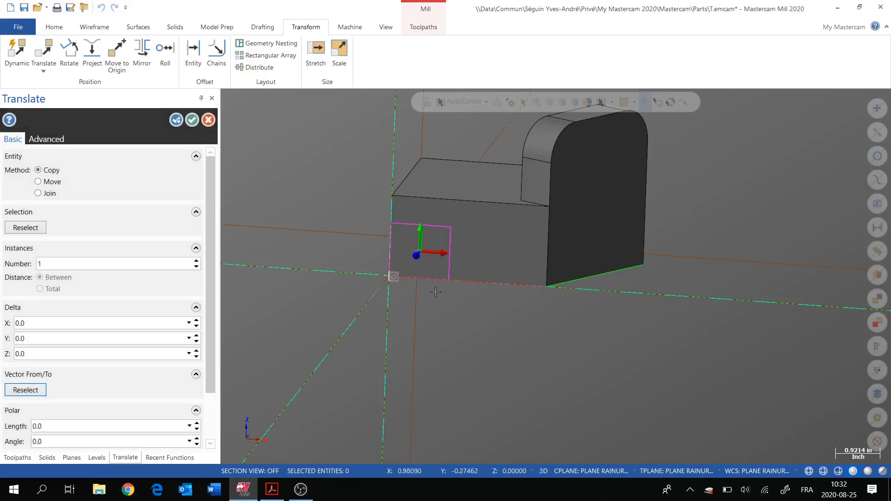
scroll(81, 383, "down", 3)
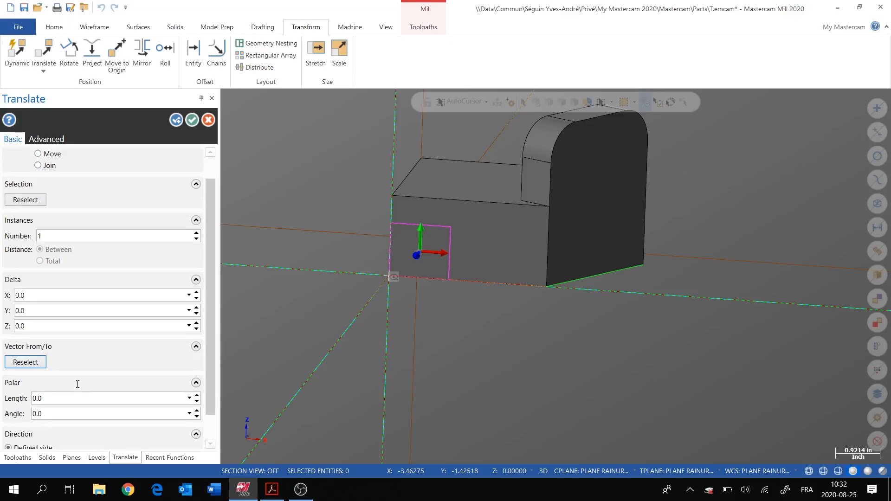
scroll(82, 390, "up", 3)
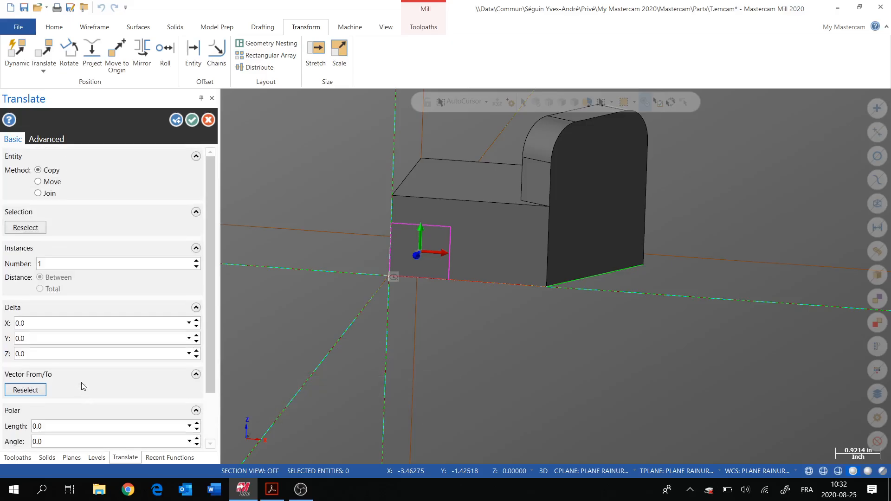
Move the groove rectangle 1.025 in along X, without copying it, and accept the translation.
left_click(40, 184)
scroll(106, 300, "down", 1)
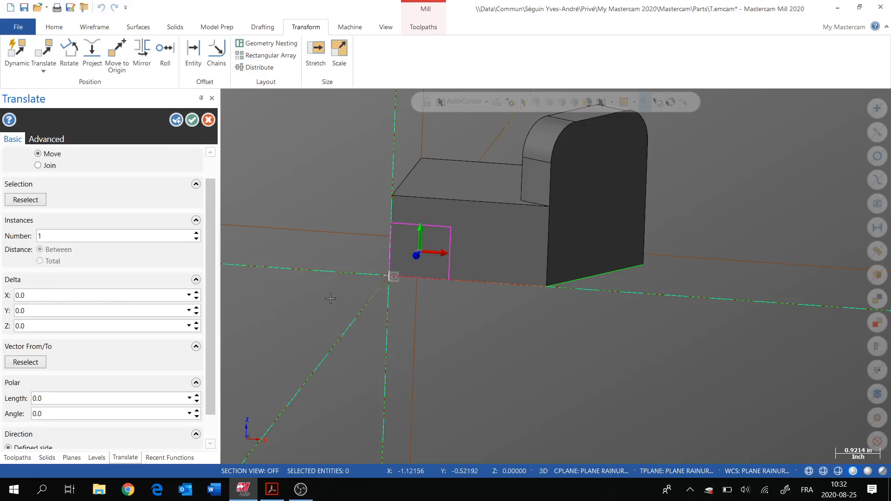
left_click(36, 296)
type("1")
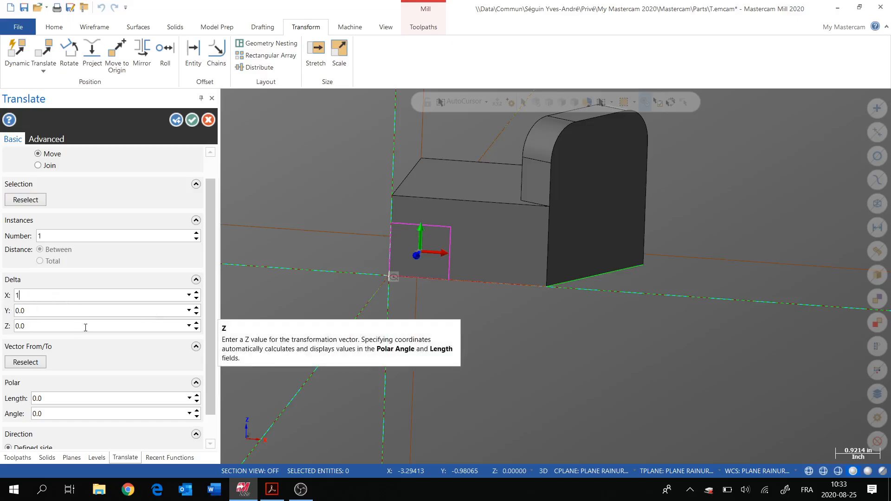
type(".025")
key("Return")
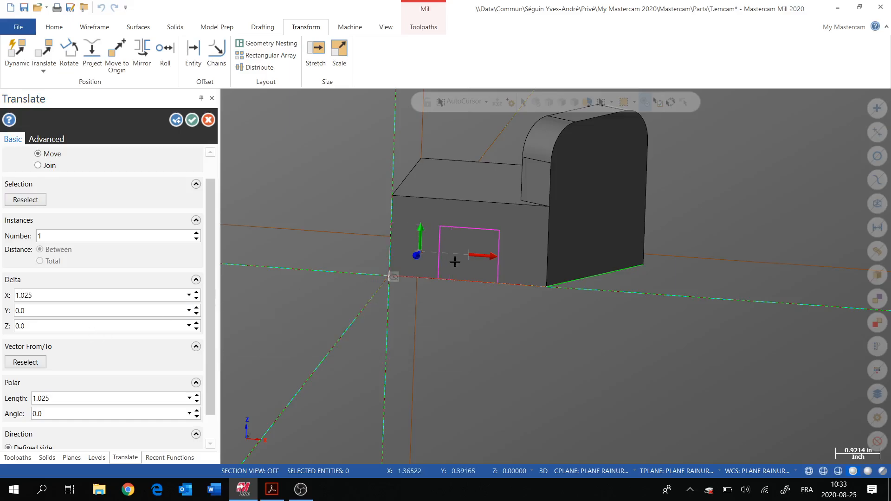
left_click(192, 121)
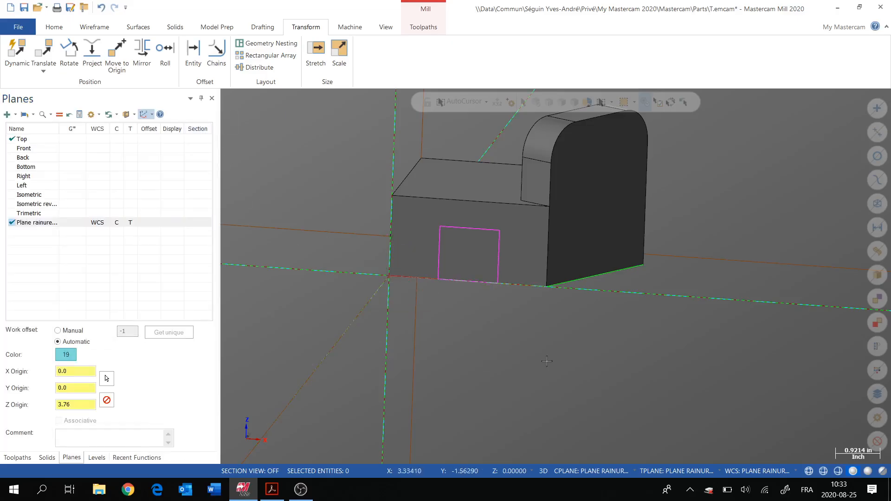
Start a solid Extrude operation with the groove rectangle as its chain.
middle_click_drag(474, 361, 325, 274)
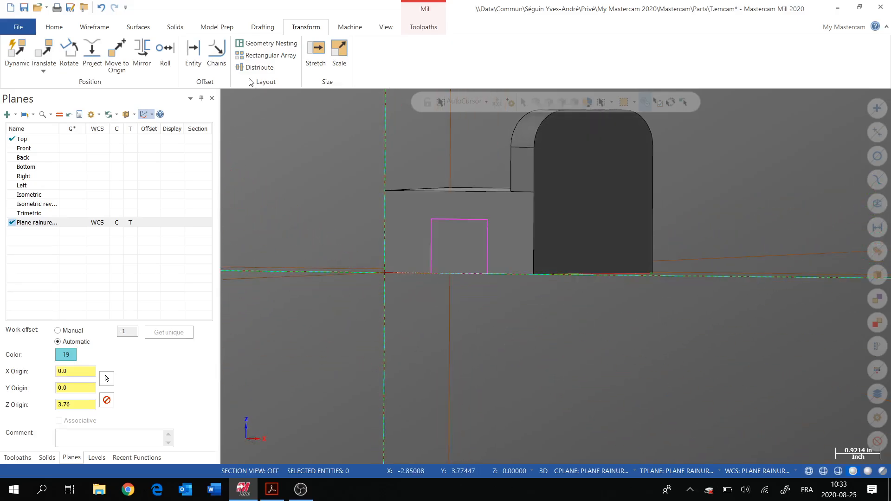
left_click(175, 28)
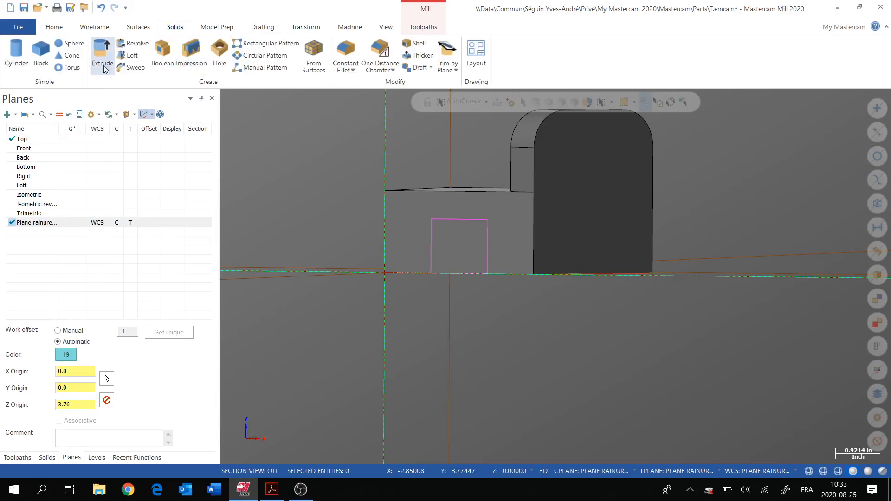
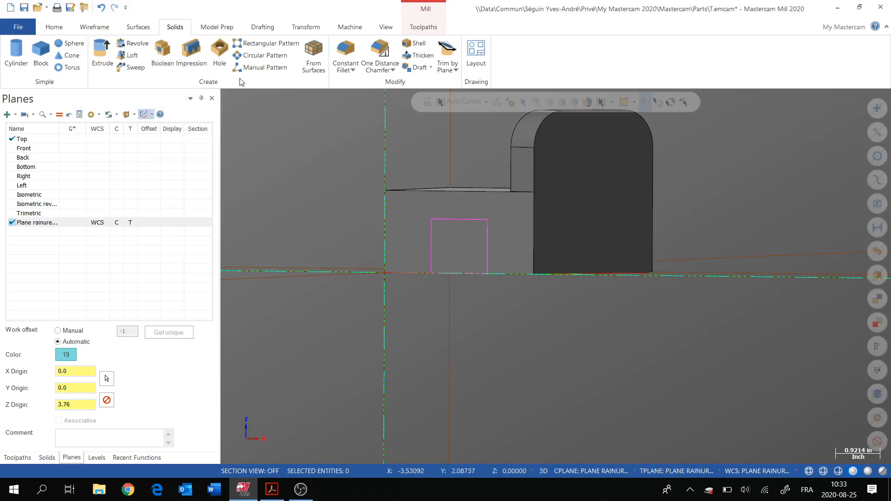
left_click(103, 50)
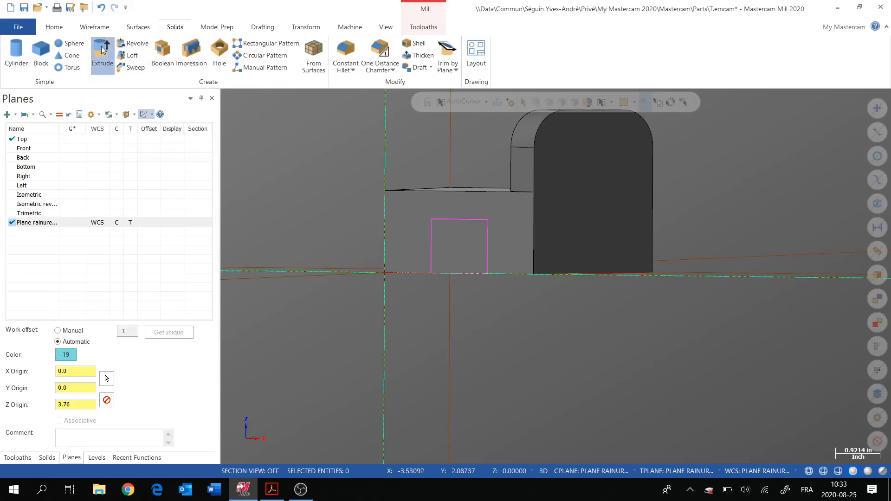
left_click(440, 267)
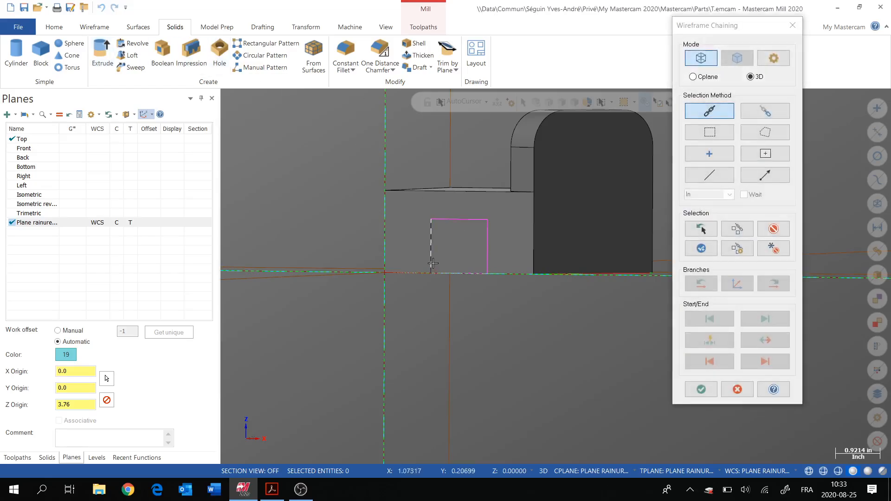
left_click(699, 391)
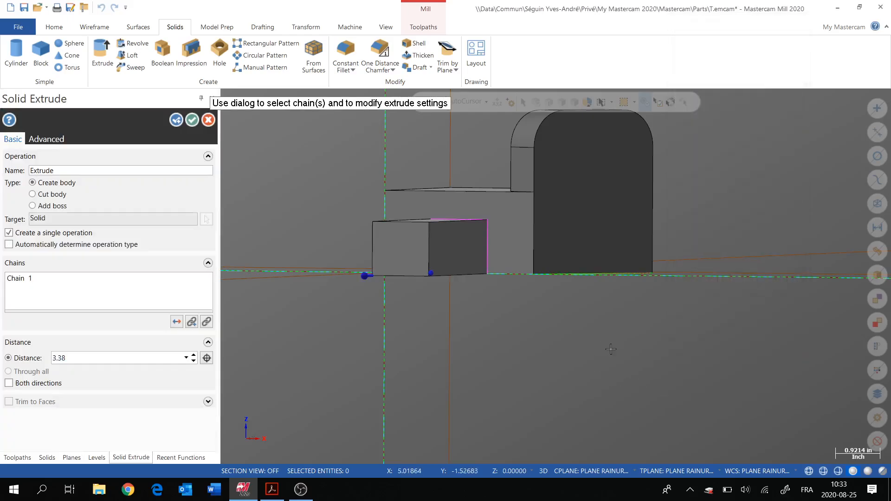
Reverse the groove extrusion so it runs through the base, extending it to a distance of about 7.23 in.
middle_click_drag(611, 349, 435, 333)
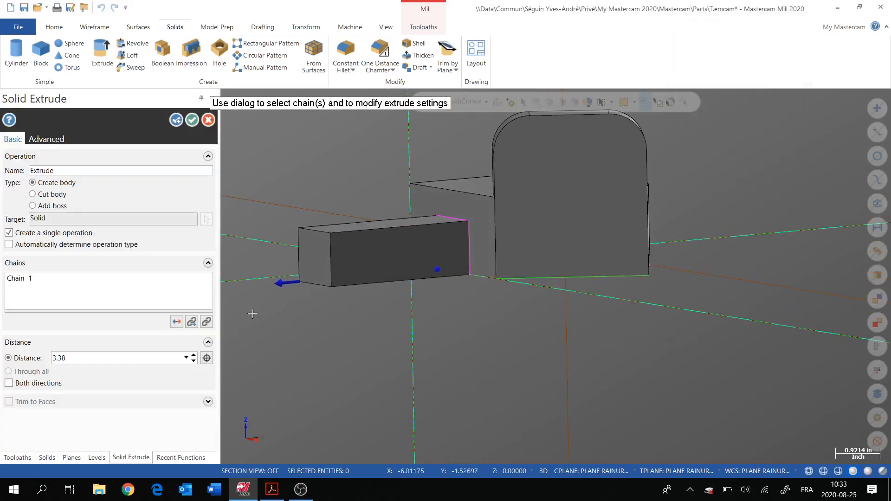
left_click(283, 283)
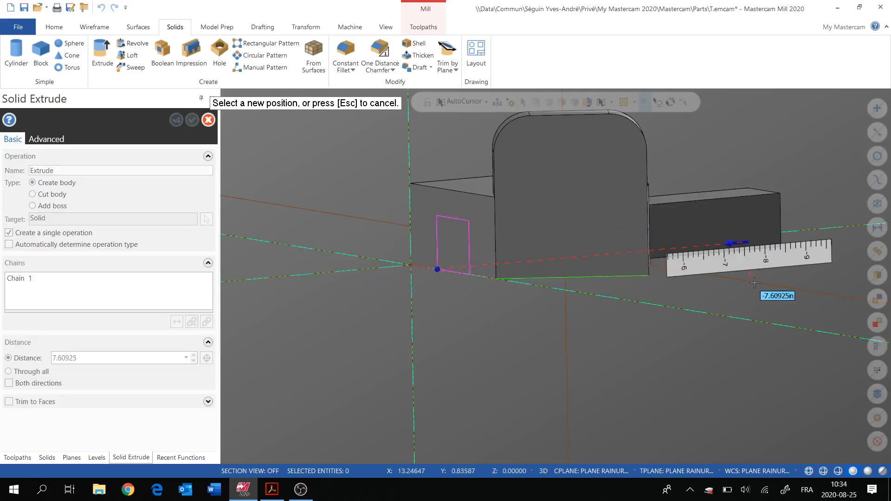
left_click(734, 294)
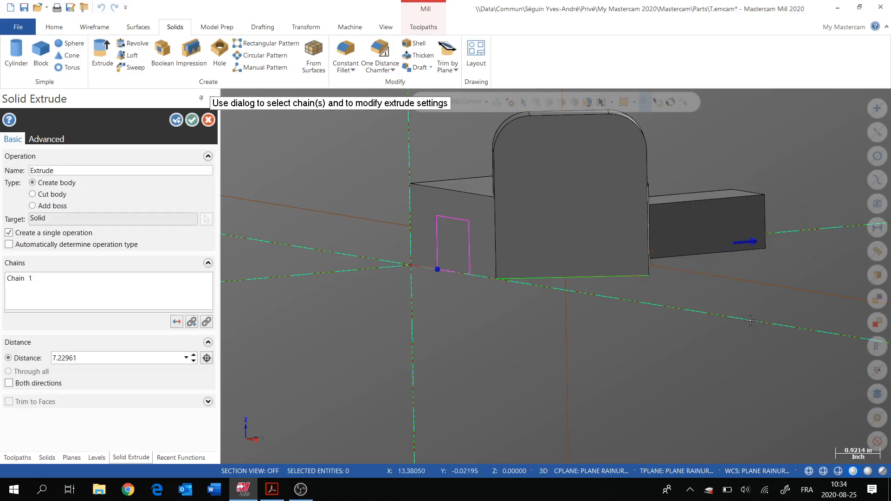
middle_click_drag(734, 294, 708, 320)
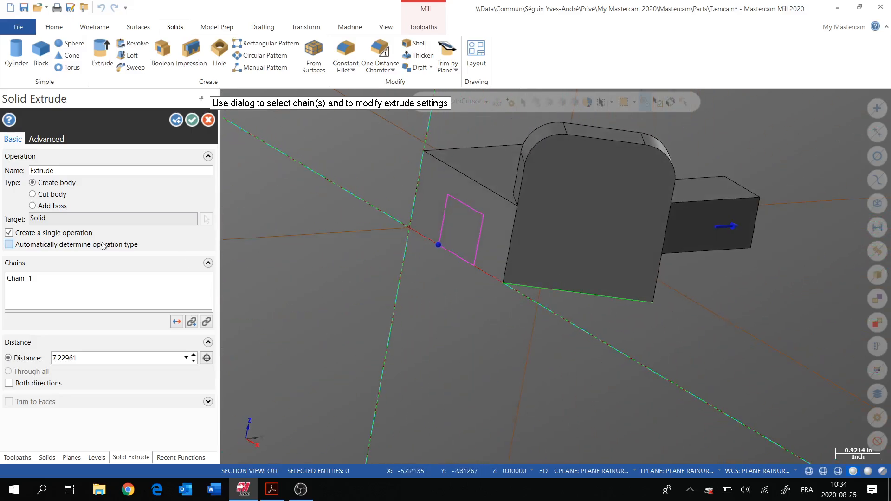
Cut the solid body by extruding the rectangular groove profile as a single cut-body operation.
left_click(33, 194)
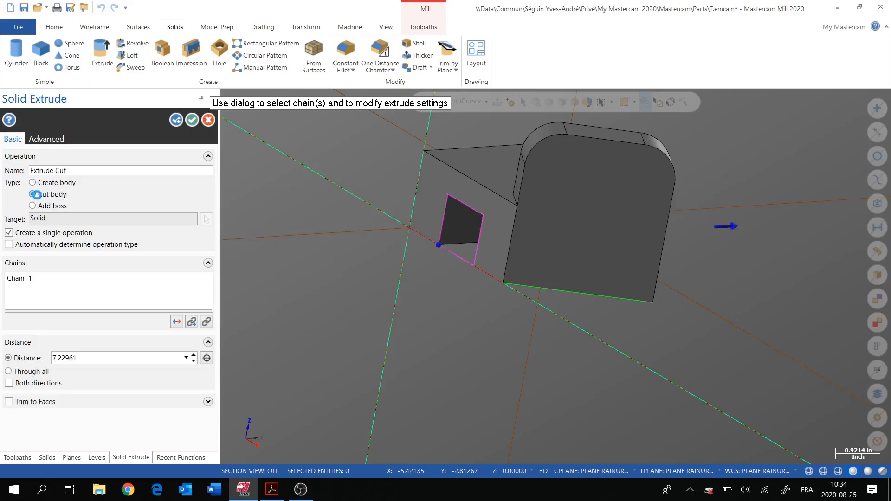
mouse_move(525, 326)
middle_mouse_down()
mouse_move(483, 285)
mouse_move(306, 267)
mouse_move(547, 318)
mouse_move(521, 327)
mouse_move(538, 319)
middle_mouse_up()
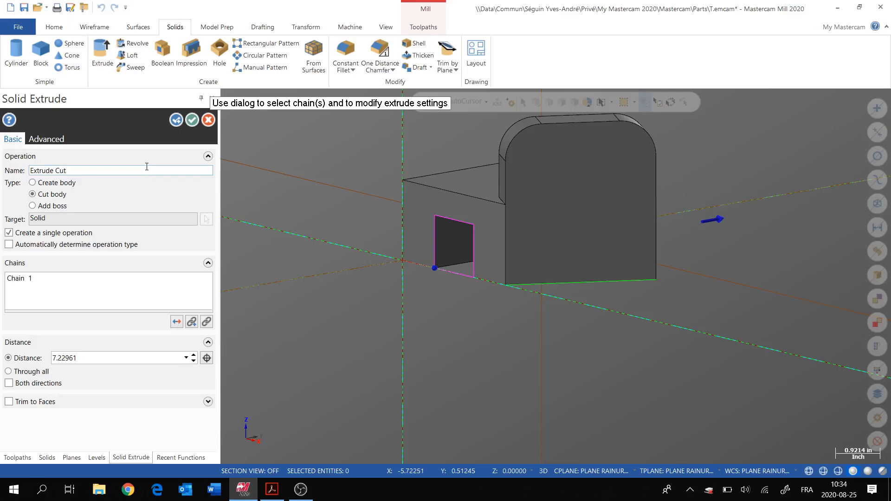
left_click(193, 120)
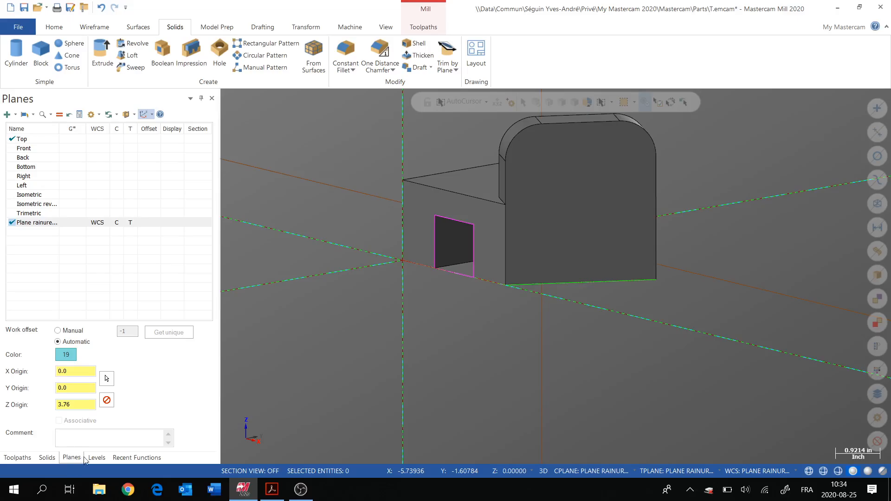
Start a new dynamic plane and place its origin at the lower corner where the grooved side meets the upright plate.
left_click(96, 457)
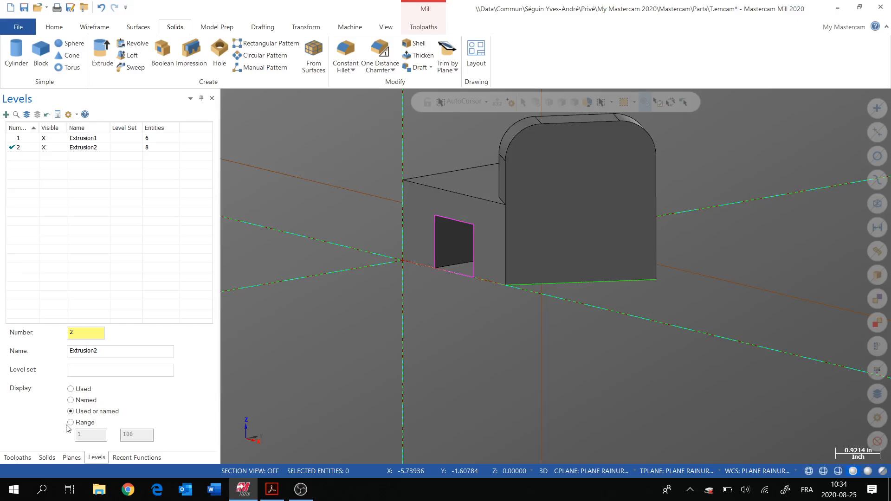
mouse_move(350, 315)
middle_mouse_down()
mouse_move(384, 299)
mouse_move(424, 337)
mouse_move(407, 322)
mouse_move(413, 315)
mouse_move(392, 308)
mouse_move(368, 317)
mouse_move(420, 325)
middle_mouse_up()
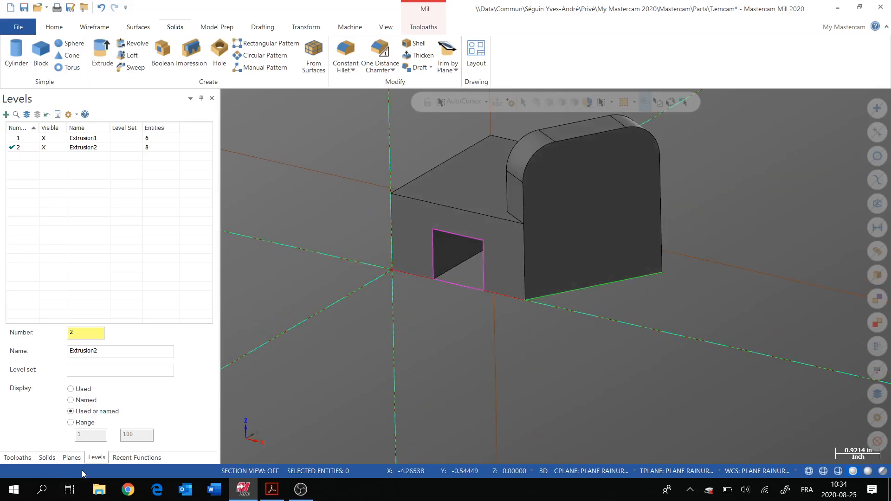
left_click(71, 459)
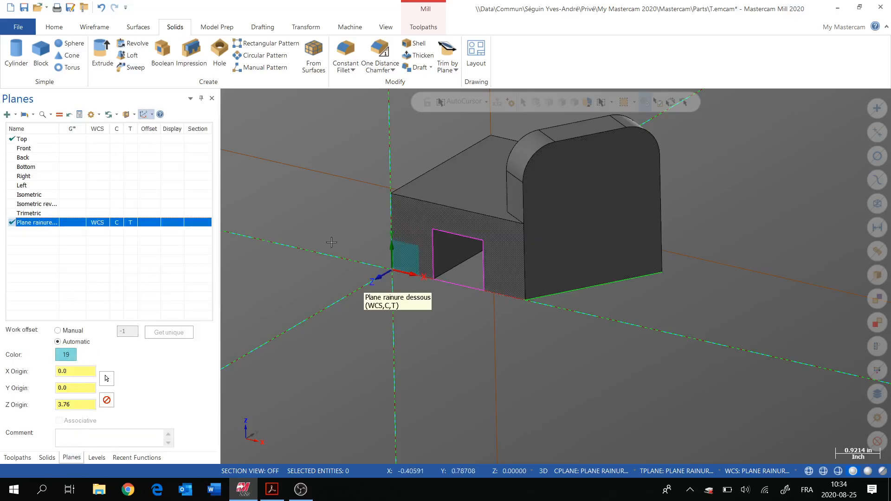
left_click(7, 114)
left_click(22, 205)
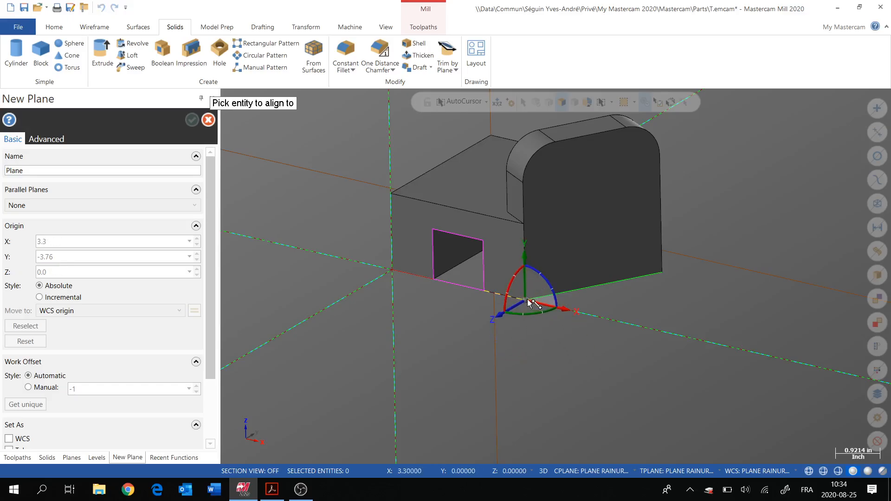
left_click(528, 299)
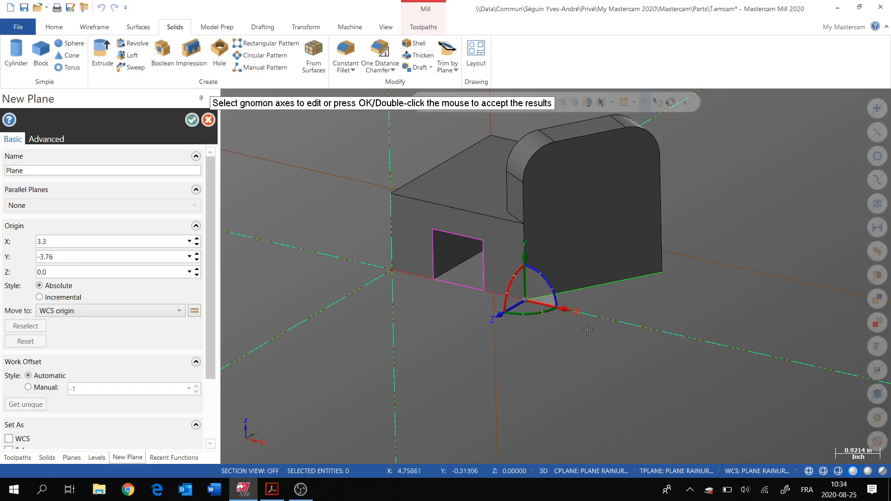
Align the new plane with the upright plate's front face, X along its bottom edge, and name it Plane de devant.
middle_click_drag(587, 330, 529, 345)
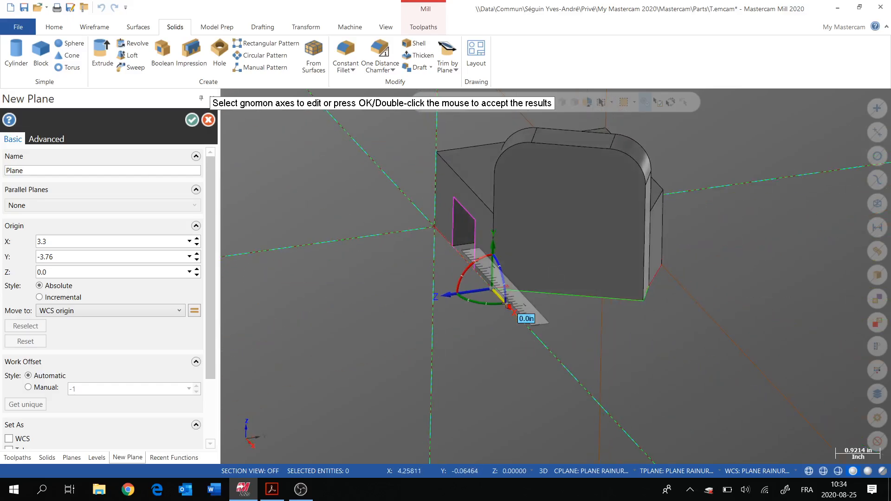
scroll(508, 308, "up", 2)
scroll(509, 309, "up", 1)
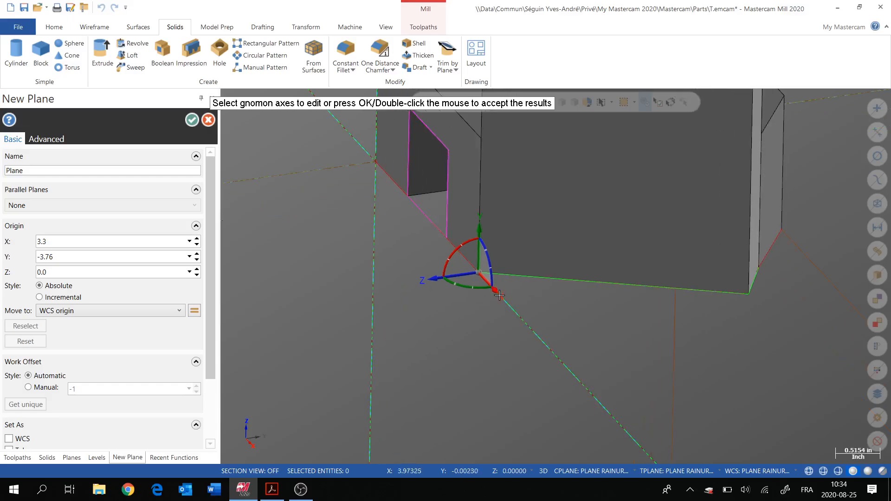
left_click(479, 273)
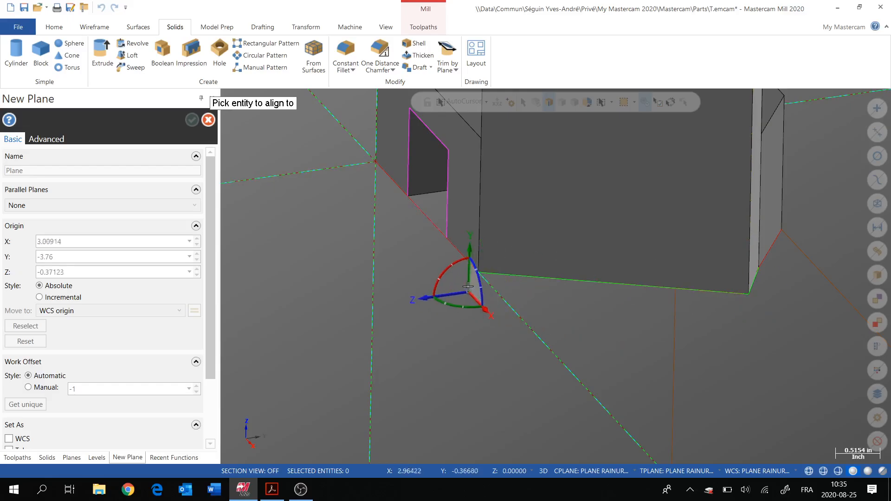
left_click(481, 278)
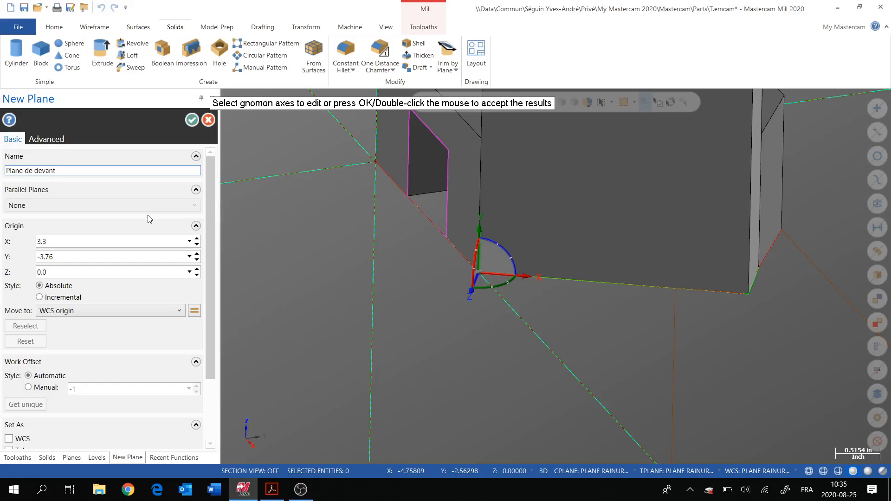
left_click(192, 122)
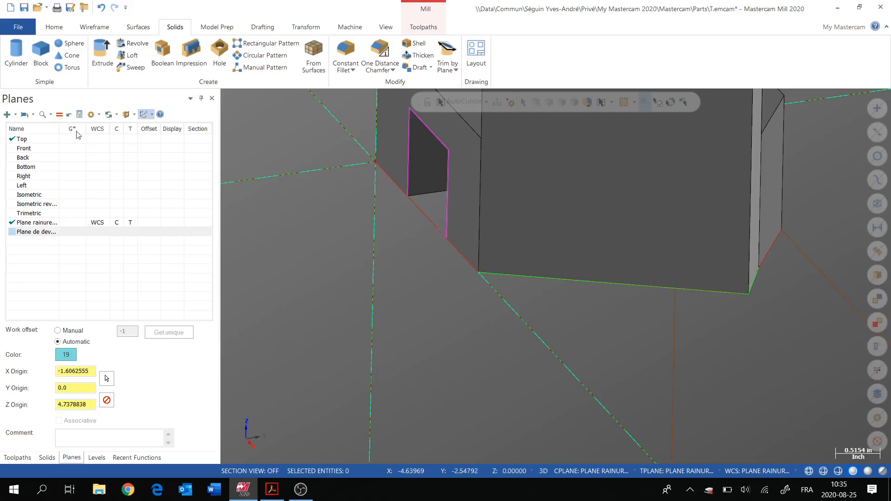
Set Plane de devant as the WCS, construction plane and tool plane.
left_click(59, 115)
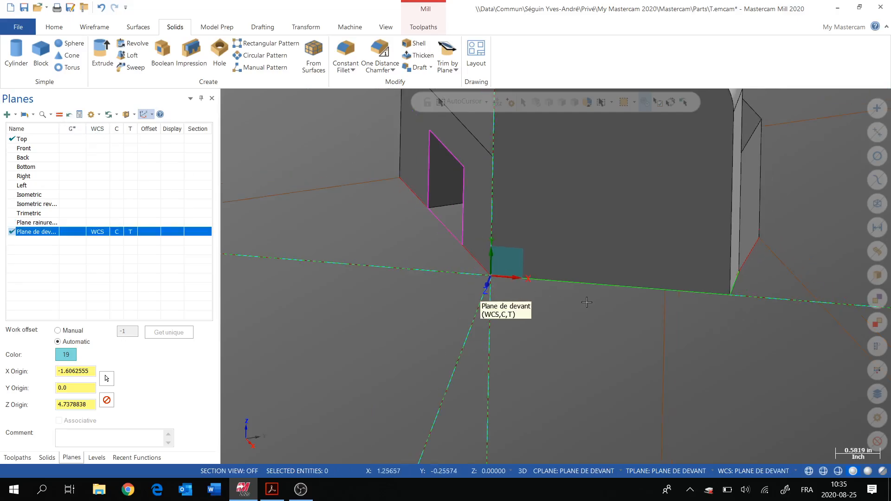
scroll(587, 302, "down", 3)
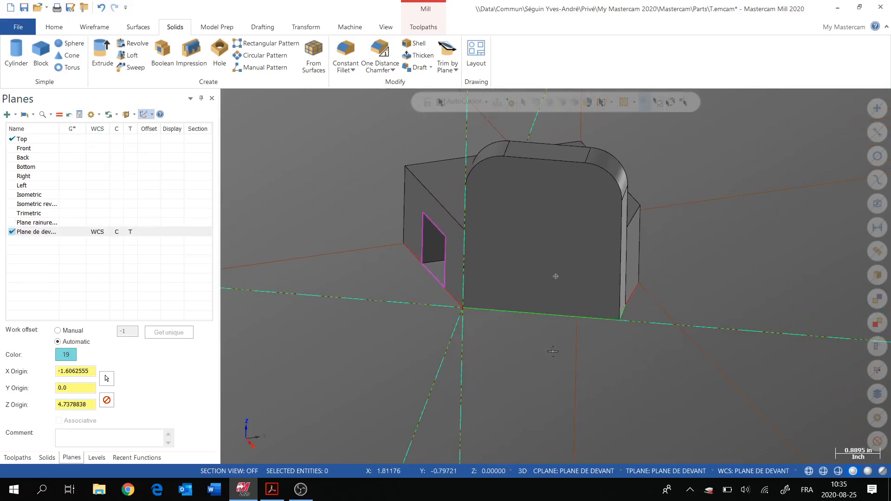
middle_click_drag(553, 351, 559, 337)
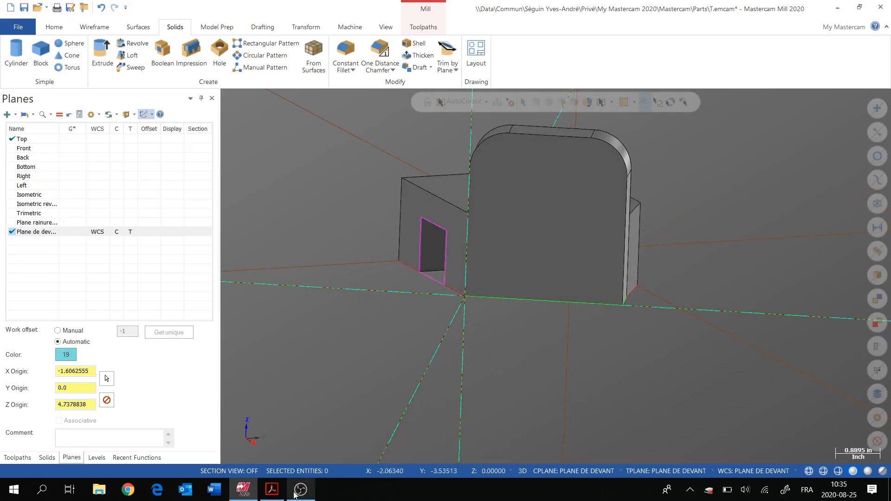
Check the PGAO.PDF drawing in Acrobat Reader and, back in Mastercam, translate a copy of the plate's bottom edge line by 1.0 in Y.
left_click(272, 490)
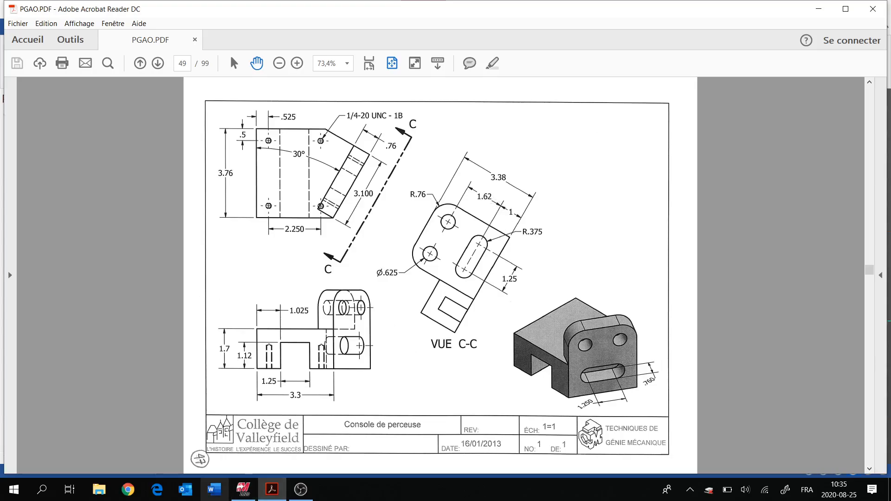
left_click(243, 490)
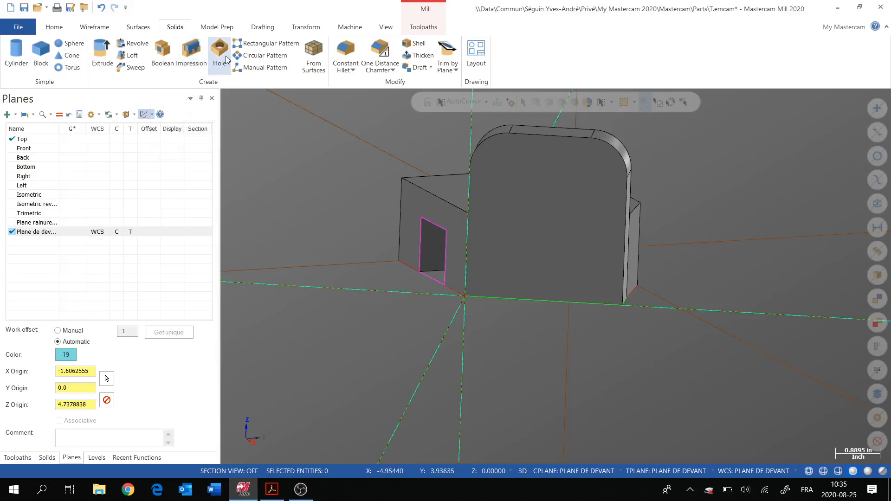
left_click(286, 31)
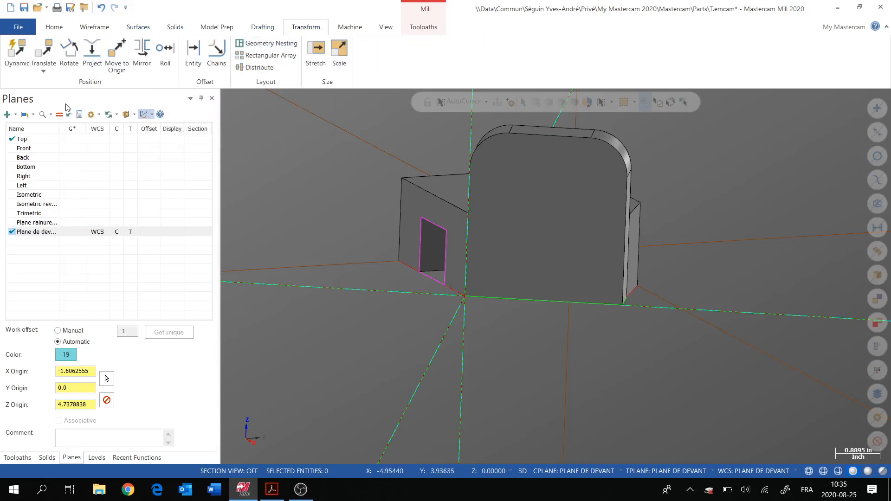
left_click(43, 49)
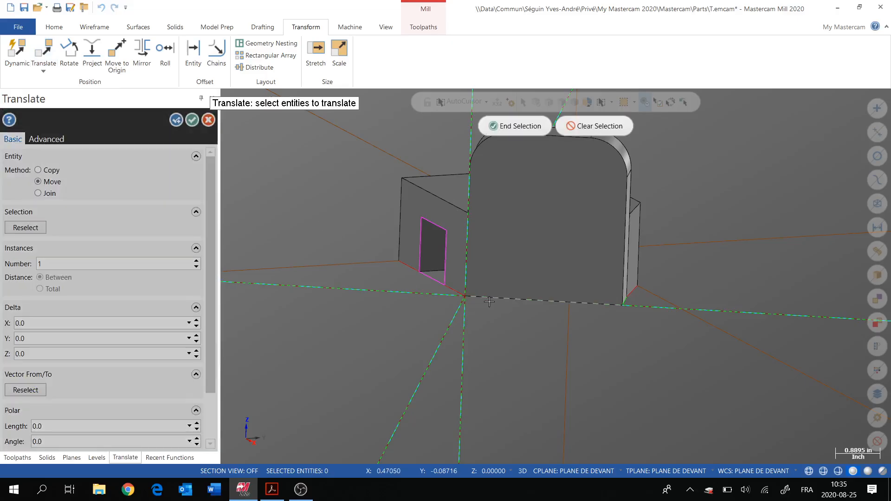
left_click(506, 223)
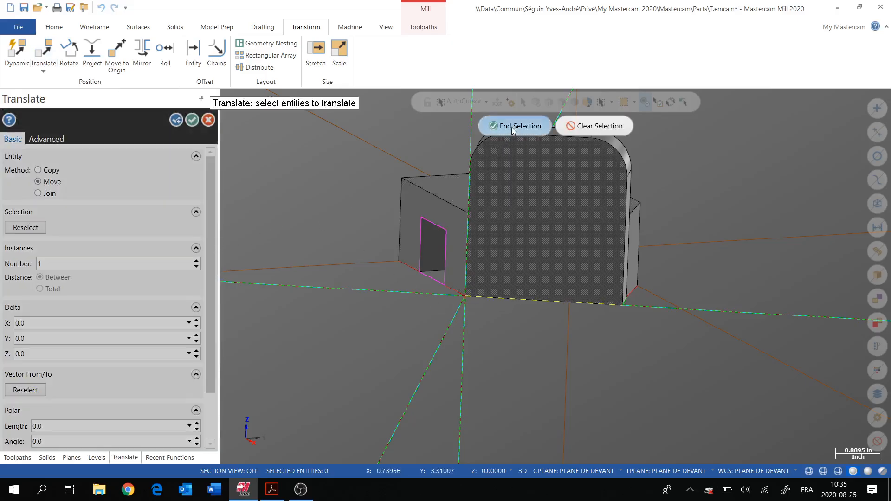
left_click(513, 128)
left_click(50, 171)
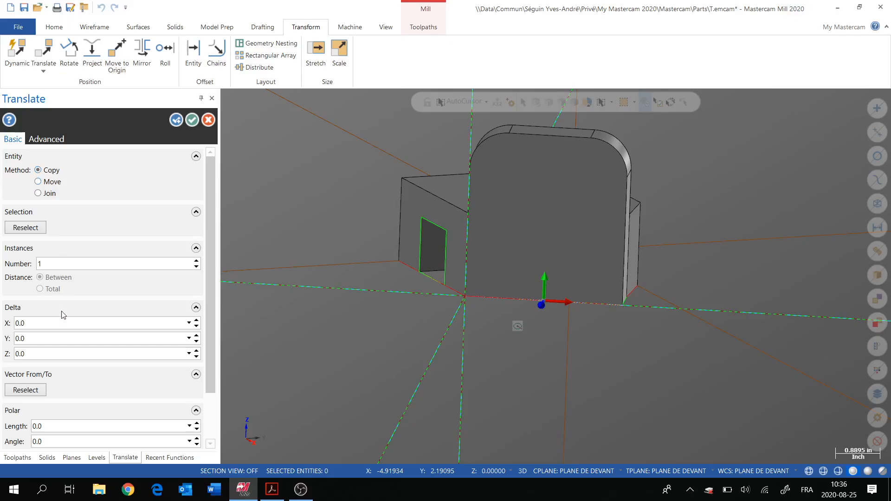
left_click_drag(41, 341, 10, 343)
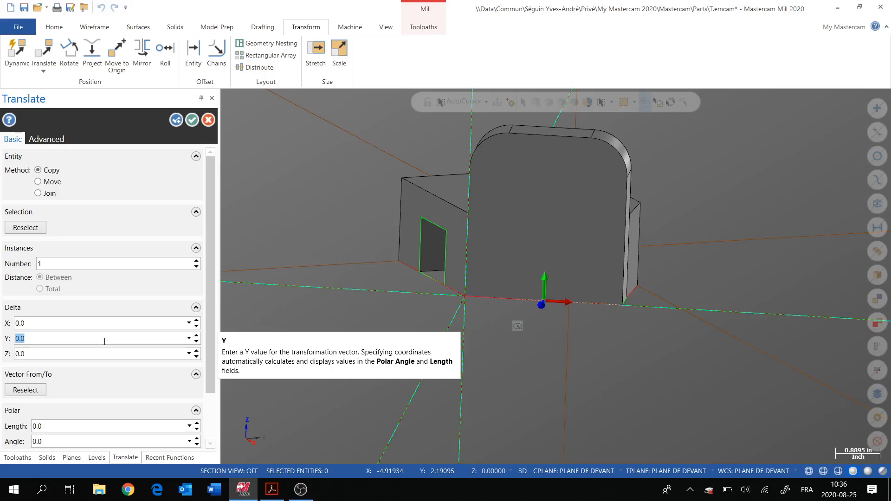
key("Return")
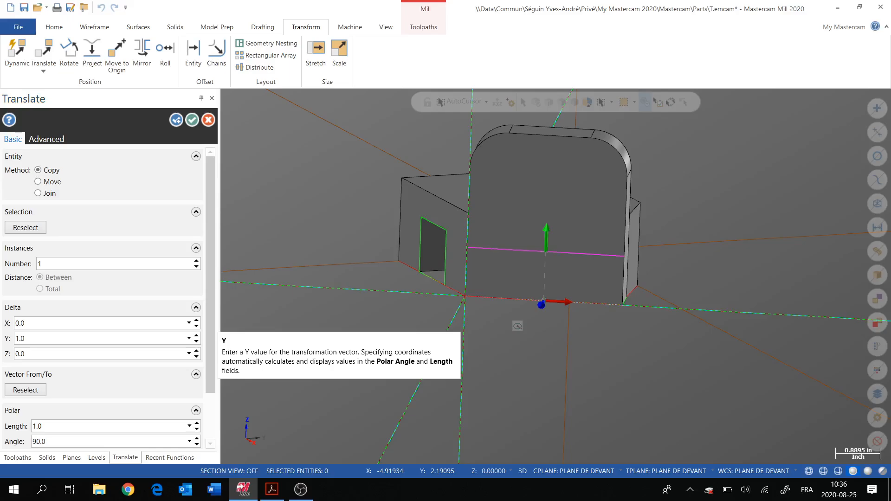
left_click(177, 121)
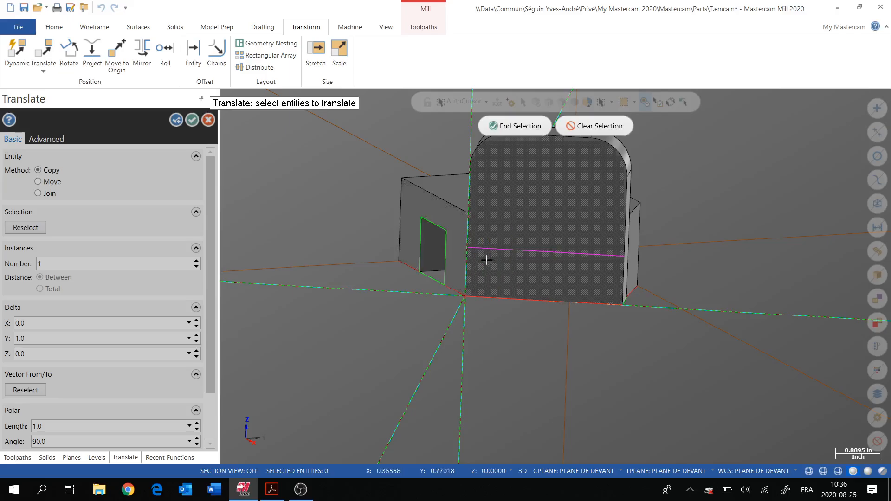
Translate a copy of the slot-height line 1.62 further in Y on the plate's front face.
left_click(515, 126)
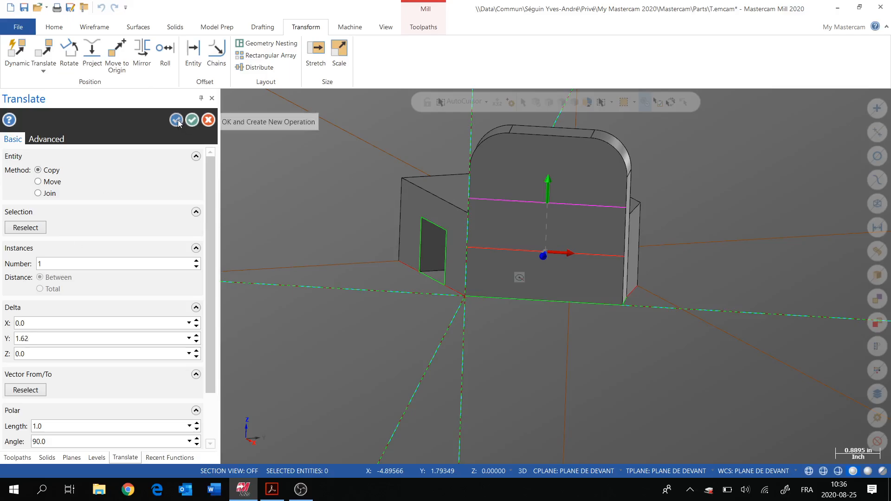
key("Return")
left_click(192, 120)
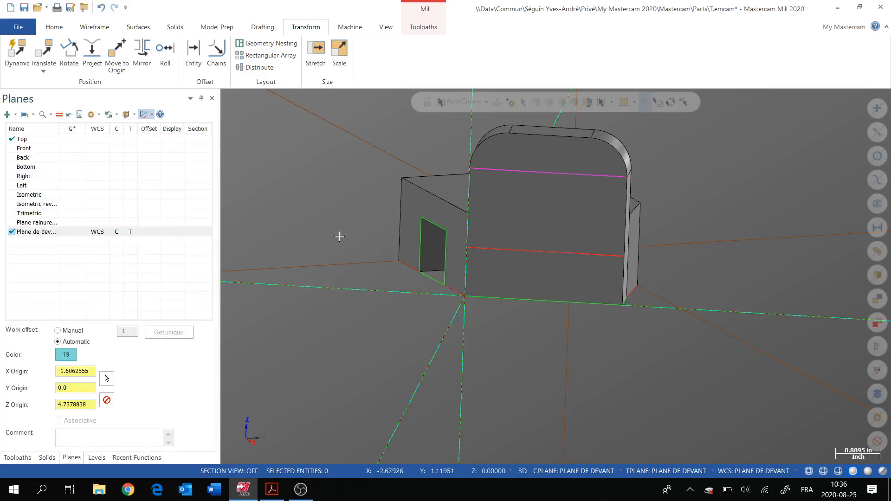
middle_click_drag(360, 241, 557, 218)
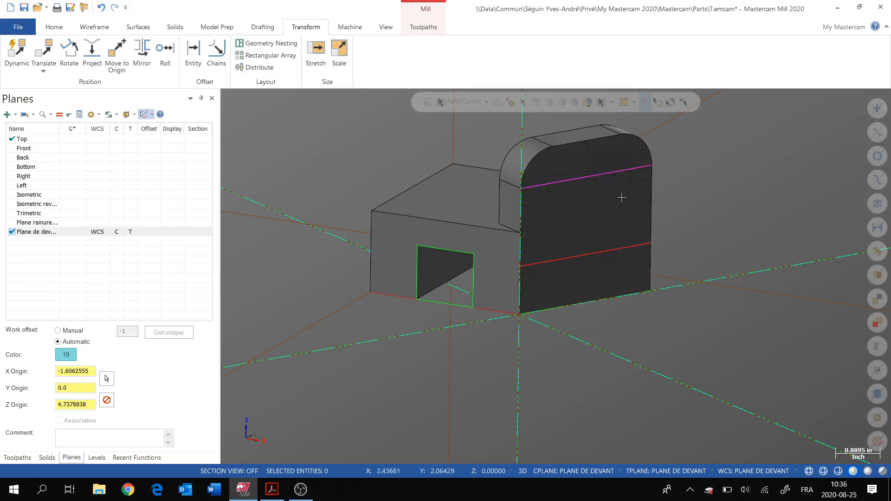
middle_click_drag(622, 209, 553, 185)
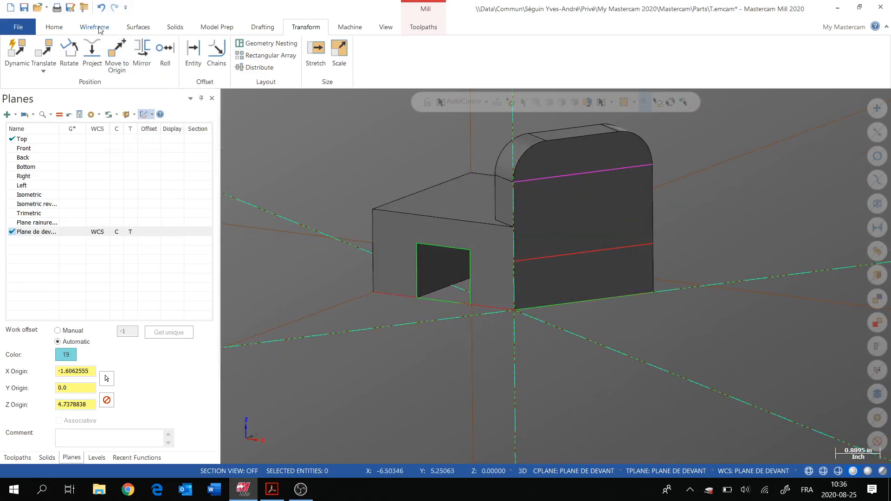
left_click(96, 27)
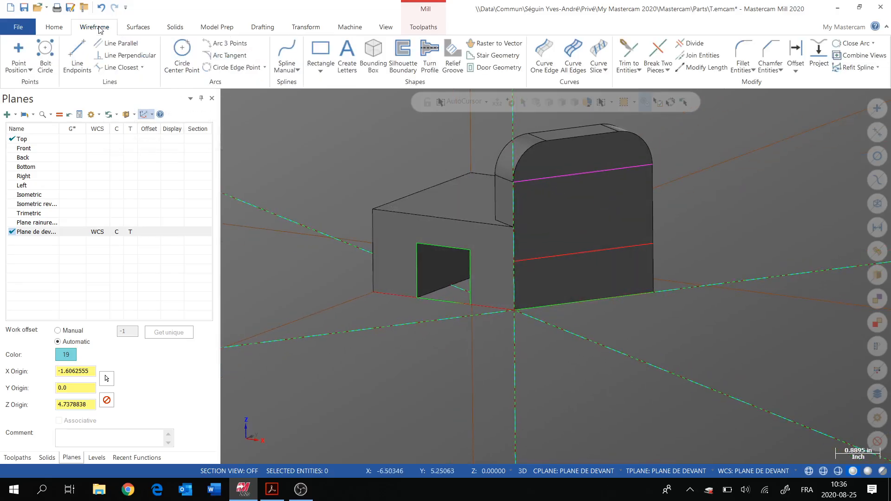
left_click(175, 27)
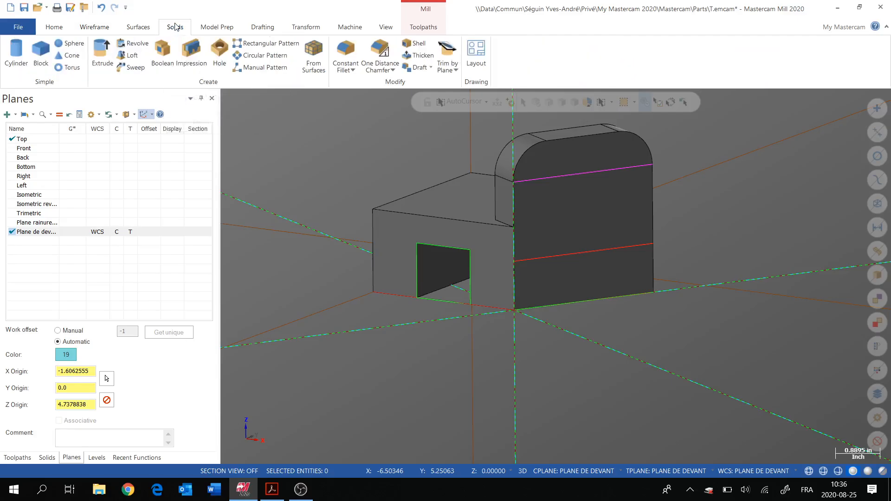
left_click(13, 56)
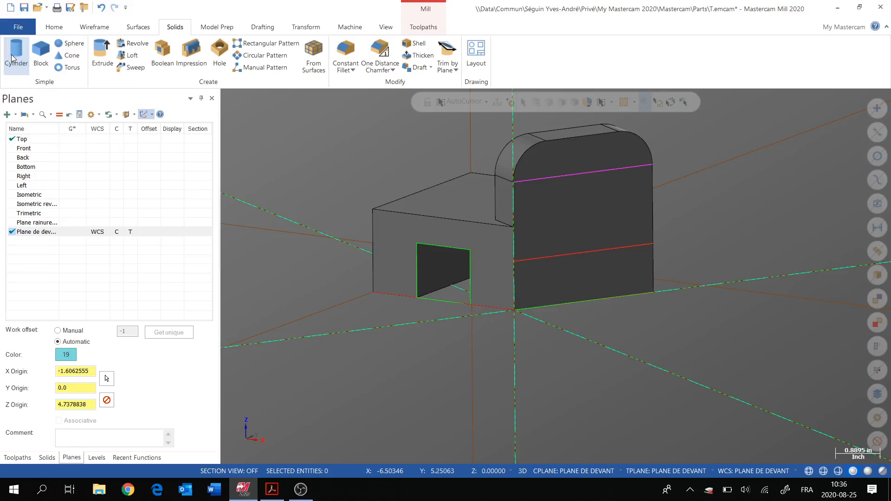
left_click(207, 120)
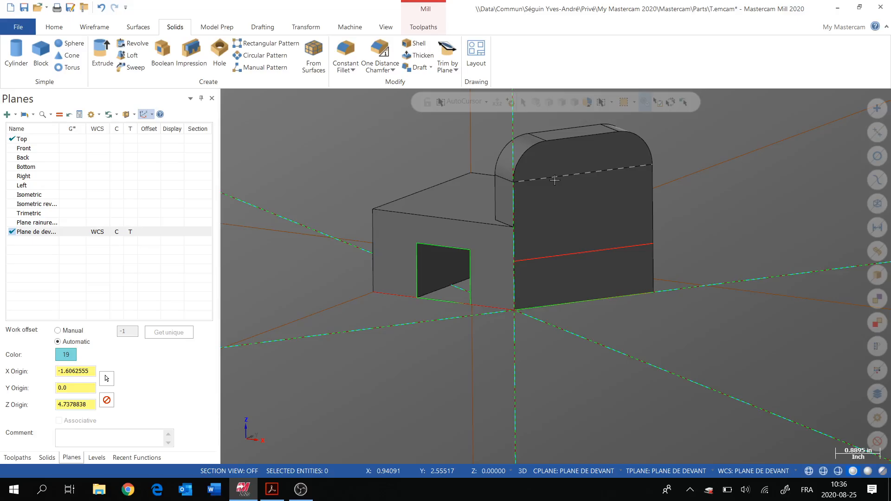
middle_click_drag(537, 208, 472, 200)
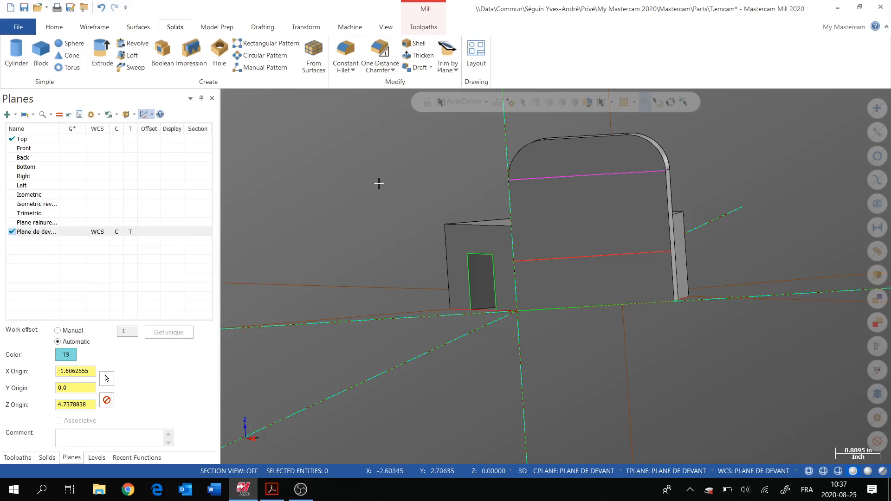
Draw a vertical line from the plane origin up along the plate's left edge, extending past the start of the rounded corner.
left_click(306, 26)
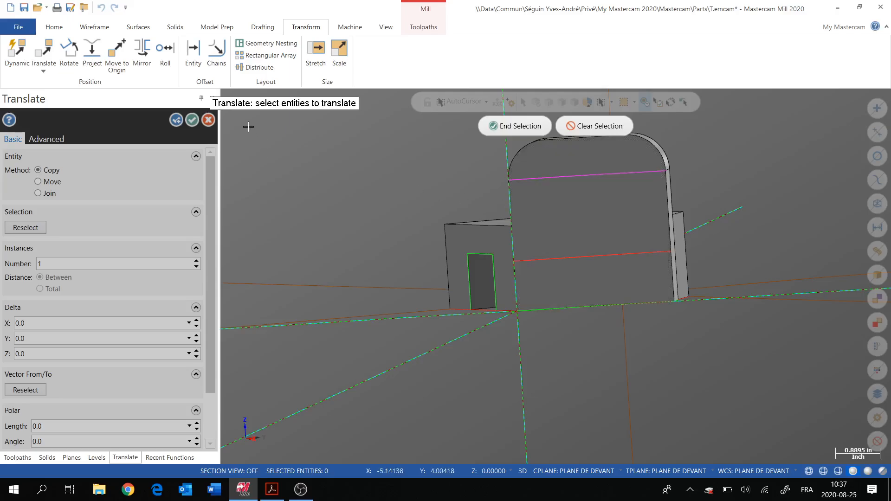
key("Escape")
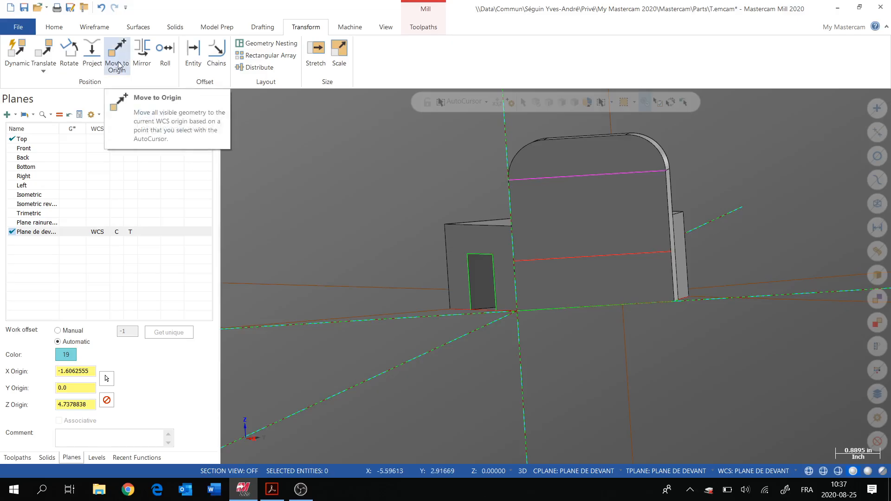
left_click(93, 28)
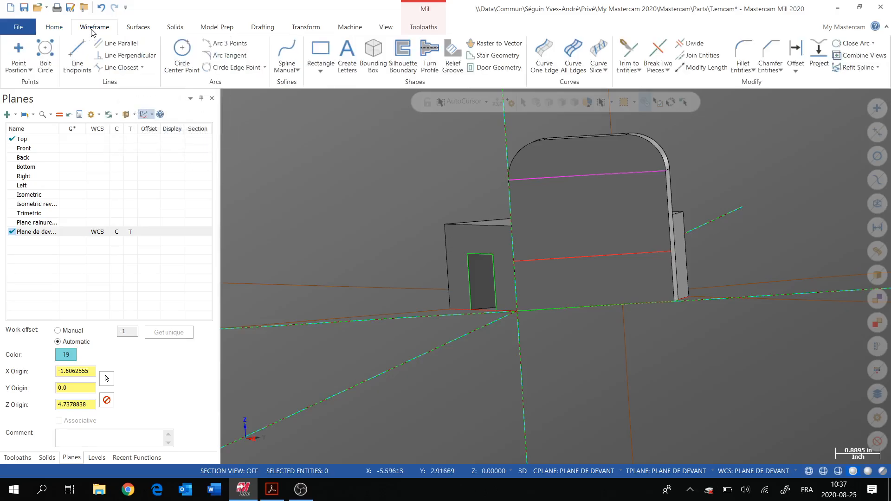
left_click(77, 52)
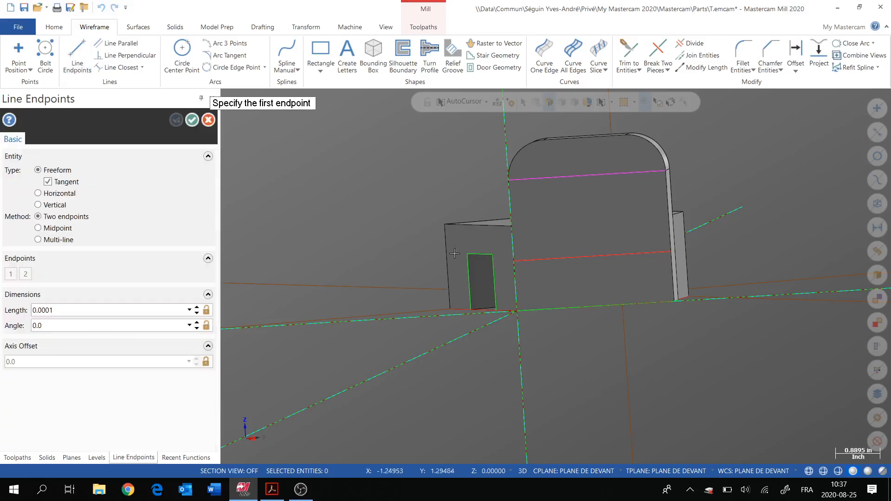
left_click(516, 311)
key("Up")
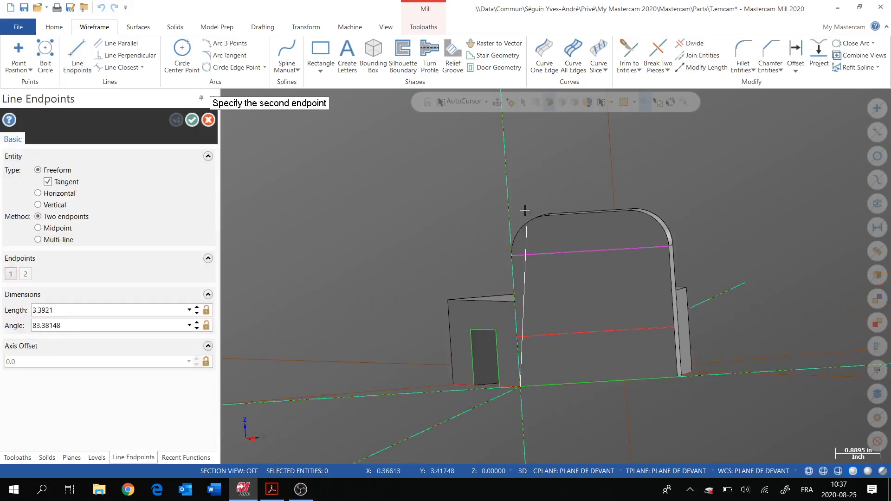
left_click(509, 191)
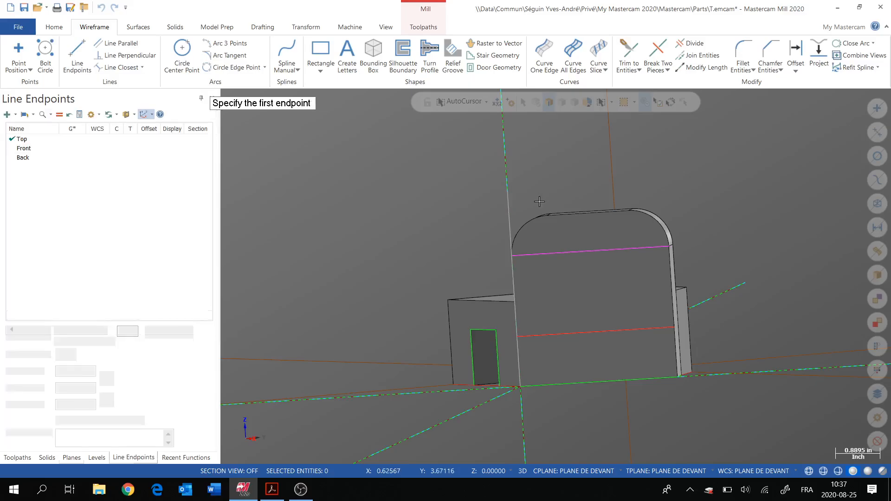
key("Escape")
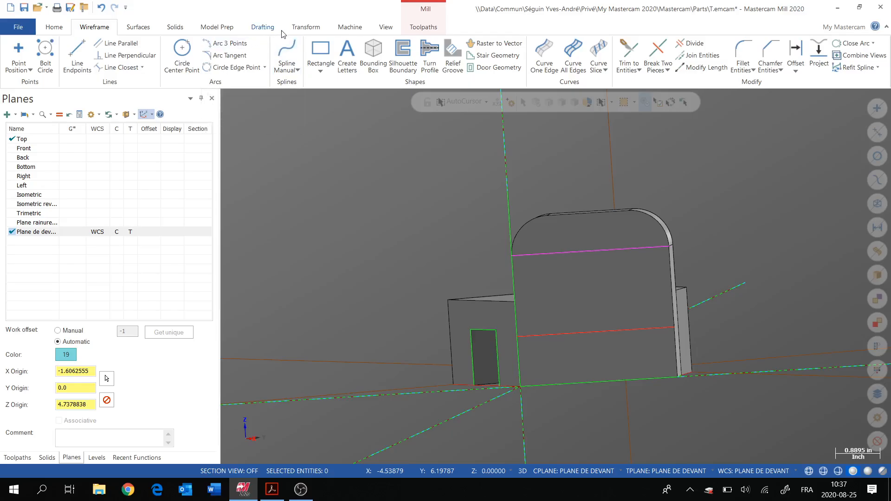
Translate a copy of the vertical line at the plate's left edge by 0.76 in X.
left_click(305, 27)
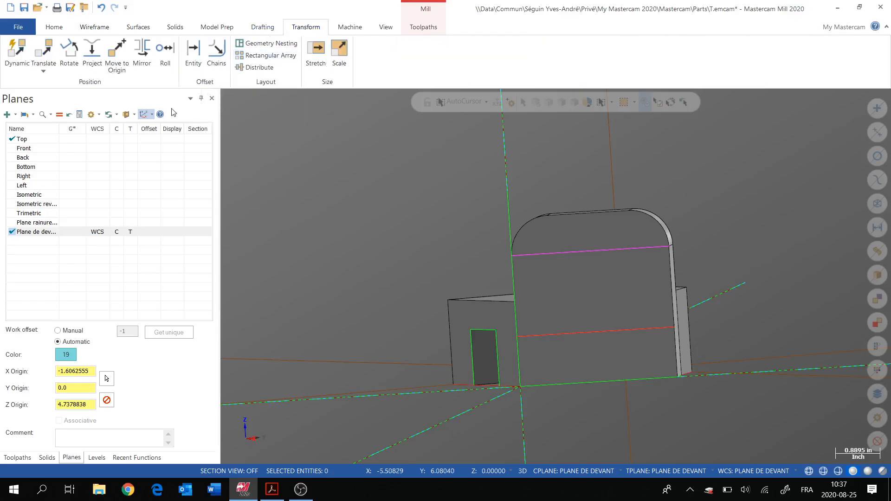
left_click(44, 49)
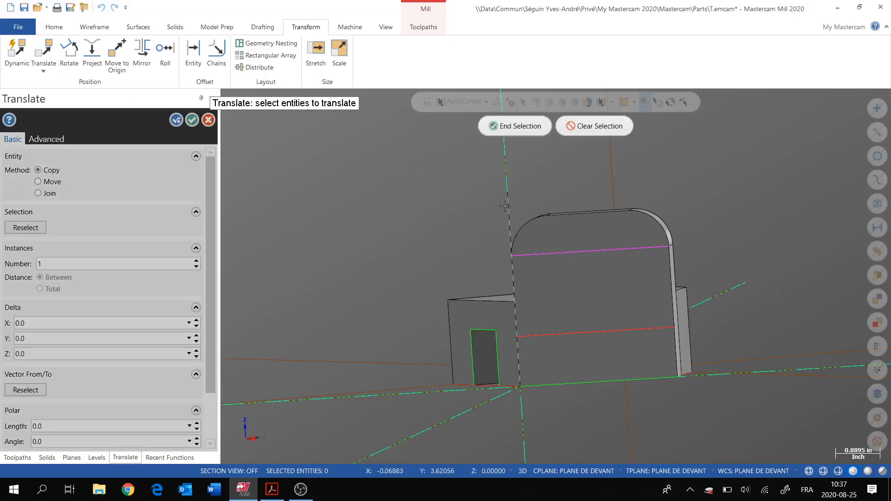
left_click(505, 204)
key("Return")
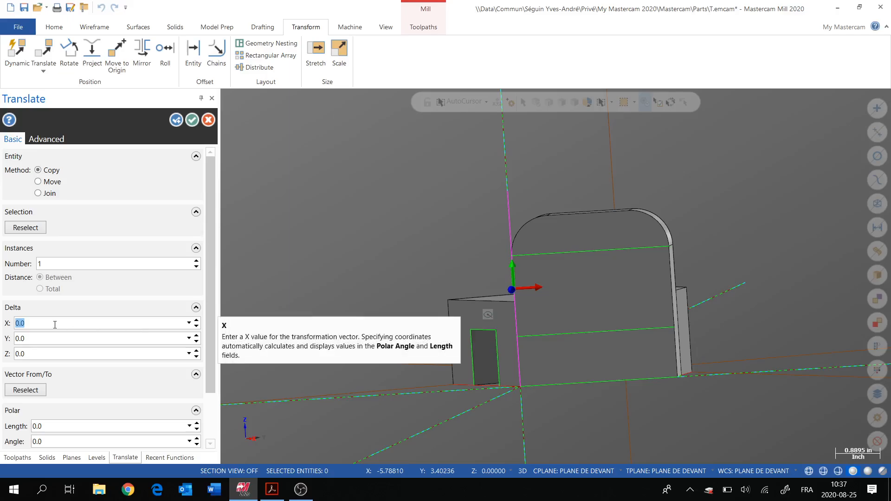
type(".76")
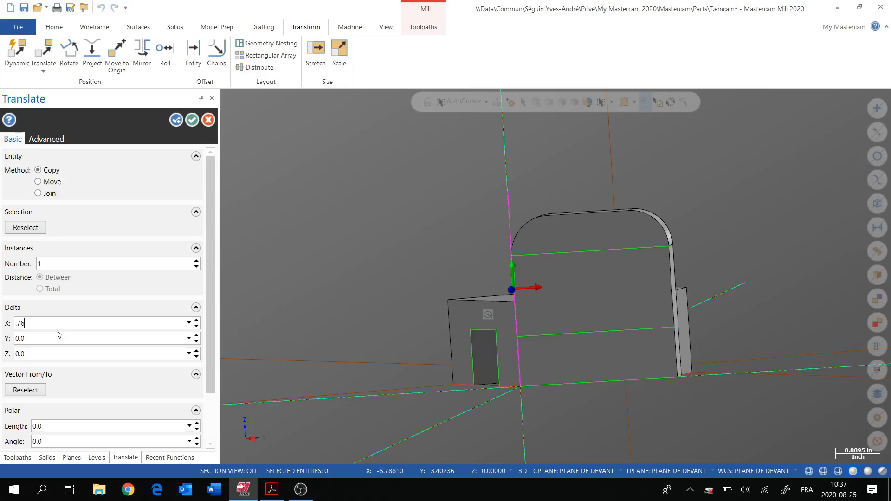
key("Return")
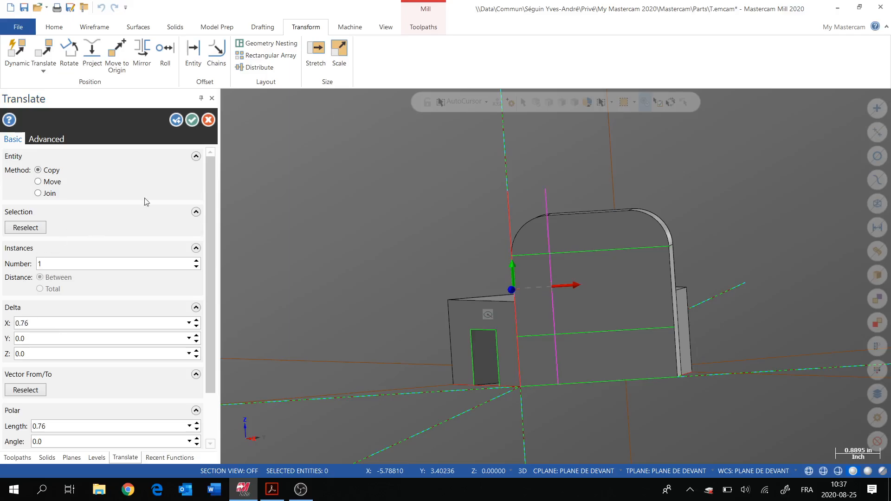
left_click(192, 120)
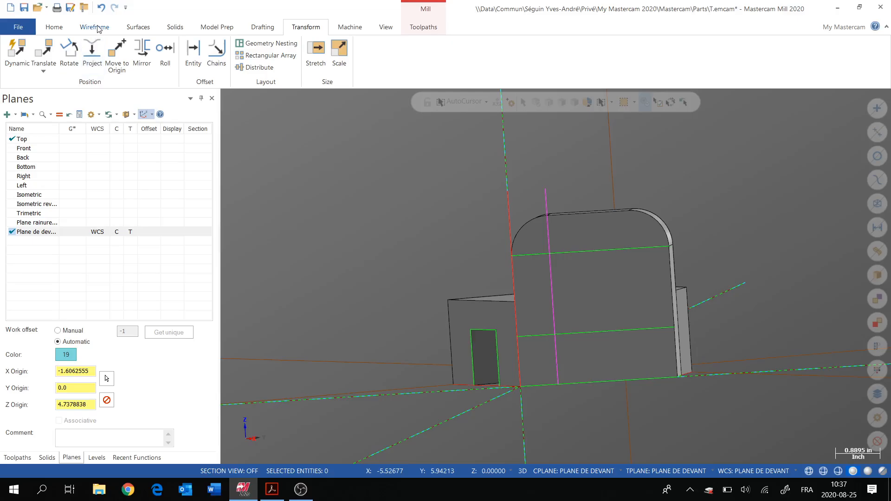
Draw a vertical line about 4.4 long from the bottom corner of the plate's right edge on the front face.
left_click(99, 29)
left_click(78, 58)
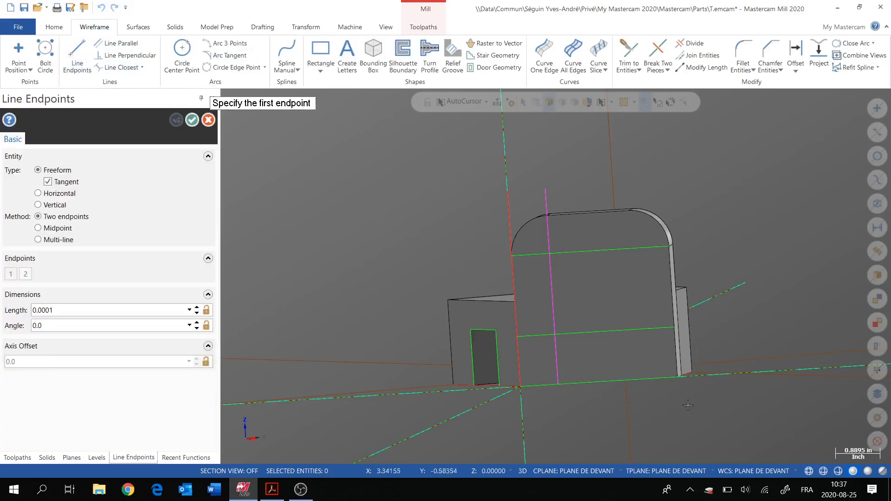
middle_click_drag(681, 395, 692, 400)
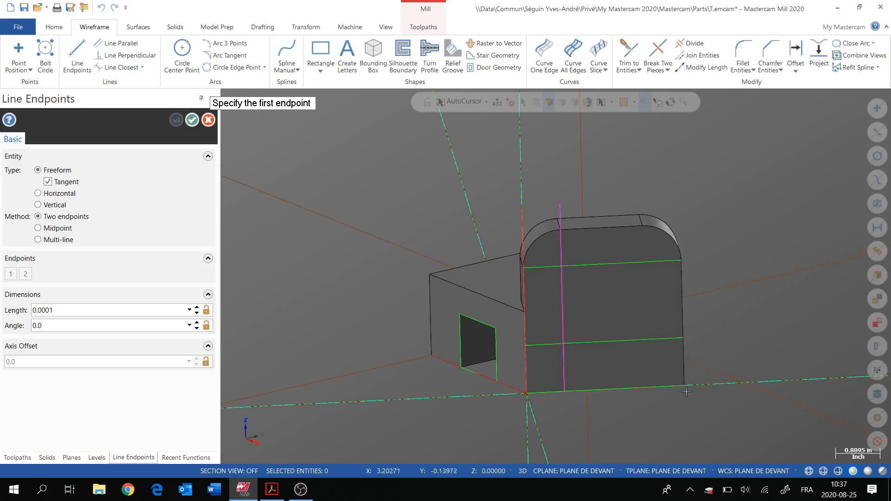
left_click(685, 385)
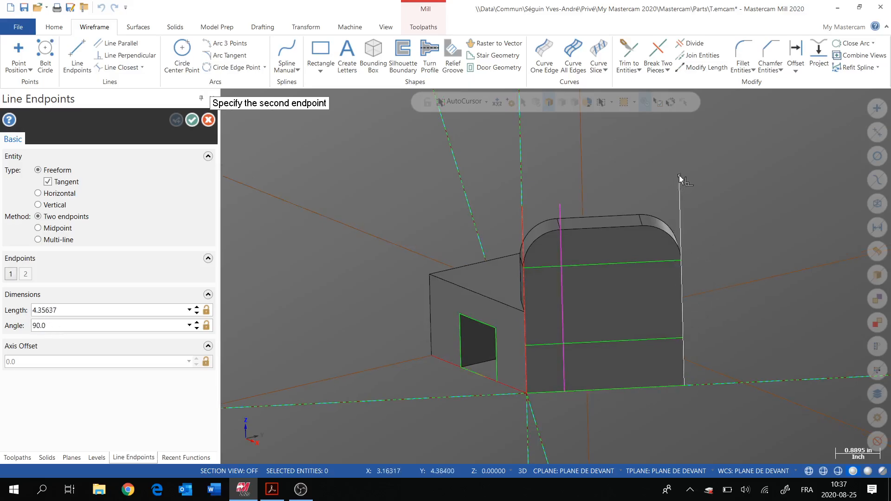
left_click(680, 175)
Translate a copy of the vertical line at the plate's right edge by -0.76 in X.
left_click(306, 27)
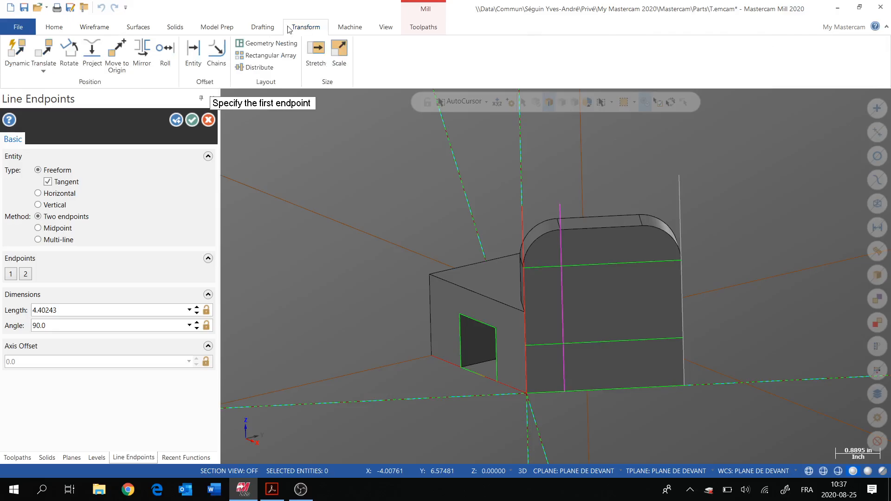
left_click(53, 62)
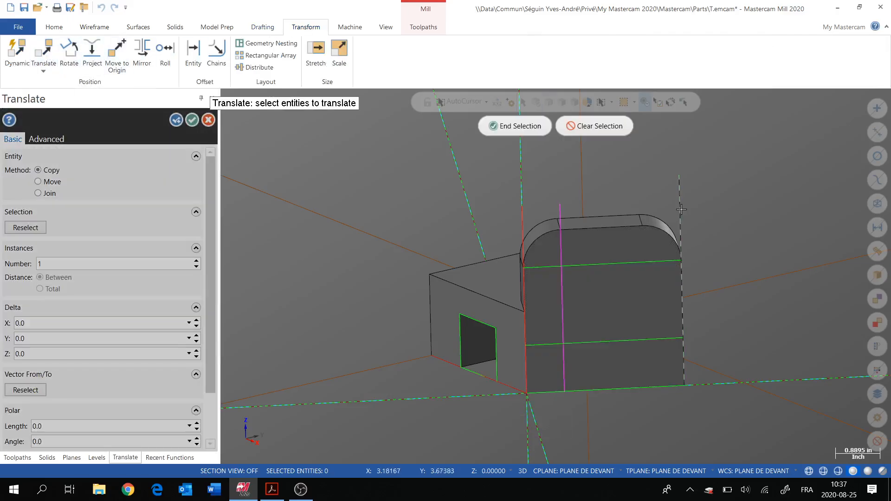
left_click(506, 126)
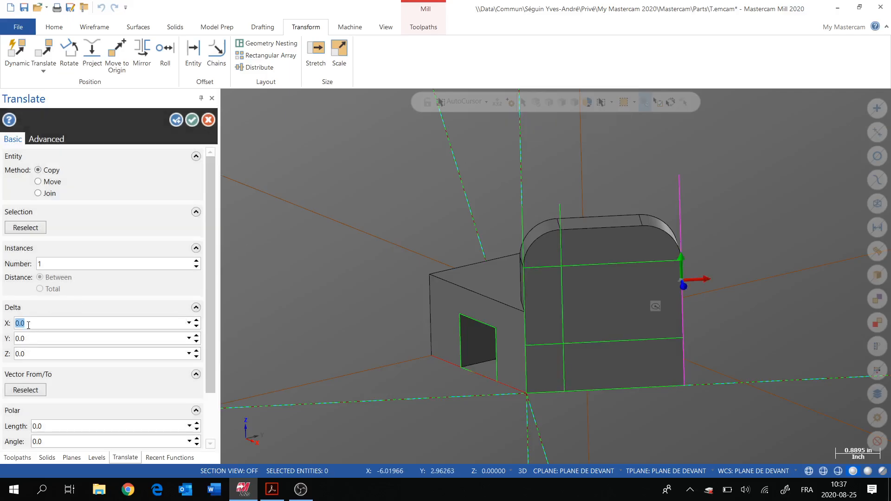
type("-.76")
key("Tab")
left_click(192, 120)
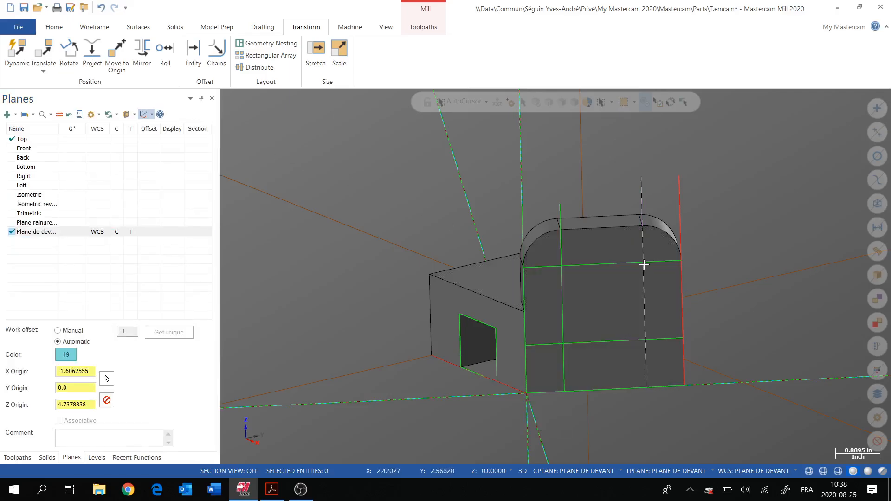
Place a solid primitive cylinder with radius 0.625 and height 0.625 where the upper horizontal line meets the left offset line.
middle_click_drag(645, 265, 510, 298)
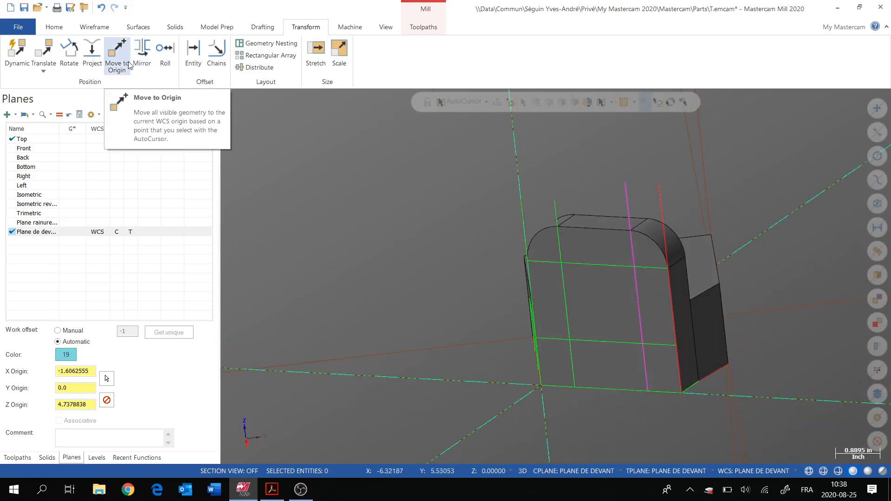
left_click(177, 28)
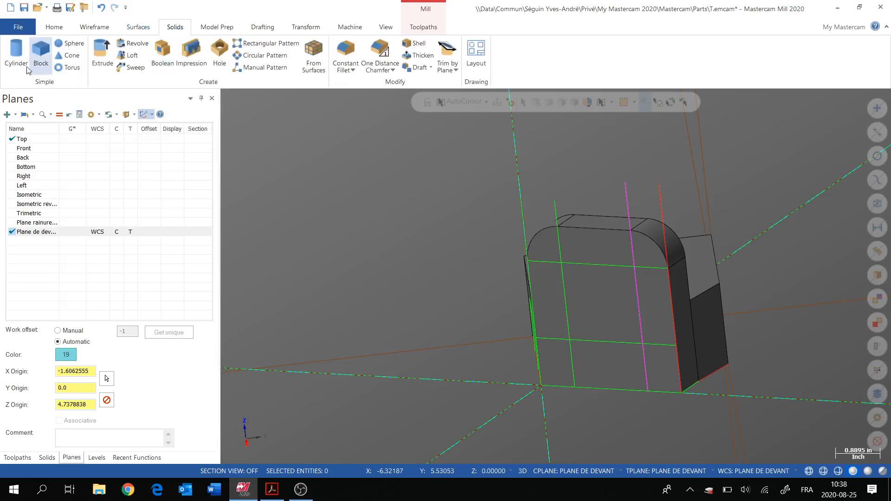
left_click(18, 58)
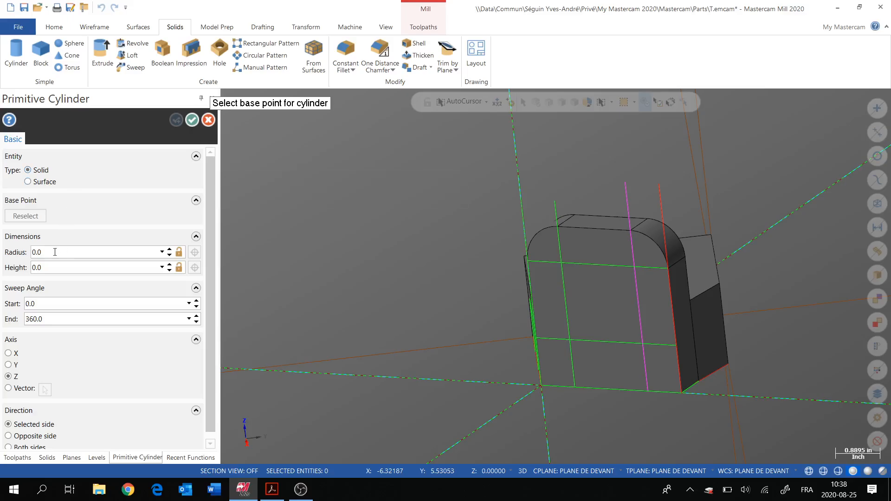
left_click(33, 264)
type(".625")
left_click(562, 264)
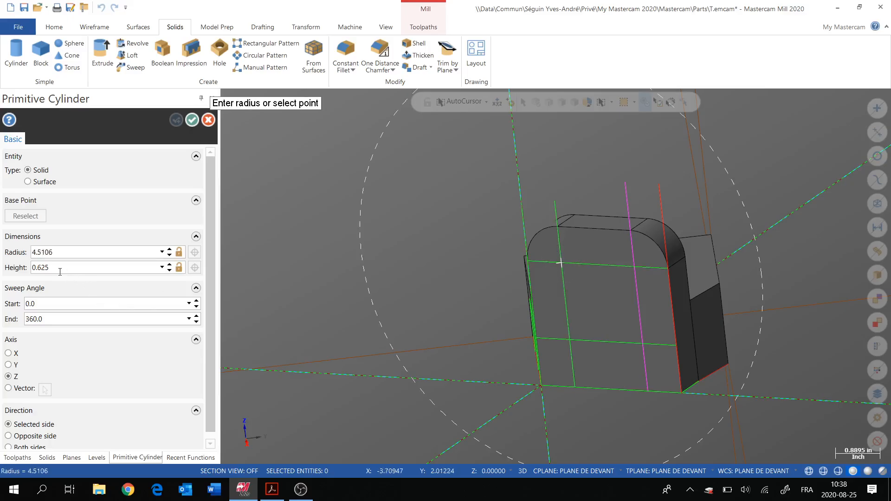
double_click(37, 270)
double_click(33, 255)
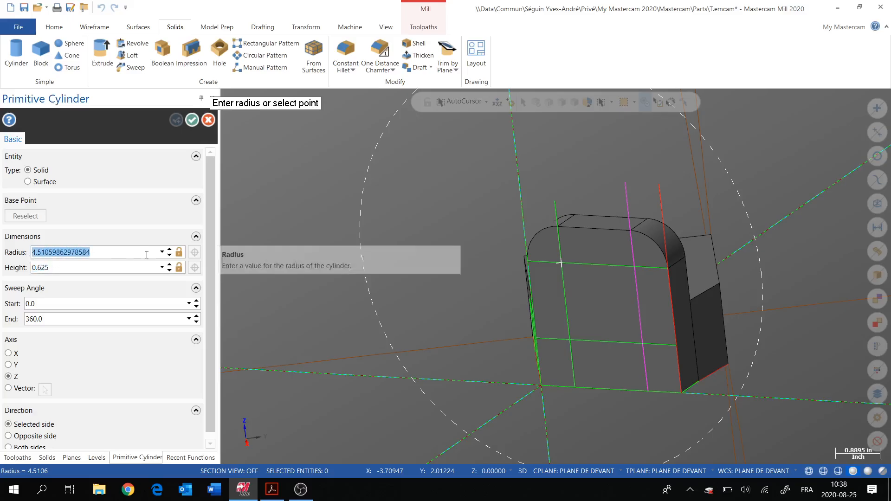
type(".625")
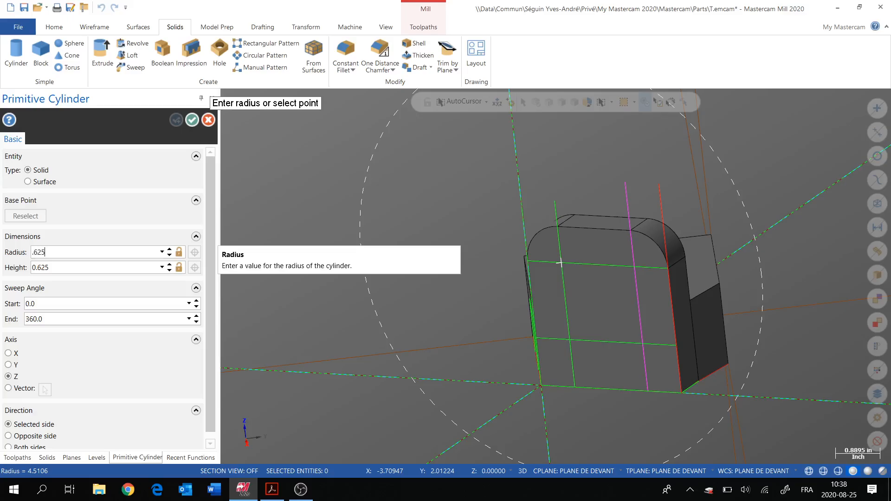
key("Tab")
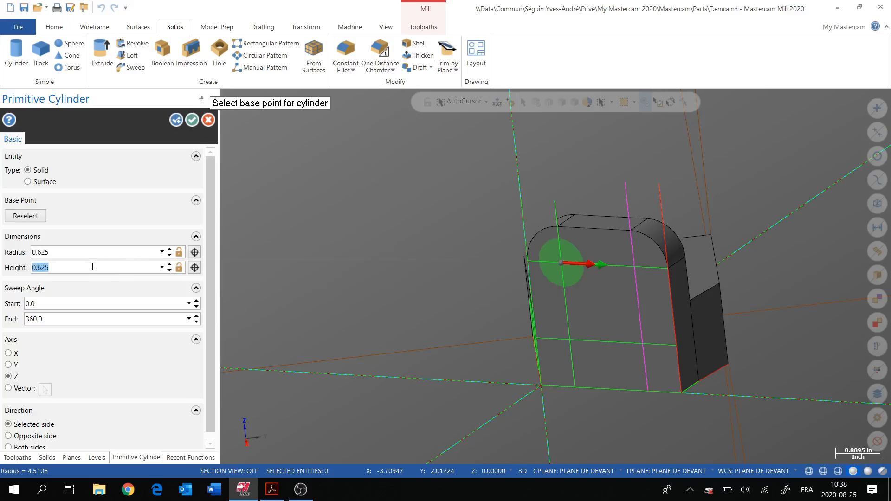
Set the cylinder's radius to 0.3125 (.625/2) and its height to -1.0 so it runs into the plate.
left_click(60, 252)
left_click(57, 253)
type("/2")
key("Return")
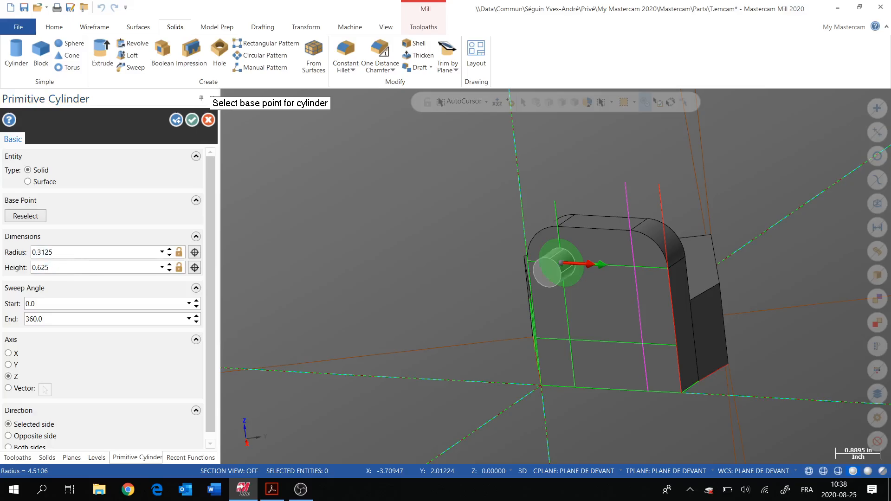
left_click(55, 268)
type("-1")
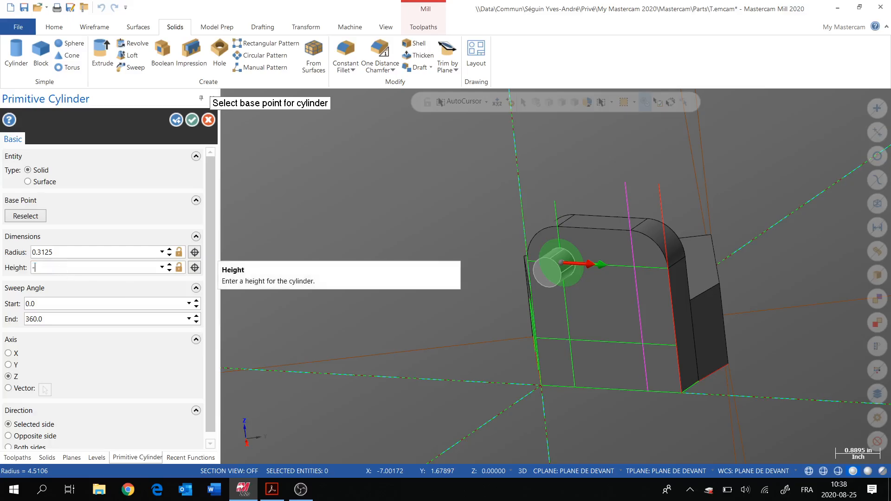
Place a second cylinder where the upper line meets the right offset line, radius 0.3125 (.625/2), extending about 2.29 backward through the plate.
mouse_move(418, 302)
middle_mouse_down()
mouse_move(346, 318)
mouse_move(440, 308)
middle_mouse_up()
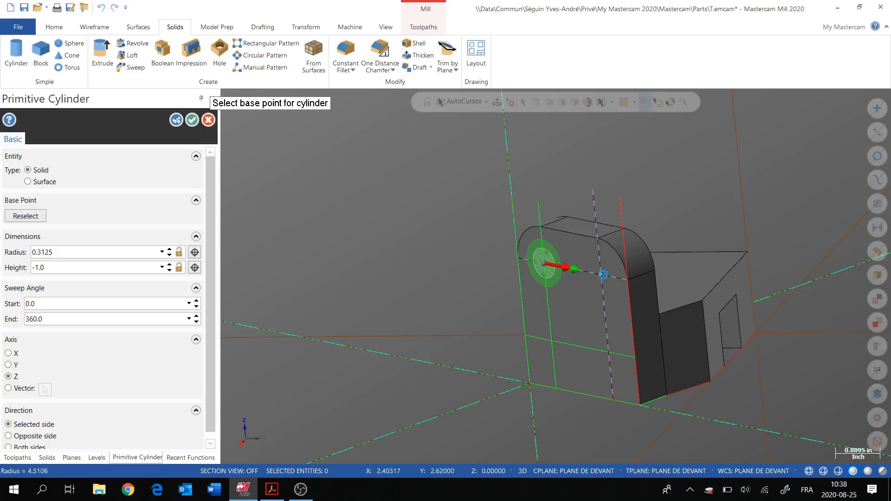
left_click(600, 275)
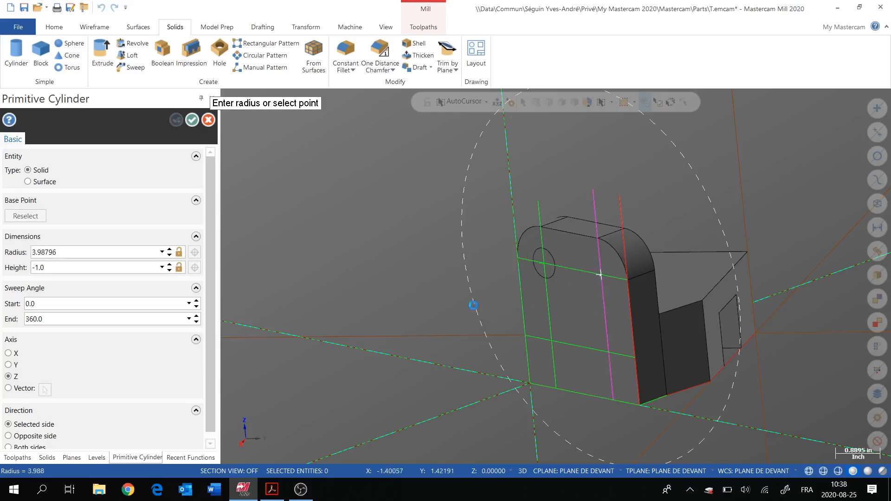
left_click(92, 253)
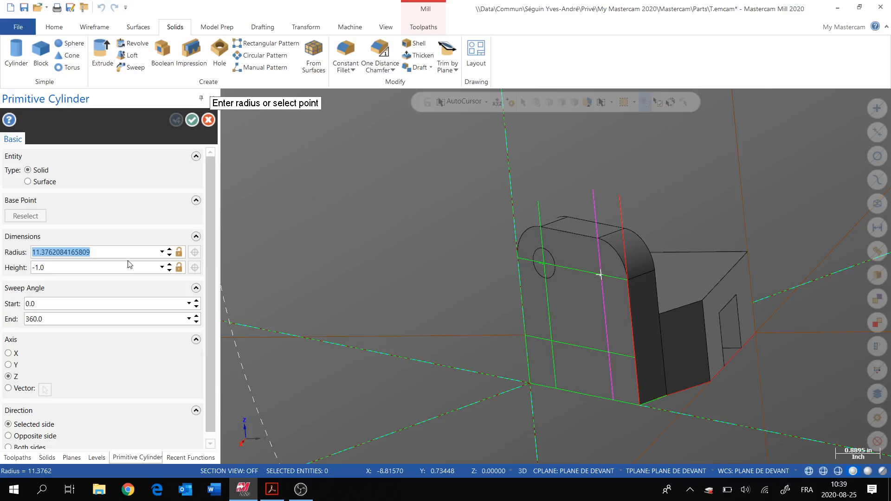
type(".6")
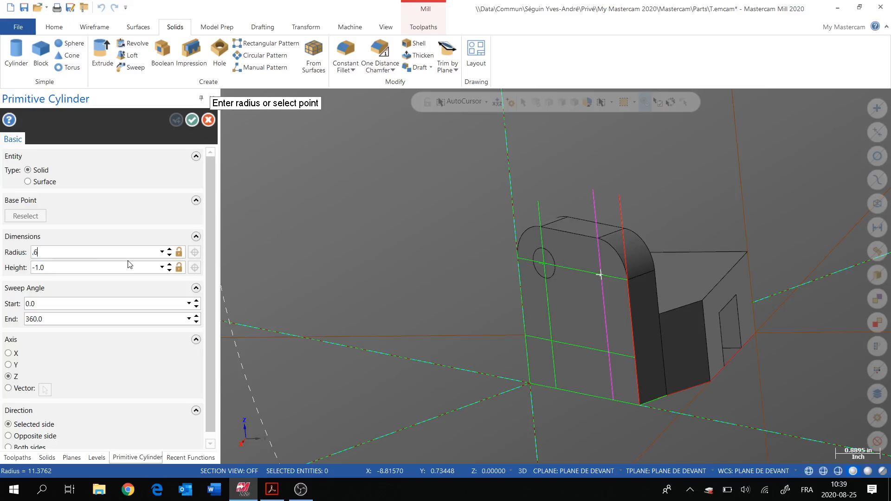
type("25/2")
key("Return")
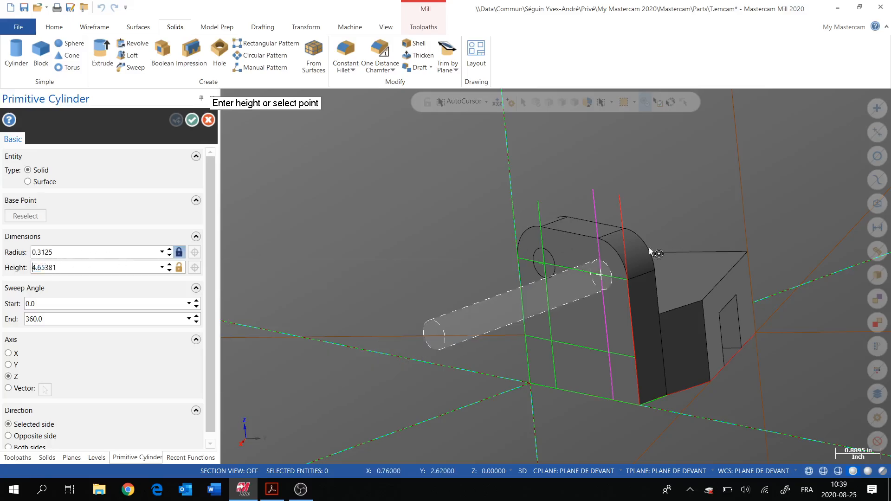
left_click(677, 242)
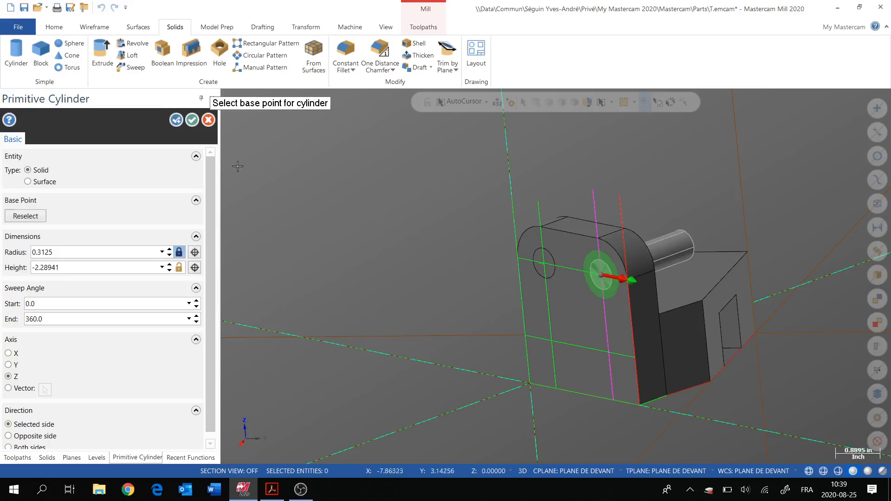
Accept the second cylinder and check the editing options of its Cylinder operation in the solids history.
left_click(193, 121)
middle_click_drag(465, 241, 553, 304)
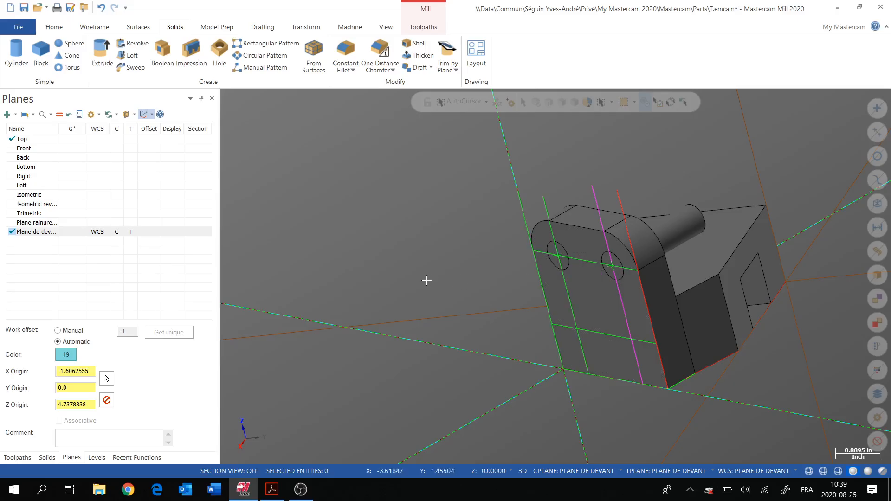
left_click(47, 457)
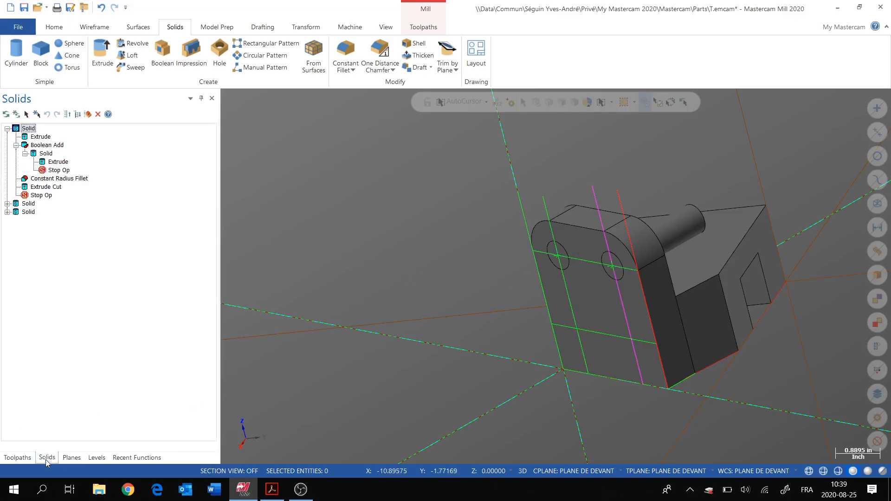
left_click(6, 213)
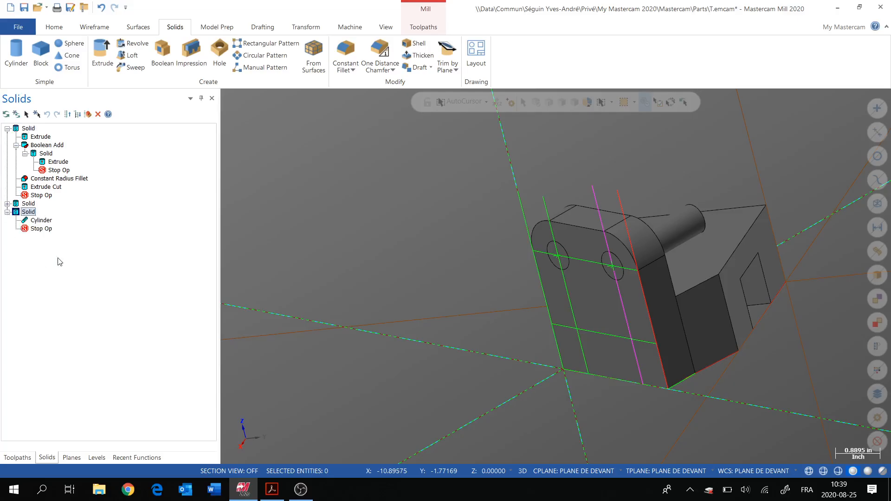
left_click(41, 221)
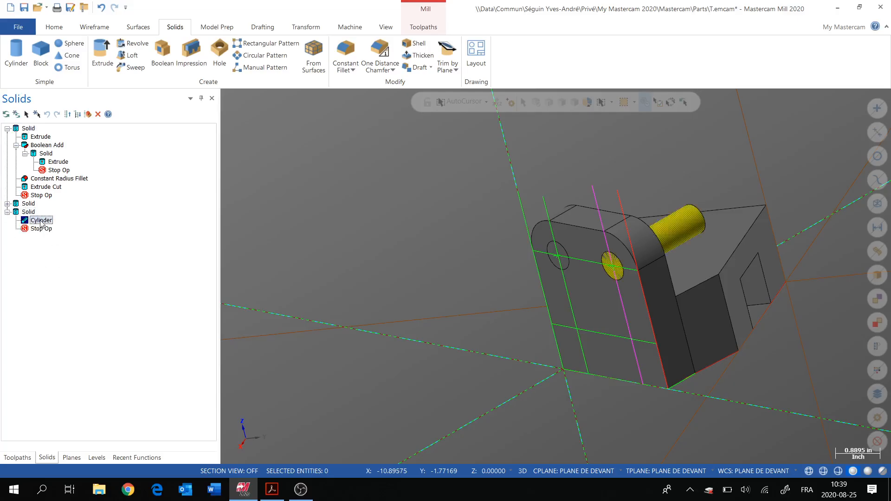
right_click(41, 223)
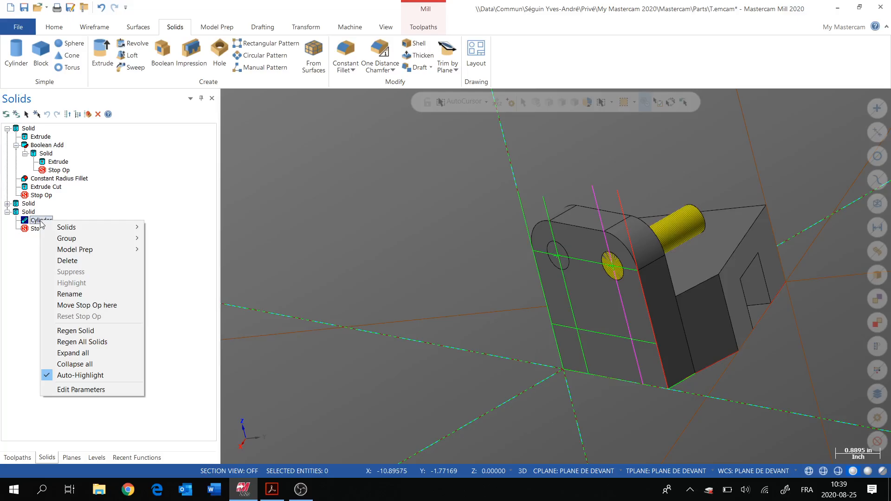
left_click(28, 271)
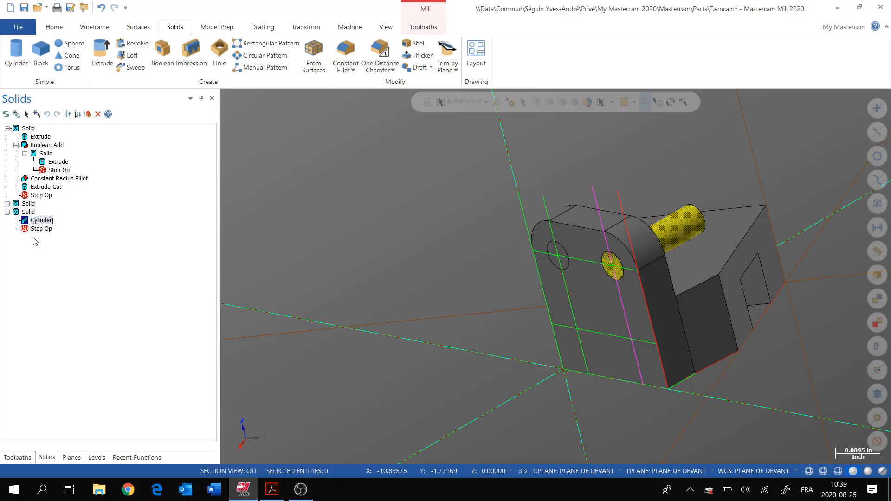
double_click(28, 214)
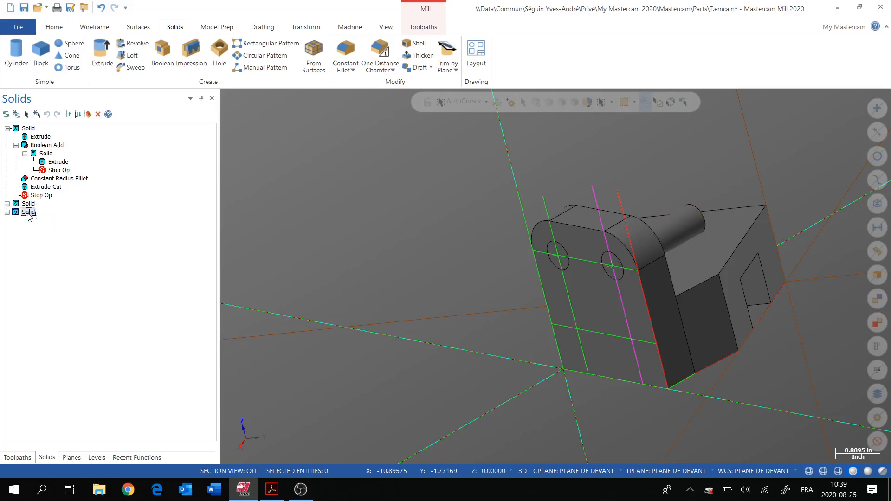
right_click(28, 214)
mouse_move(51, 225)
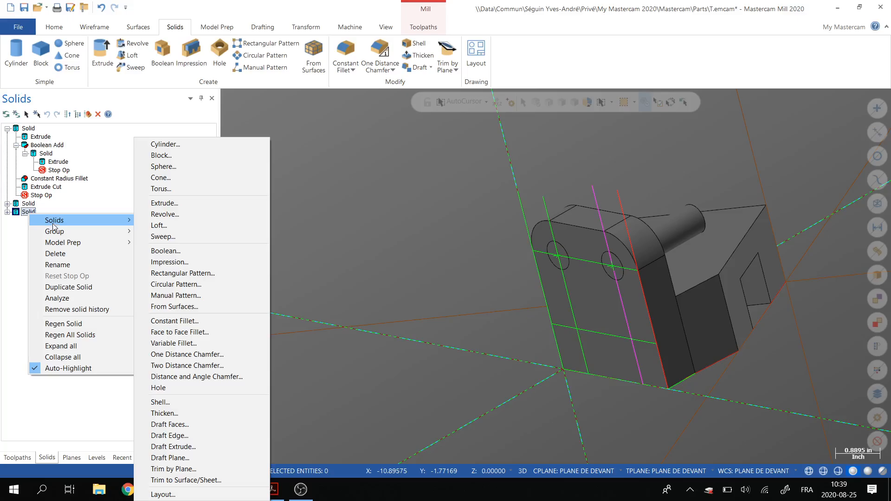
mouse_move(71, 246)
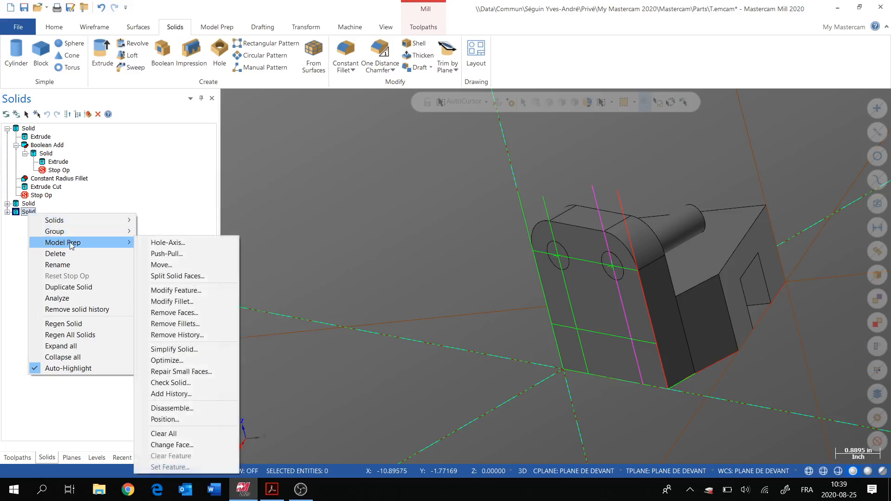
left_click(147, 162)
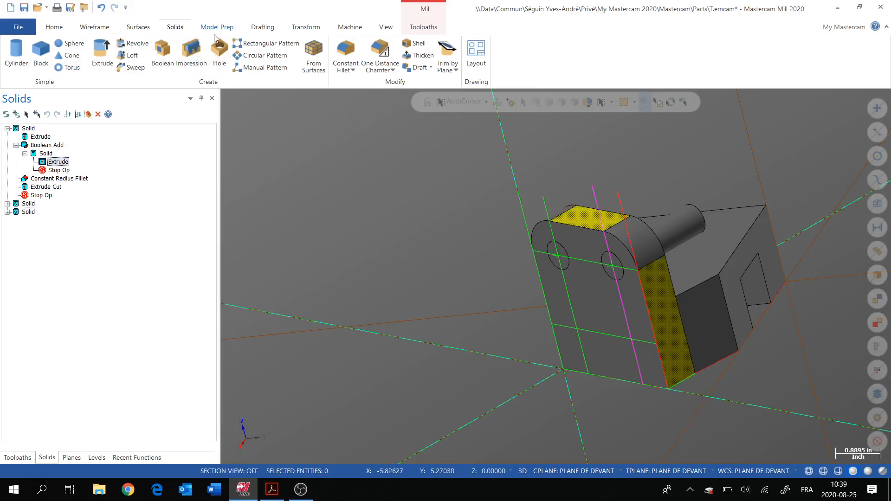
Analyze the longer cylinder behind the upright plate and inspect its solid properties.
left_click(95, 27)
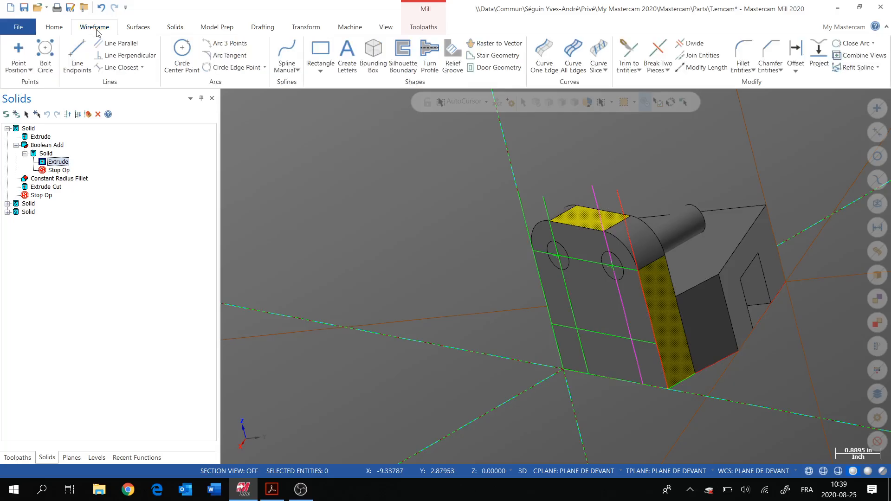
left_click(54, 27)
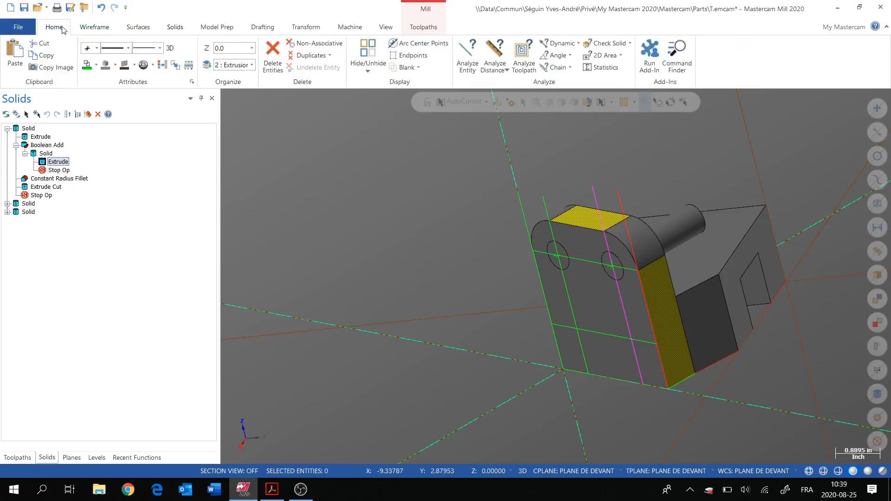
left_click(466, 54)
left_click(683, 229)
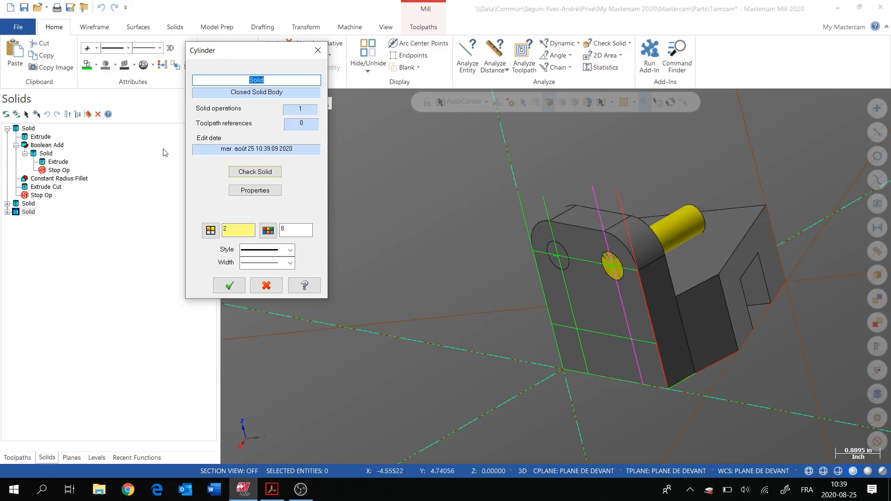
left_click(258, 191)
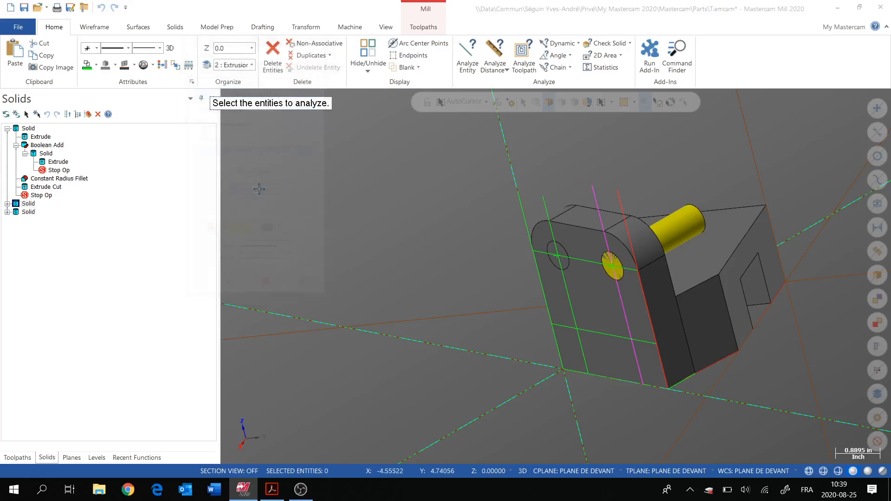
left_click_drag(134, 119, 291, 105)
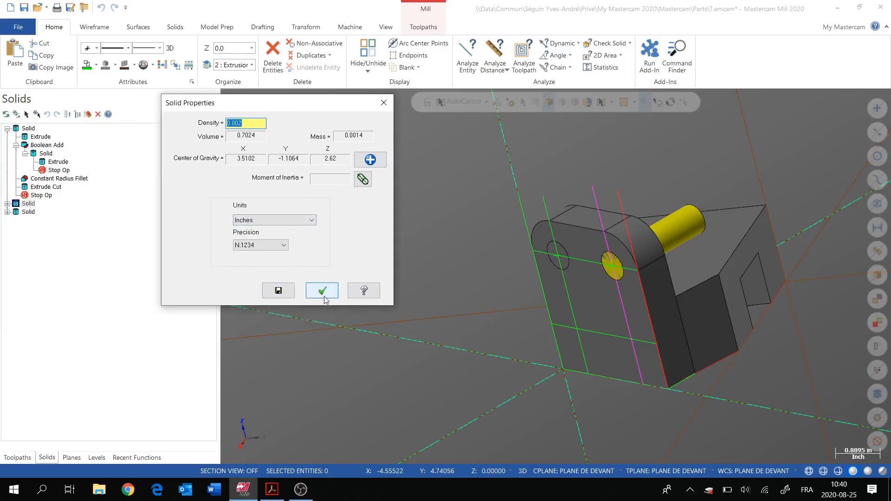
left_click(384, 103)
left_click(267, 285)
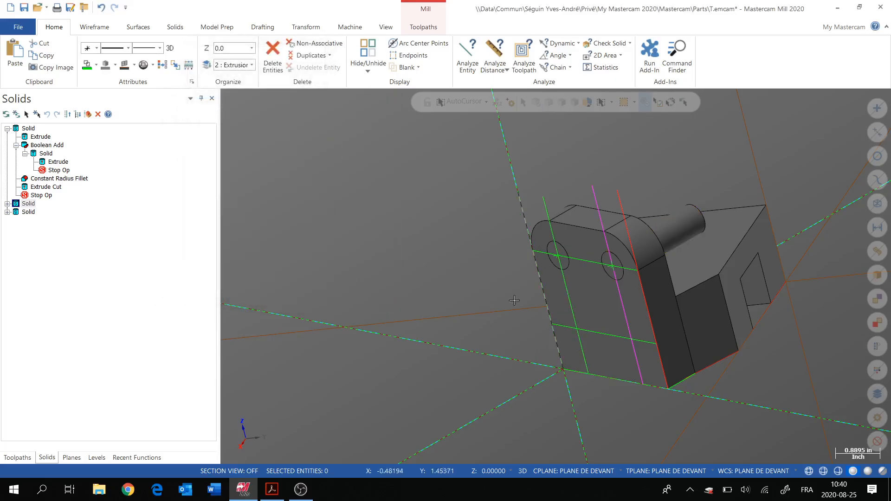
Delete both primitive cylinders from the upright plate.
middle_click_drag(472, 265, 563, 250)
left_click(564, 250)
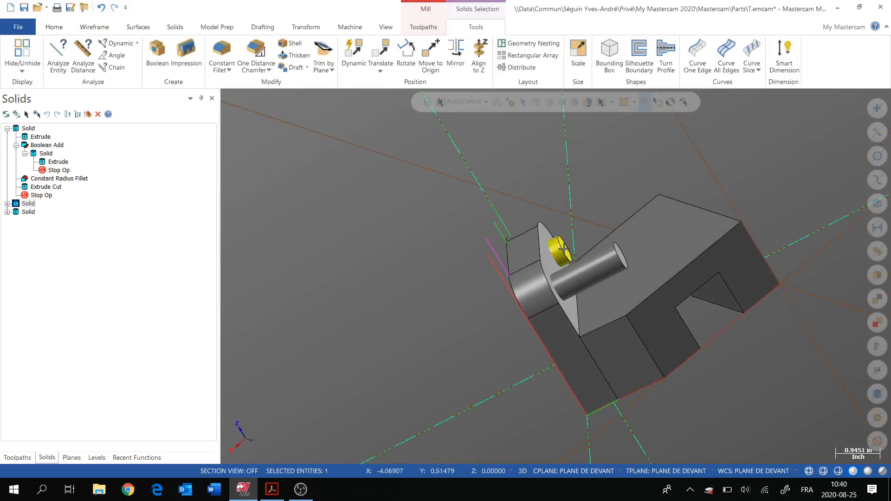
key("Delete")
key("Delete")
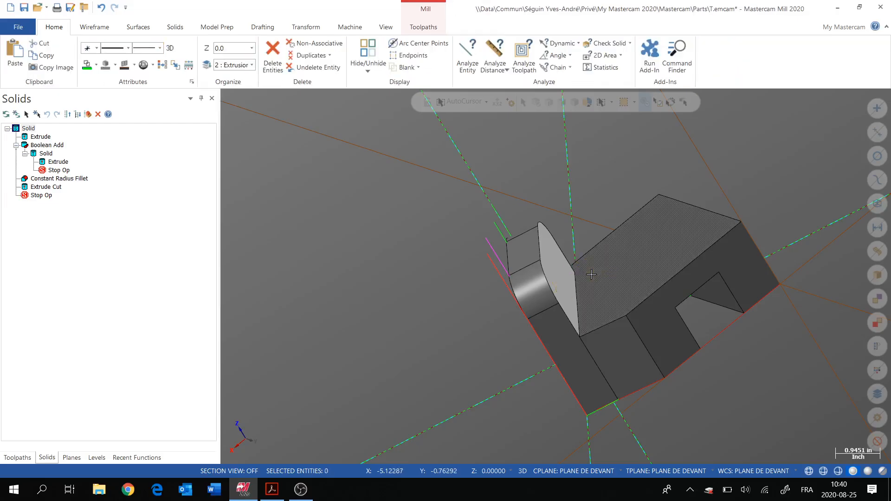
middle_click_drag(591, 273, 394, 194)
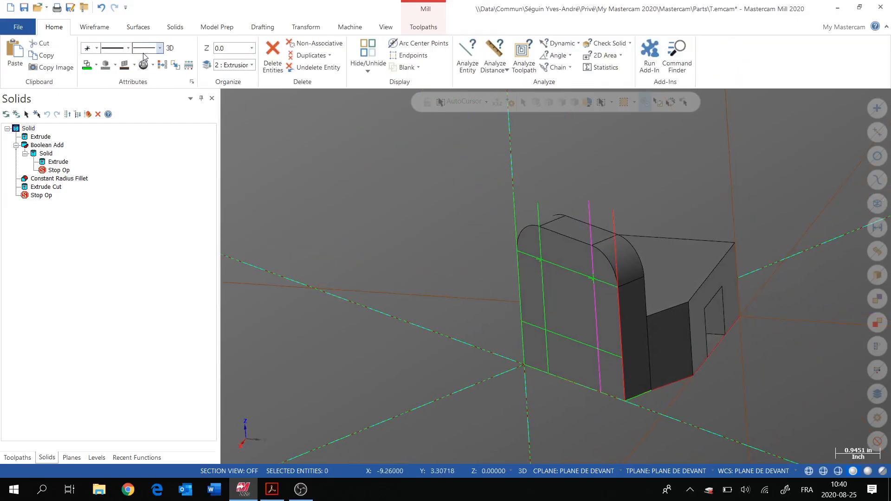
left_click(141, 31)
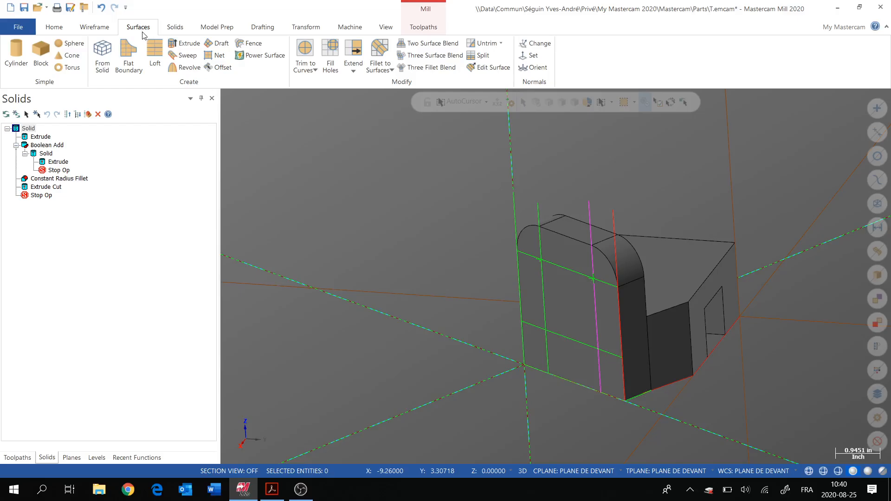
left_click(176, 28)
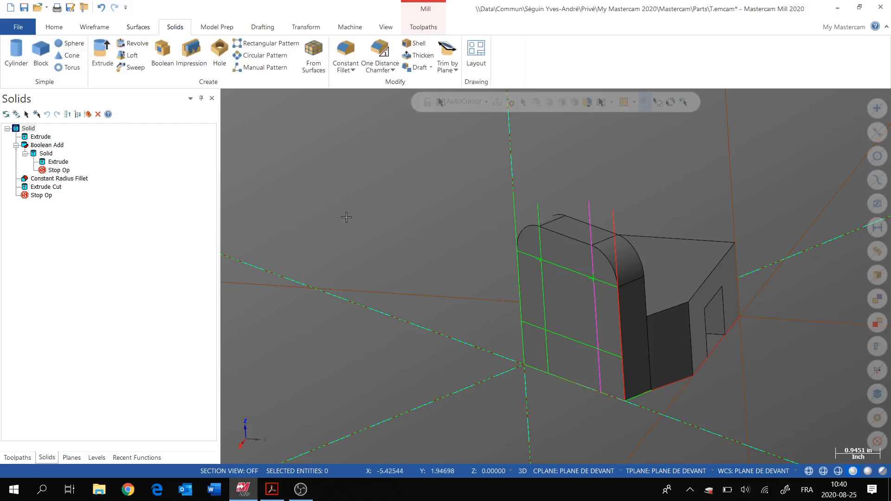
left_click(16, 51)
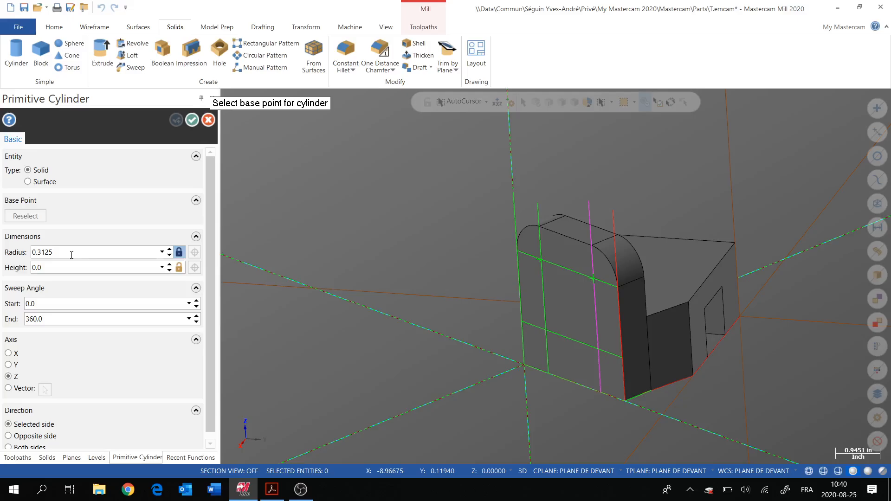
left_click(541, 260)
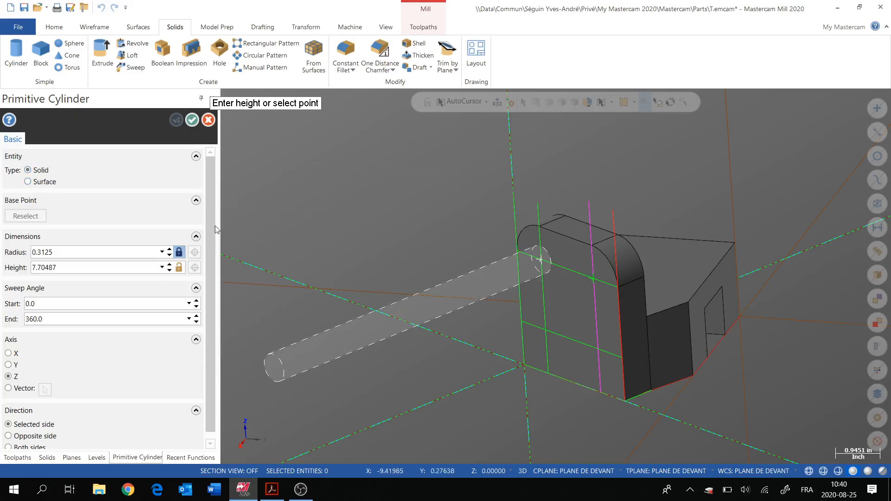
left_click_drag(214, 226, 214, 263)
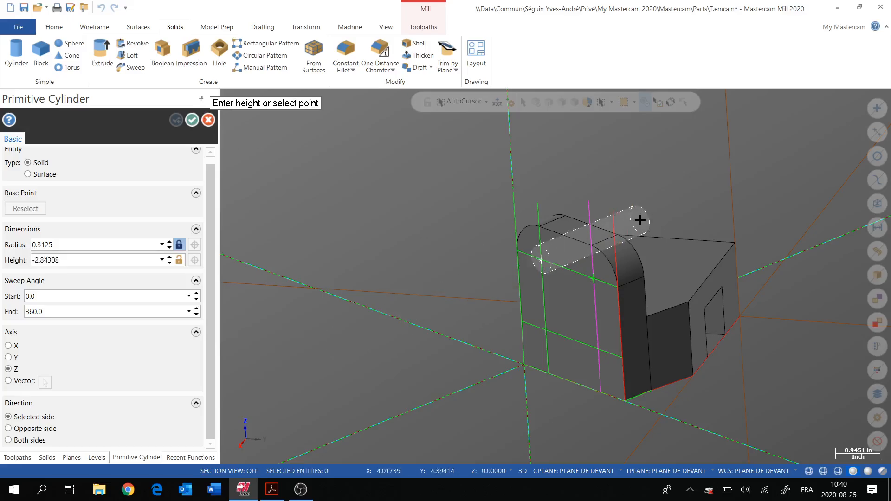
left_click(208, 119)
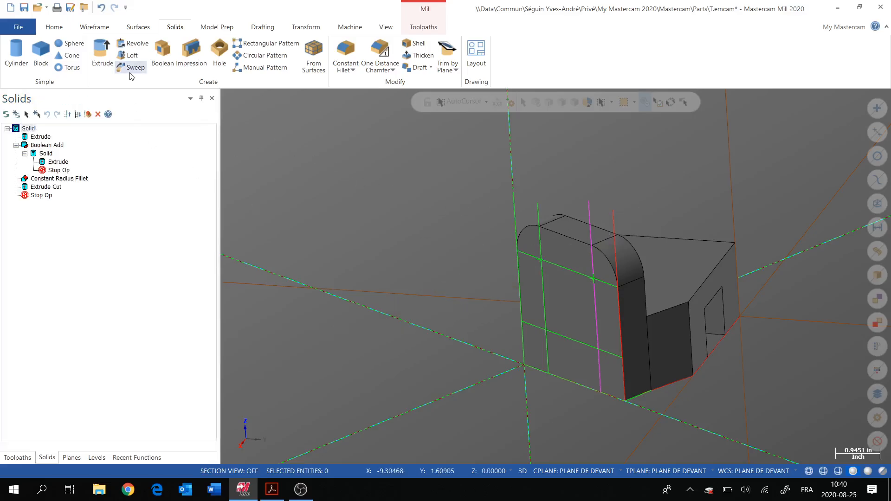
Draw a center-point circle of radius .625/2 where the plate's upper horizontal line crosses the left vertical offset line.
left_click(94, 27)
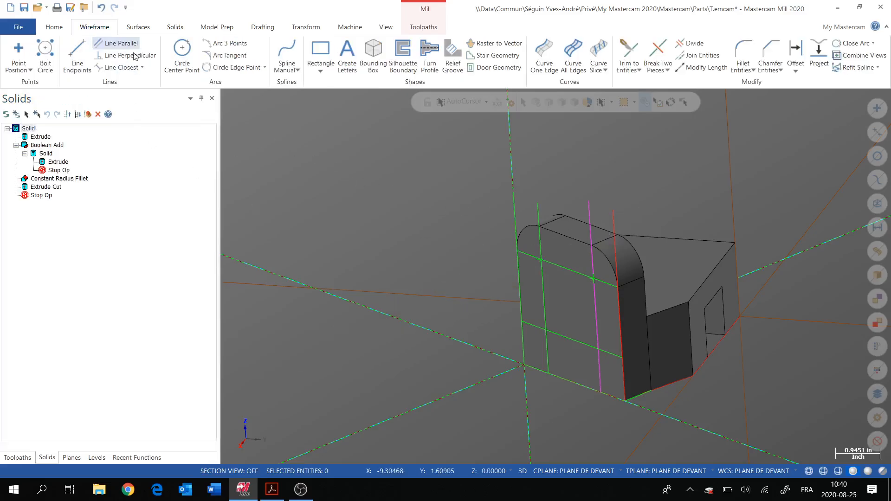
left_click(186, 51)
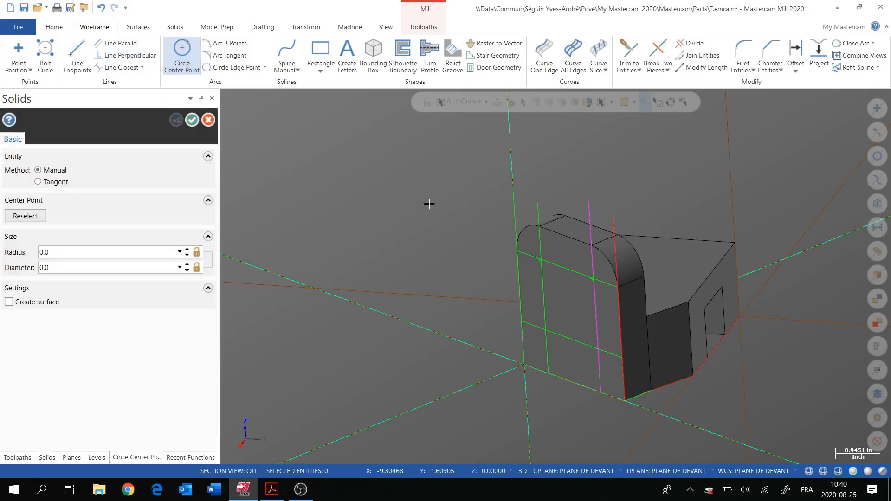
left_click(541, 260)
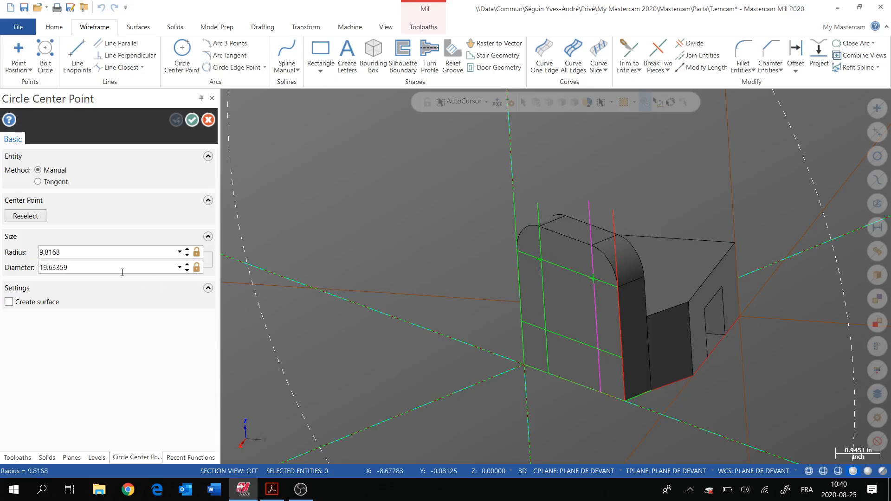
left_click(89, 254)
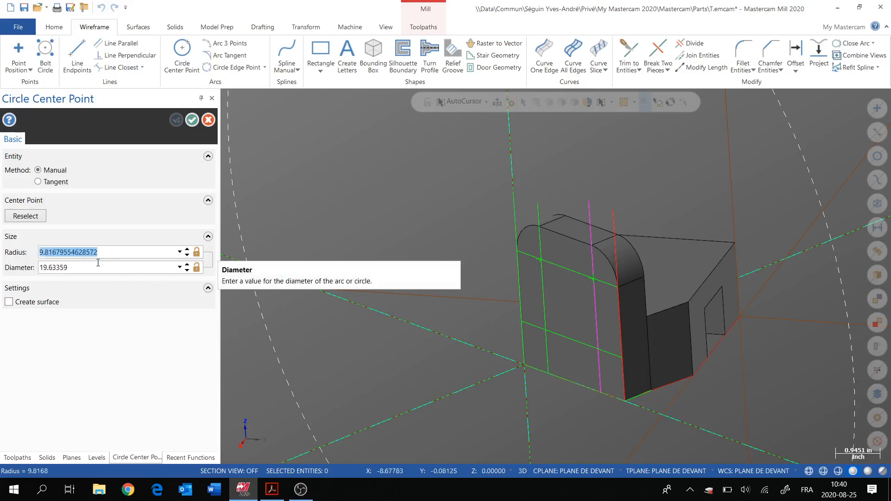
type(".625/2")
key("Return")
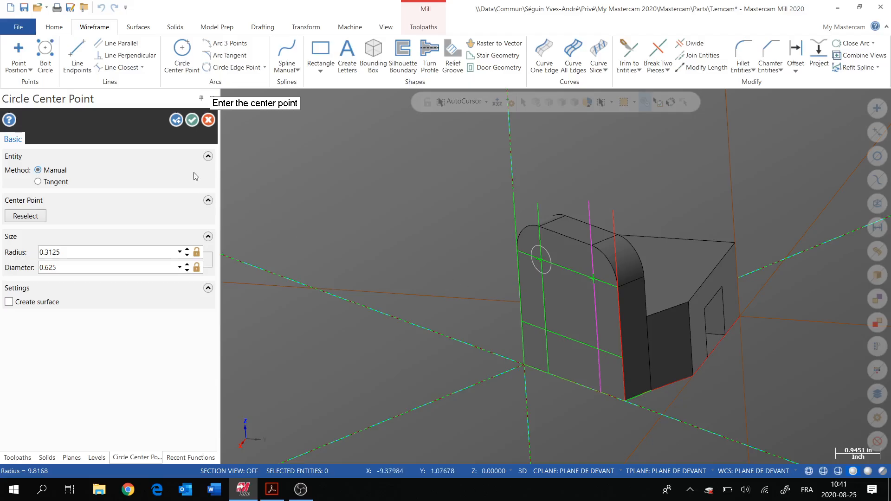
Draw a second center-point circle of diameter 0.625 where the upper horizontal line crosses the right vertical offset line.
left_click(594, 279)
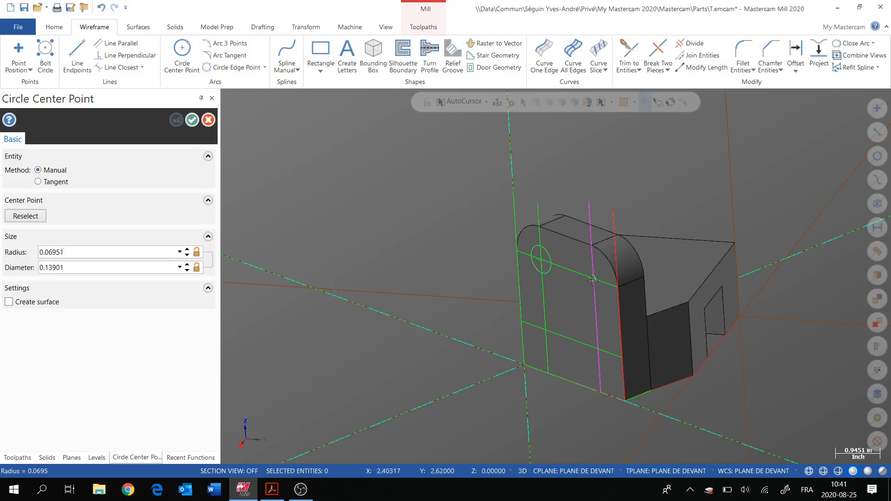
double_click(84, 270)
type("625")
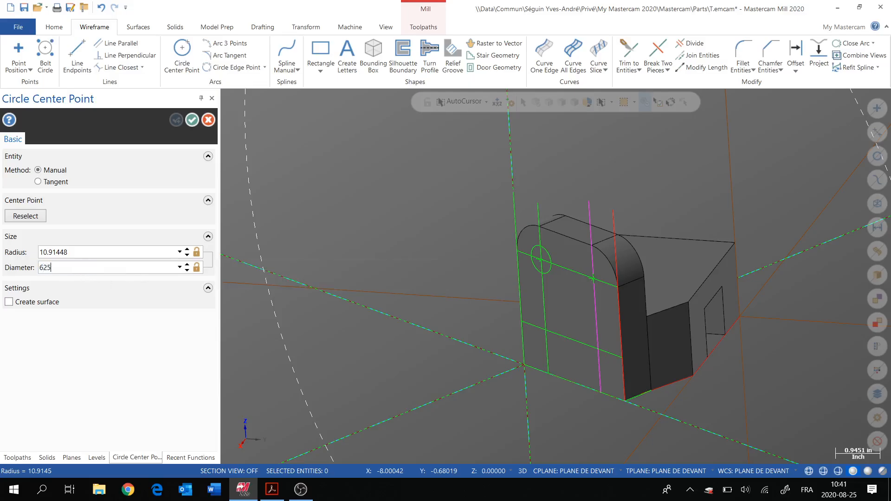
key("Return")
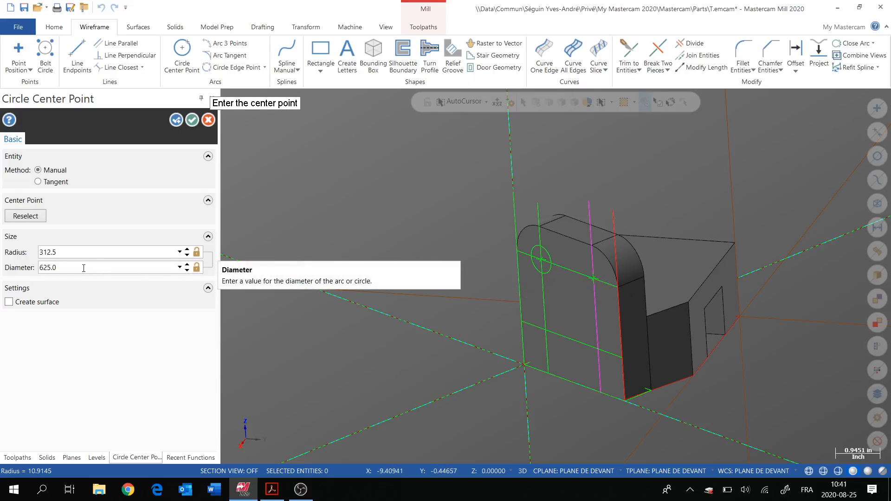
left_click(42, 268)
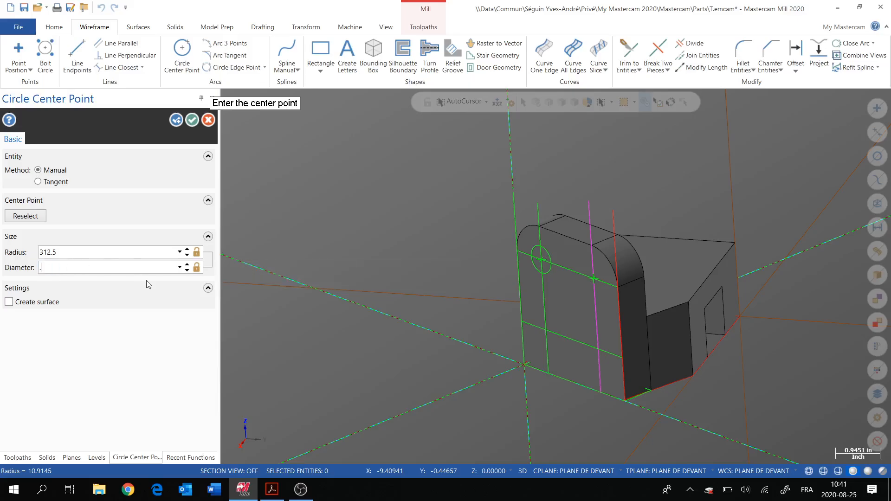
type(".625")
key("Return")
left_click(191, 121)
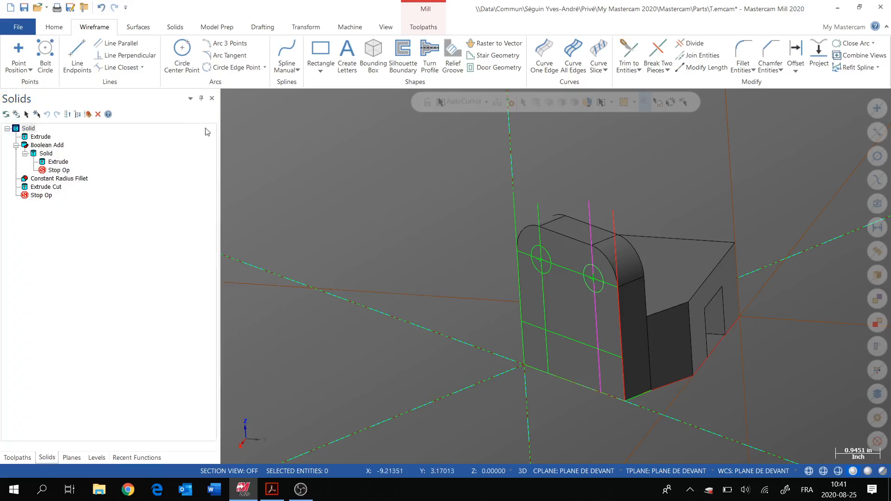
scroll(358, 243, "down", 5)
scroll(481, 289, "up", 5)
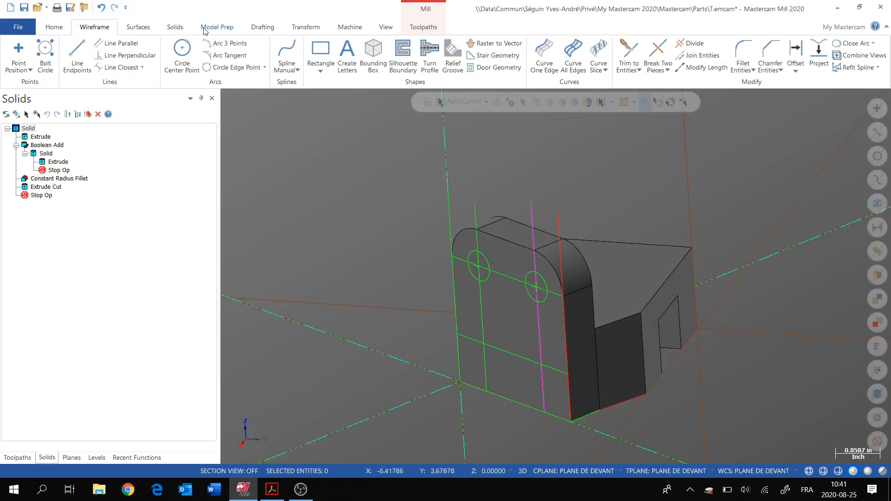
left_click(139, 28)
left_click(174, 29)
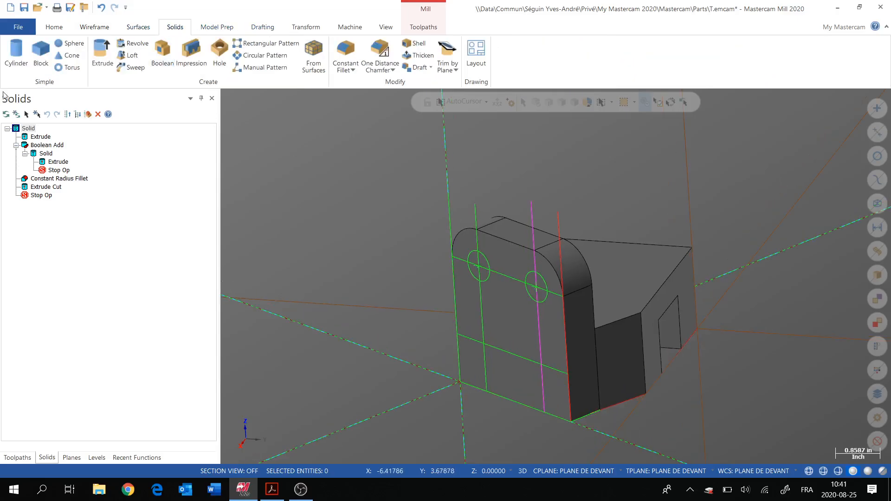
left_click(11, 58)
left_click(103, 52)
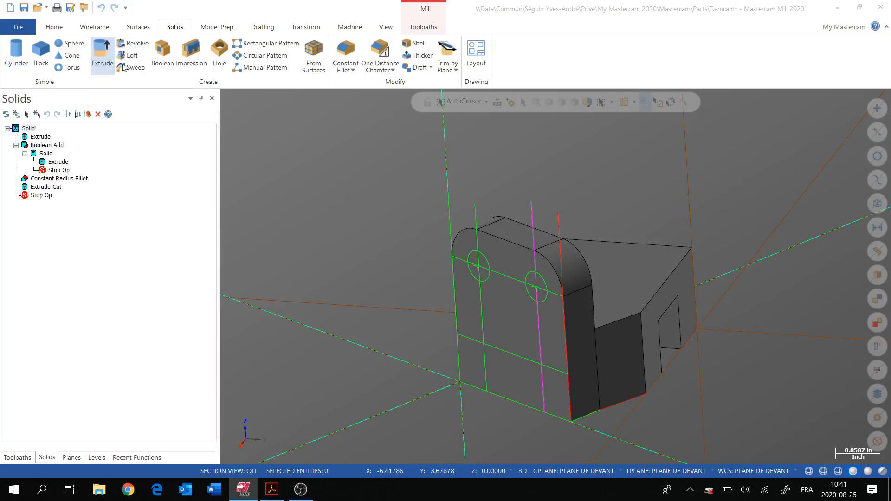
left_click(476, 278)
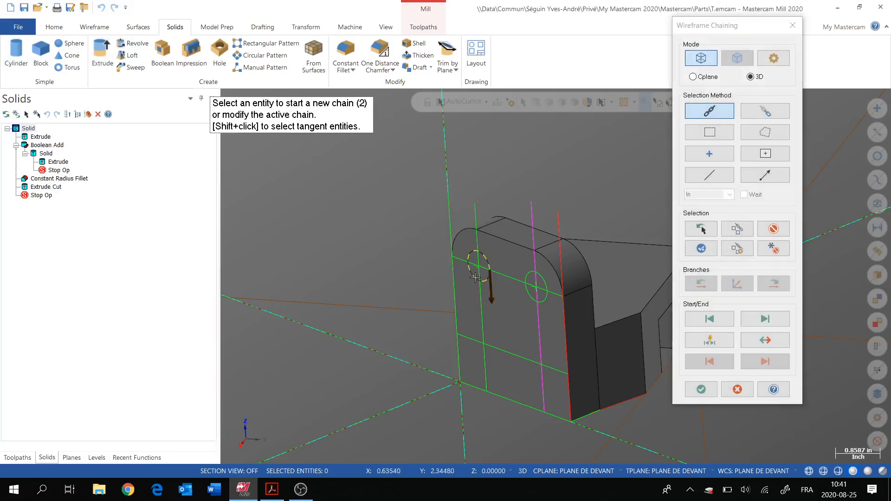
left_click(702, 391)
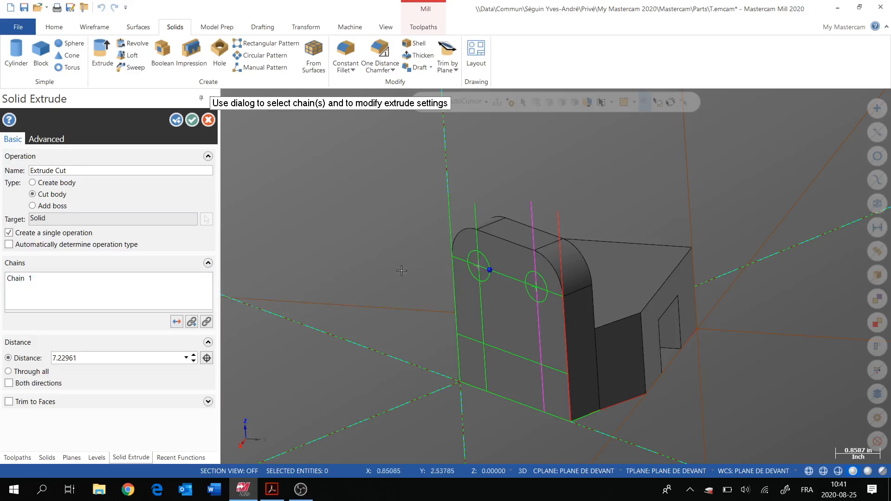
left_click(203, 122)
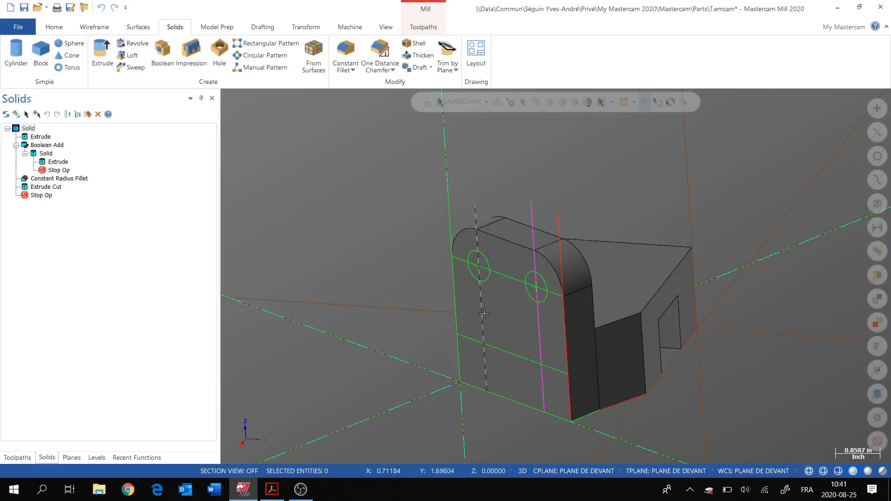
Chain the left circle on the upright plate as the profile for a solid Extrude cut.
mouse_move(511, 316)
middle_mouse_down()
mouse_move(425, 329)
mouse_move(615, 247)
middle_mouse_up()
middle_click_drag(542, 273, 592, 266)
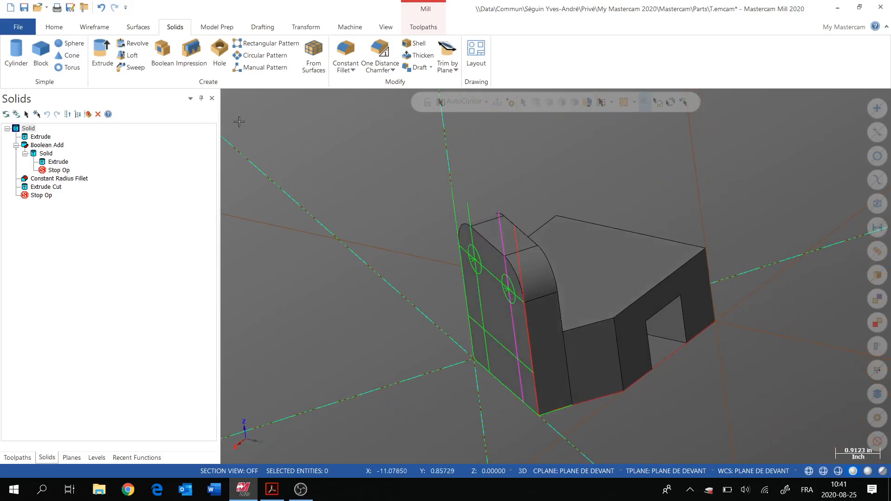
left_click(103, 53)
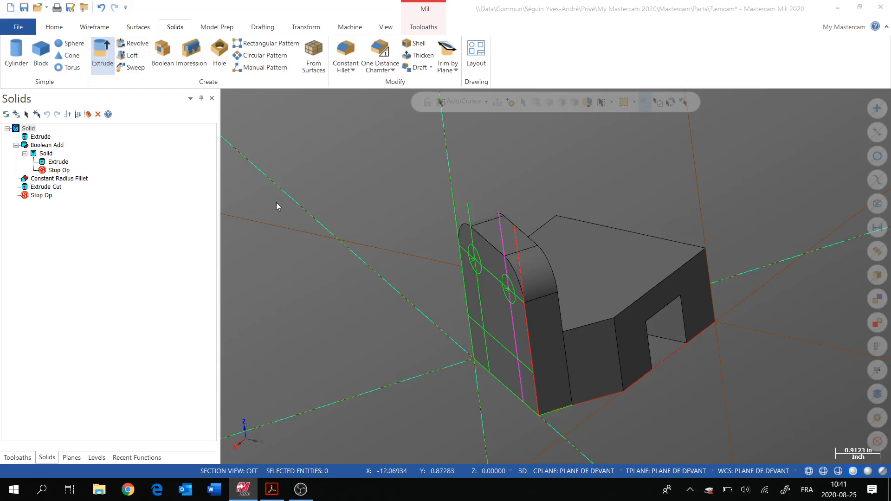
scroll(474, 276, "up", 3)
scroll(474, 276, "up", 4)
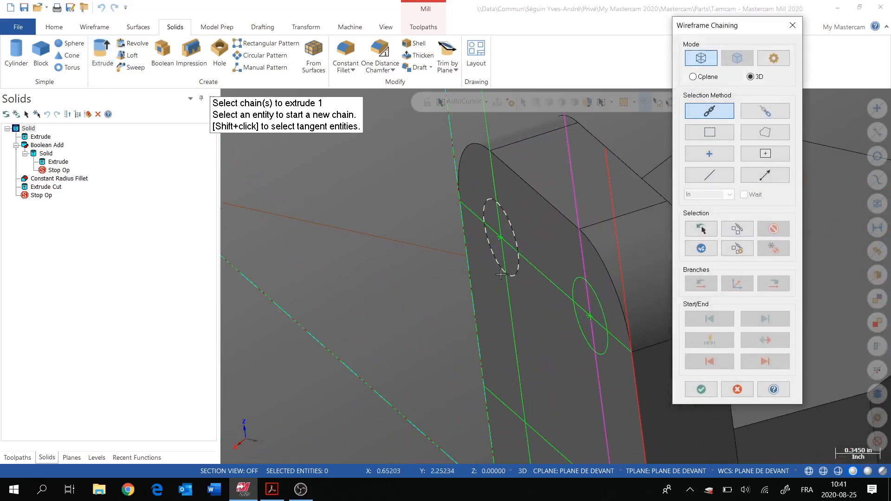
left_click(517, 221)
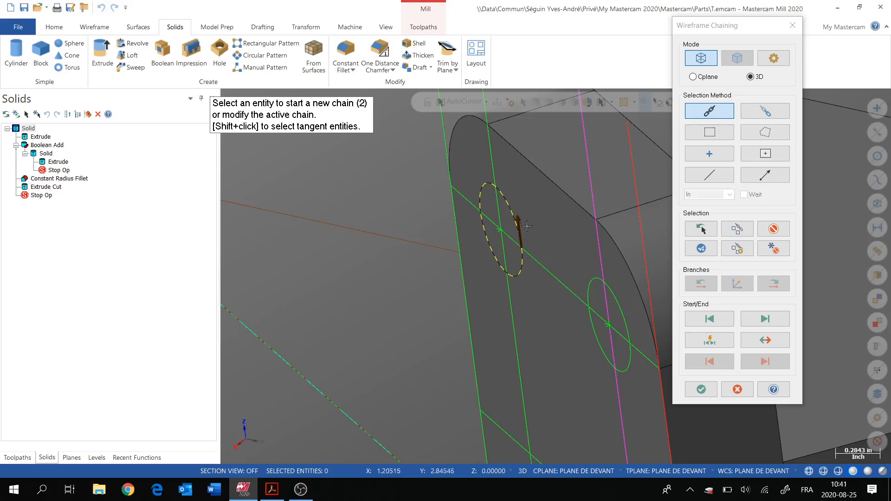
key("Return")
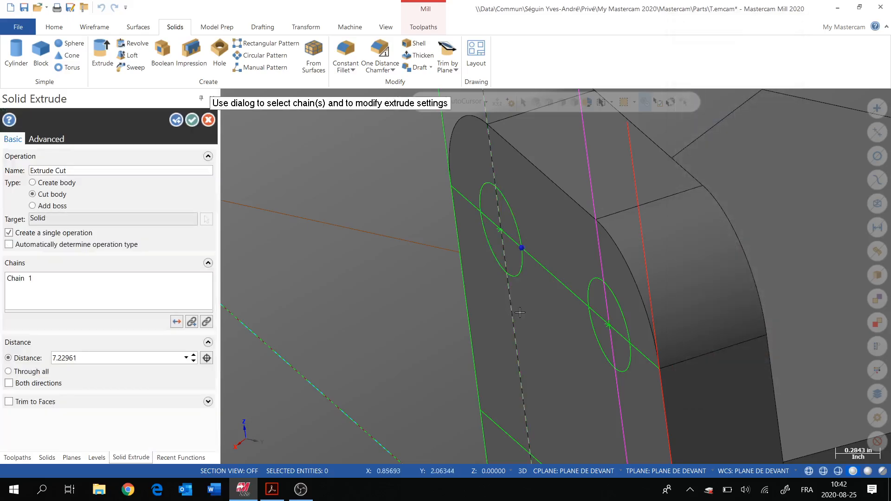
mouse_move(520, 312)
middle_mouse_down()
mouse_move(617, 309)
mouse_move(645, 325)
mouse_move(647, 349)
middle_mouse_up()
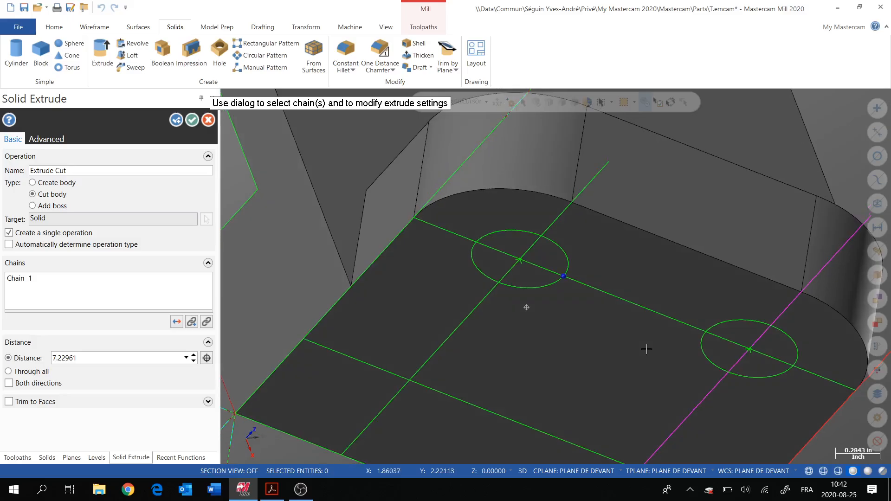
scroll(557, 267, "up", 2)
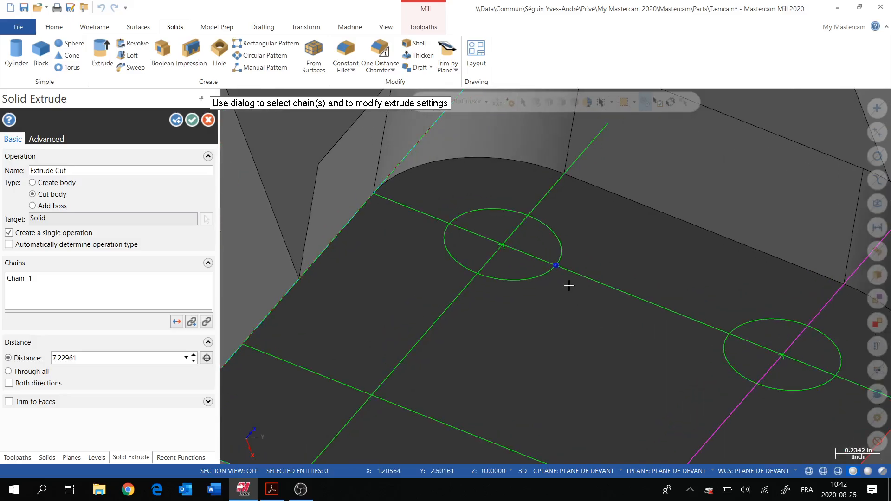
left_click(556, 265)
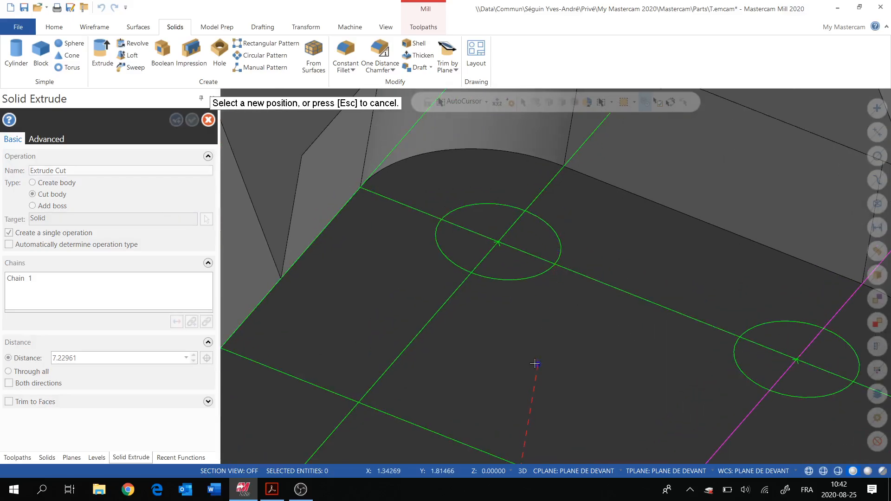
scroll(535, 364, "down", 3)
mouse_move(535, 364)
middle_mouse_down()
mouse_move(614, 363)
mouse_move(608, 356)
mouse_move(497, 352)
mouse_move(444, 364)
mouse_move(358, 363)
middle_mouse_up()
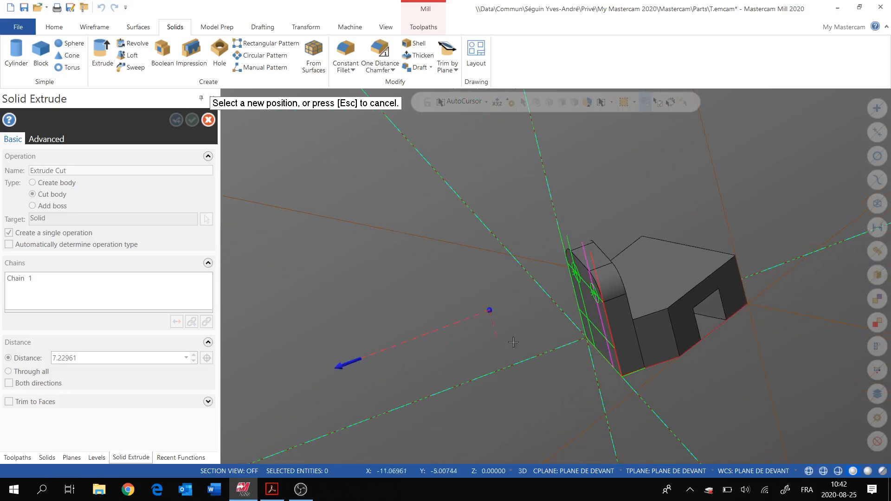
left_click(574, 302)
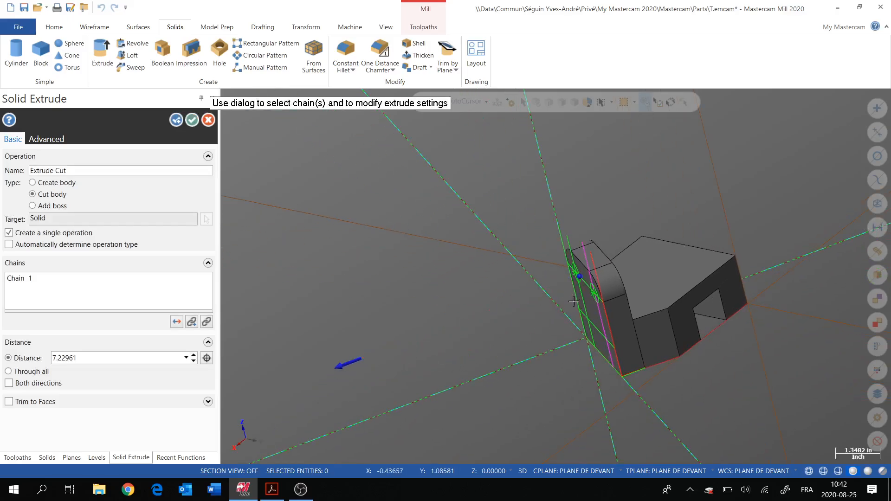
Reverse the left circle's cut direction into the plate with a distance of about 4.24 in and complete the cut.
left_click(335, 365)
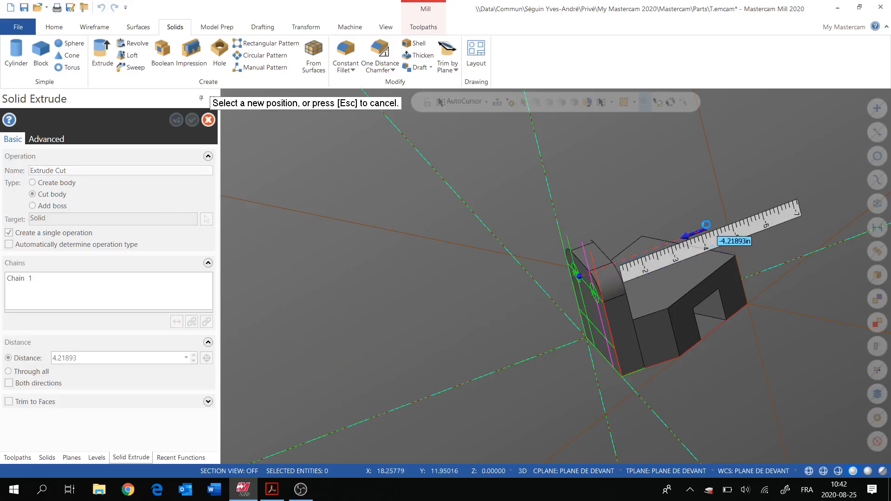
left_click(712, 223)
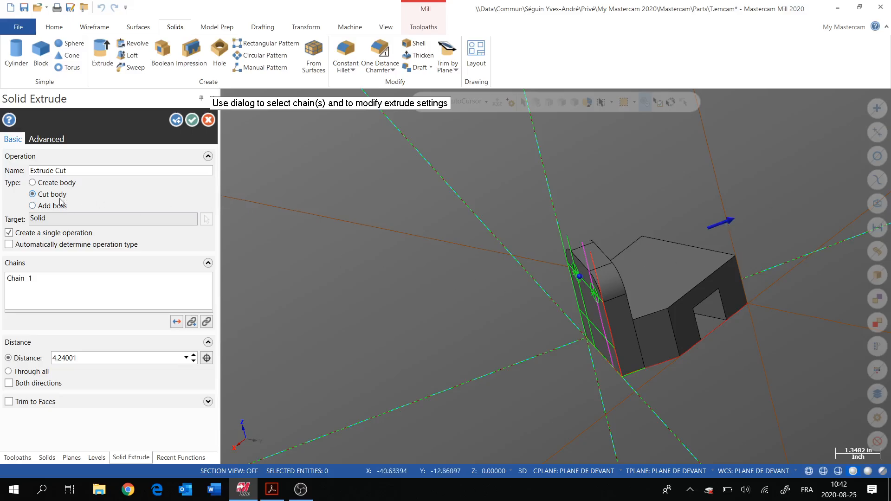
left_click(192, 120)
Extrude-cut the right circle through the upright plate, reversing the direction into the part with a distance of 3.375 in.
middle_click_drag(383, 253, 576, 251)
left_click(102, 51)
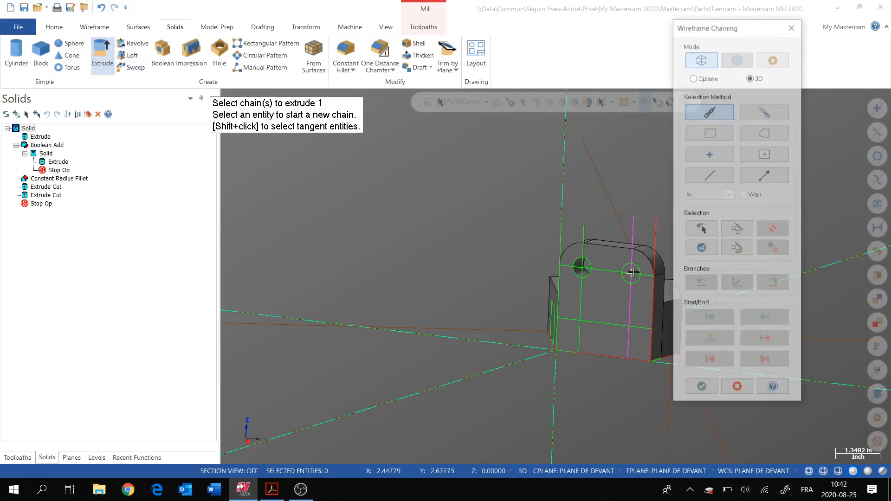
left_click(632, 273)
middle_click_drag(633, 274, 640, 286)
left_click(640, 267)
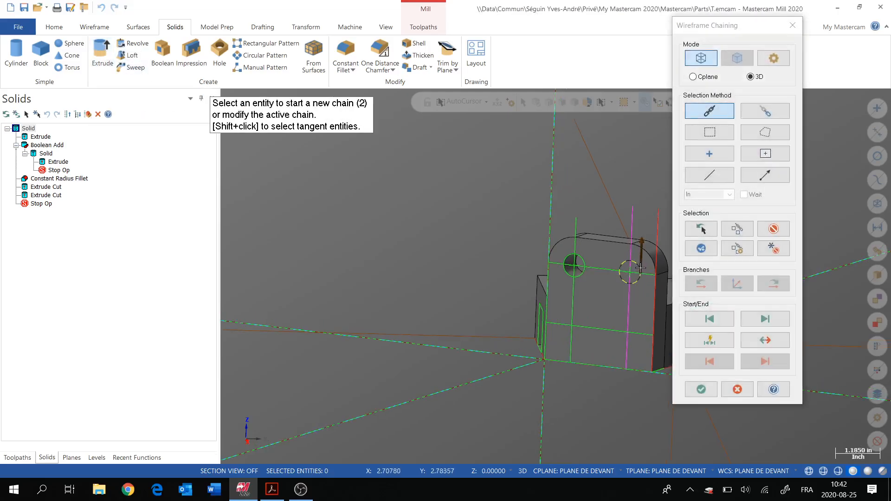
left_click(702, 390)
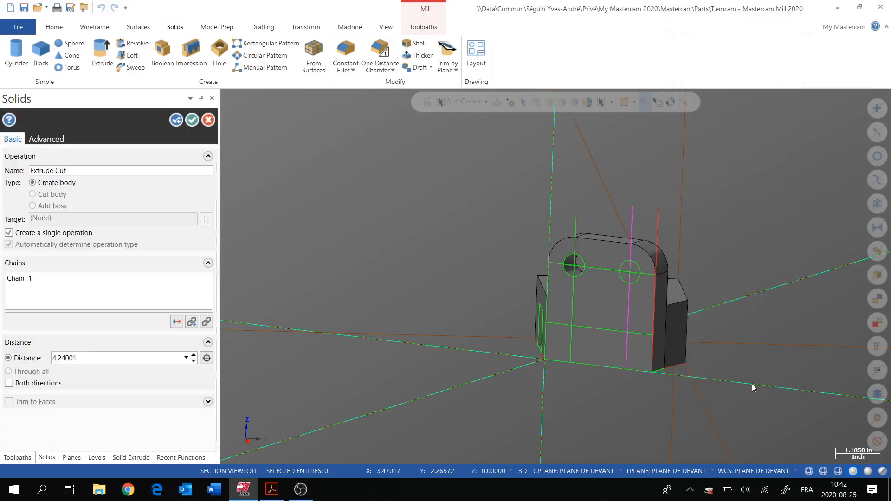
middle_click_drag(674, 386, 590, 383)
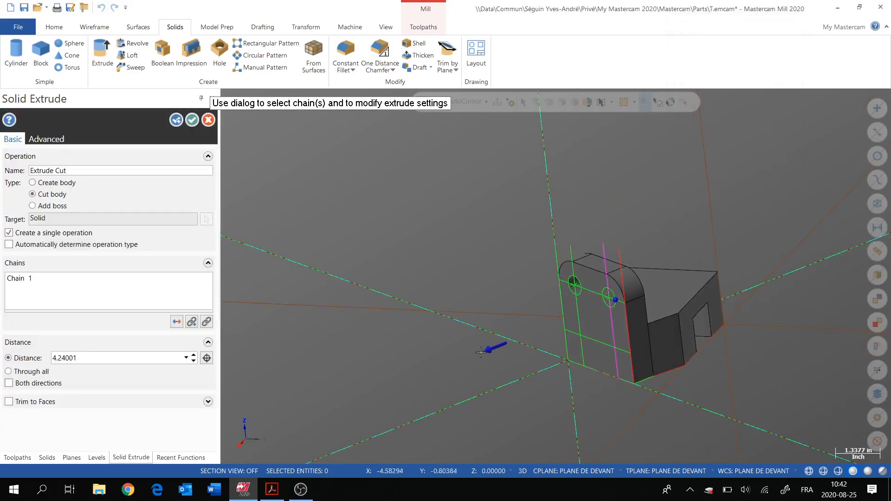
left_click(495, 347)
left_click(703, 276)
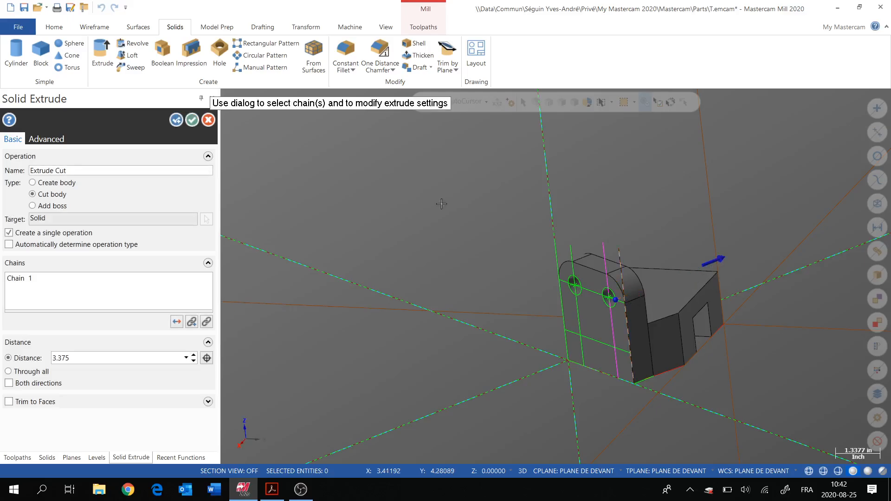
left_click(192, 120)
Move the four vertical construction lines on the upright plate to level 100, named "contruction".
mouse_move(568, 354)
middle_mouse_down()
mouse_move(578, 343)
mouse_move(670, 332)
mouse_move(603, 317)
mouse_move(658, 346)
mouse_move(641, 349)
middle_mouse_up()
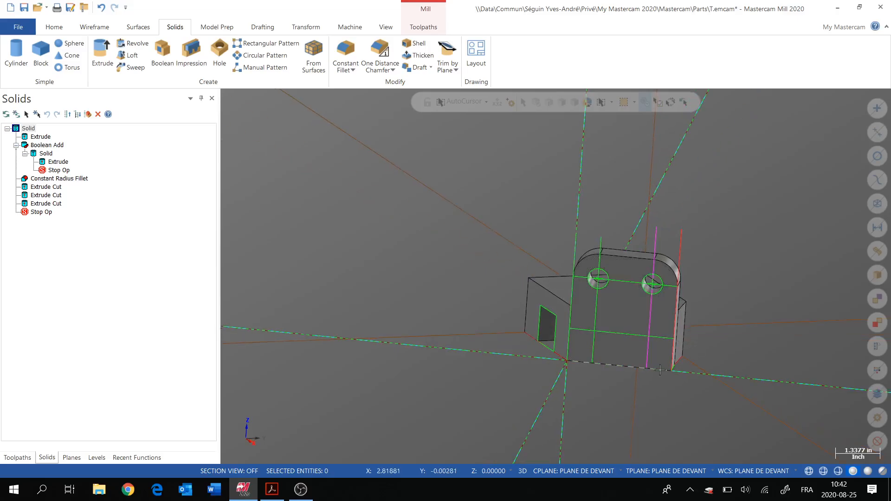
scroll(622, 332, "up", 5)
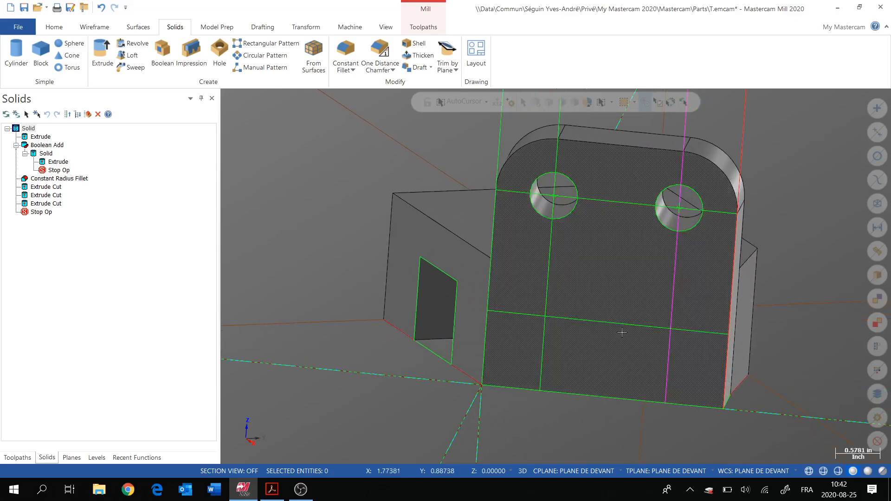
scroll(629, 335, "down", 2)
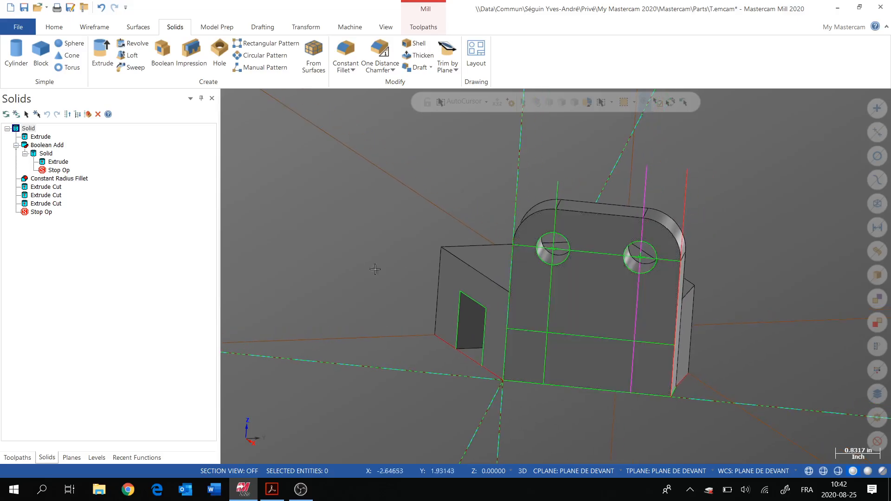
left_click(550, 297)
left_click(639, 306)
left_click(685, 204)
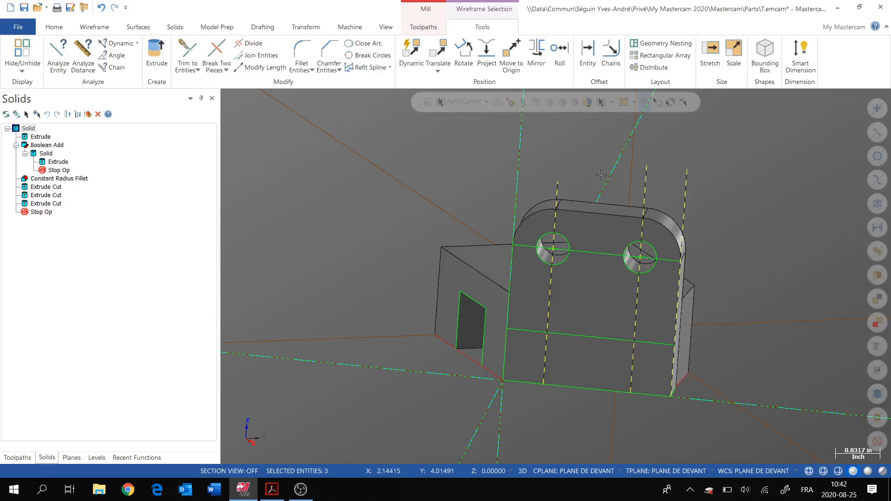
left_click(684, 194)
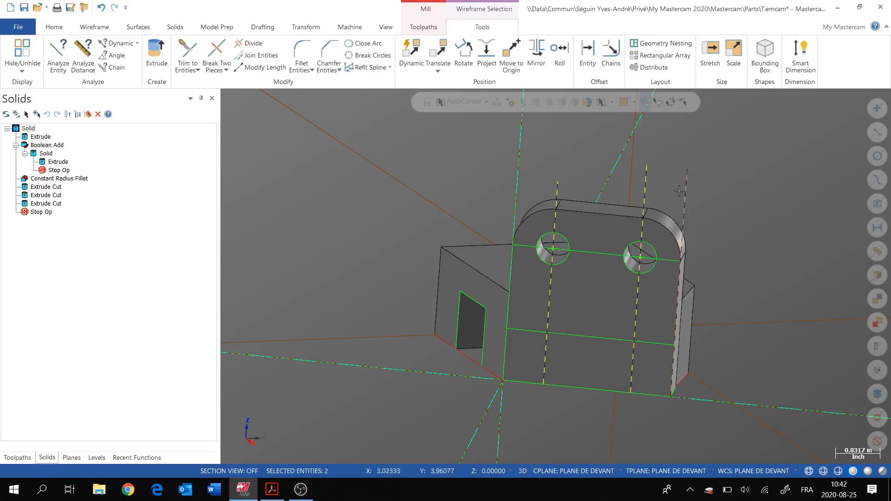
left_click(516, 184)
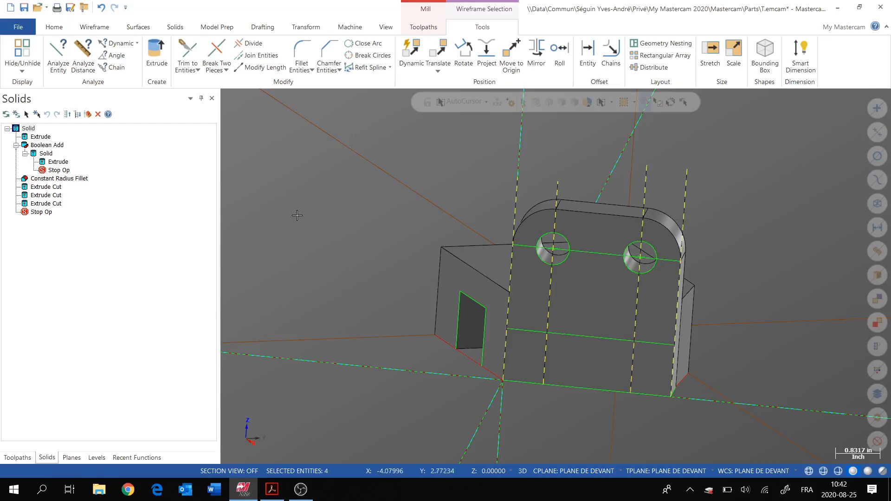
right_click(334, 191)
left_click(448, 179)
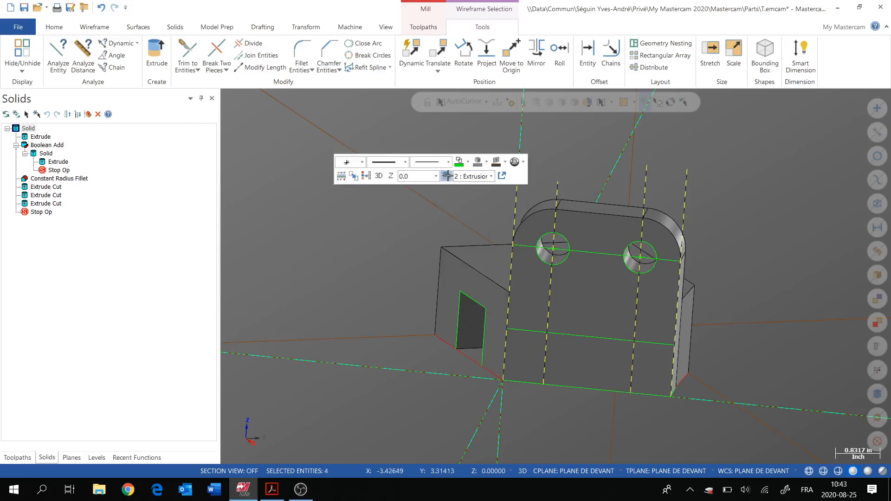
left_click(98, 194)
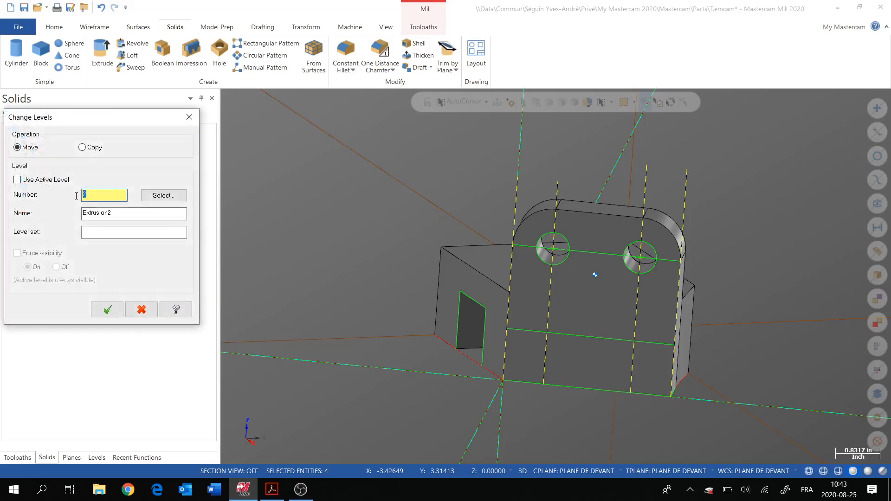
type("100")
double_click(123, 215)
key("BackSpace")
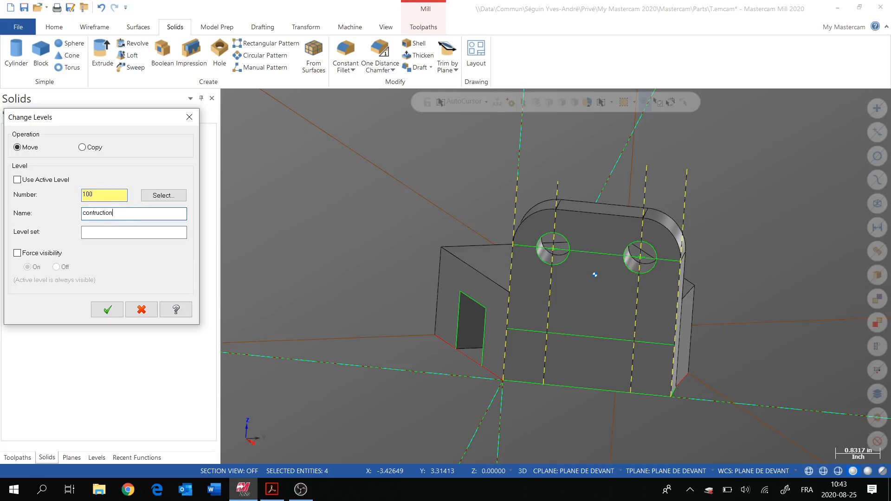
type("contruction")
key("Return")
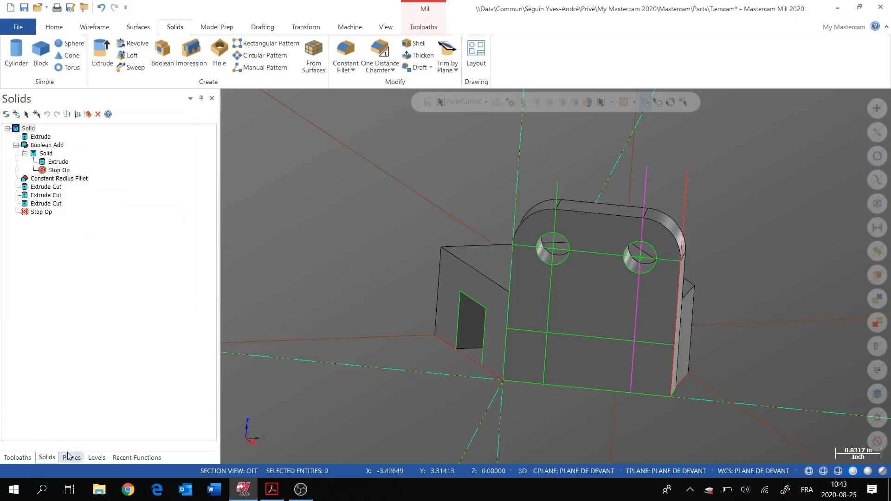
Hide level 100 "contruction" in the list of levels.
left_click(96, 458)
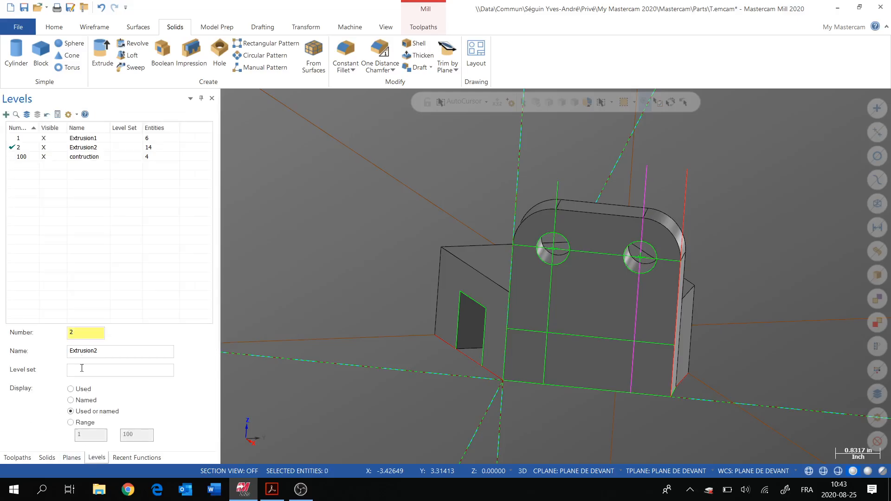
left_click(43, 157)
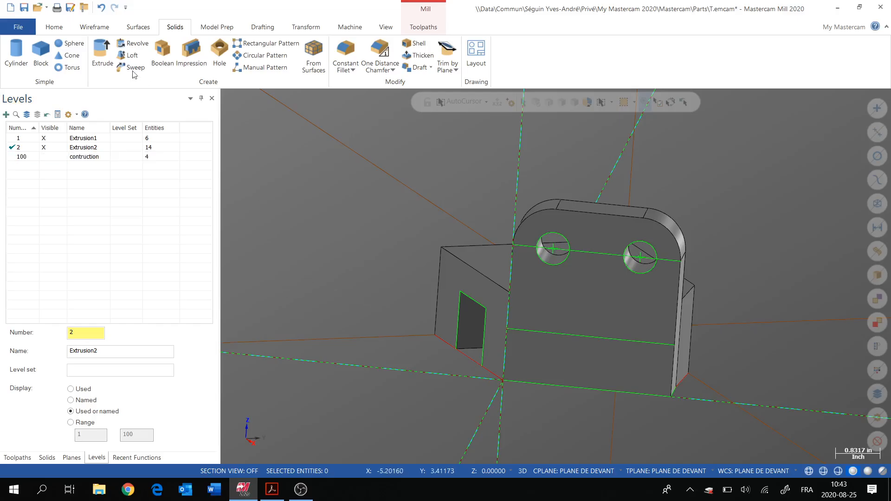
Draw a vertical centre line on the upright plate from the top edge's midpoint to the bottom edge's midpoint.
left_click(97, 27)
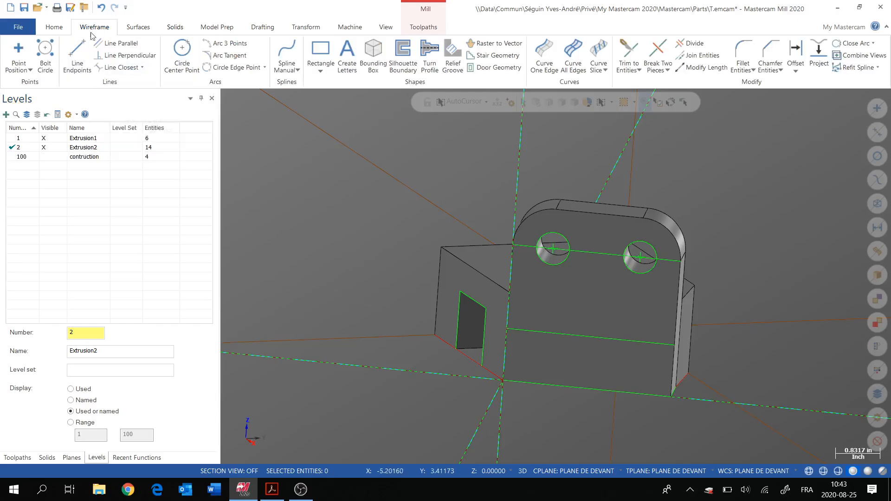
left_click(78, 53)
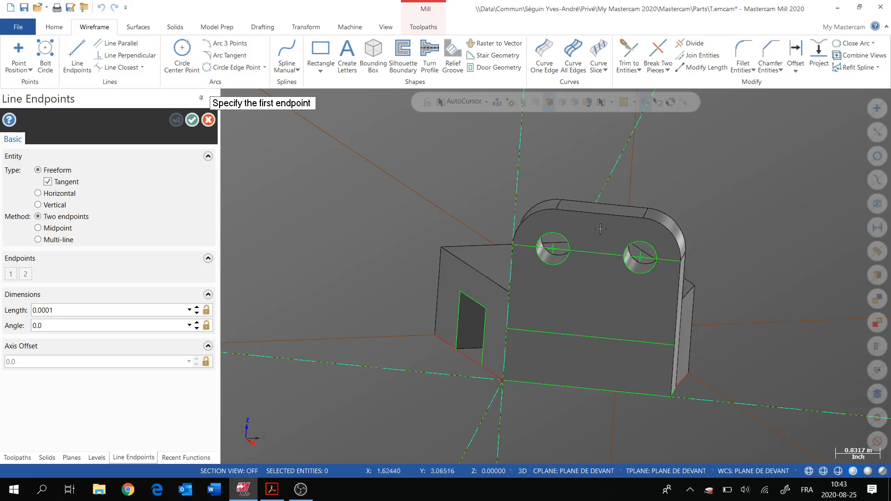
left_click(599, 215)
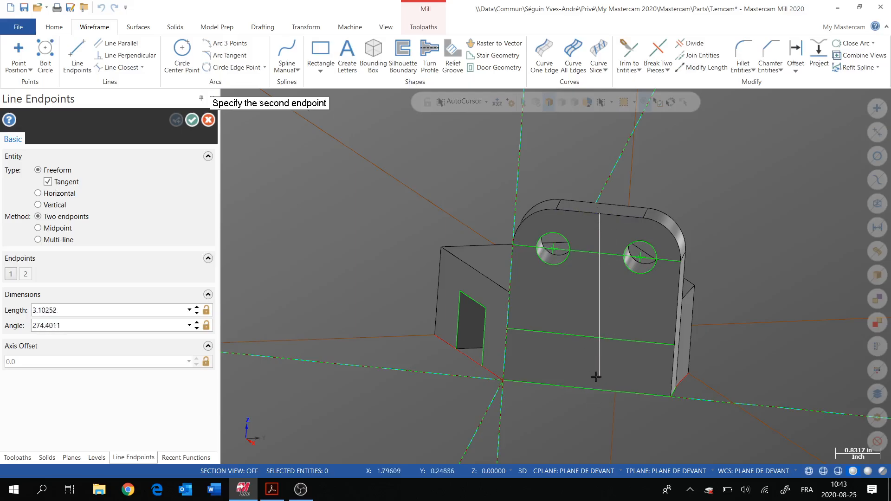
left_click(587, 388)
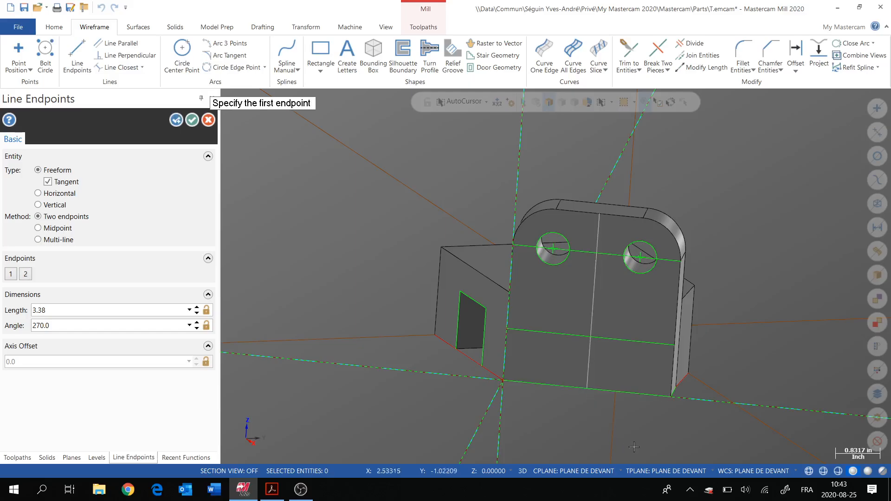
key("Escape")
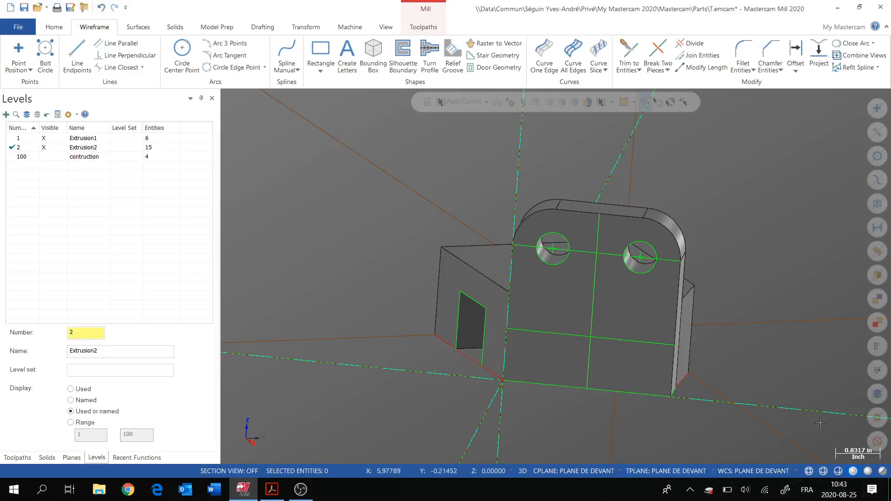
Check the slot dimensions in the PDF drawing and offset copies of the plate's vertical centre line by 1.25/2 in to both sides.
left_click(272, 490)
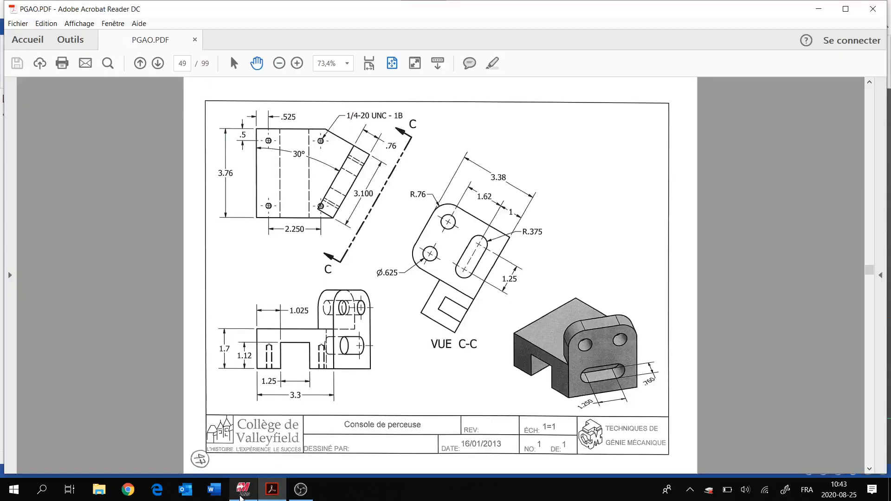
left_click(243, 489)
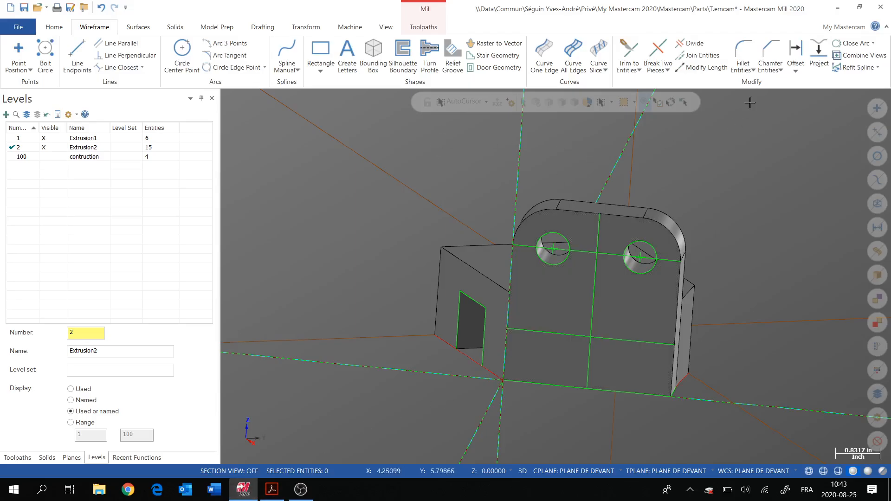
left_click(796, 53)
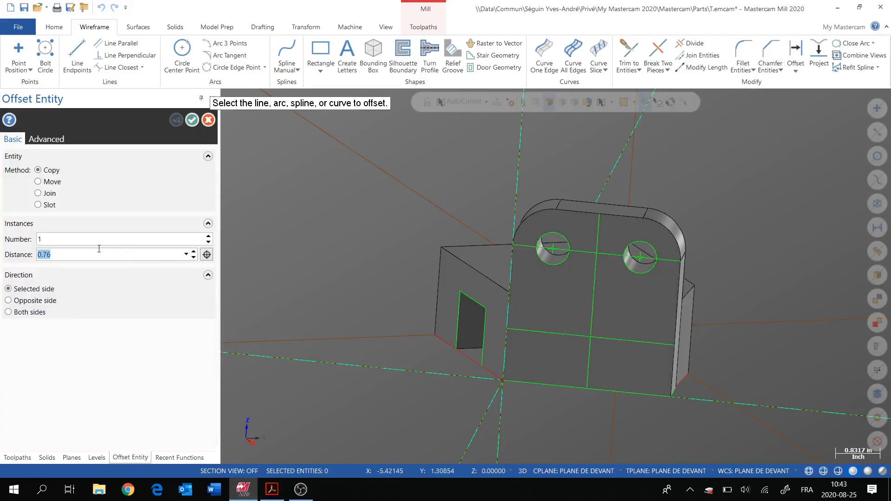
type(".25/")
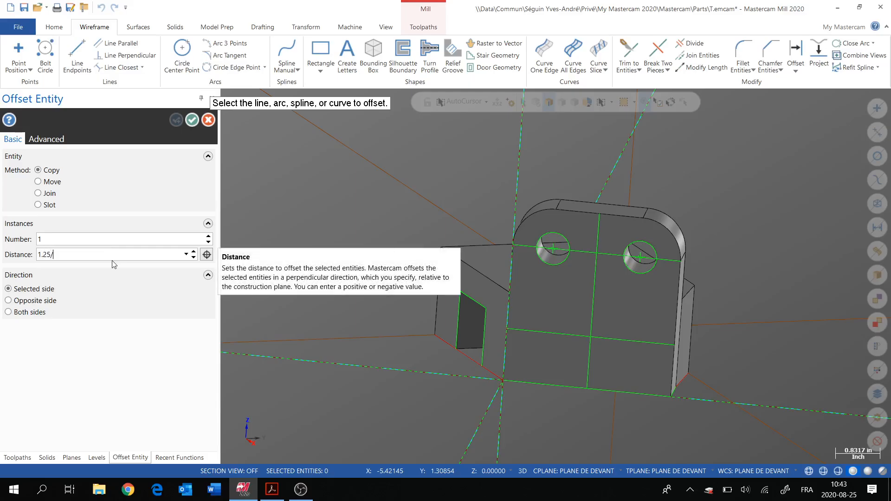
left_click(592, 303)
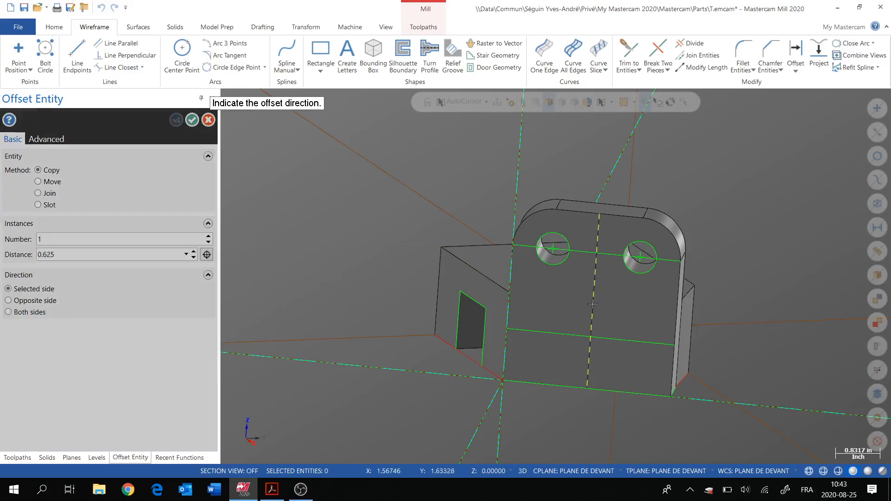
left_click(574, 307)
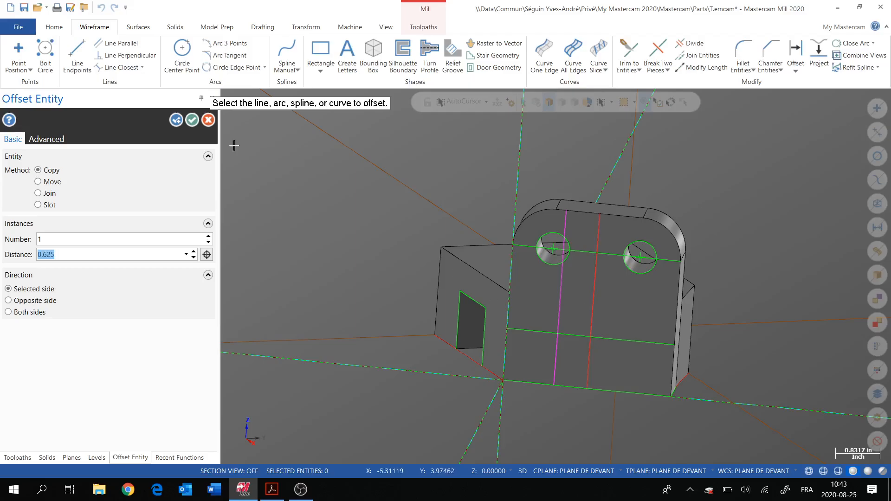
left_click(177, 121)
left_click(591, 321)
left_click(175, 122)
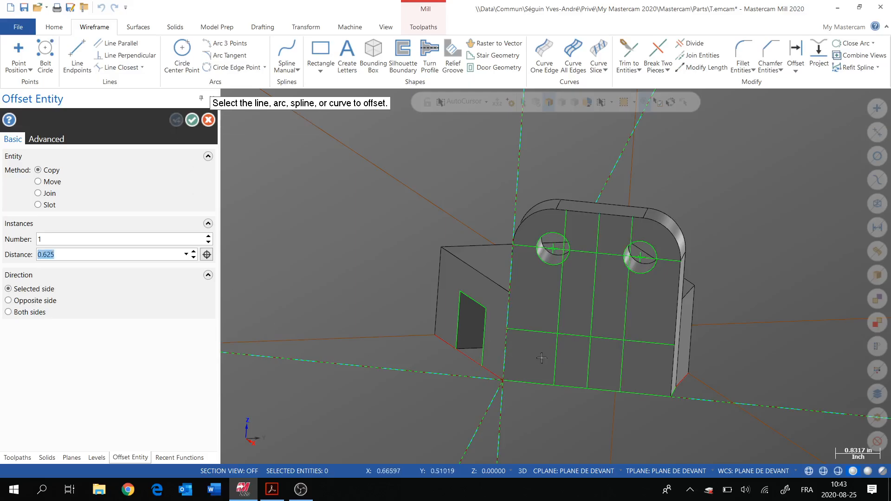
left_click(192, 120)
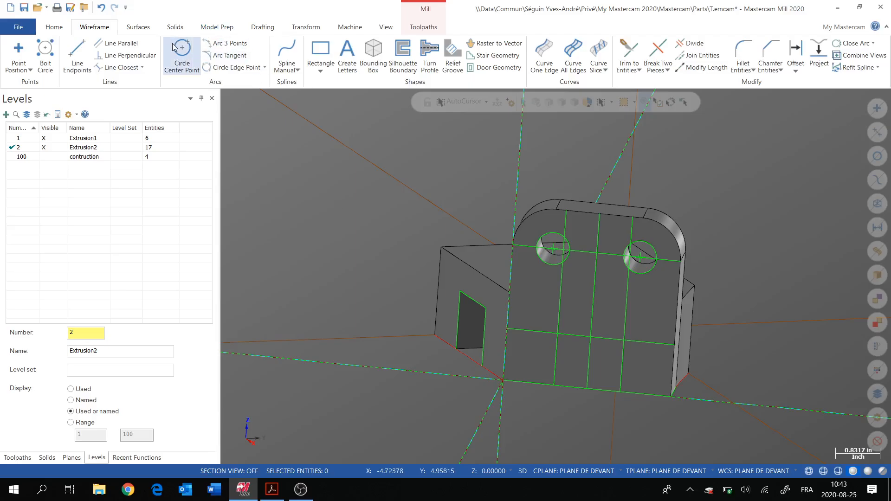
Draw a circle of radius 0.375 in where the left offset line crosses the lower horizontal line.
left_click(182, 54)
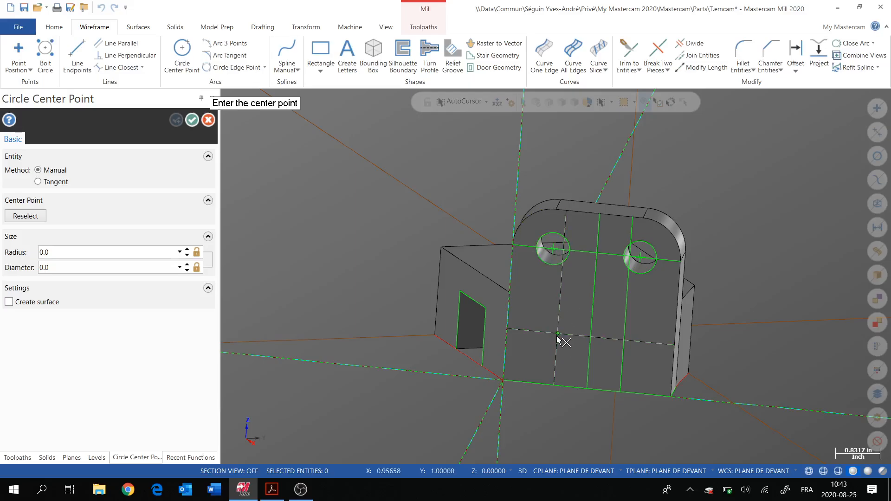
left_click(557, 334)
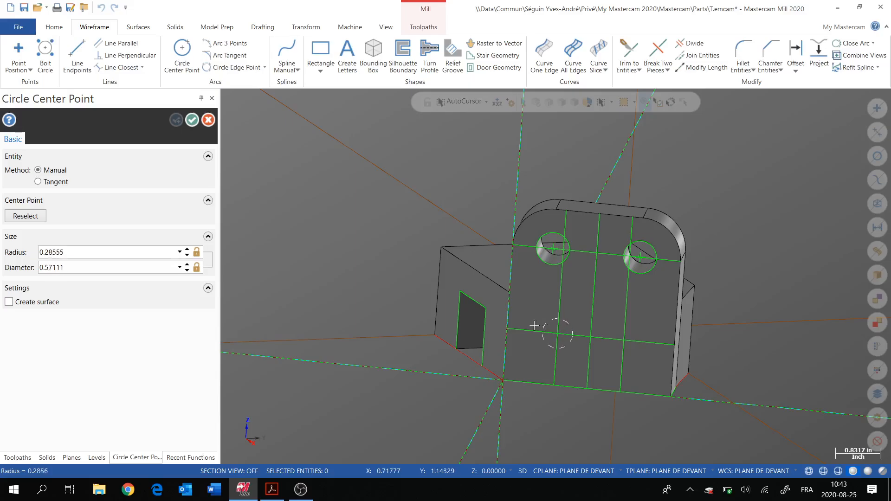
left_click(77, 269)
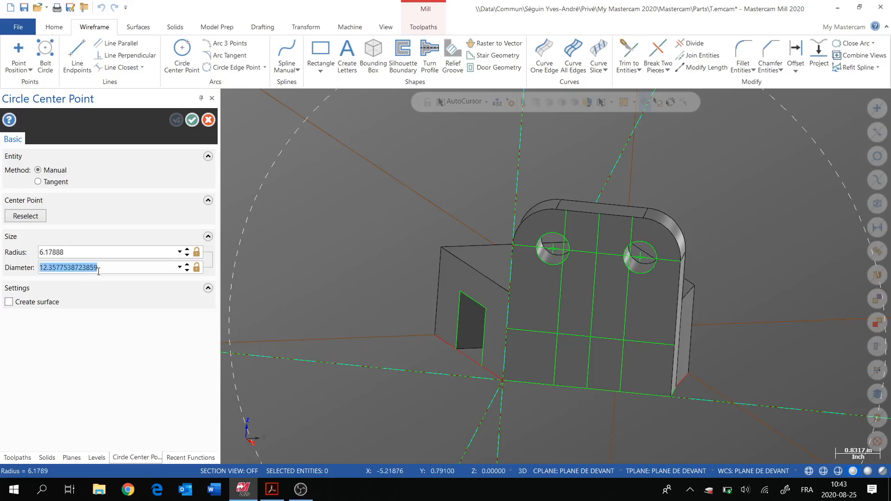
type(".375")
key("Return")
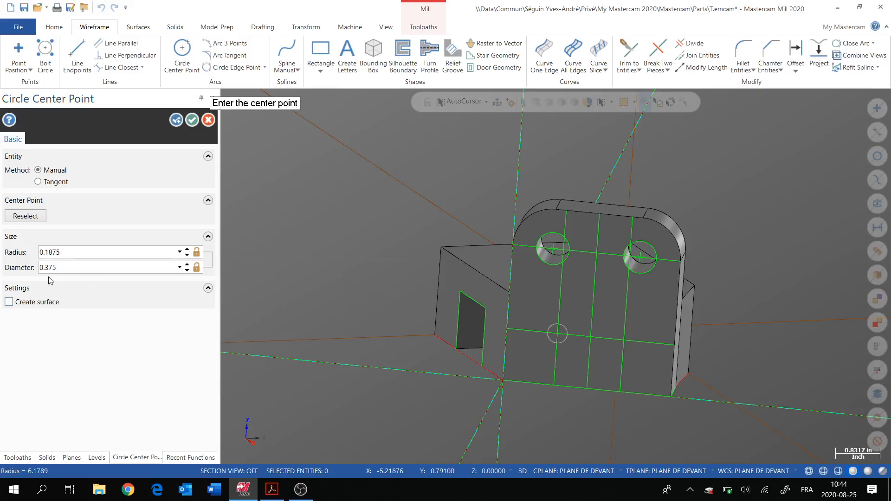
left_click(73, 255)
type(".3")
left_click(176, 120)
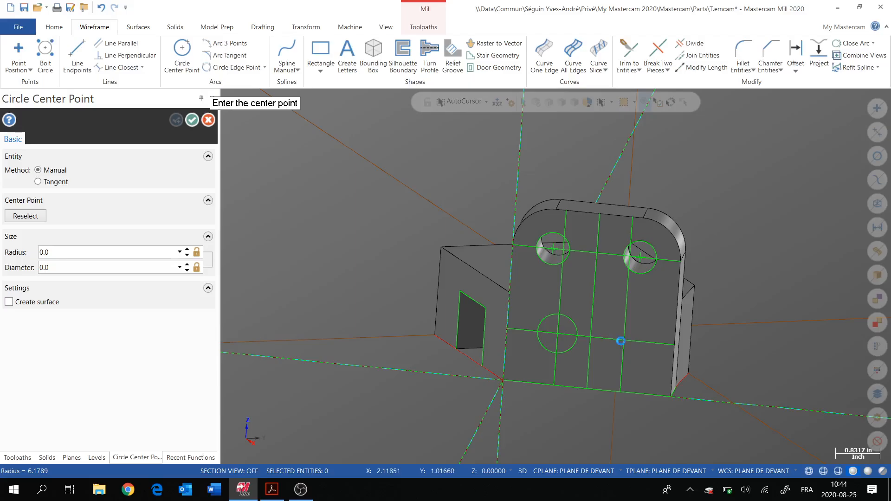
Draw a second circle of radius 0.375 in where the right offset line crosses the lower horizontal line.
left_click(624, 343)
left_click(74, 253)
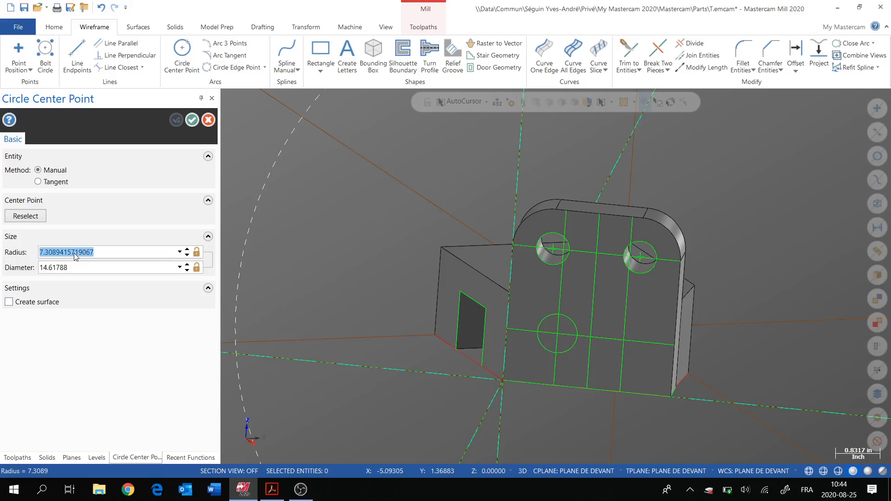
type(".375")
key("Return")
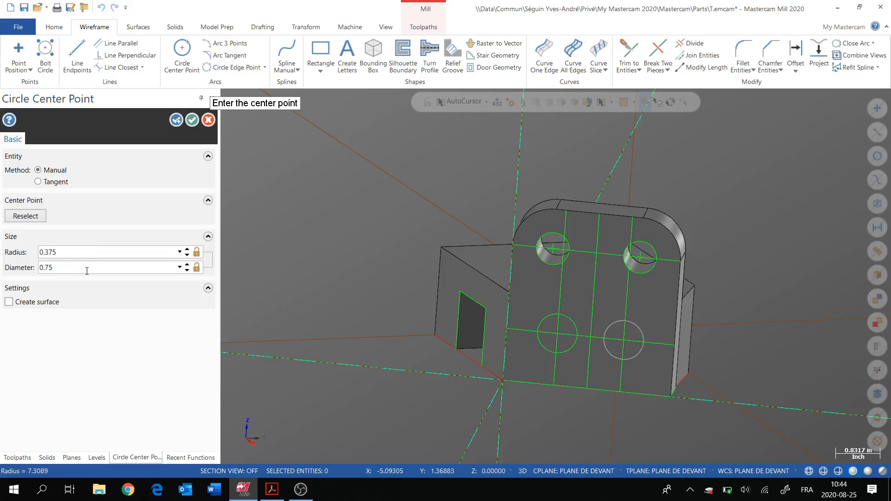
left_click(192, 119)
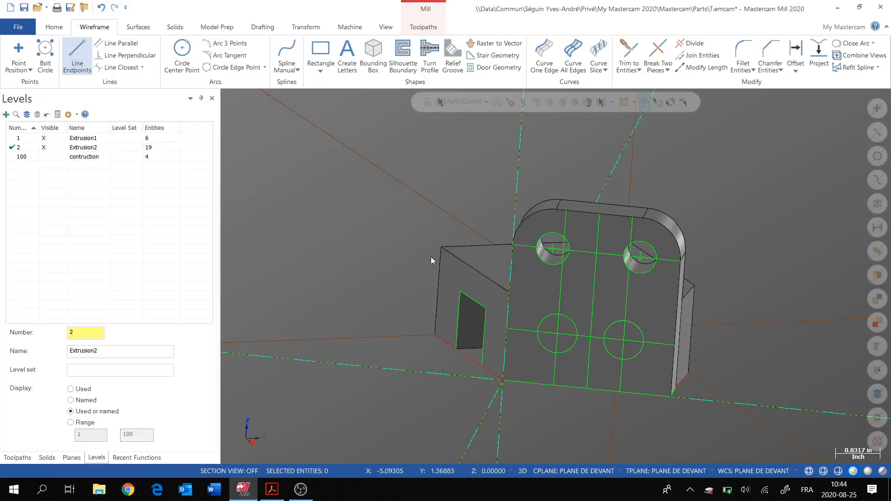
Join the two lower circles with horizontal lines between their top points and between their bottom points to outline the slot.
left_click(563, 318)
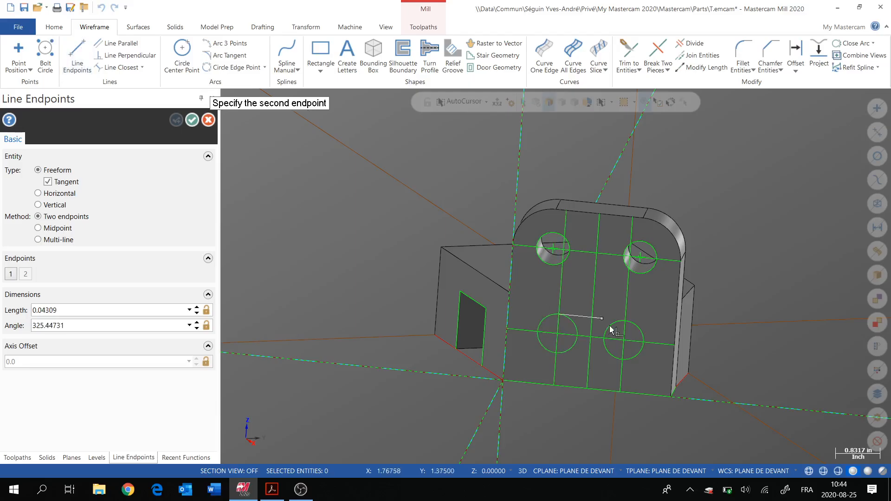
left_click(624, 322)
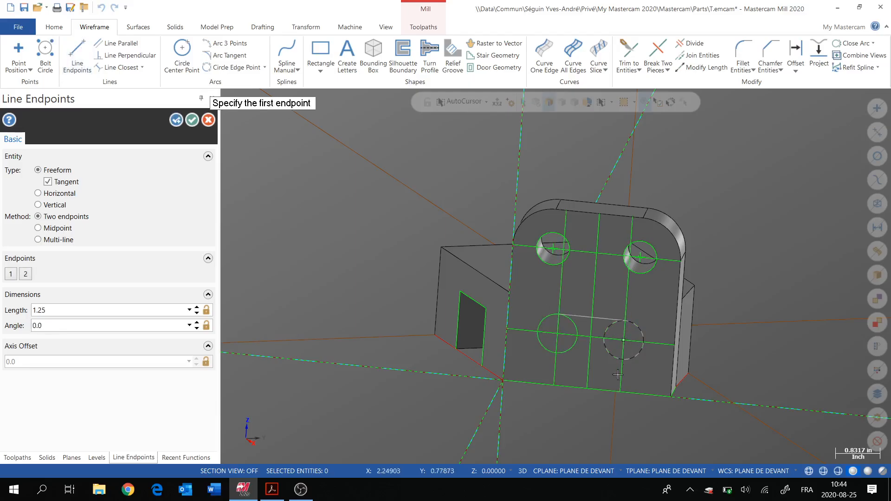
left_click(555, 355)
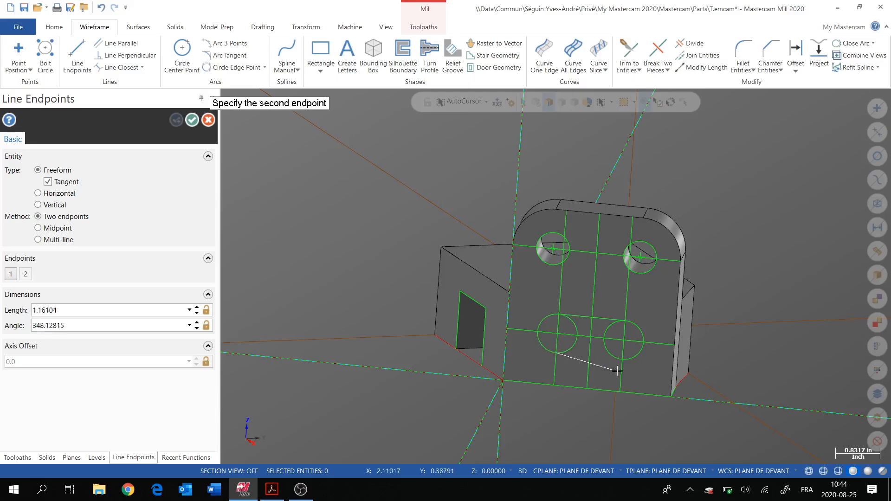
left_click(623, 360)
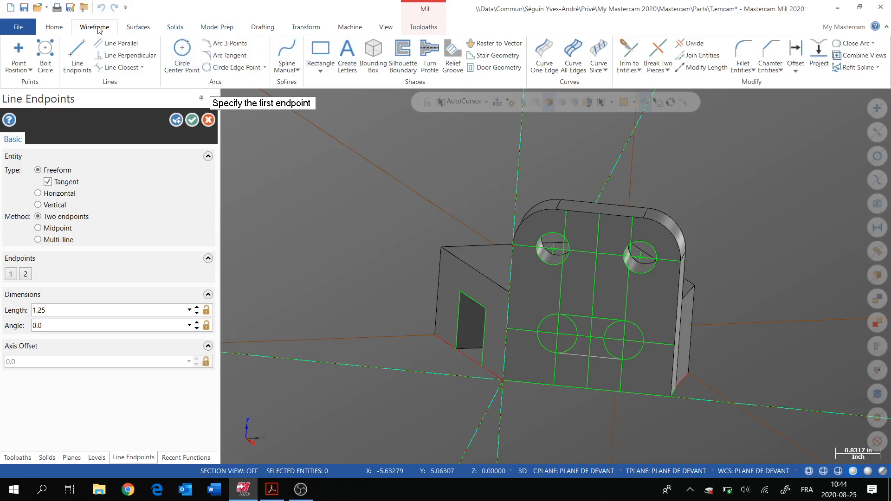
left_click(630, 51)
scroll(606, 334, "up", 4)
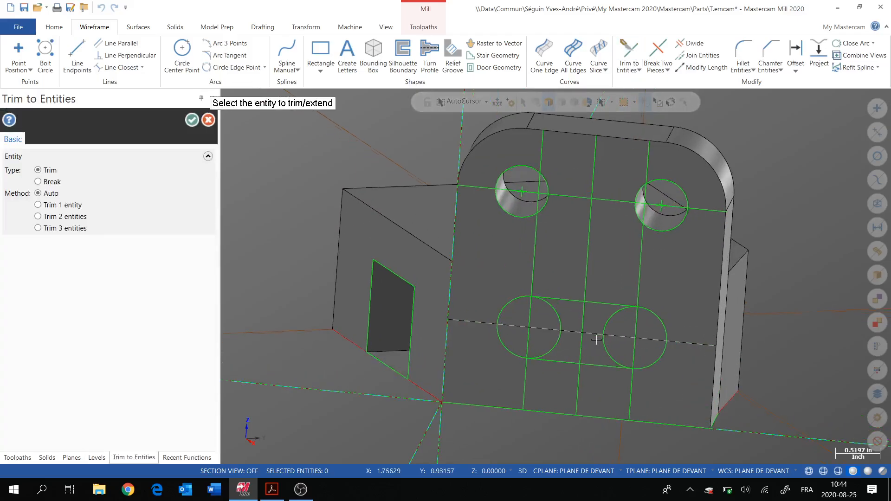
scroll(619, 312, "up", 3)
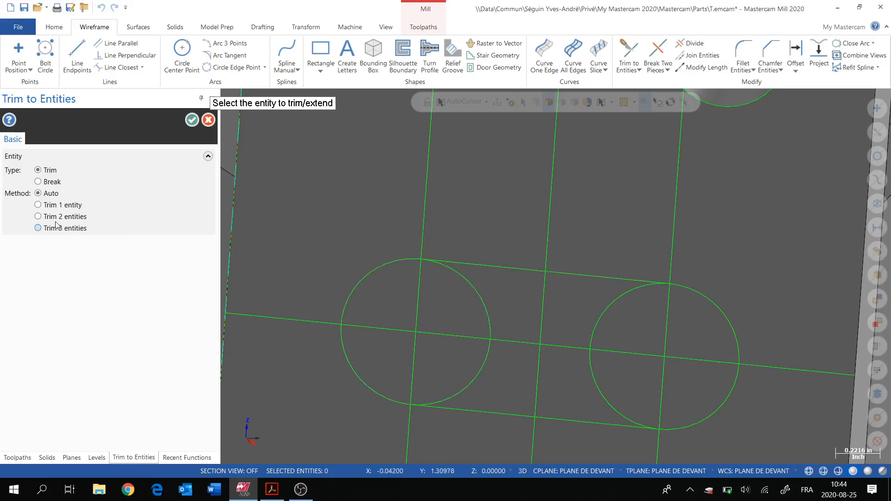
left_click(39, 205)
scroll(413, 255, "up", 10)
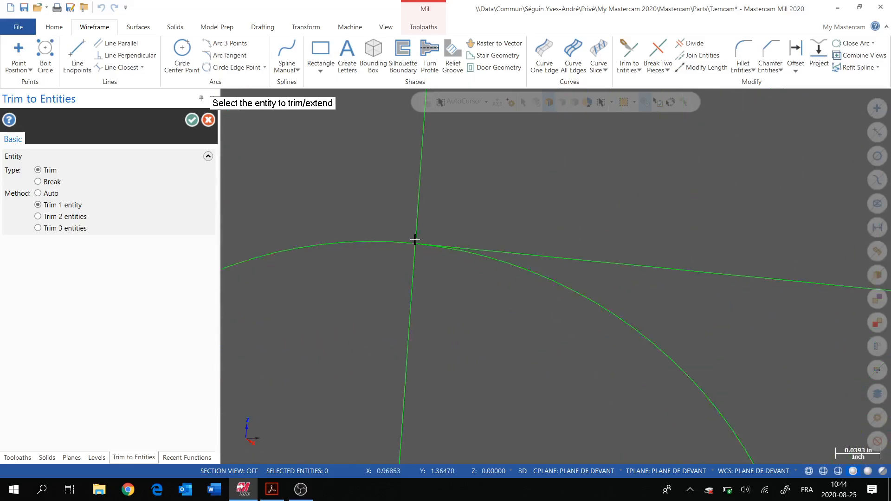
scroll(440, 260, "down", 12)
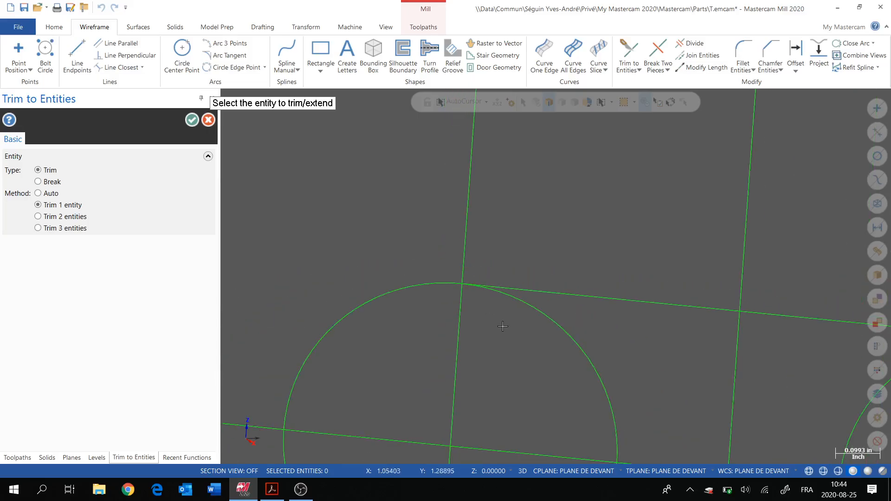
scroll(522, 327, "down", 3)
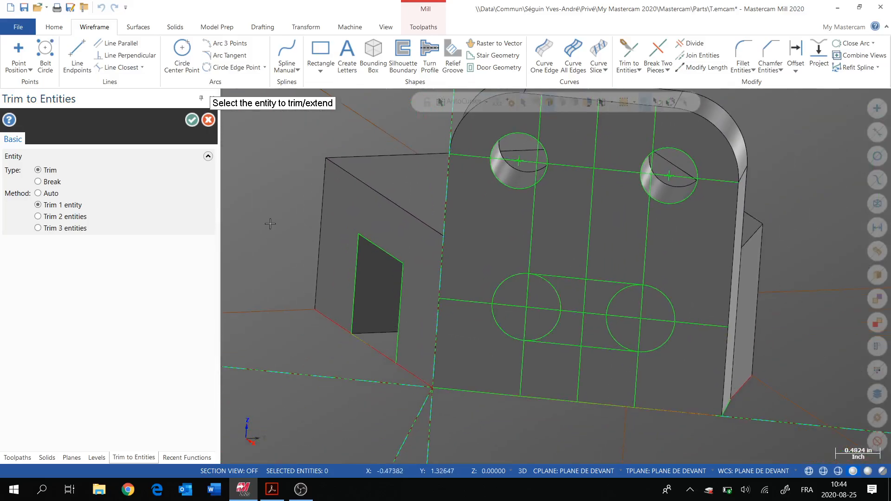
left_click(45, 193)
key("Escape")
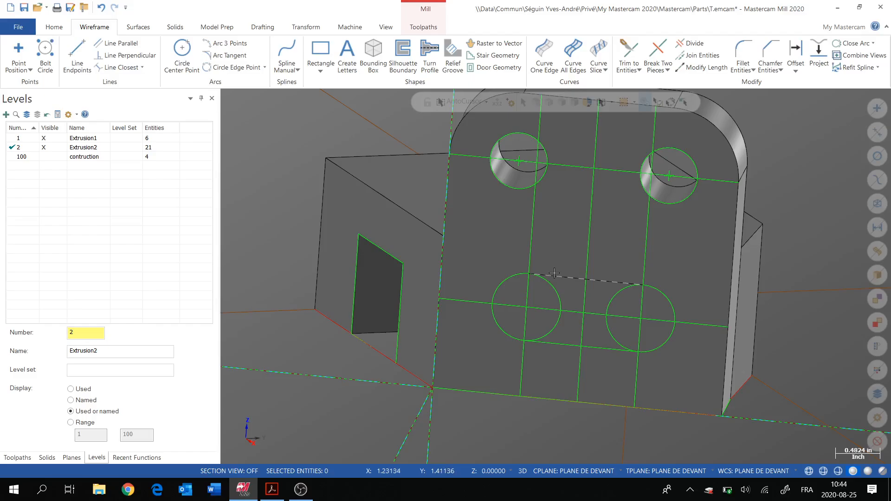
Try to move the plate's vertical centre line and its two offset copies to level 100 by changing the level setting.
left_click(531, 221)
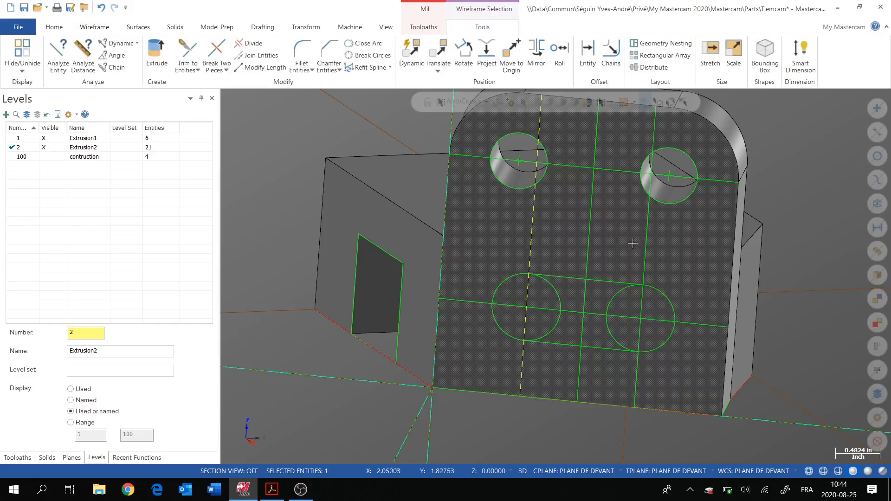
right_click(589, 237)
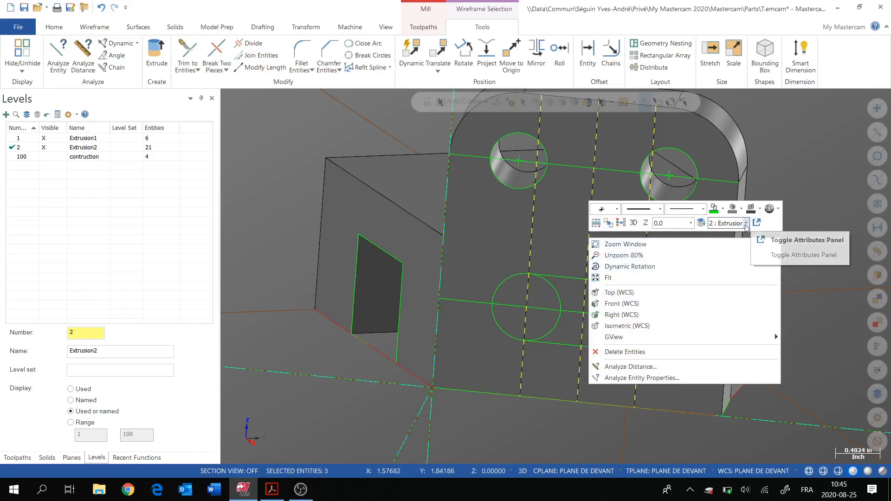
left_click(747, 223)
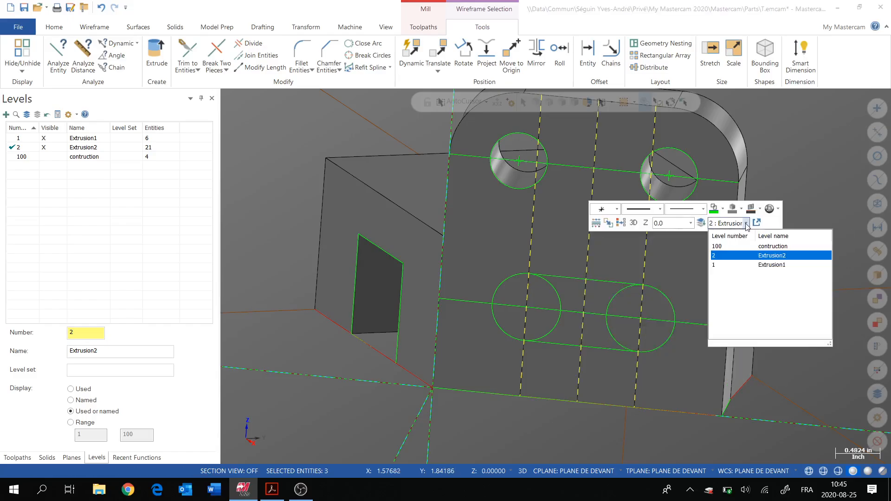
left_click(767, 247)
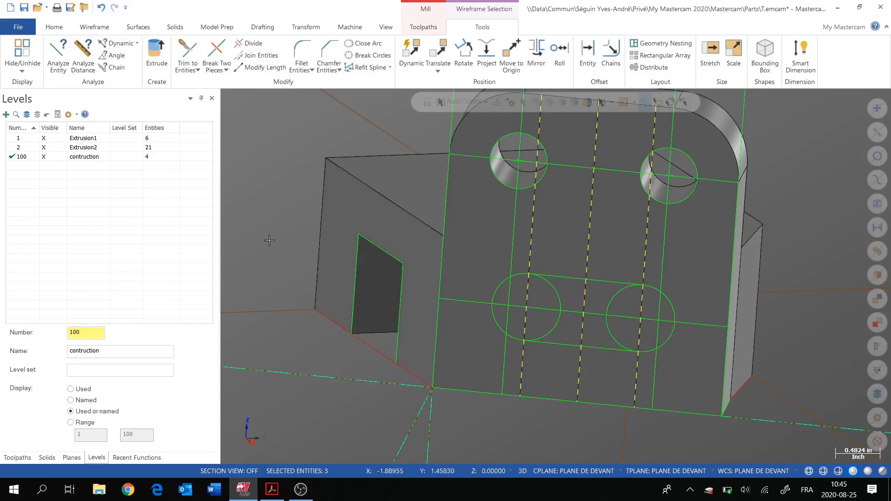
key("Escape")
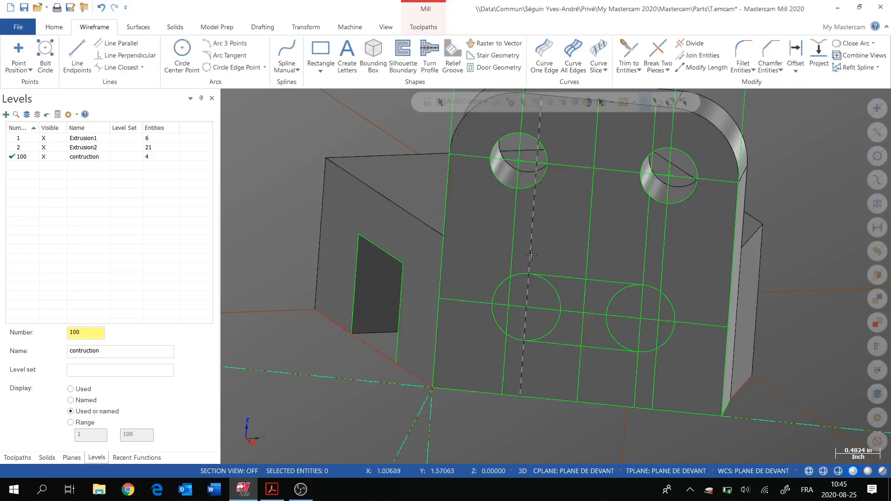
Move the plate's vertical centre line and its two offset copies to construction level 100.
left_click(531, 254)
left_click(590, 253)
left_click(646, 267)
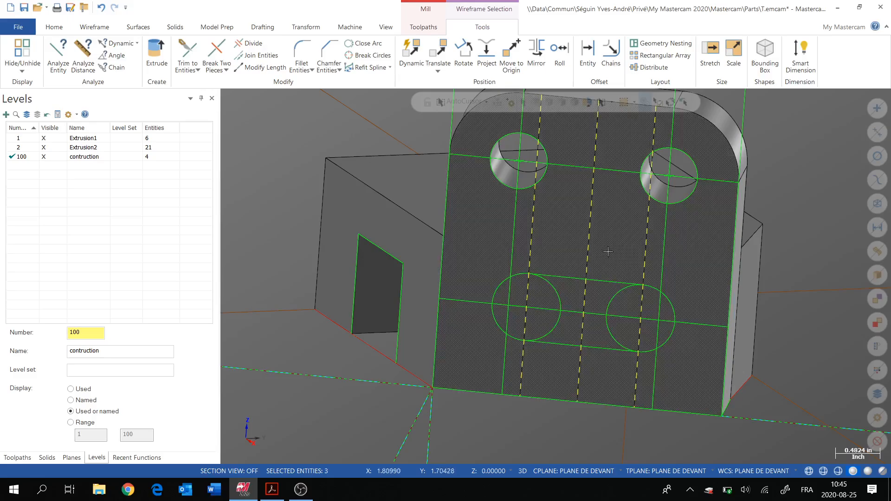
right_click(609, 251)
left_click(721, 238)
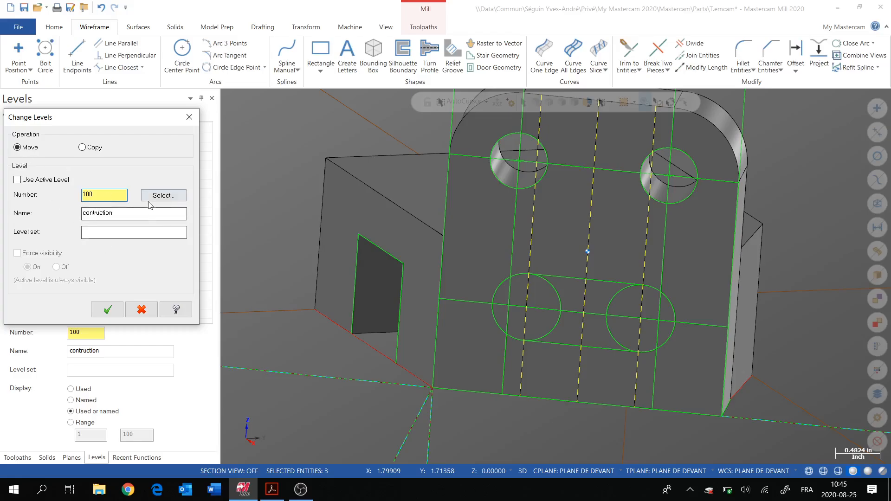
left_click(163, 196)
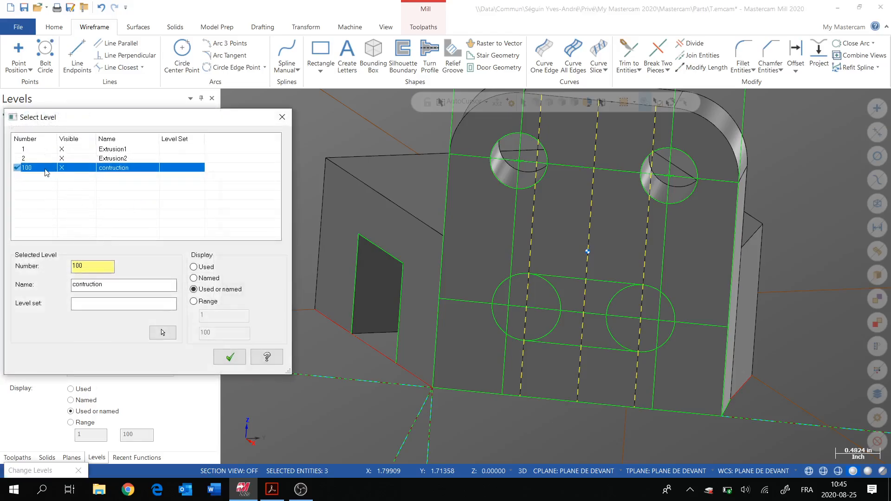
left_click(230, 357)
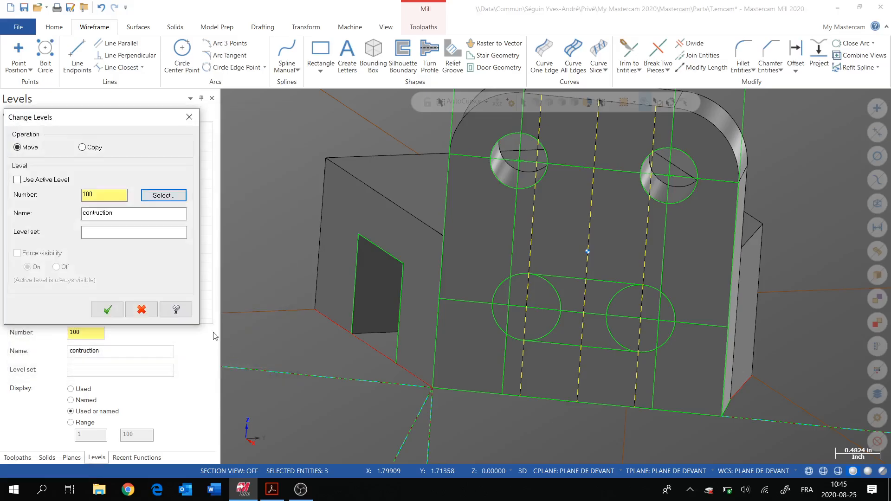
left_click(105, 312)
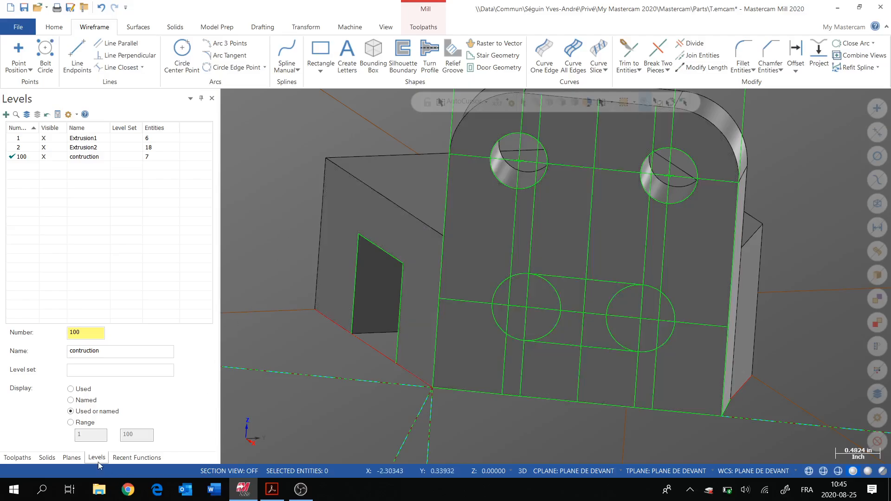
Make level 1 the active level and hide construction level 100.
left_click(72, 458)
left_click(96, 458)
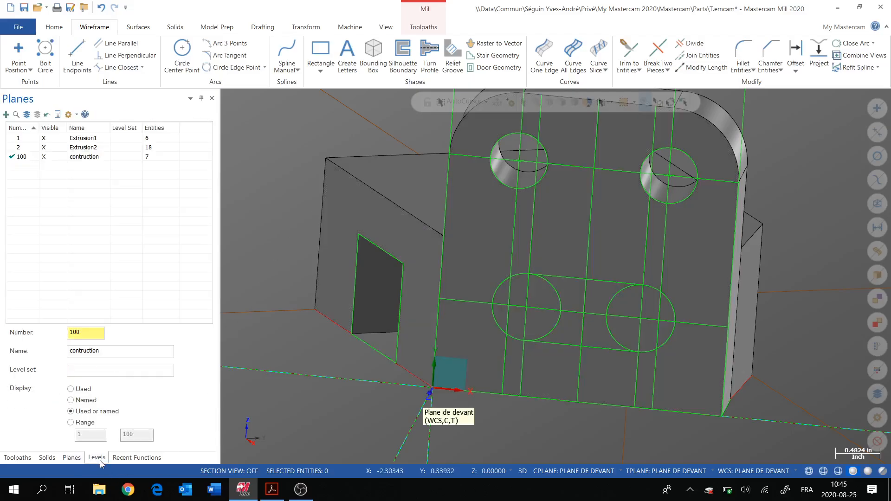
left_click(43, 158)
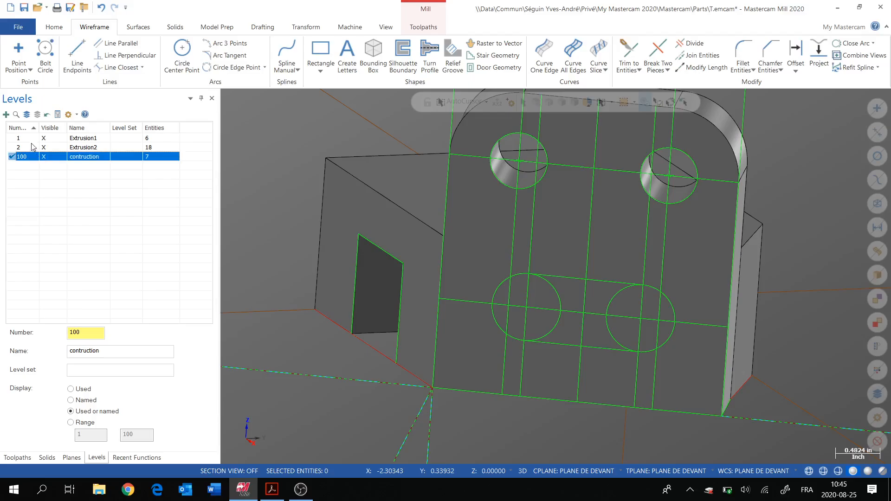
left_click(26, 138)
left_click(45, 157)
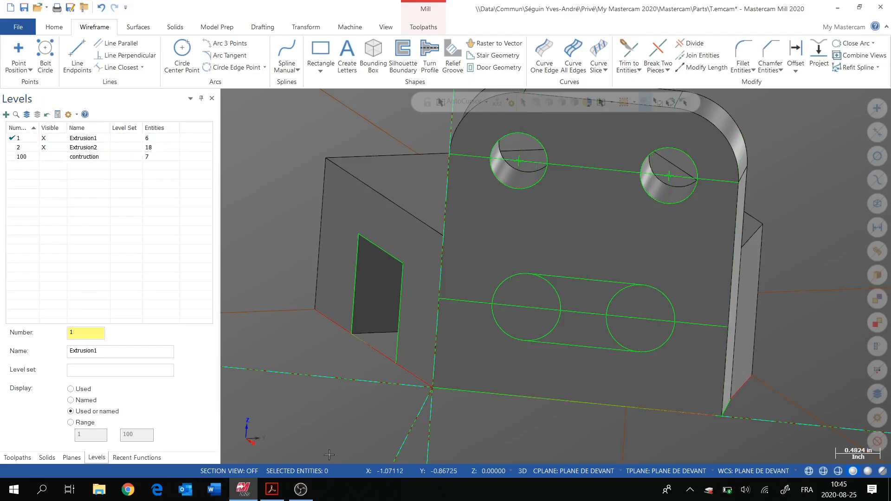
scroll(570, 337, "up", 1)
scroll(570, 337, "up", 1)
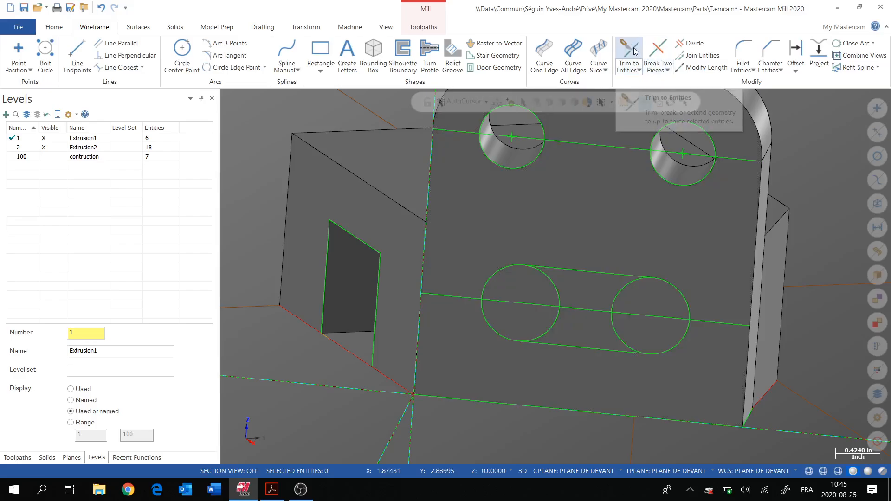
left_click(629, 54)
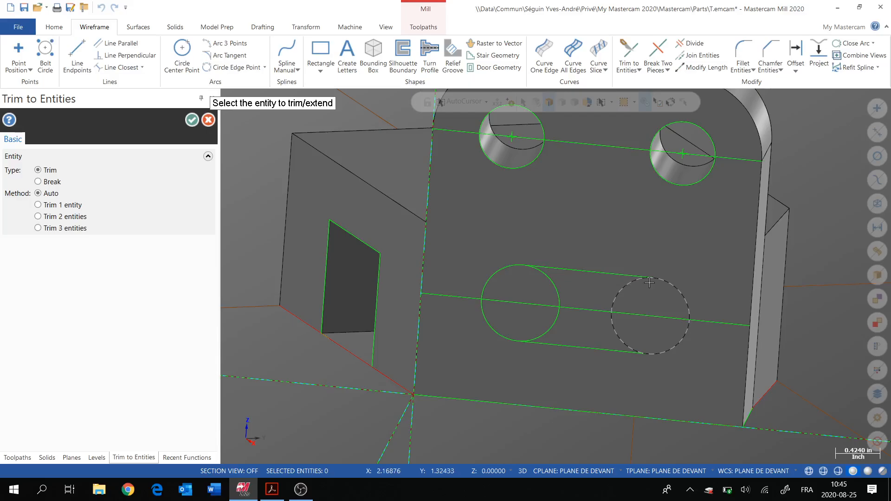
scroll(650, 282, "up", 5)
left_click(638, 70)
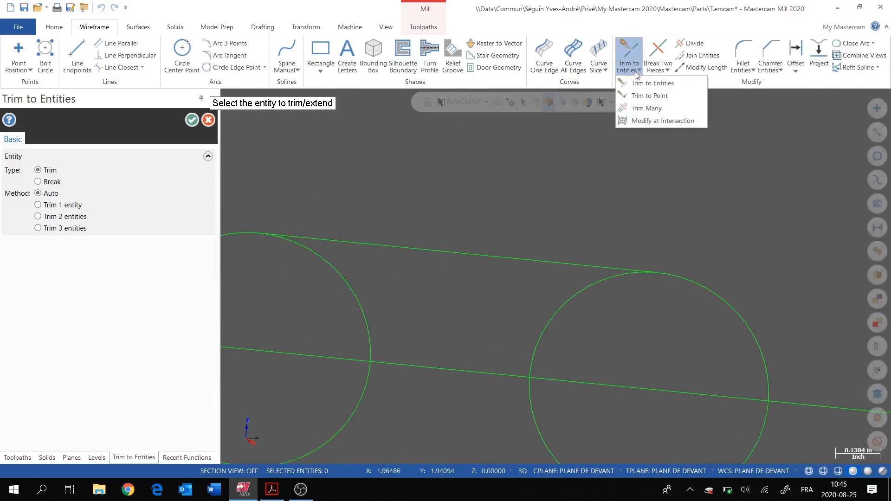
Break both lower circles in two pieces at the endpoints of the slot's upper line.
left_click(659, 67)
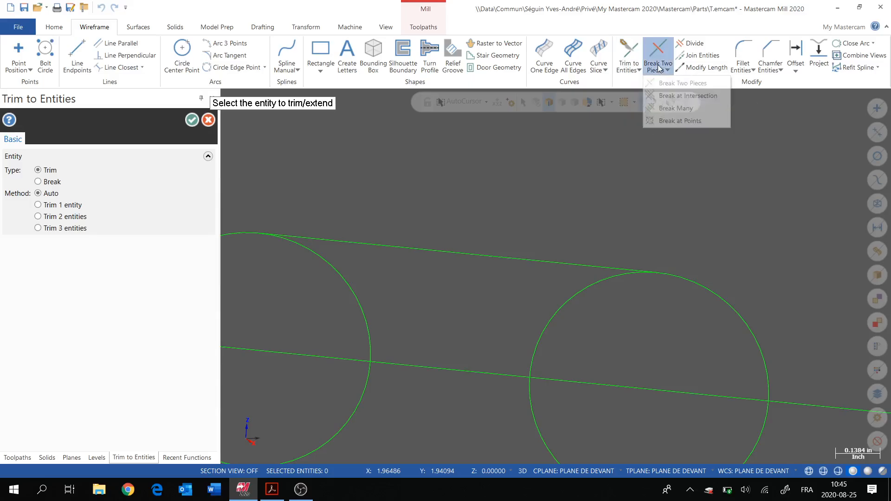
left_click(669, 85)
scroll(578, 356, "down", 1)
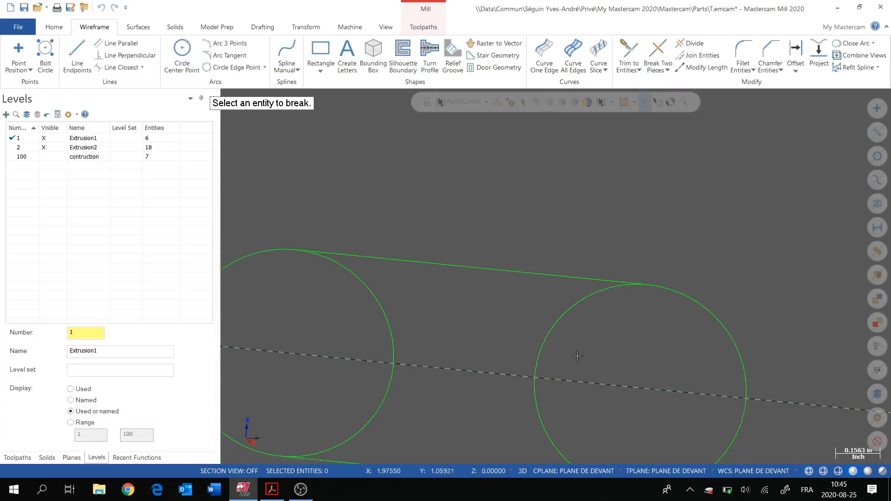
left_click(597, 296)
left_click(648, 285)
left_click(318, 264)
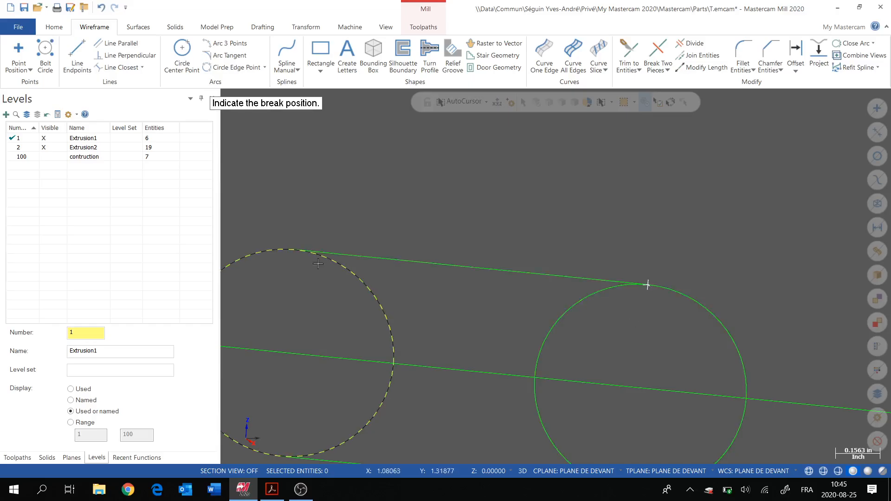
left_click(297, 253)
Break both lower circles at the endpoints of the slot's lower line.
key("Up")
key("Up")
key("Up")
key("Right")
left_click(389, 314)
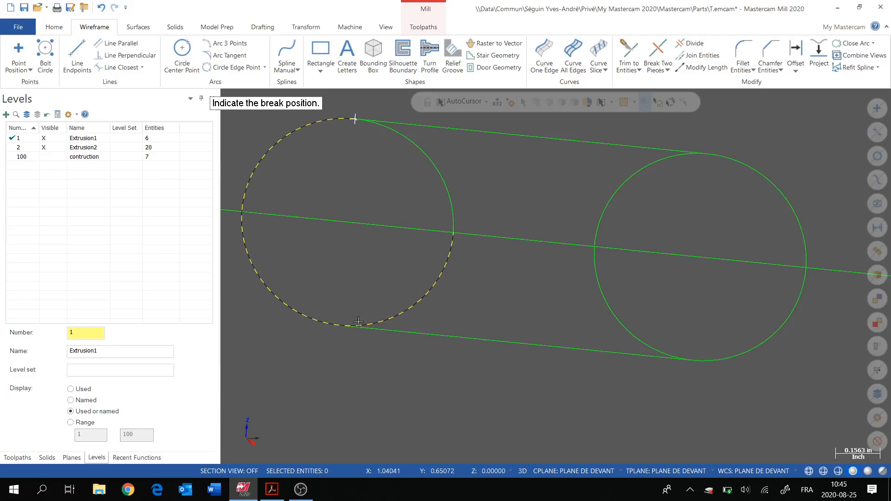
left_click(342, 330)
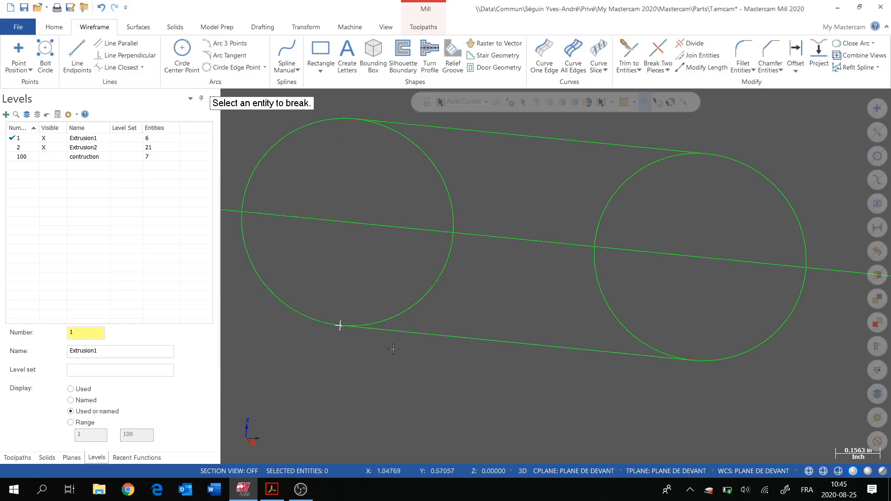
left_click(656, 347)
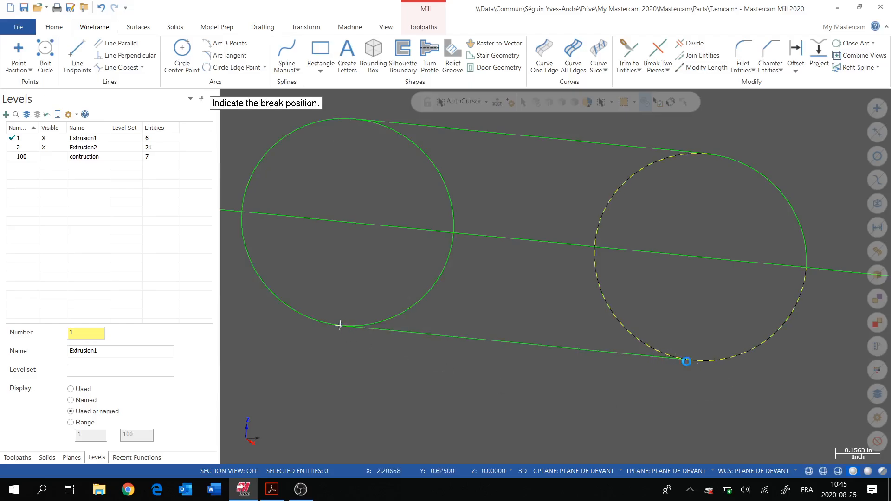
left_click(692, 361)
Delete the inner arcs of both lower circles so only the rounded slot outline remains.
left_click(629, 52)
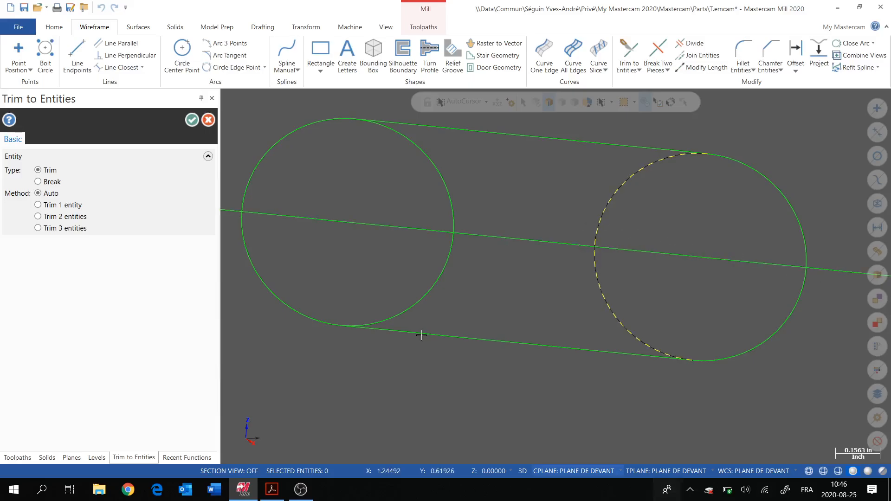
left_click(595, 201)
key("Escape")
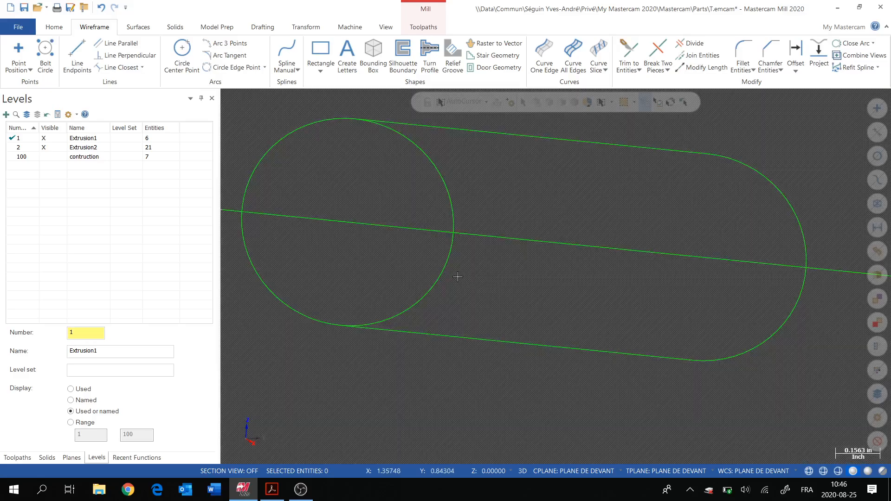
left_click(447, 272)
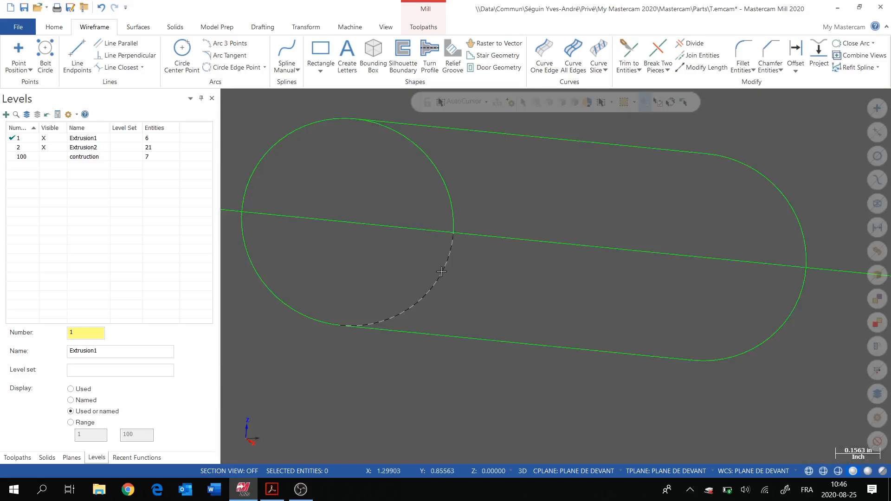
key("Delete")
key("Delete")
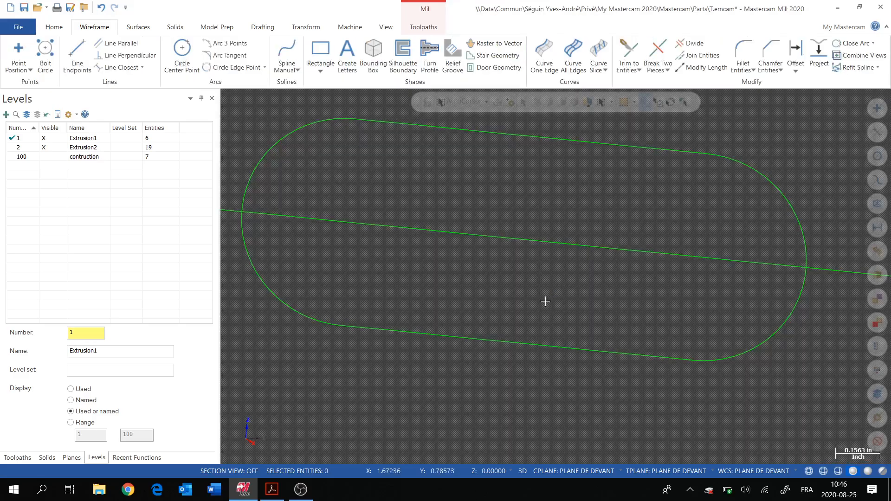
View the upright plate from an angle and check its slot in the PDF drawing.
scroll(551, 301, "down", 5)
scroll(499, 328, "down", 2)
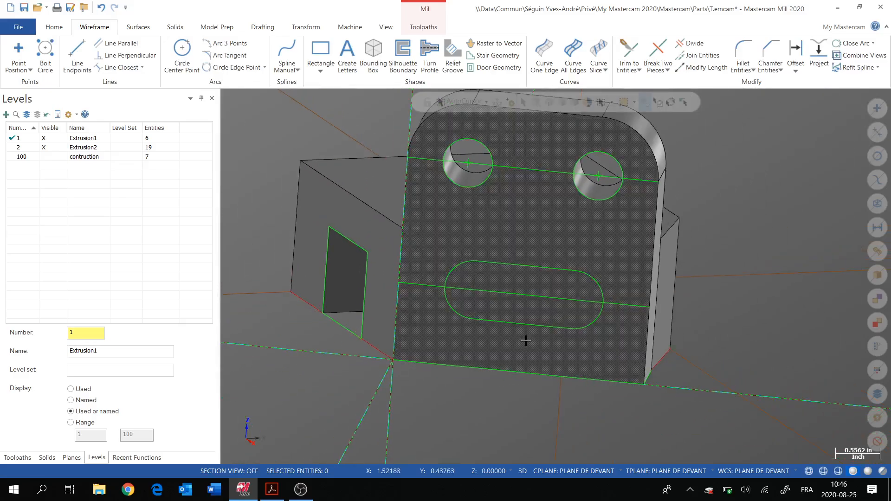
middle_click_drag(557, 347, 514, 350)
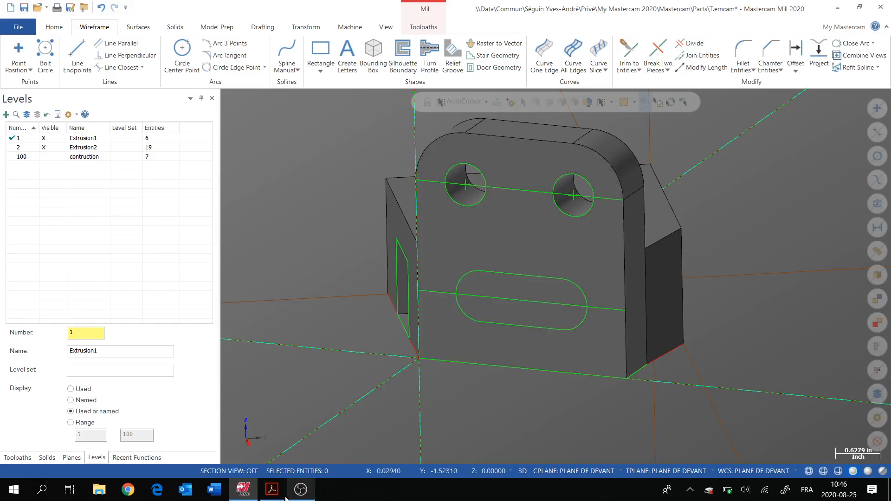
left_click(272, 489)
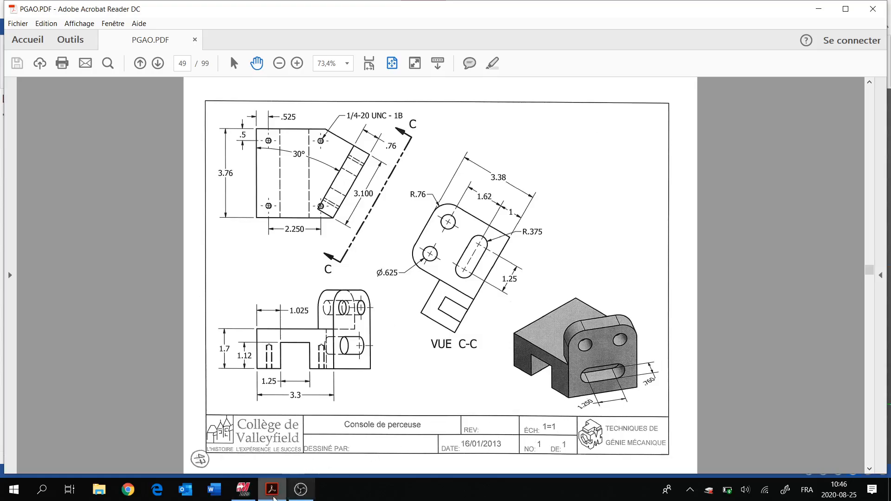
left_click(243, 489)
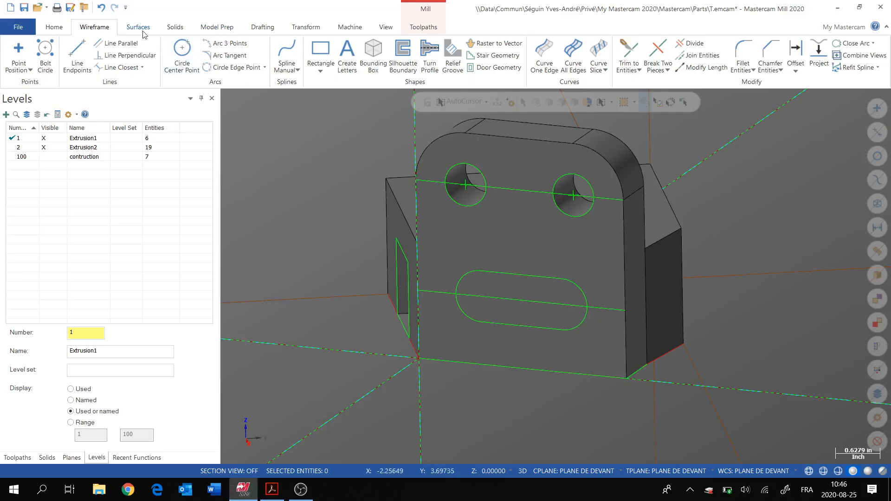
Start an extruded body cut from the rounded slot outline on the upright plate.
left_click(176, 30)
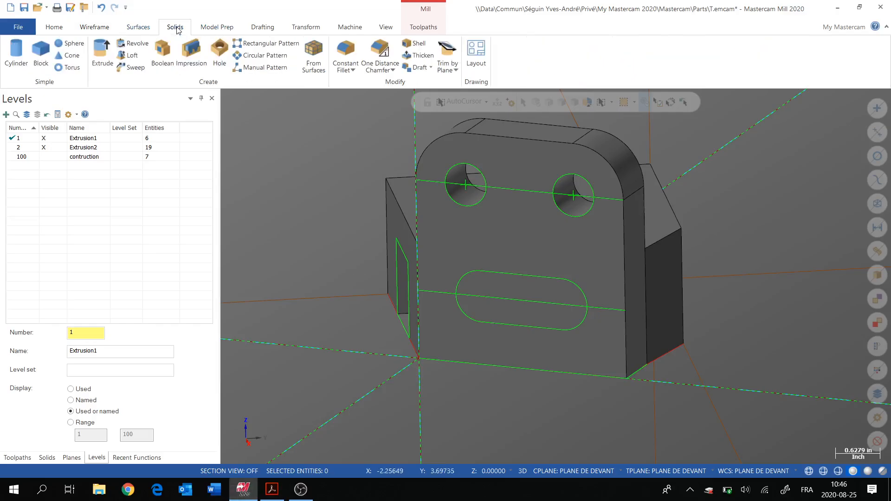
left_click(103, 50)
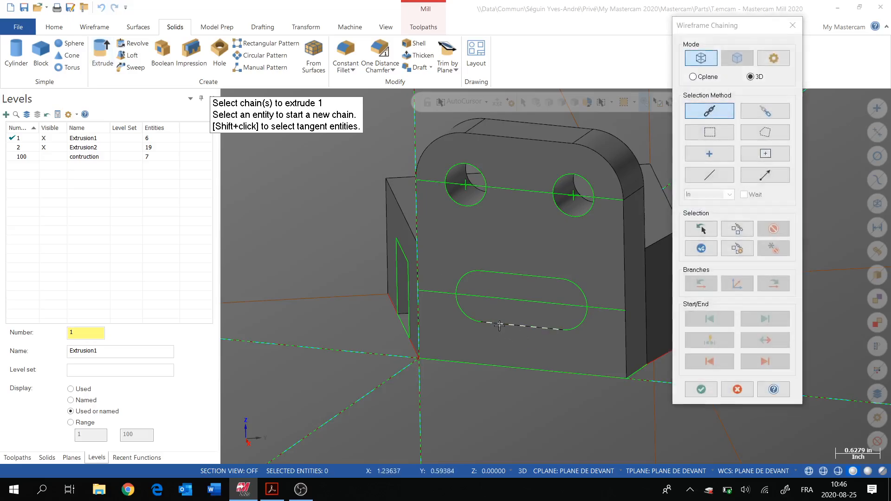
left_click(500, 326)
left_click(708, 390)
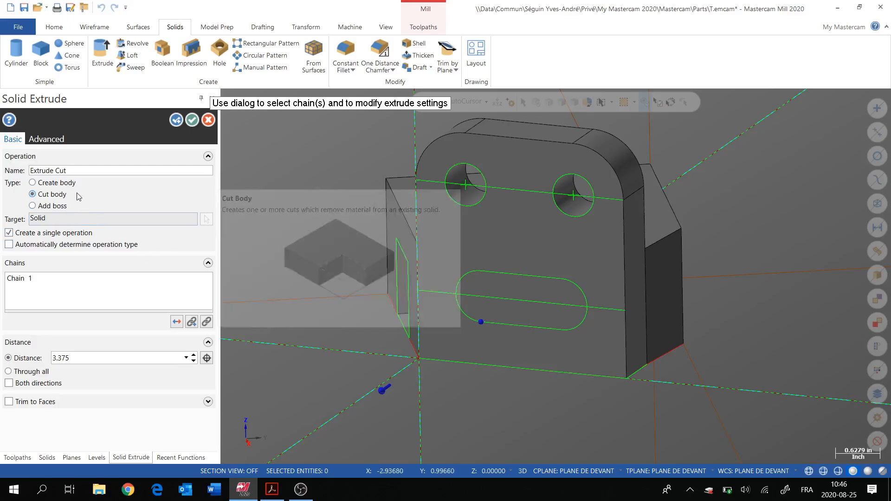
left_click(381, 392)
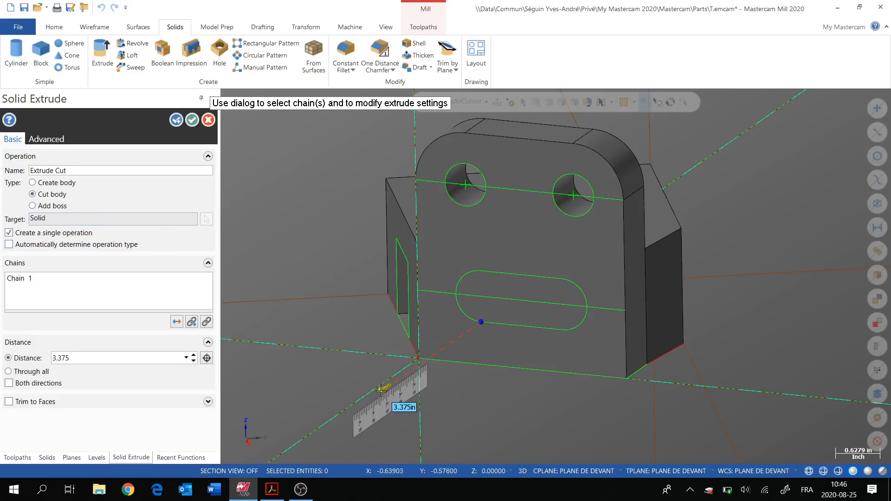
Check the upright plate's thickness in the PDF drawing and try a slot cut distance of -0.76.
double_click(77, 359)
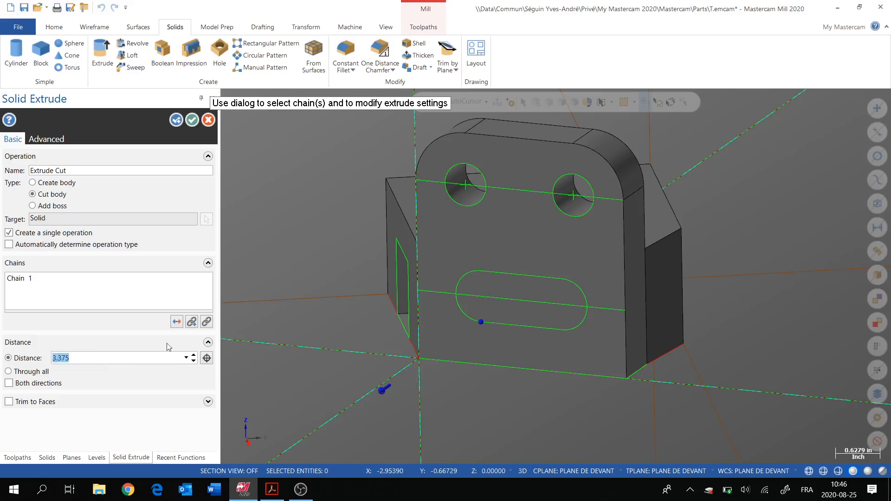
type("-.")
key("alt+Tab")
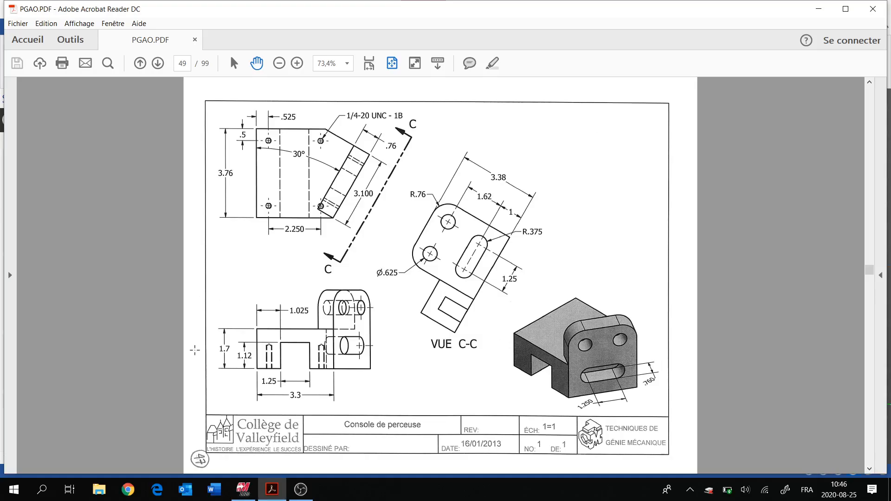
key("alt+Tab")
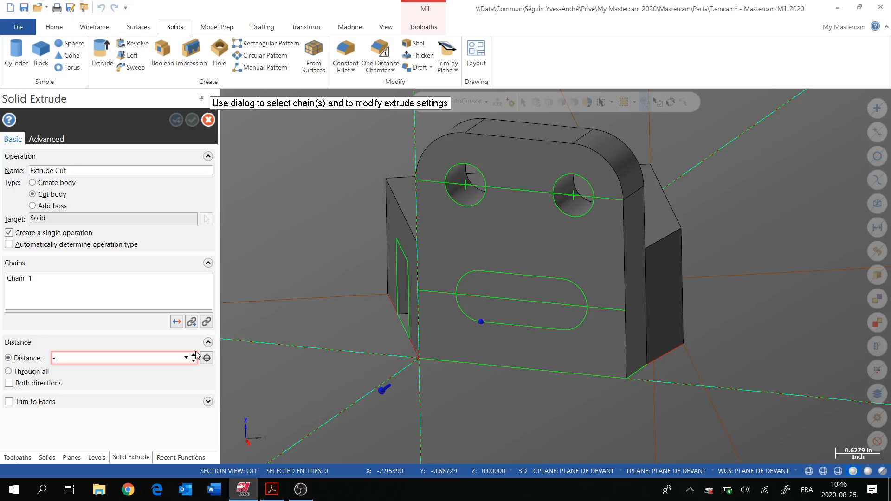
key("Return")
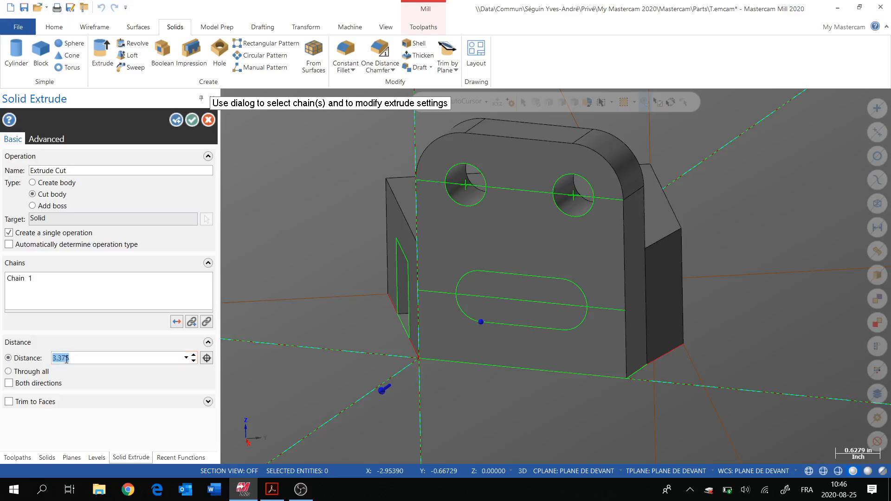
type("7-")
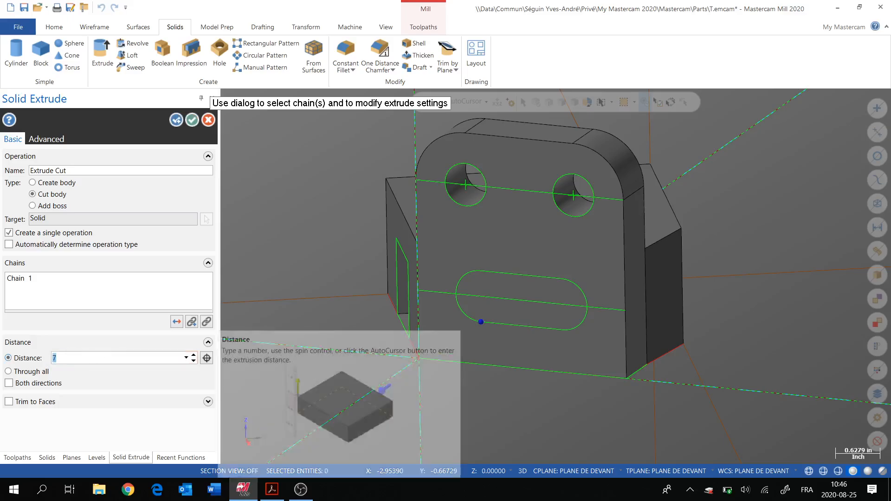
type(".760")
key("Return")
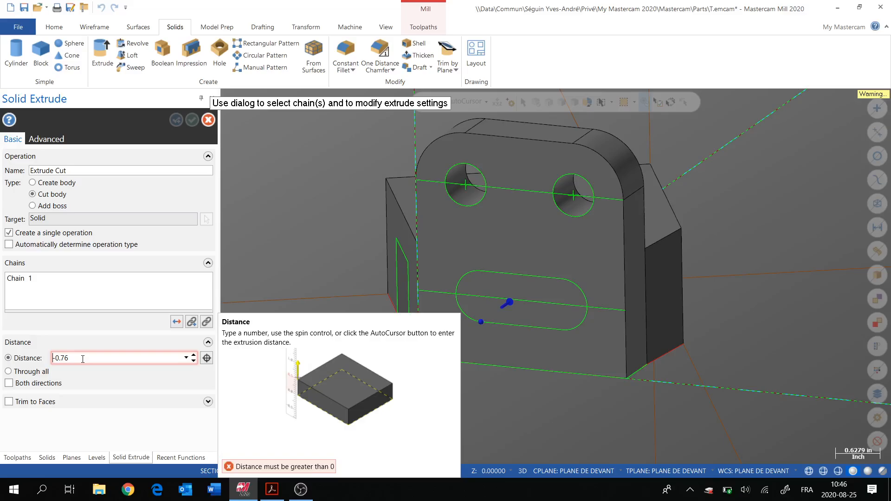
Set the slot cut's distance to 0.76 using its direction arrow and apply the cut.
left_click(507, 303)
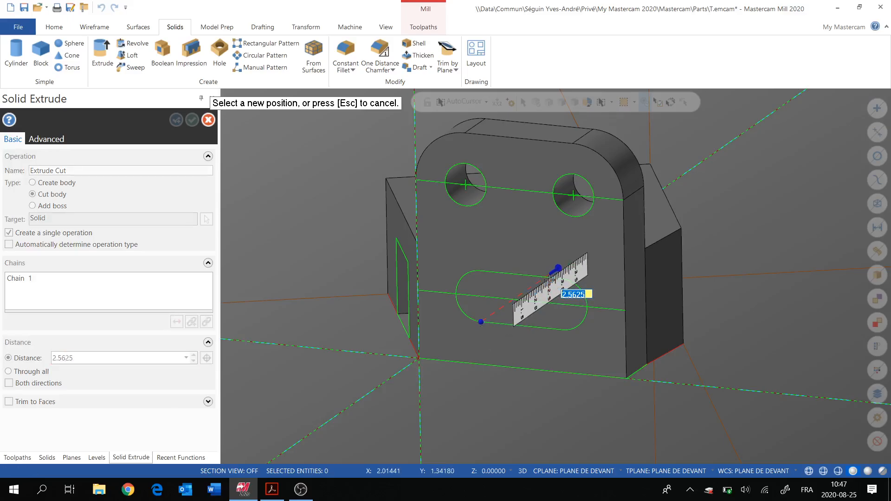
key("BackSpace")
key("Return")
left_click(550, 280)
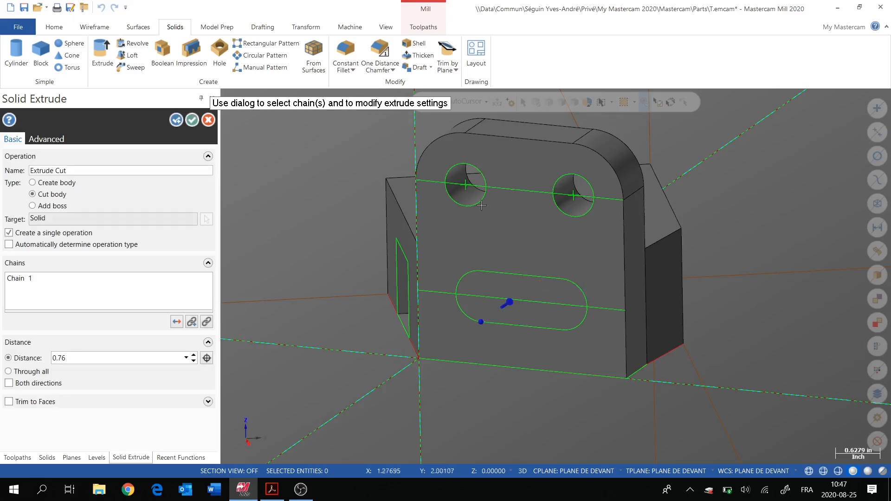
left_click(193, 117)
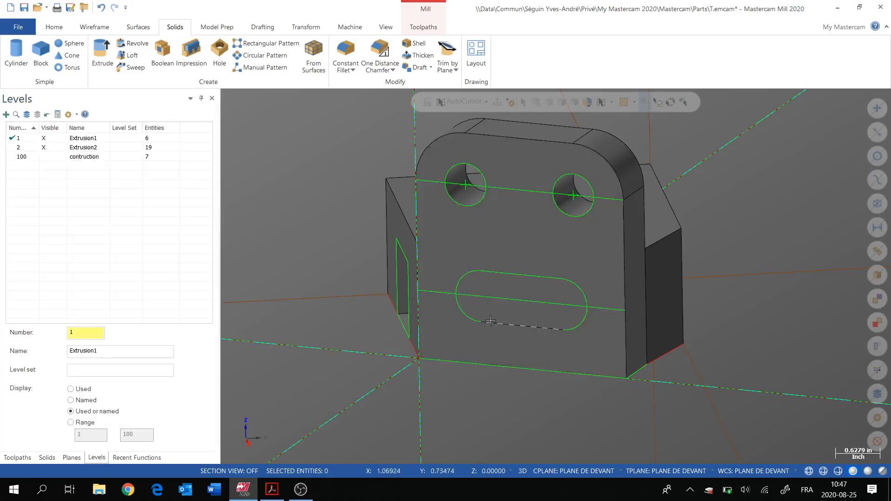
Inspect the slot and the solid's last extrude cut operation, and start a new extruded cut from the slot outline.
scroll(526, 359, "down", 2)
mouse_move(526, 359)
middle_mouse_down()
mouse_move(388, 342)
mouse_move(497, 359)
middle_mouse_up()
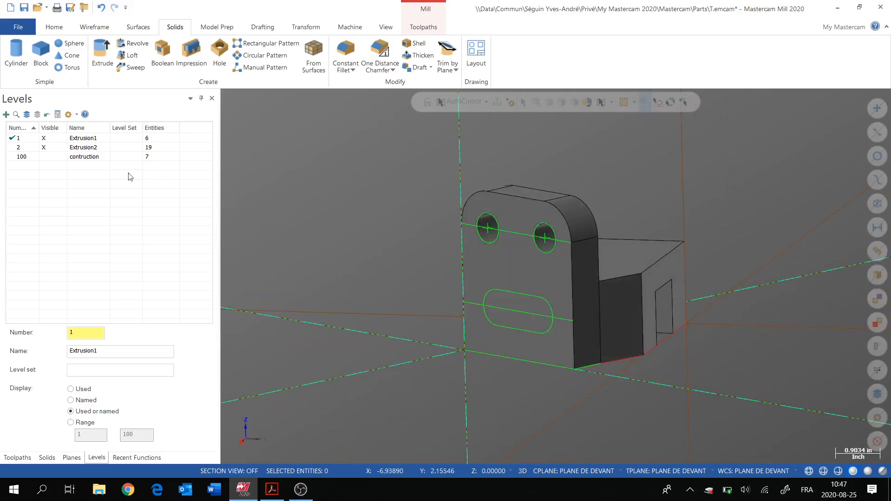
left_click(48, 458)
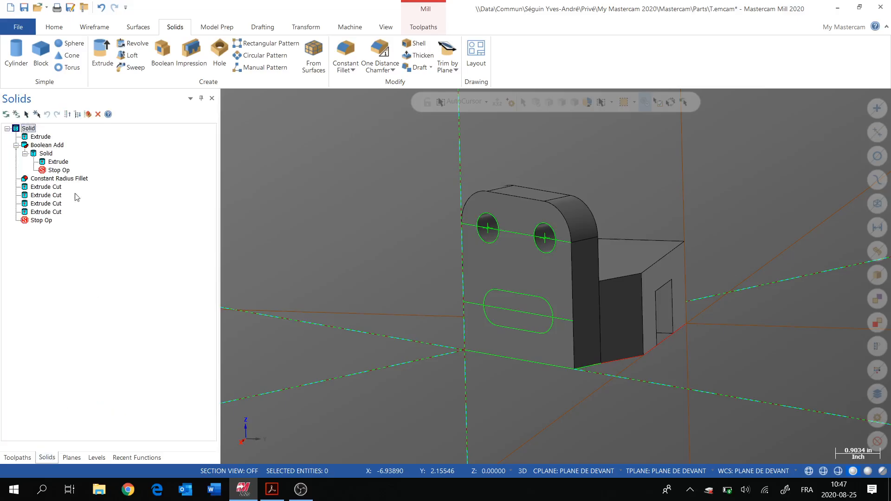
left_click(41, 212)
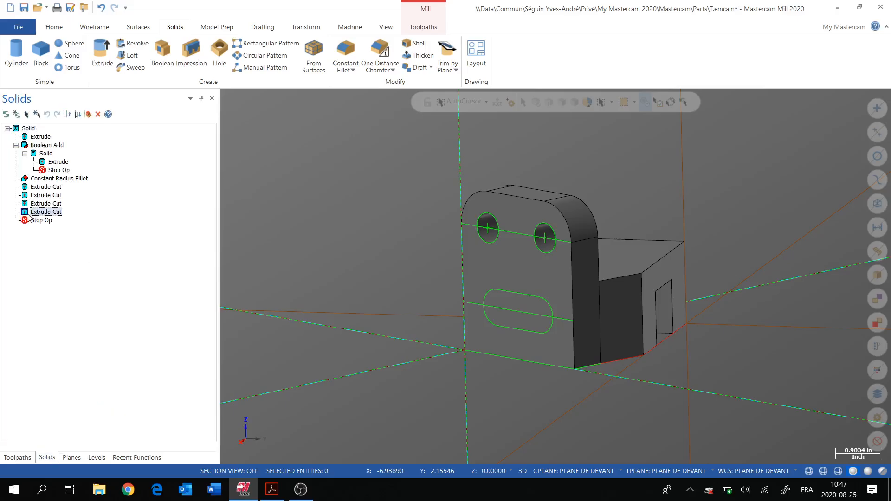
left_click(102, 53)
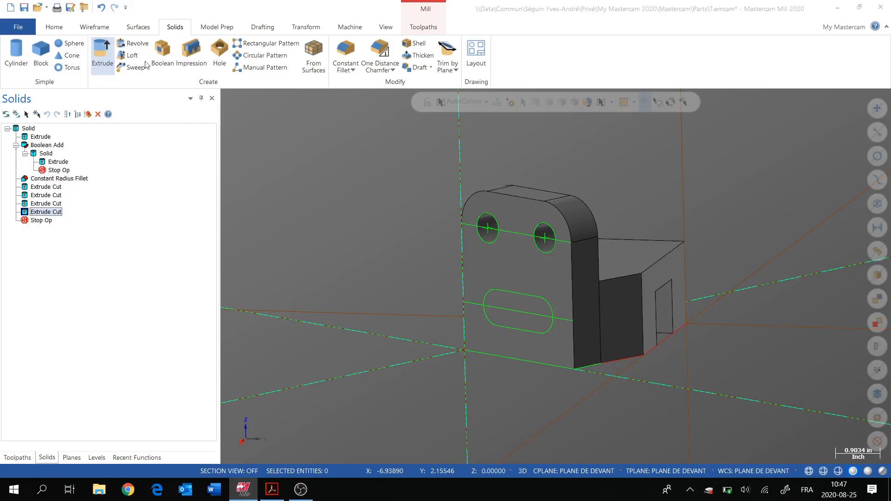
key("Return")
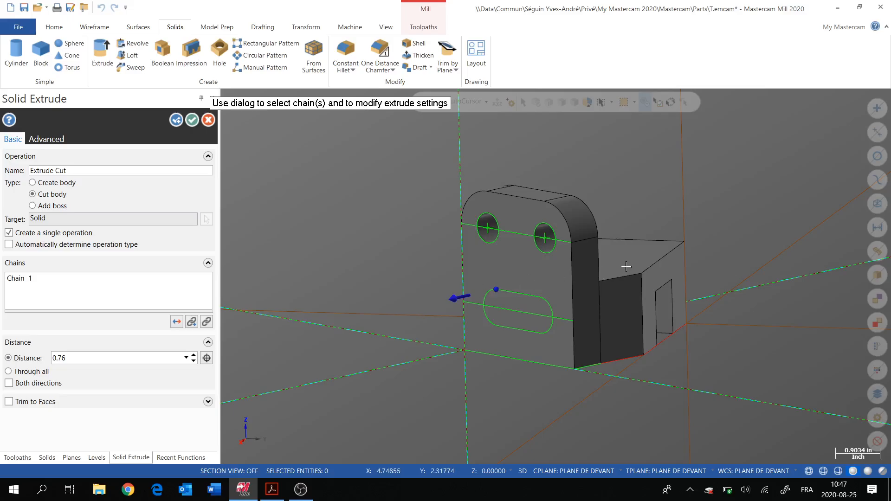
Reverse the cut's direction into the upright plate with a distance of 0.76 and apply it.
left_click(461, 297)
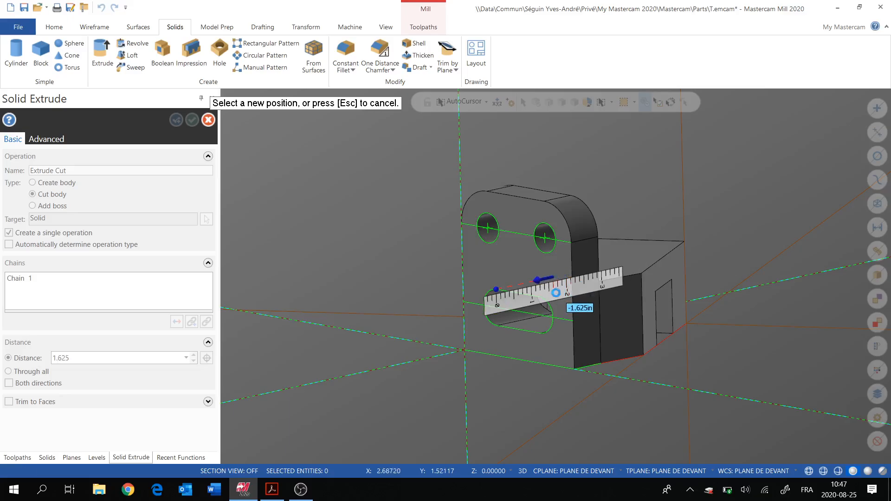
key("Tab")
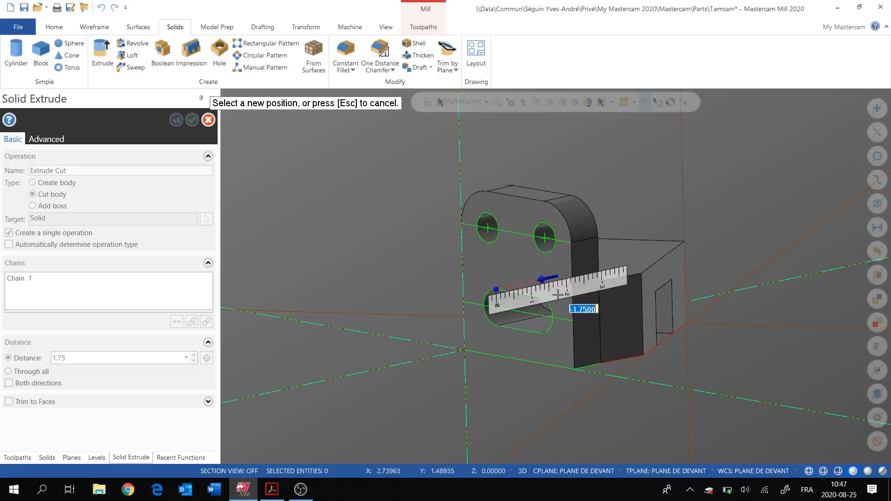
key("BackSpace")
key("Return")
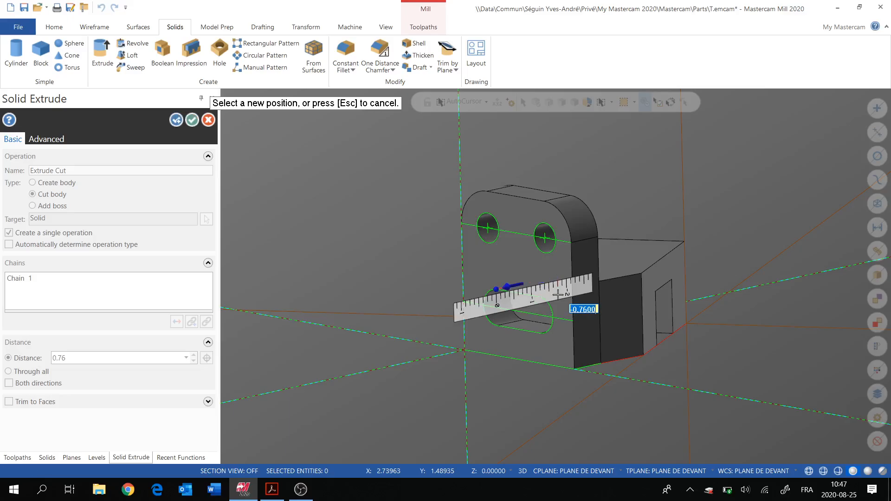
left_click(557, 295)
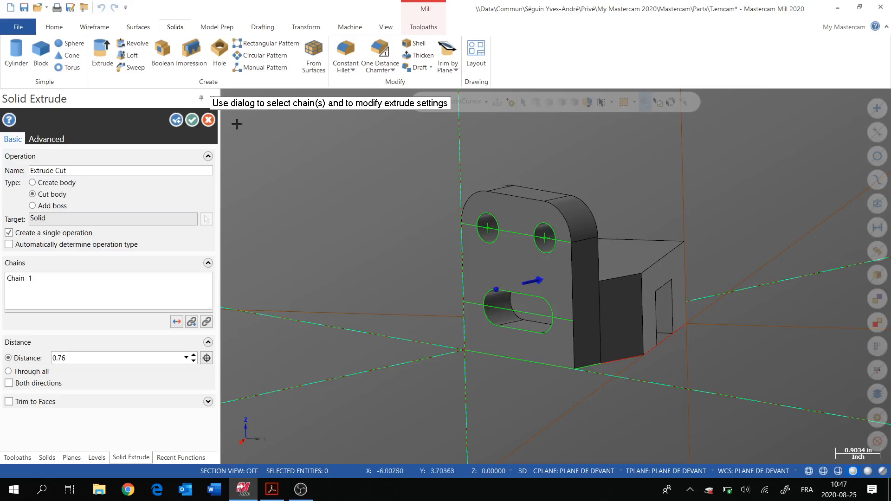
left_click(192, 120)
Make the Bottom plane the active WCS, construction plane and tool plane for working on the bracket's underside.
scroll(481, 310, "down", 1)
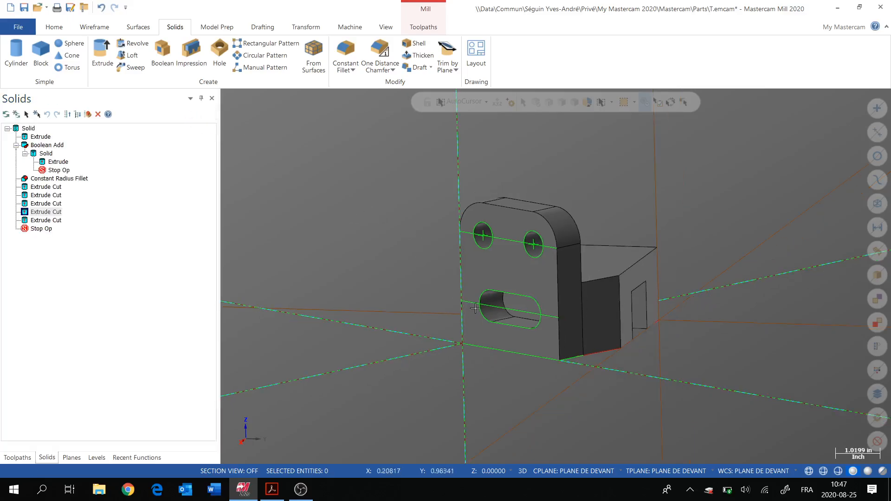
middle_click_drag(481, 310, 617, 307)
middle_click_drag(551, 278, 573, 353)
left_click(72, 458)
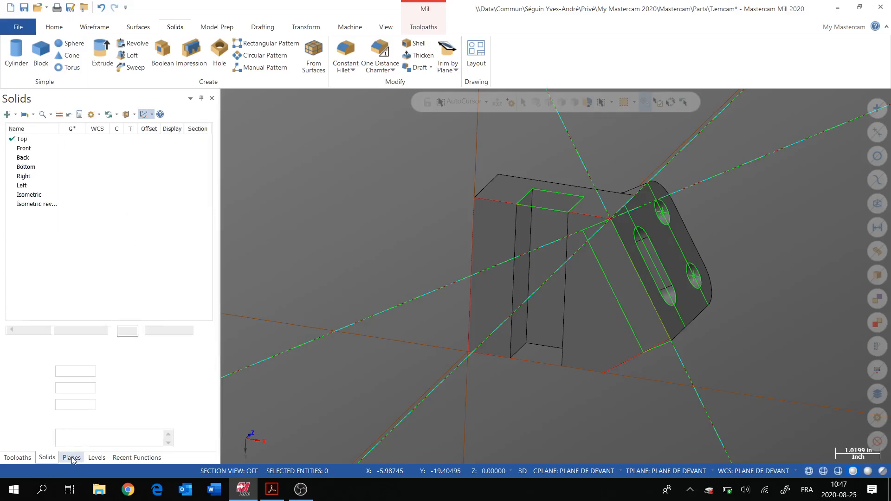
left_click(26, 168)
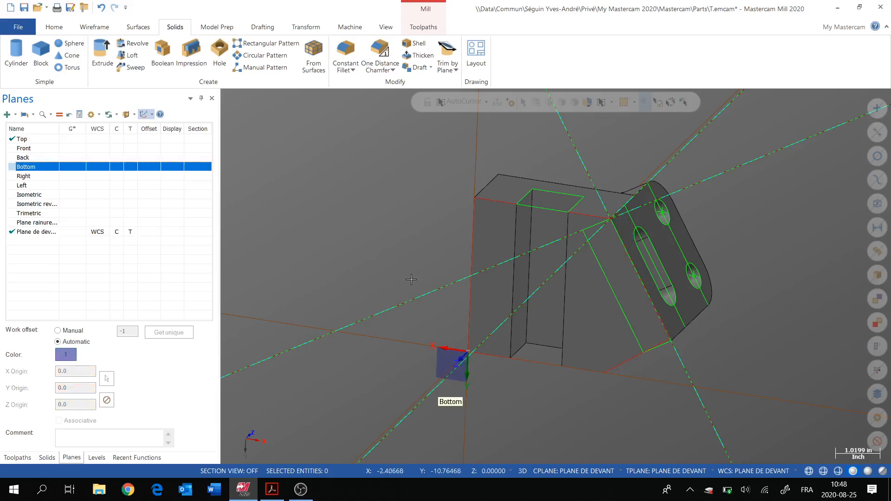
middle_click_drag(411, 211, 362, 327)
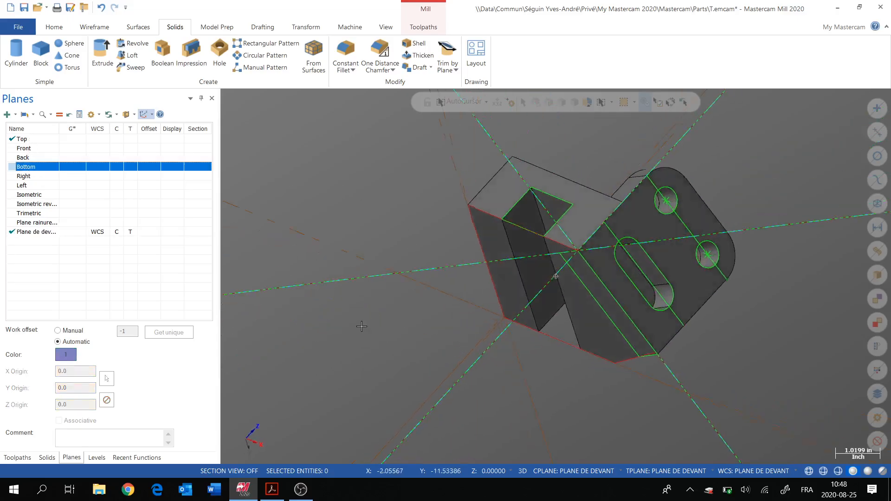
left_click(59, 114)
mouse_move(429, 311)
middle_mouse_down()
mouse_move(439, 324)
mouse_move(499, 280)
middle_mouse_up()
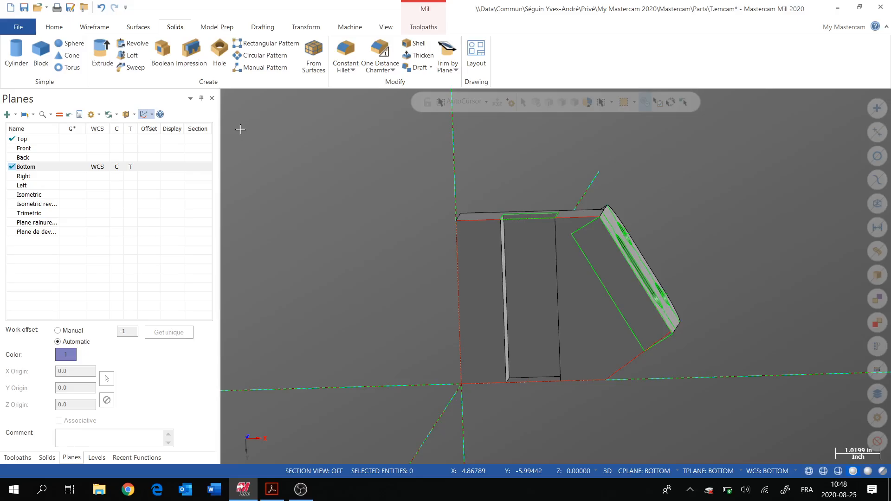
Sketch a rectangle about 2.84 wide and 3.19 high from the outer corner of the base's underside.
left_click(93, 28)
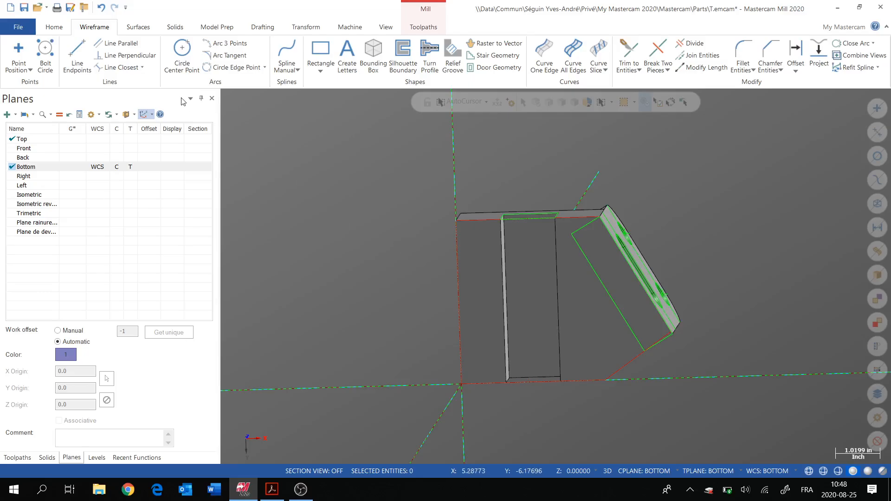
left_click(321, 52)
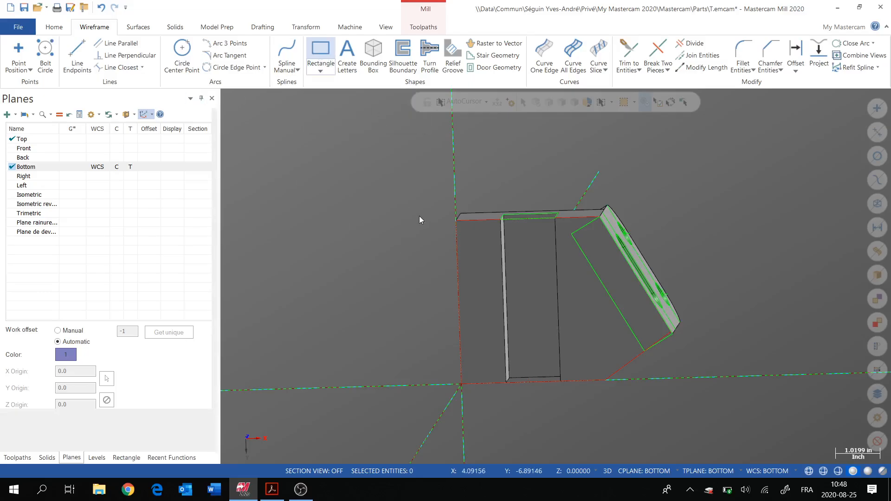
left_click(457, 220)
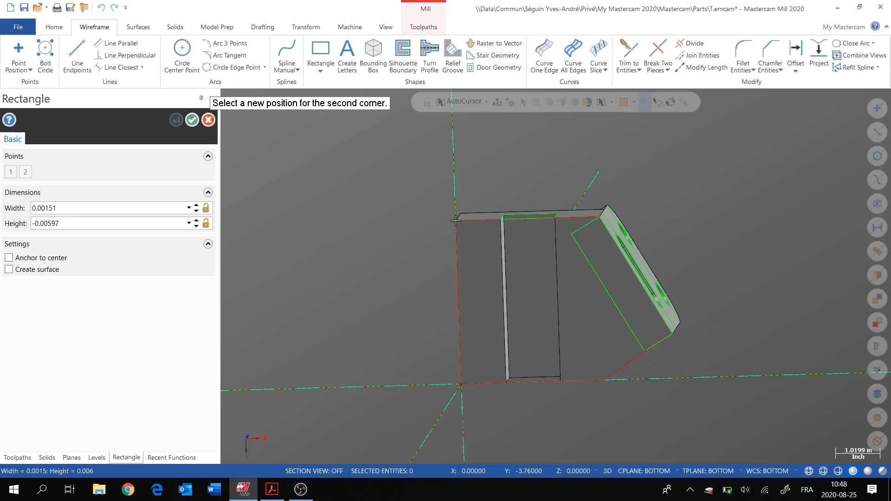
left_click(584, 356)
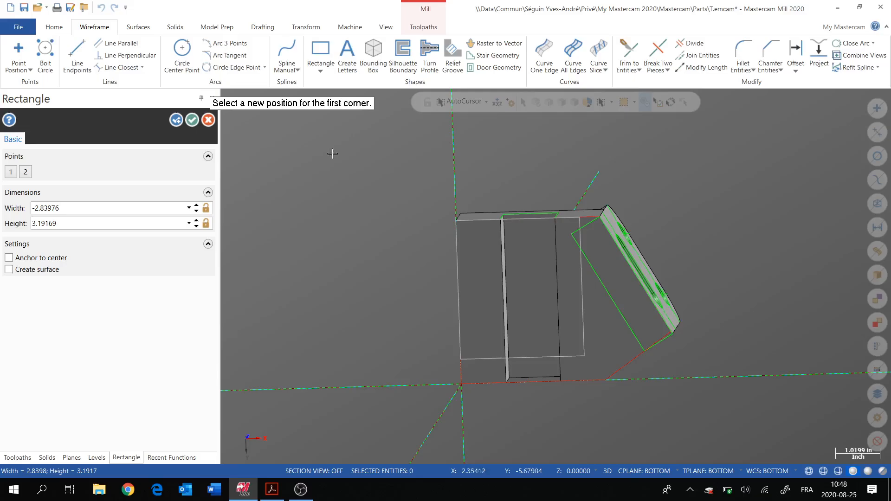
Set the rectangle's width to -2.25 so it extends across the base's underside.
left_click(75, 208)
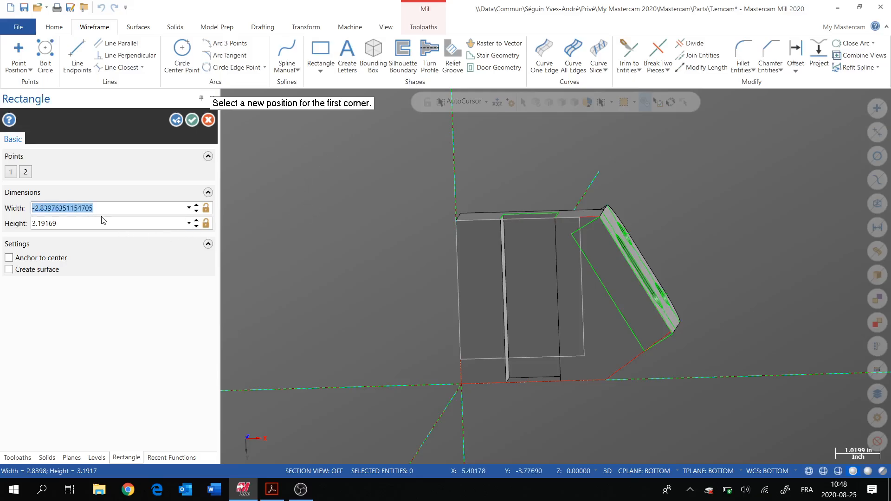
type("2.25")
key("Return")
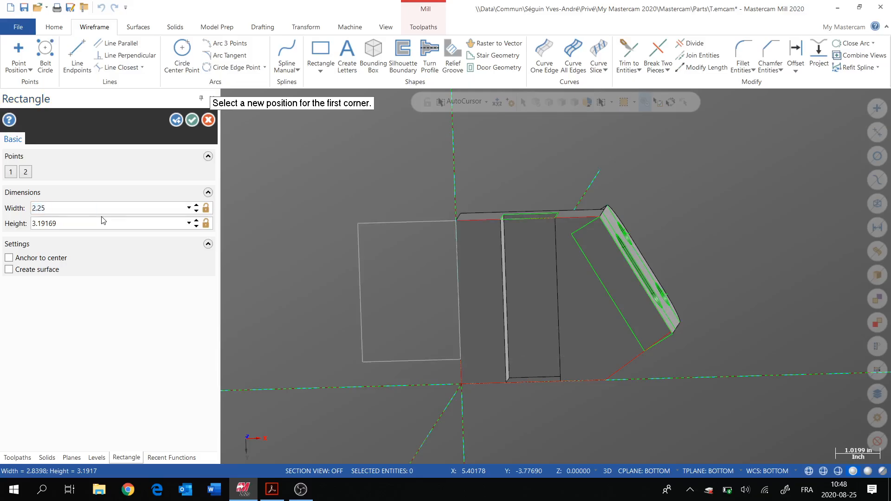
left_click(34, 209)
key("Left")
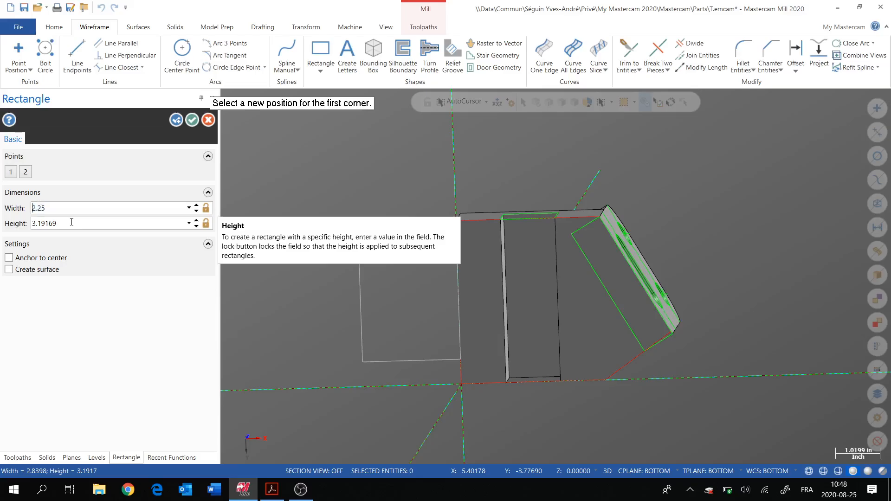
type("-")
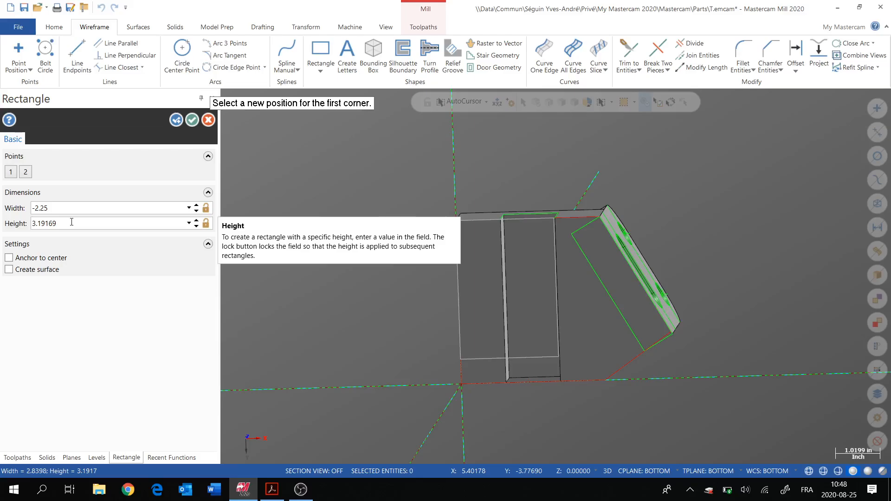
Set the underside rectangle's height to 3.76-.5-.5 (2.76) and accept the rectangle.
left_click(40, 227)
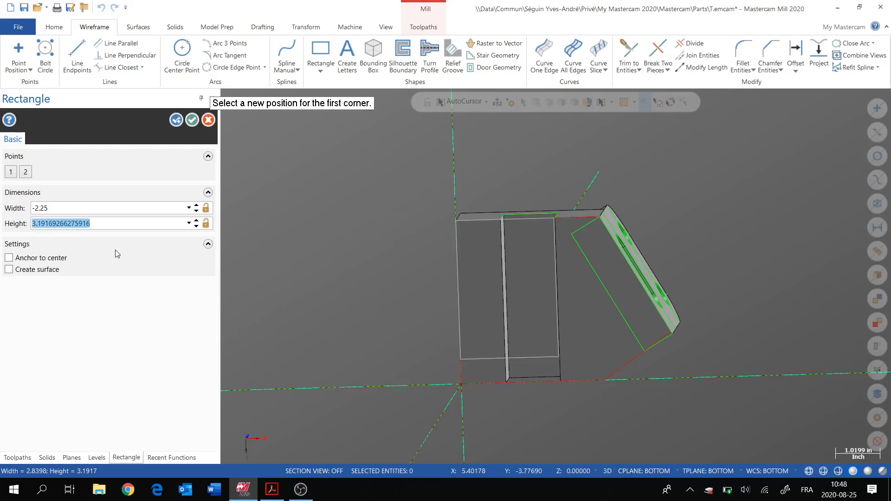
type("3.76-.5-.5")
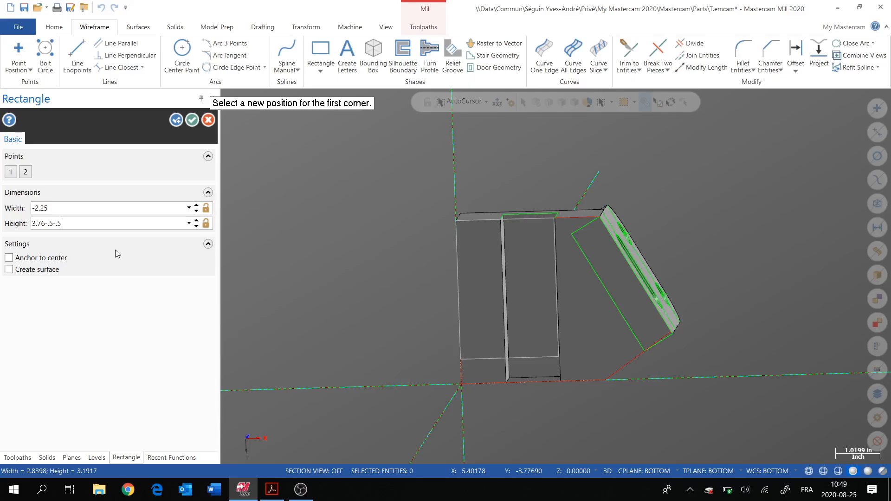
key("Return")
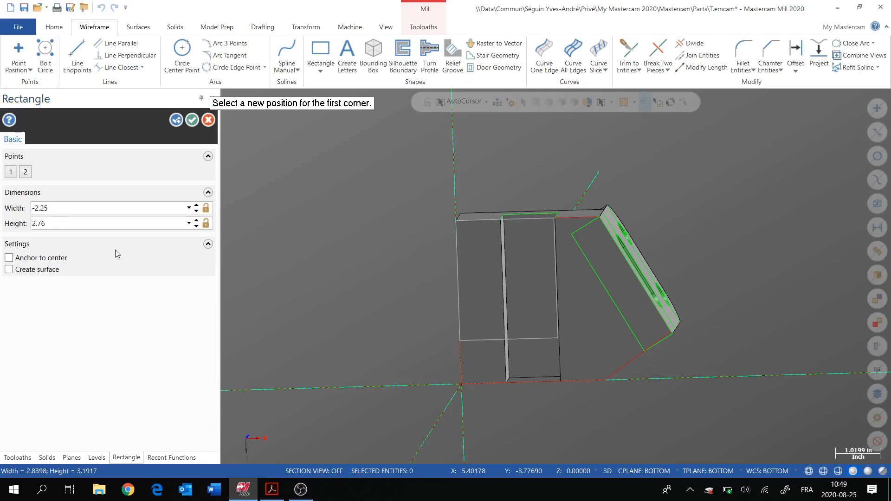
left_click(192, 121)
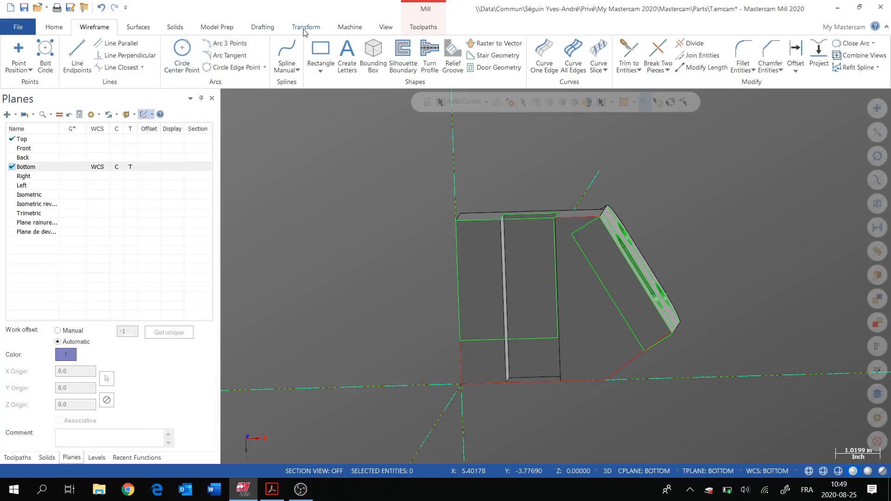
Translate one copy of the underside rectangle by X -0.525 and Y 0.5.
left_click(305, 28)
left_click(43, 53)
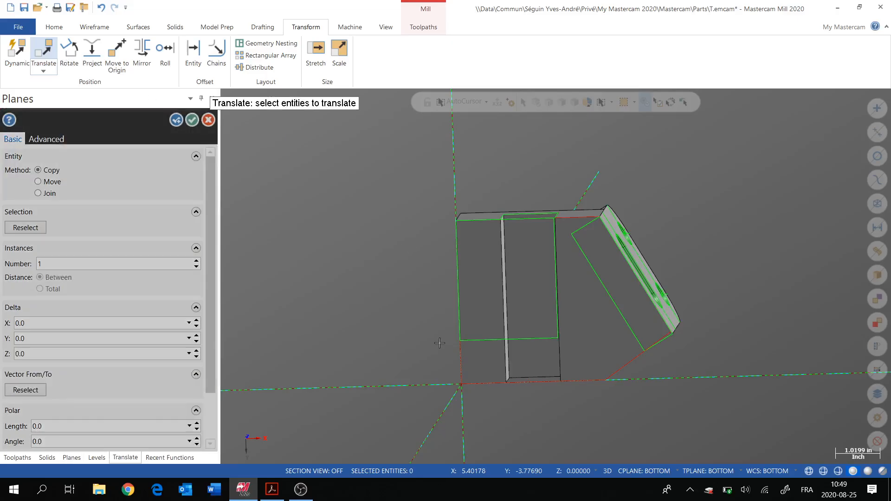
left_click_drag(450, 359, 360, 256)
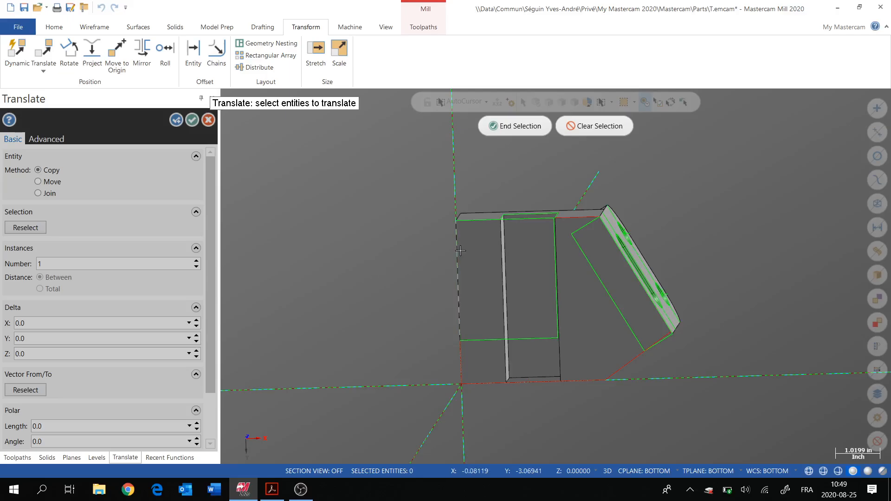
left_click(545, 289)
key("Return")
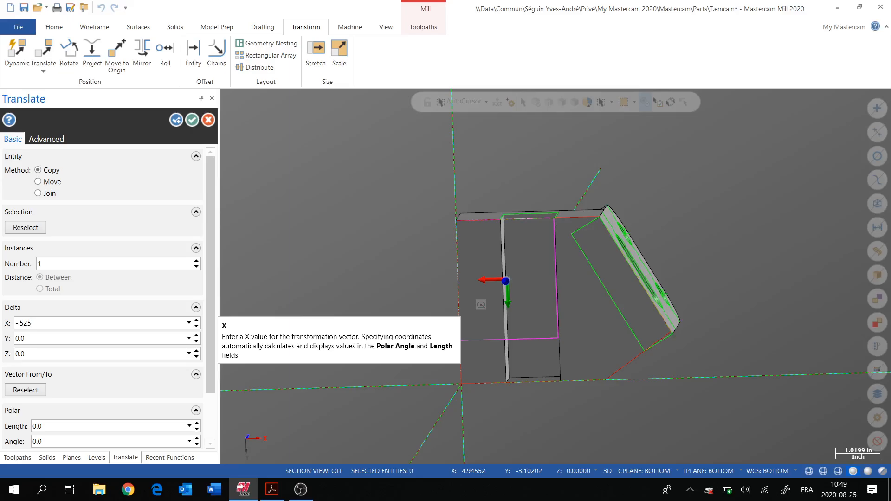
type("-.525")
left_click(34, 339)
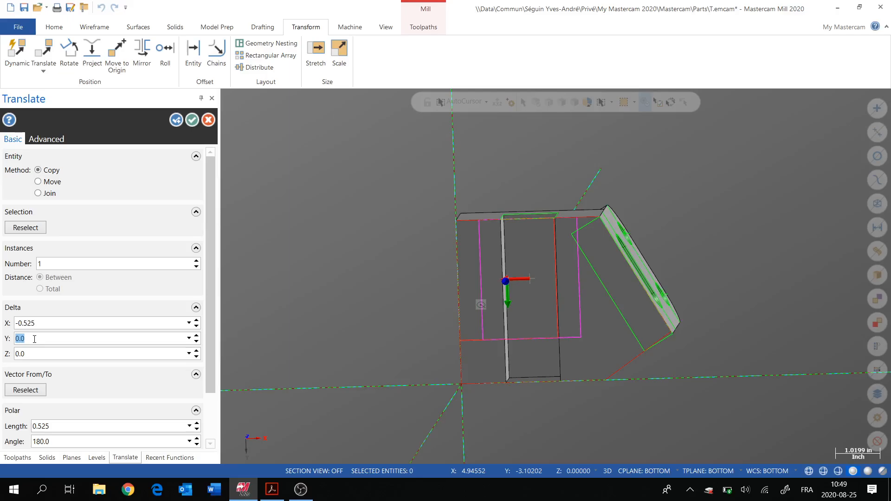
type(".5")
key("Return")
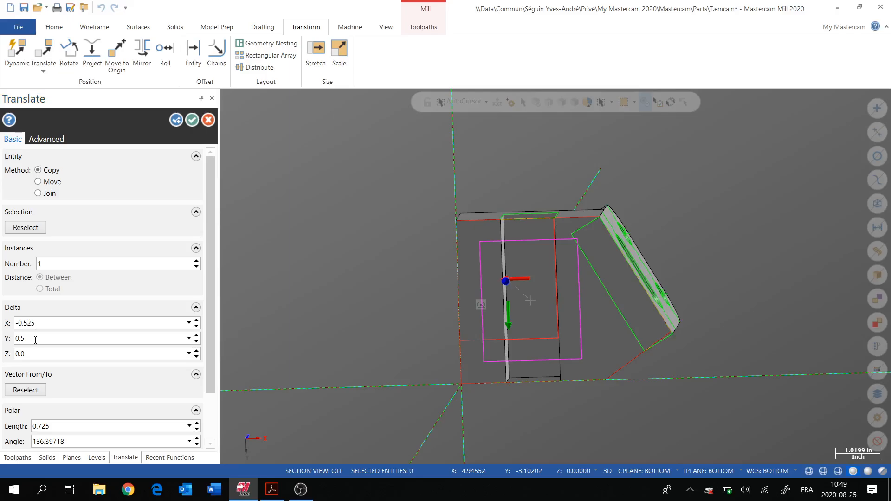
left_click(192, 120)
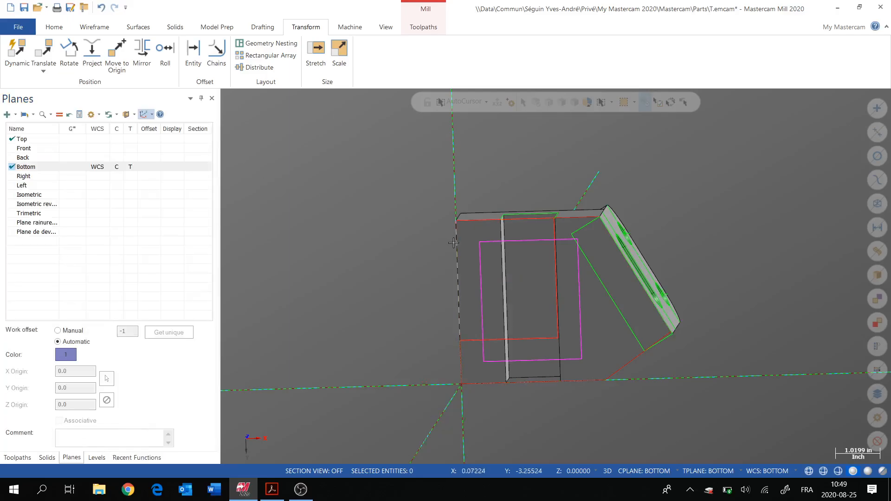
Create points at the four corners of the translated rectangle on the base's underside.
middle_click_drag(481, 276, 417, 234, "shift")
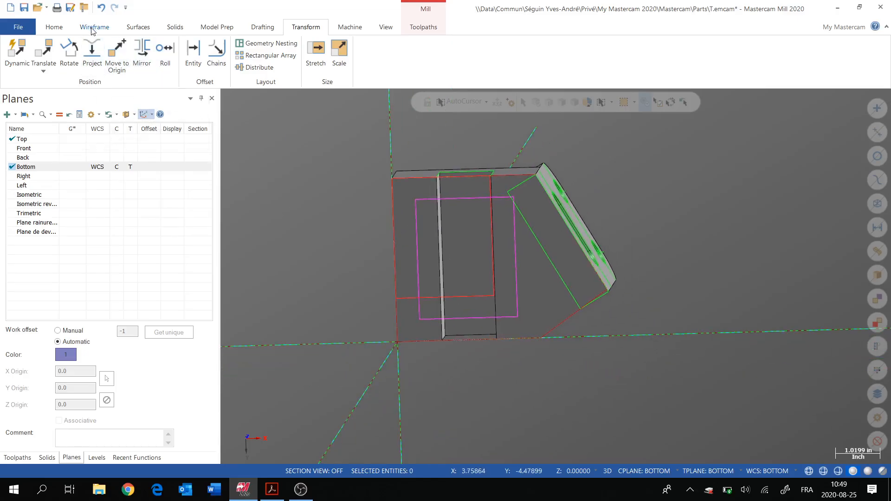
left_click(93, 29)
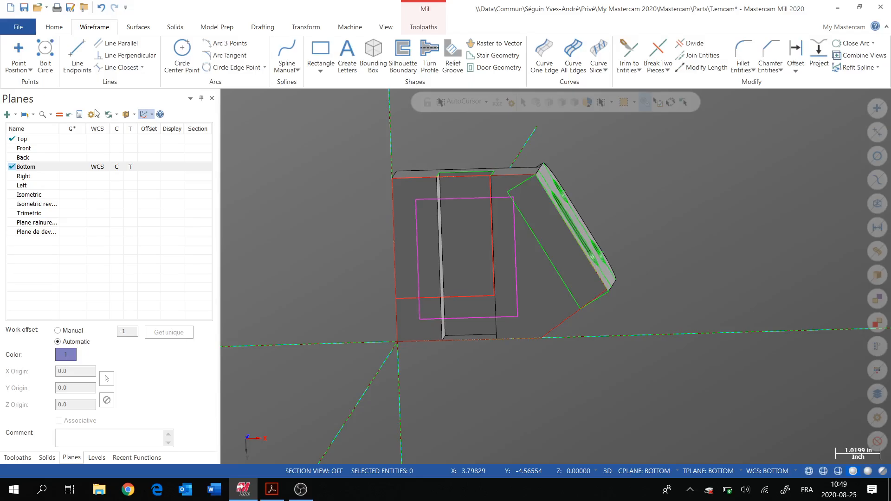
left_click(19, 50)
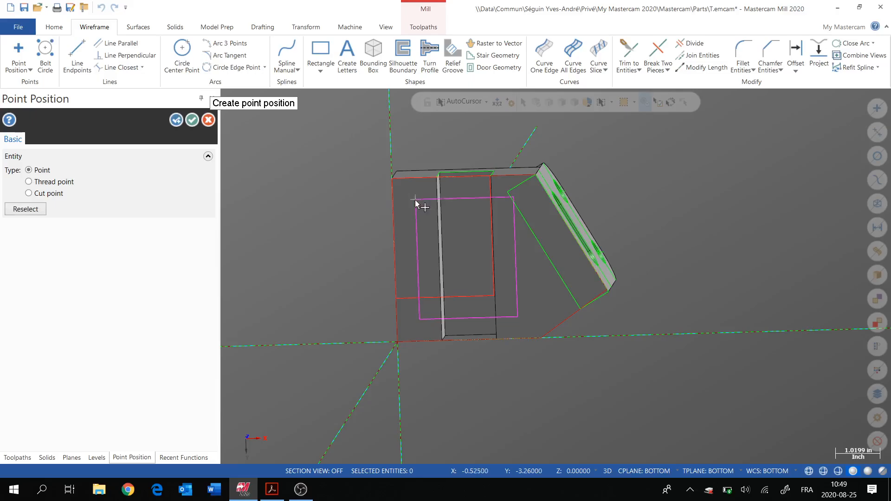
left_click(420, 321)
middle_click_drag(495, 280, 519, 241)
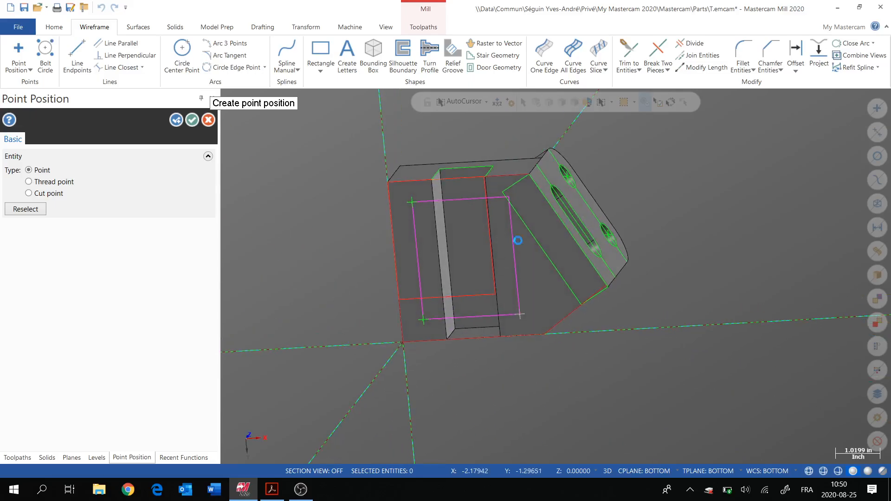
scroll(507, 199, "up", 6)
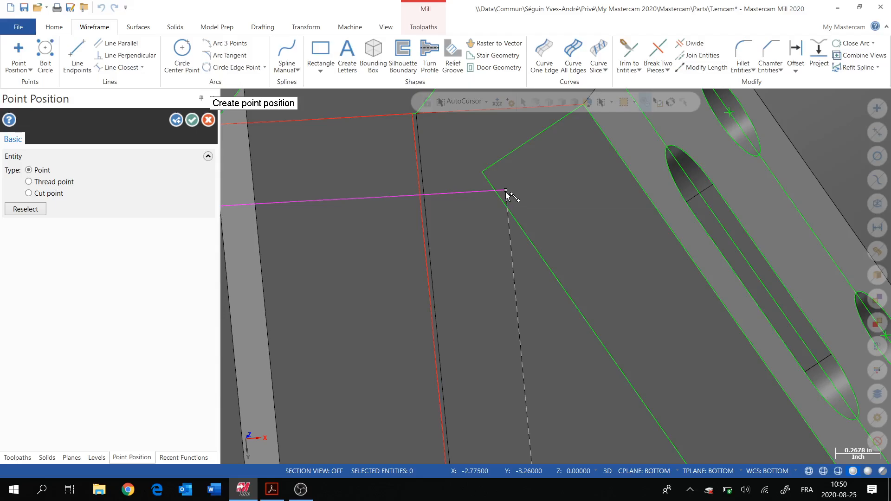
left_click(506, 192)
left_click(192, 120)
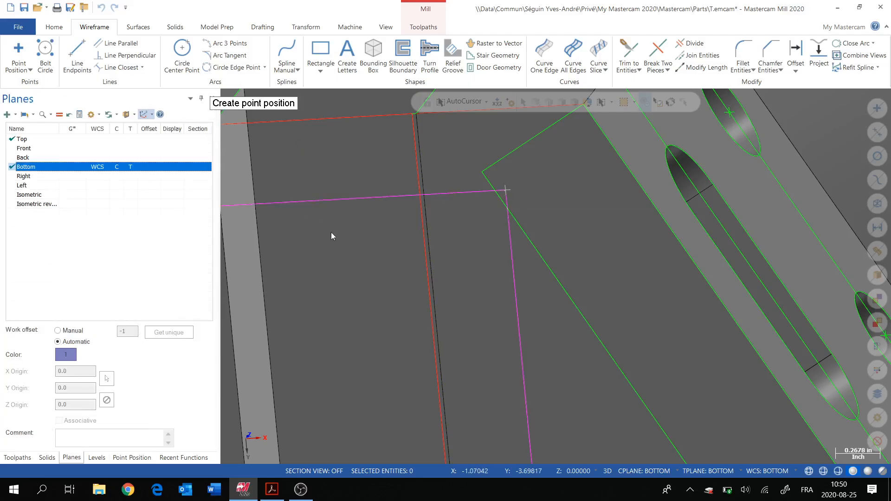
scroll(331, 236, "down", 7)
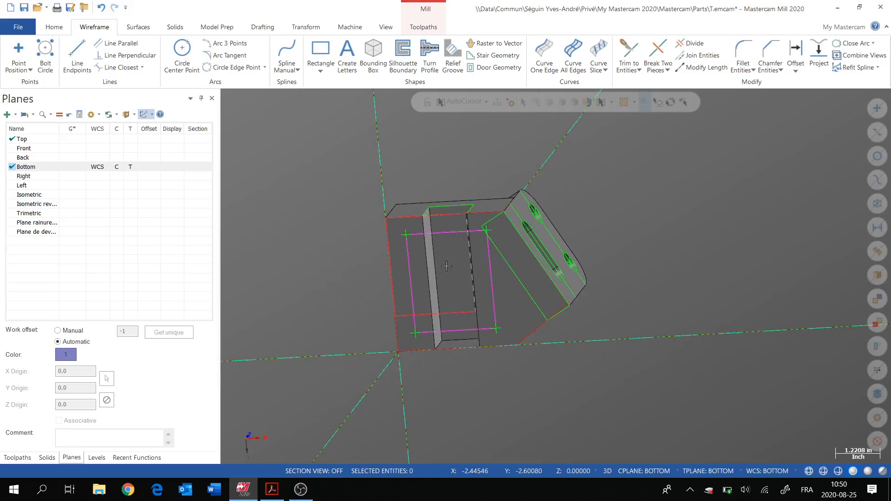
middle_click_drag(458, 284, 375, 354)
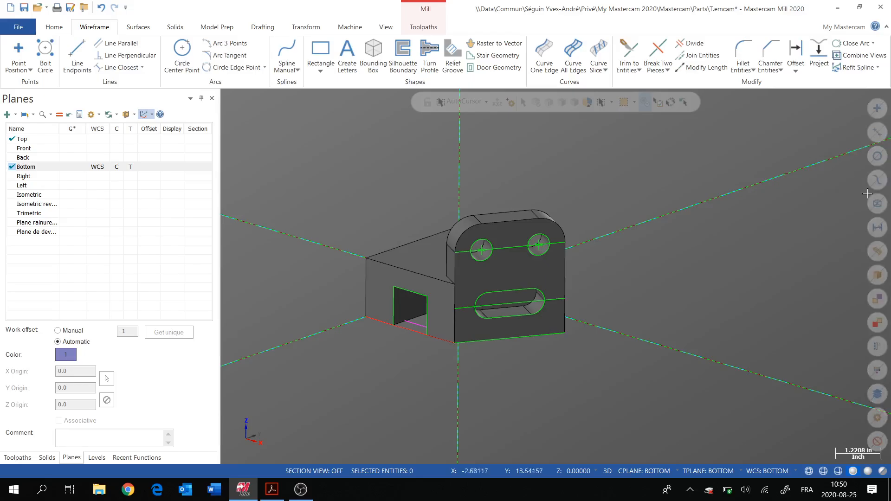
left_click(877, 205)
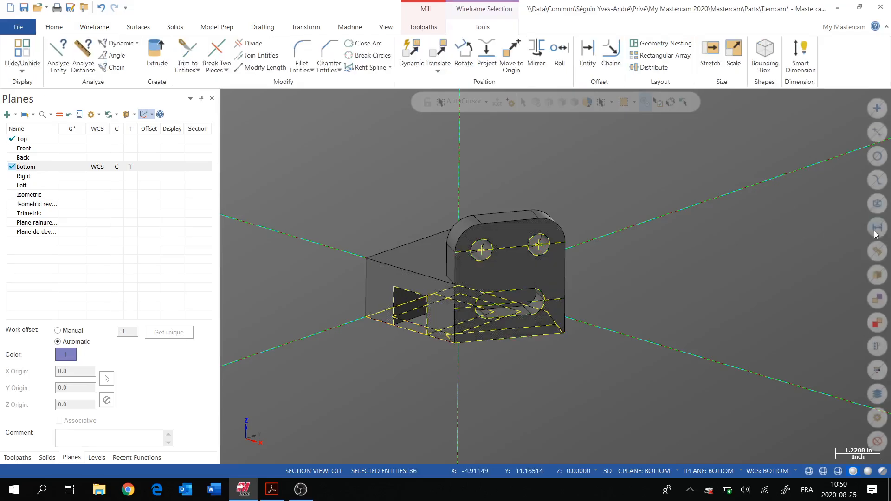
right_click(628, 172)
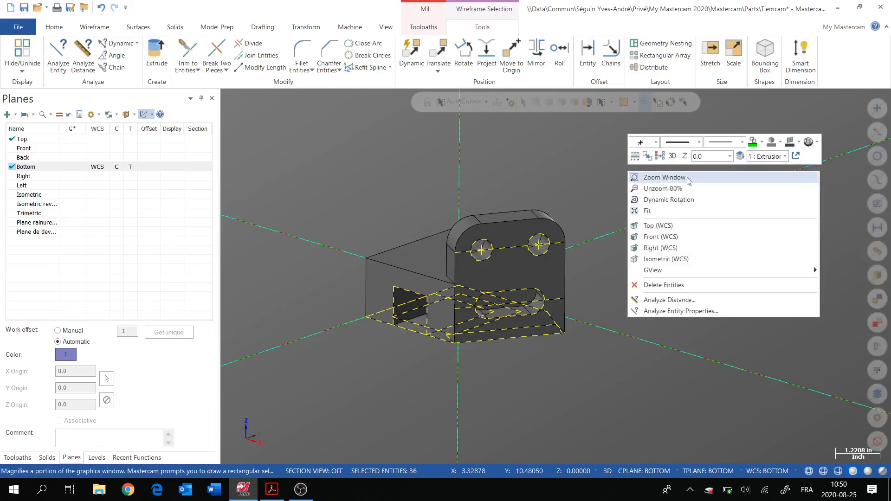
left_click(740, 157)
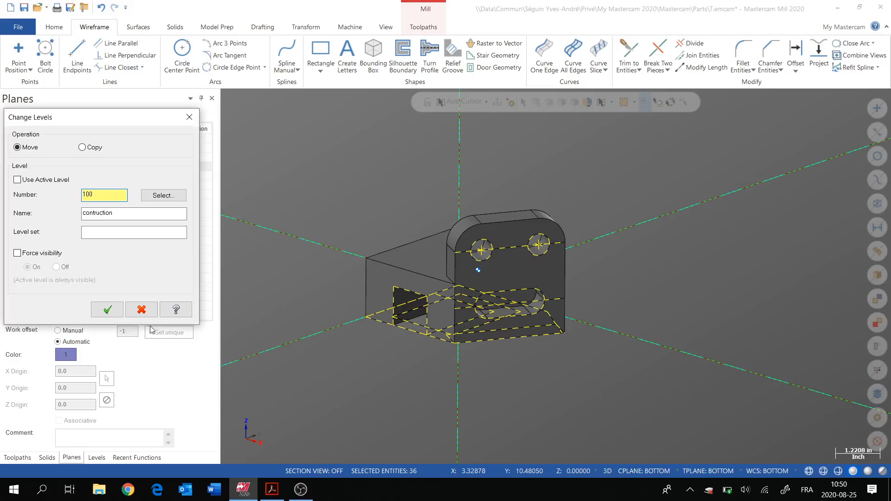
left_click(142, 309)
Select all wireframe geometry and move it to level 100, contruction.
middle_click_drag(381, 348, 674, 227)
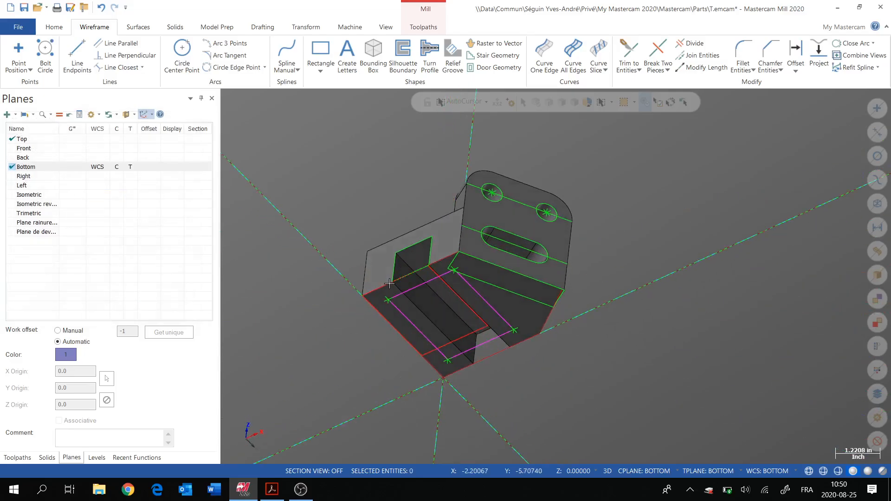
left_click(874, 203)
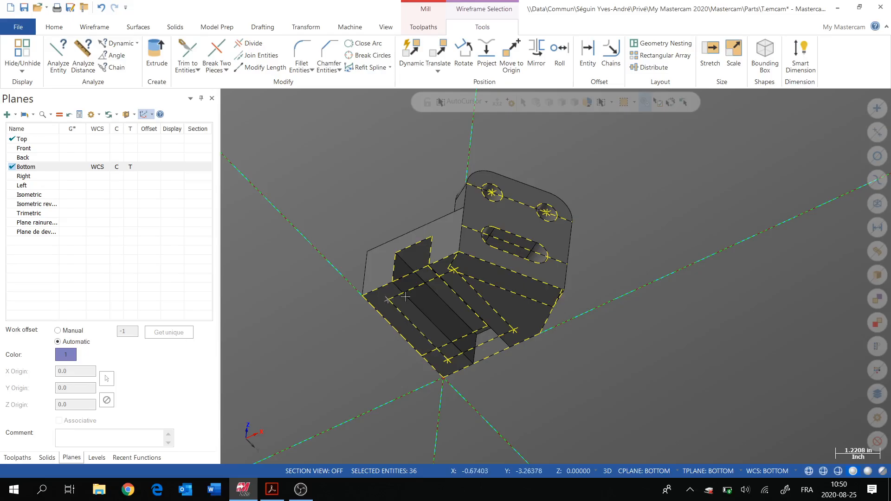
right_click(657, 198)
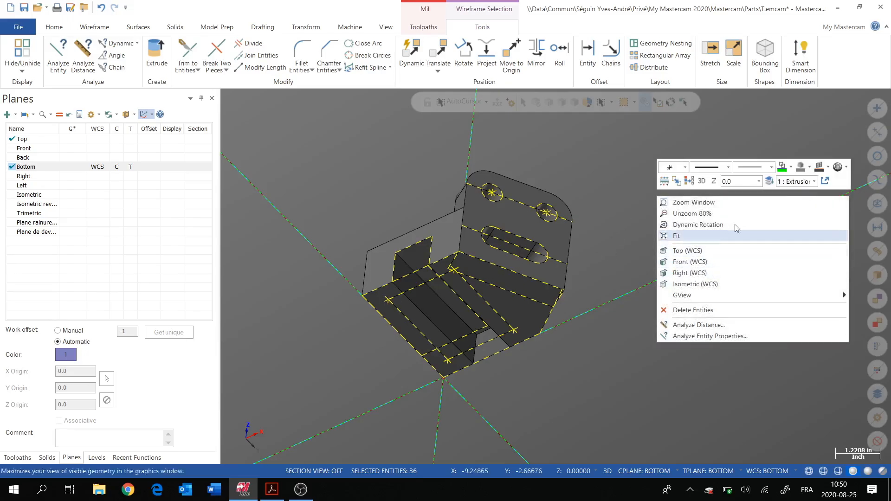
left_click(769, 181)
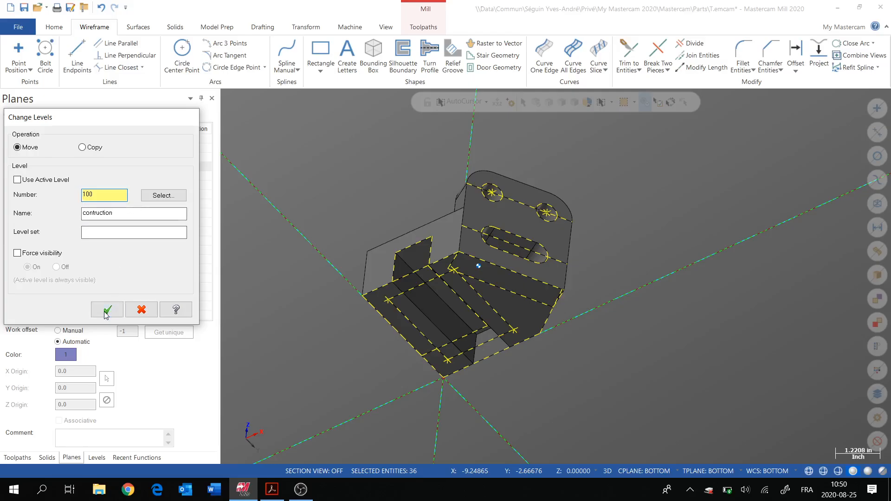
left_click(107, 309)
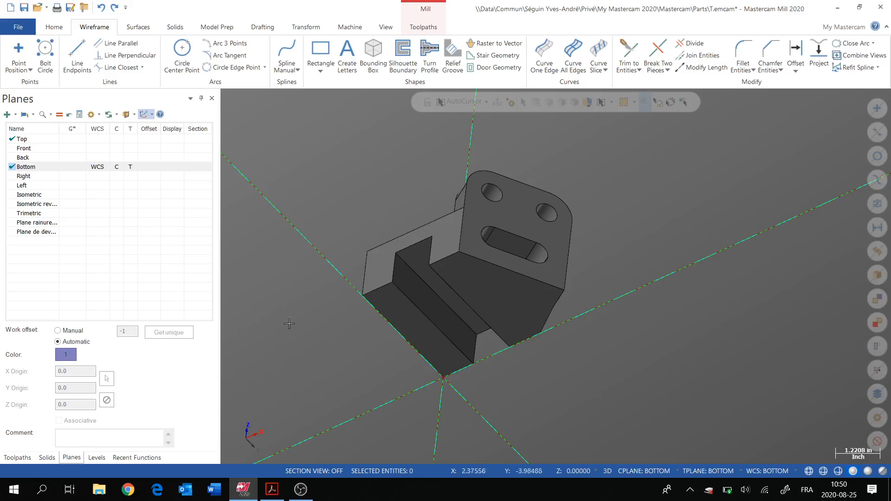
Turn on the visibility of level 100, contruction, to display the underside's construction geometry and hole points.
left_click(97, 458)
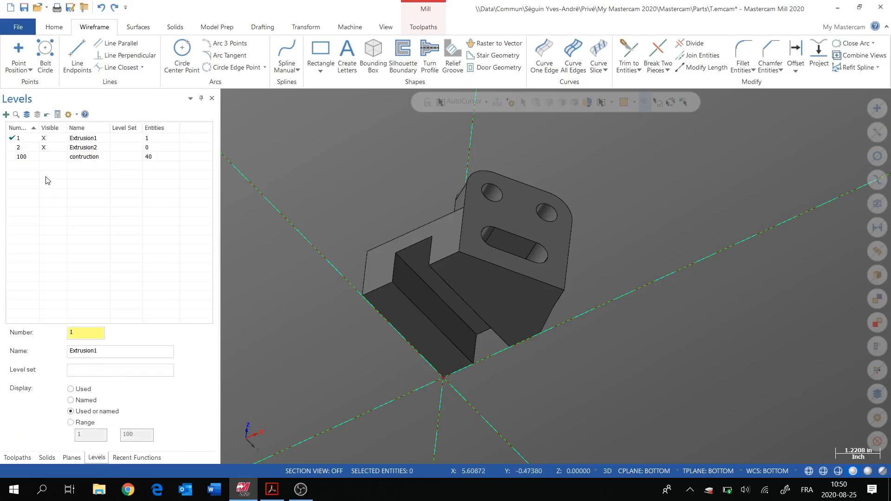
left_click(44, 157)
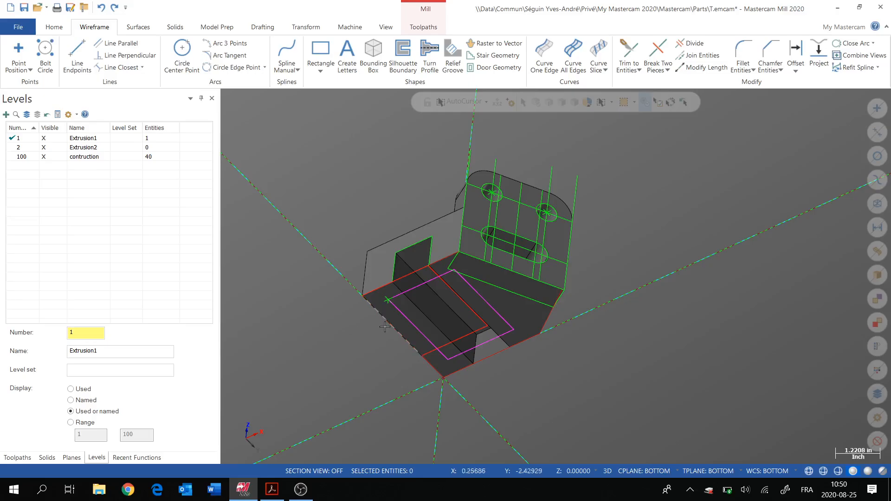
scroll(385, 328, "up", 5)
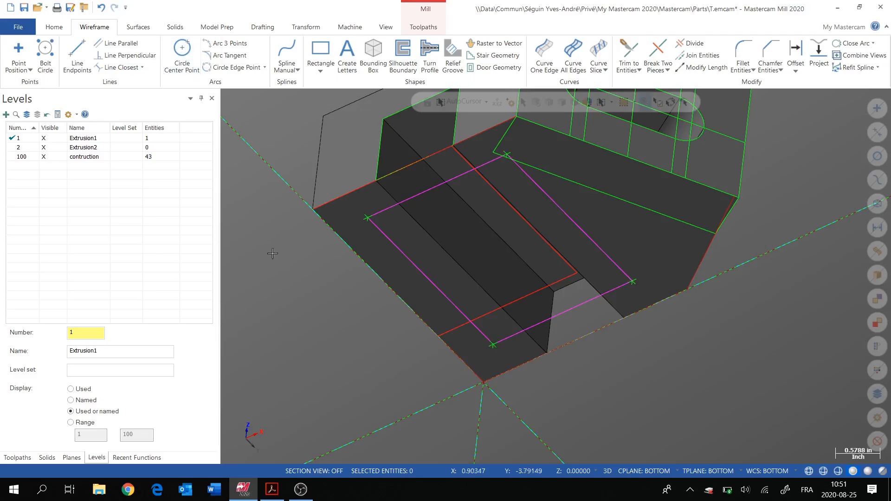
scroll(318, 298, "down", 1)
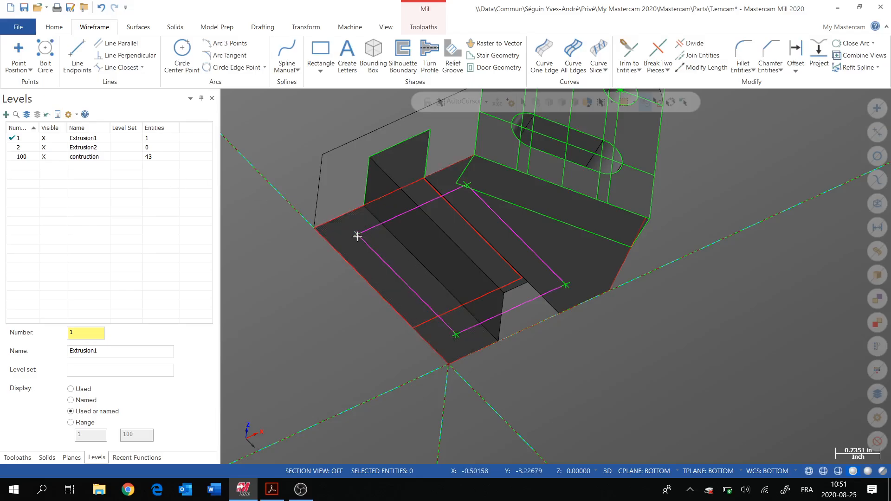
Move the four corner points of the translated underside rectangle to level 2, Extrusion2.
left_click(358, 236)
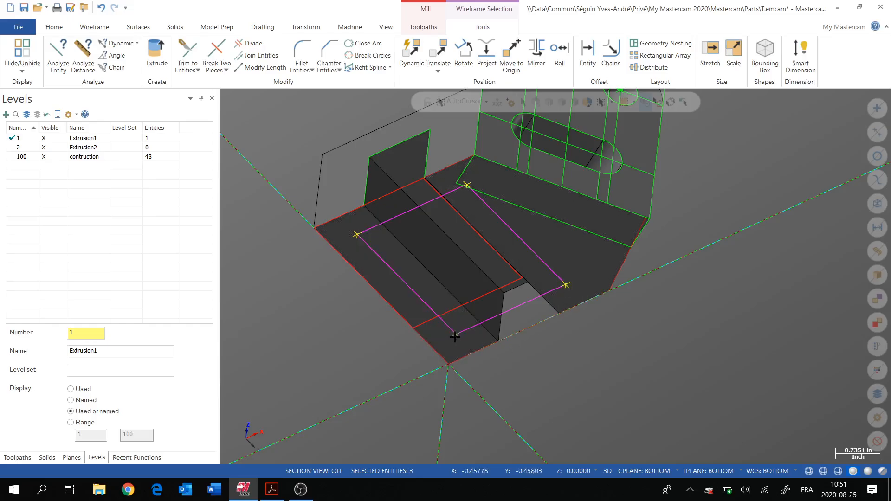
right_click(694, 162)
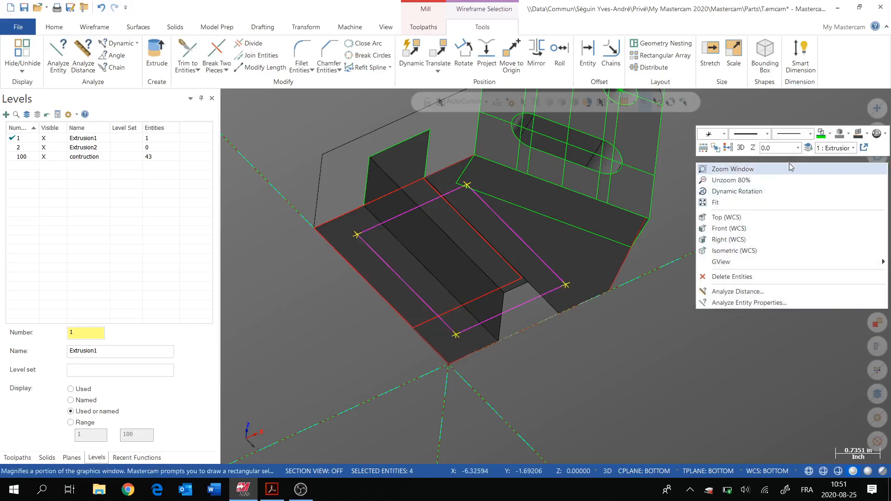
left_click(808, 148)
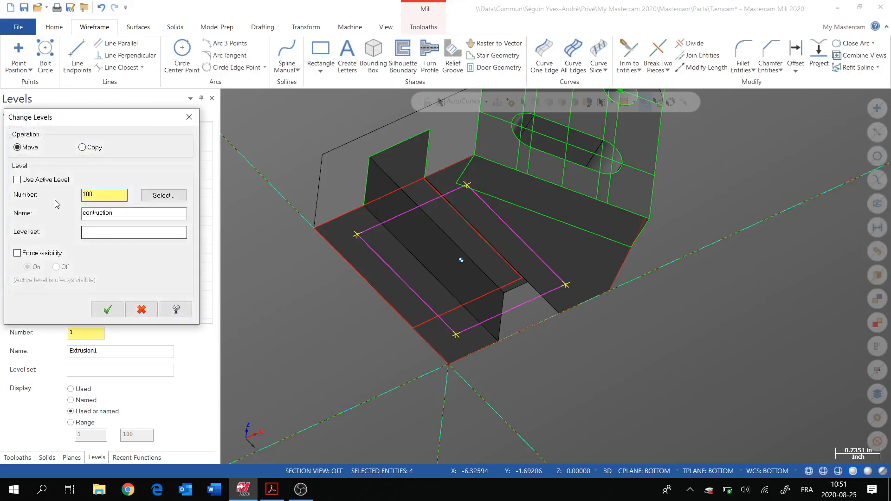
left_click(163, 195)
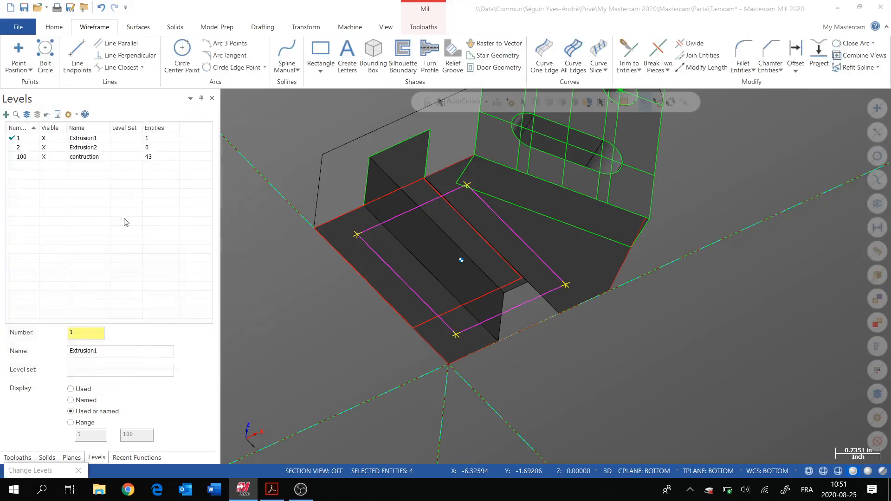
left_click(114, 160)
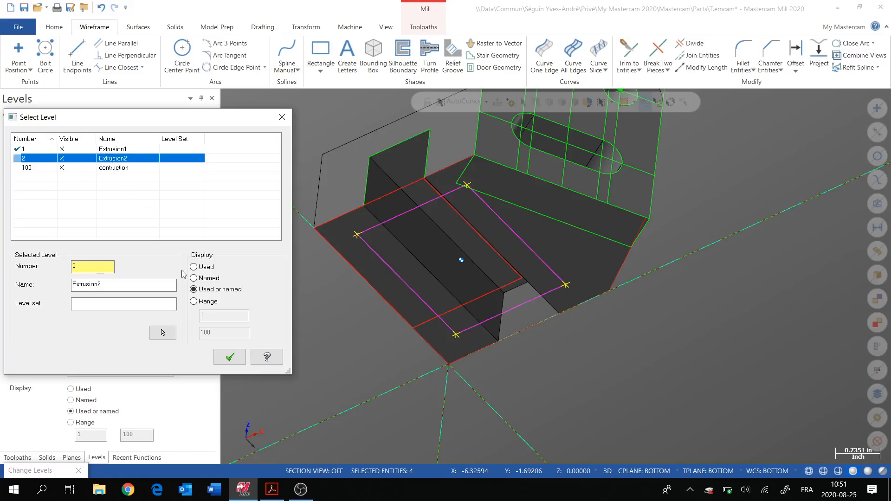
left_click(230, 357)
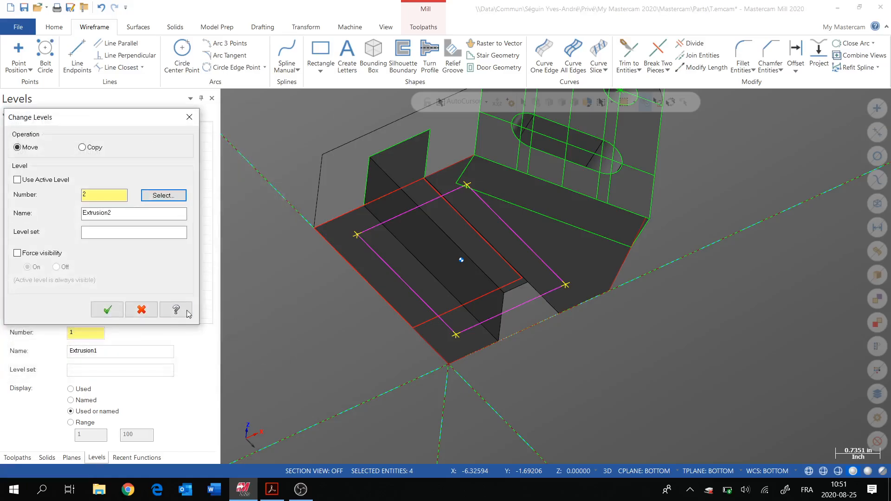
left_click(115, 309)
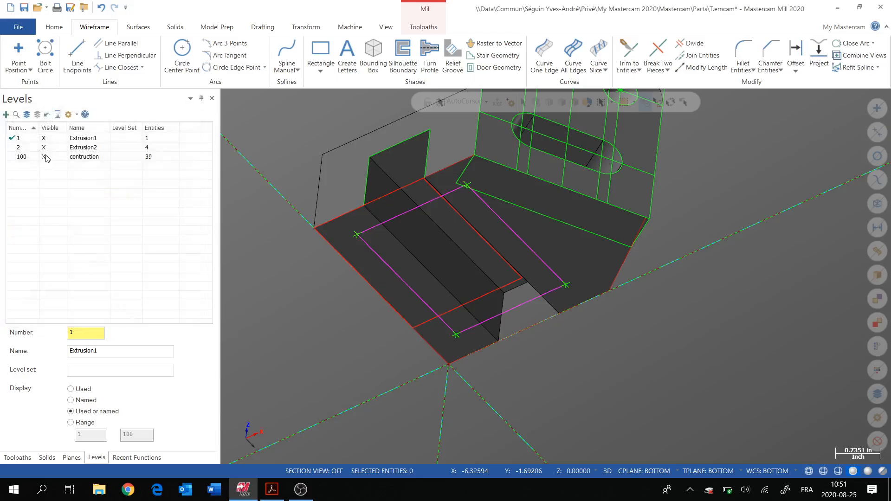
Hide level 100, contruction, leaving the solid and the hole points on display.
left_click(44, 157)
scroll(625, 305, "down", 4)
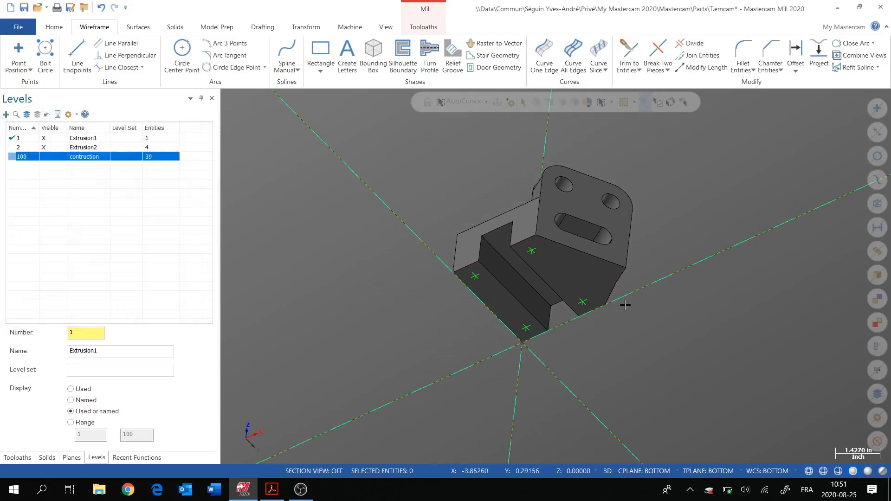
middle_click_drag(625, 305, 372, 186)
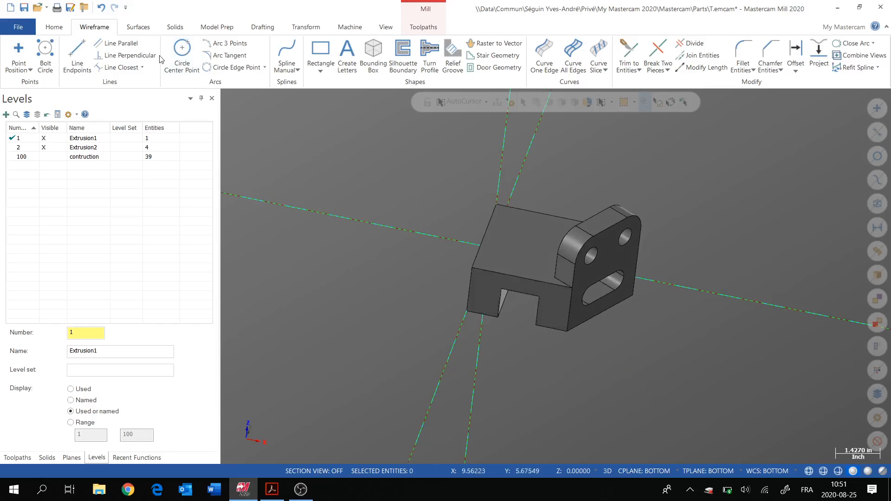
Measure the distance between the upper and lower edges of the base's grooved side face.
left_click(54, 28)
left_click(495, 52)
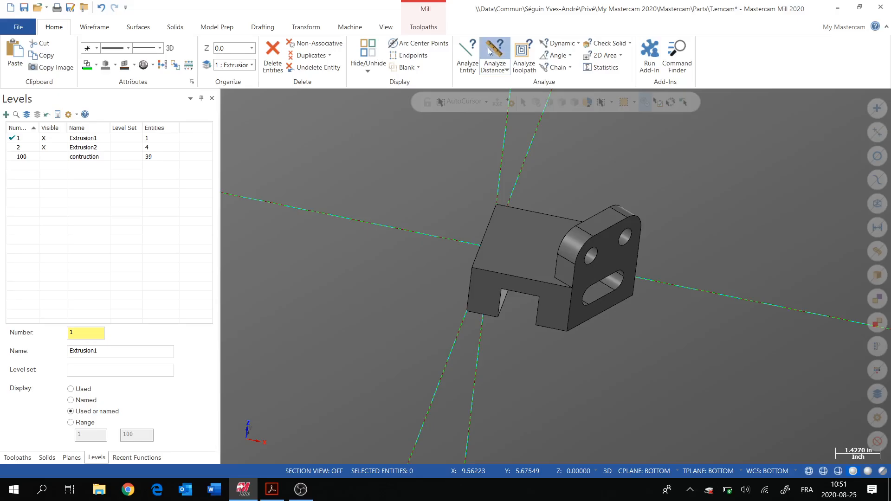
left_click(485, 271)
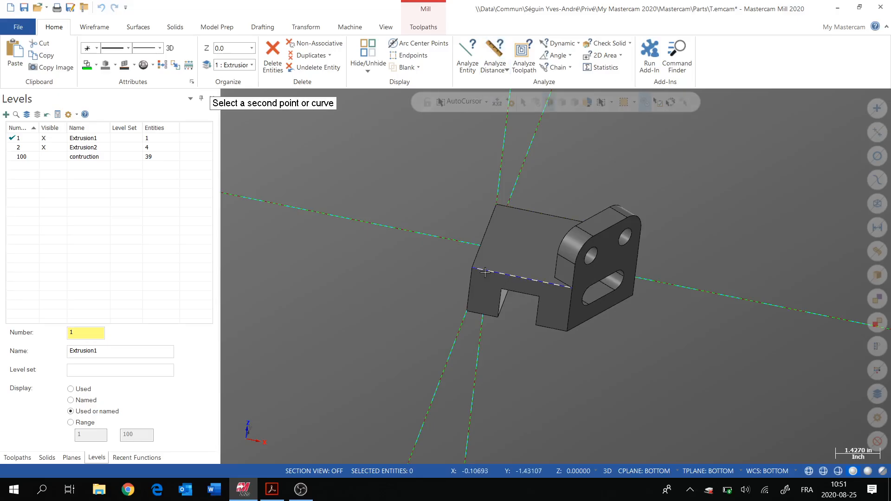
left_click(485, 312)
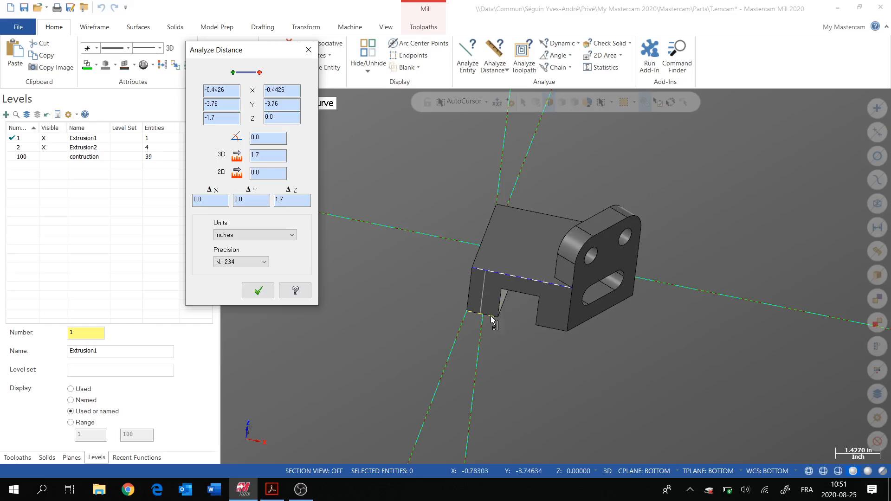
left_click(258, 291)
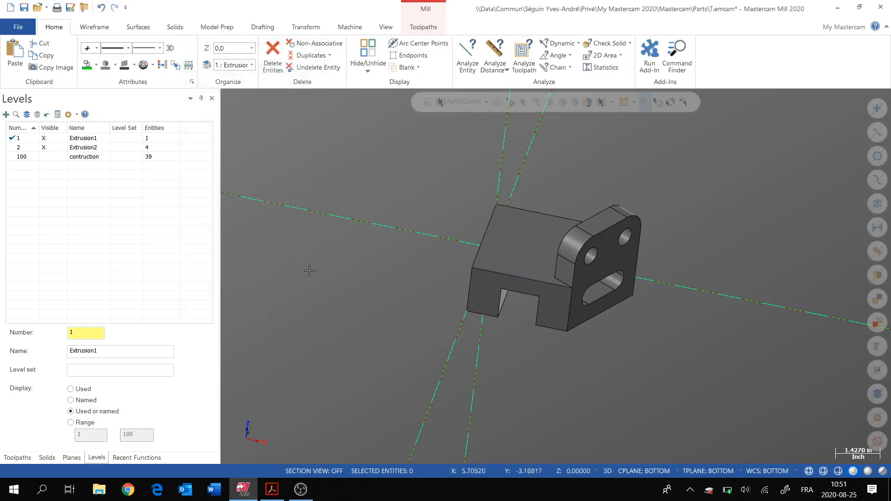
Analyze the bracket solid's entity properties and close the report.
left_click(467, 58)
left_click(543, 247)
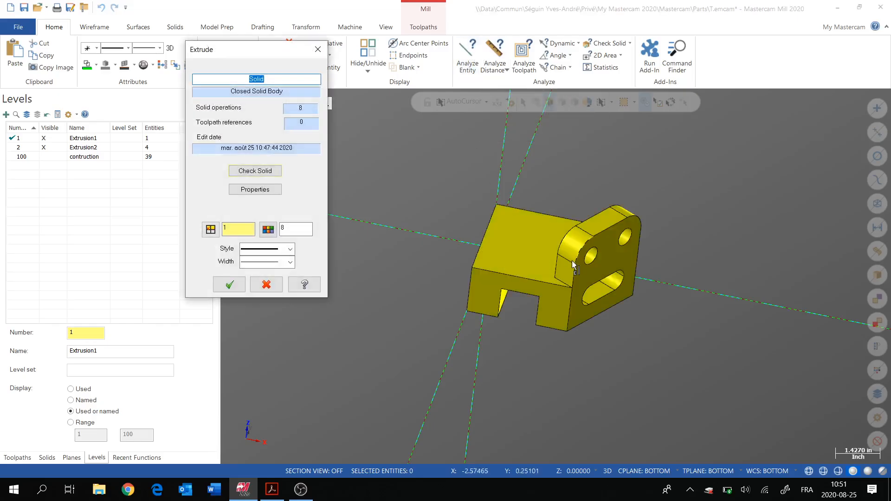
middle_click_drag(580, 300, 496, 296)
left_click(230, 284)
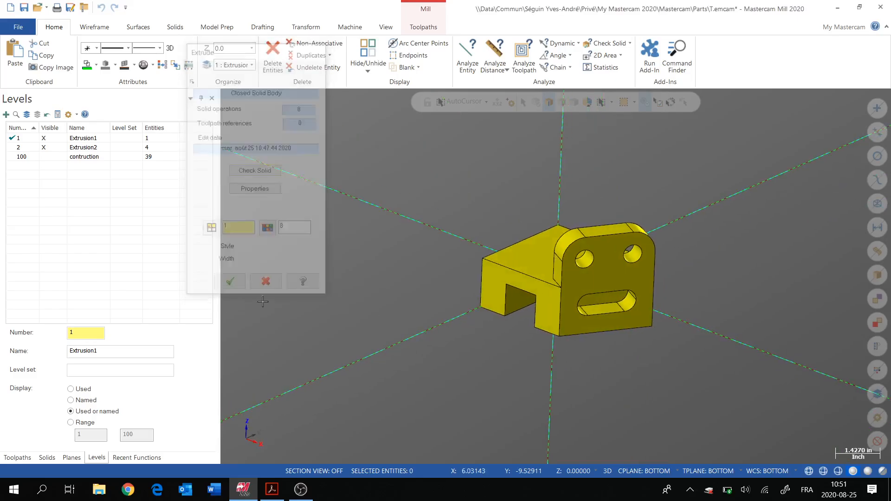
left_click(301, 490)
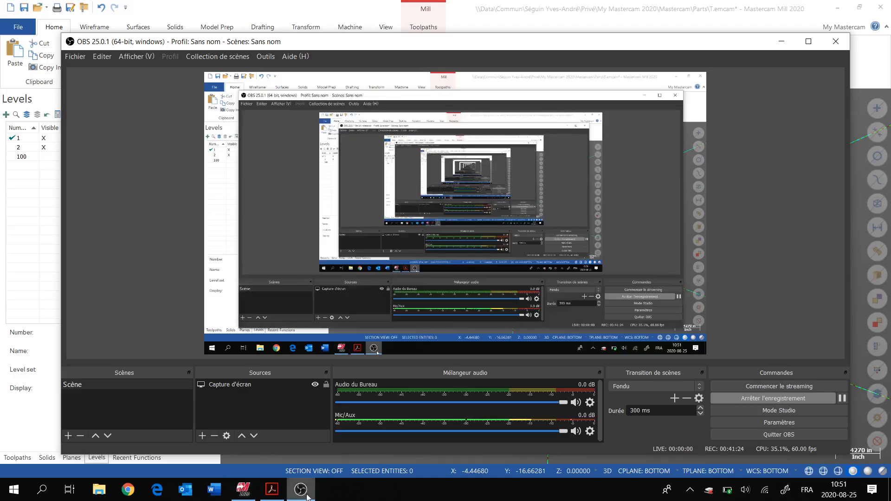